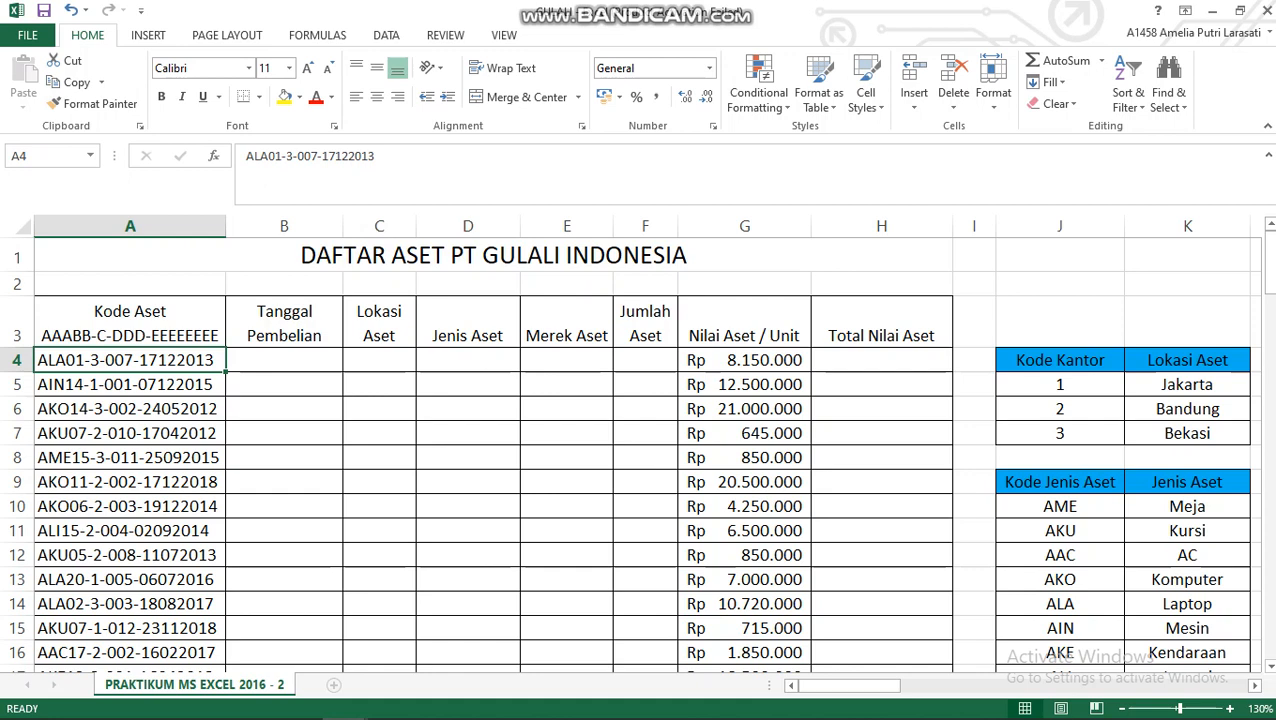
Switch to the Modul Lab SI PDF in Chrome, examine the format required for the Tanggal Pembelian column, and return to the Excel worksheet.
click(284, 360)
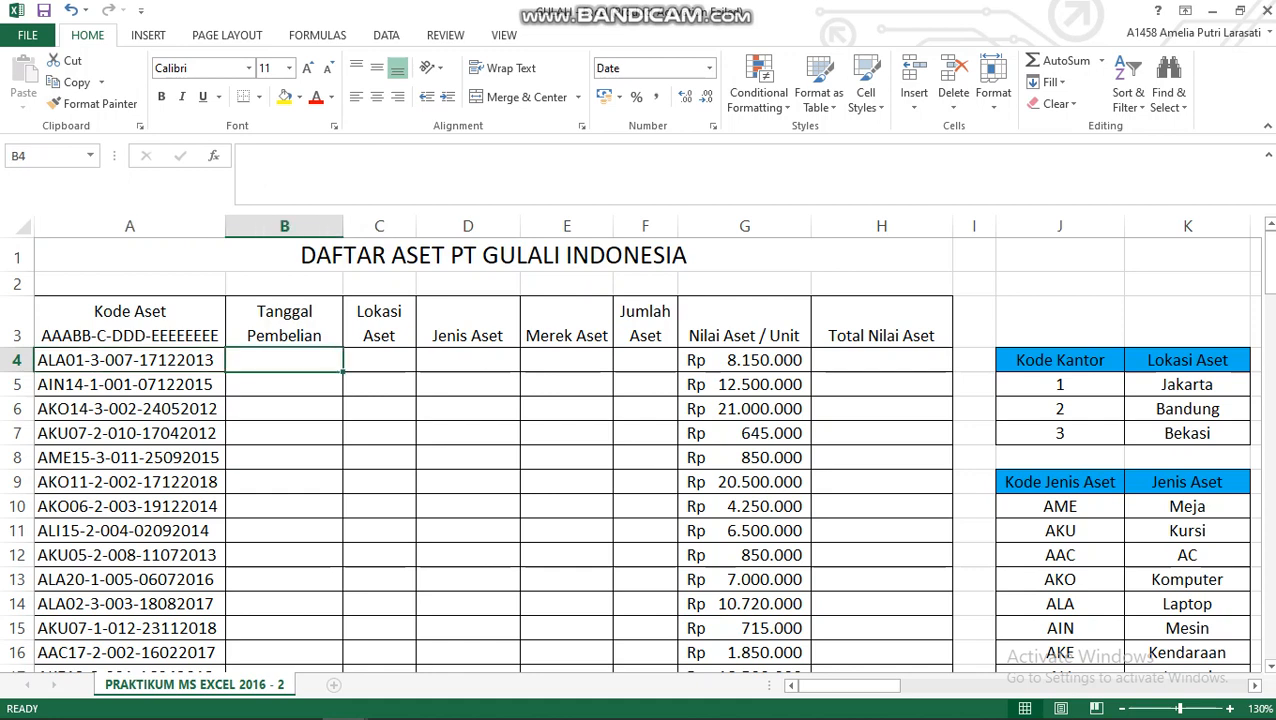
click(299, 702)
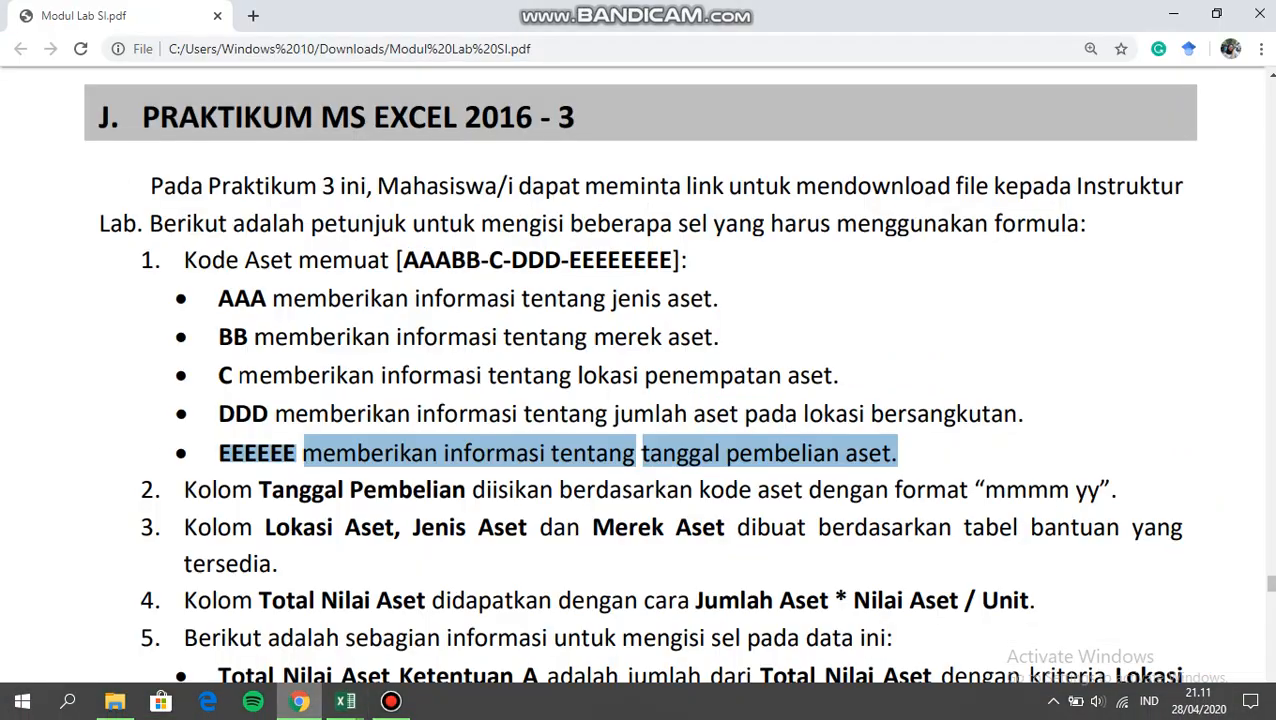
click(469, 526)
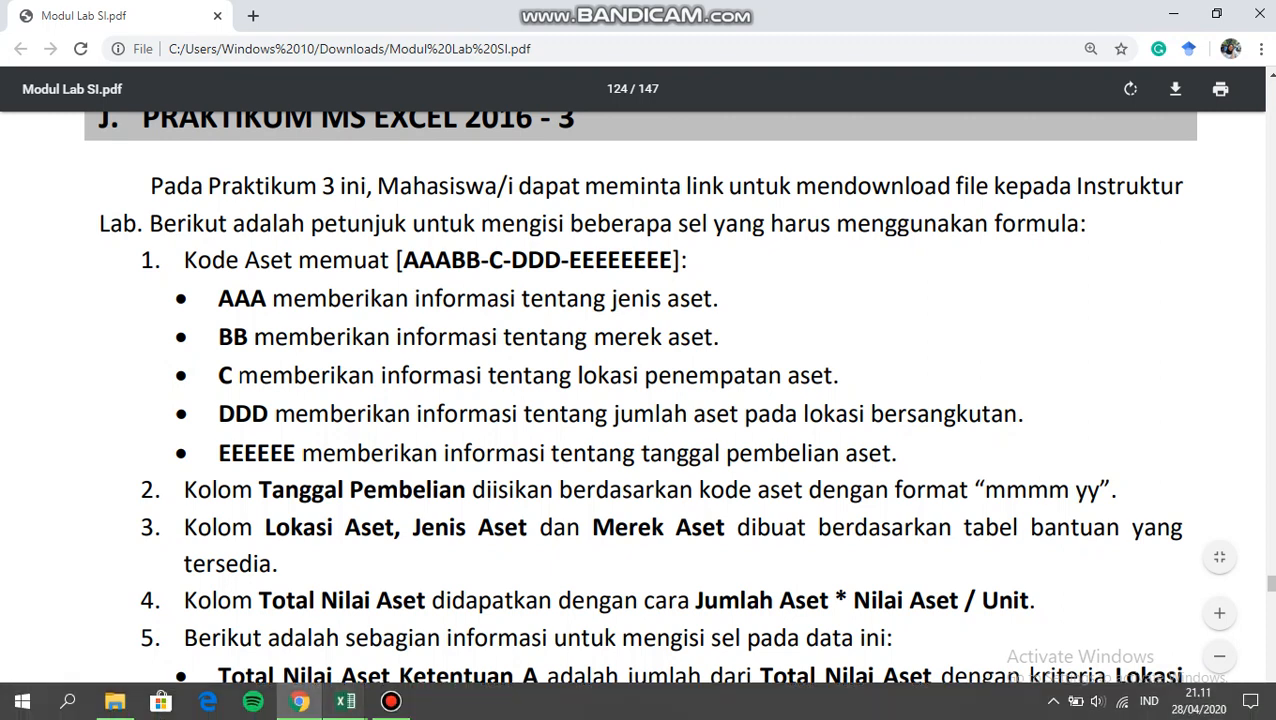
mouse_move(345, 703)
click(243, 615)
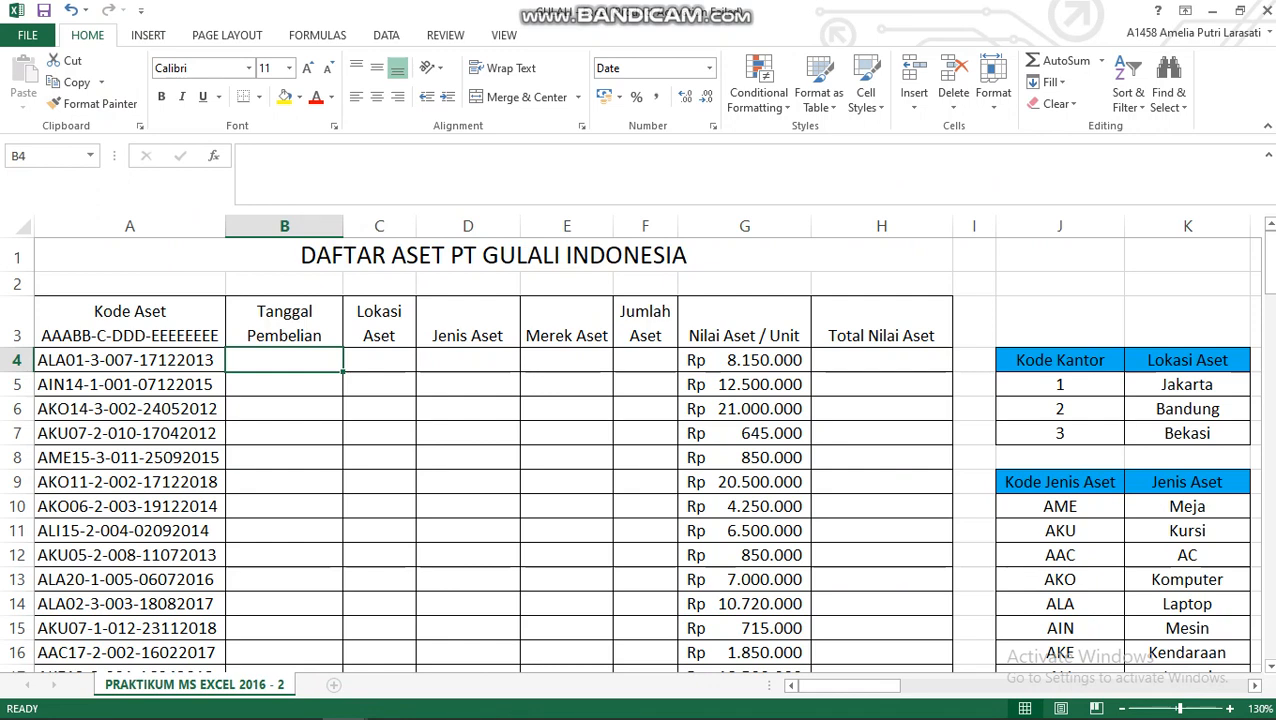
Find the TEXT function and insert it in cell B4, the first Tanggal Pembelian cell.
click(213, 156)
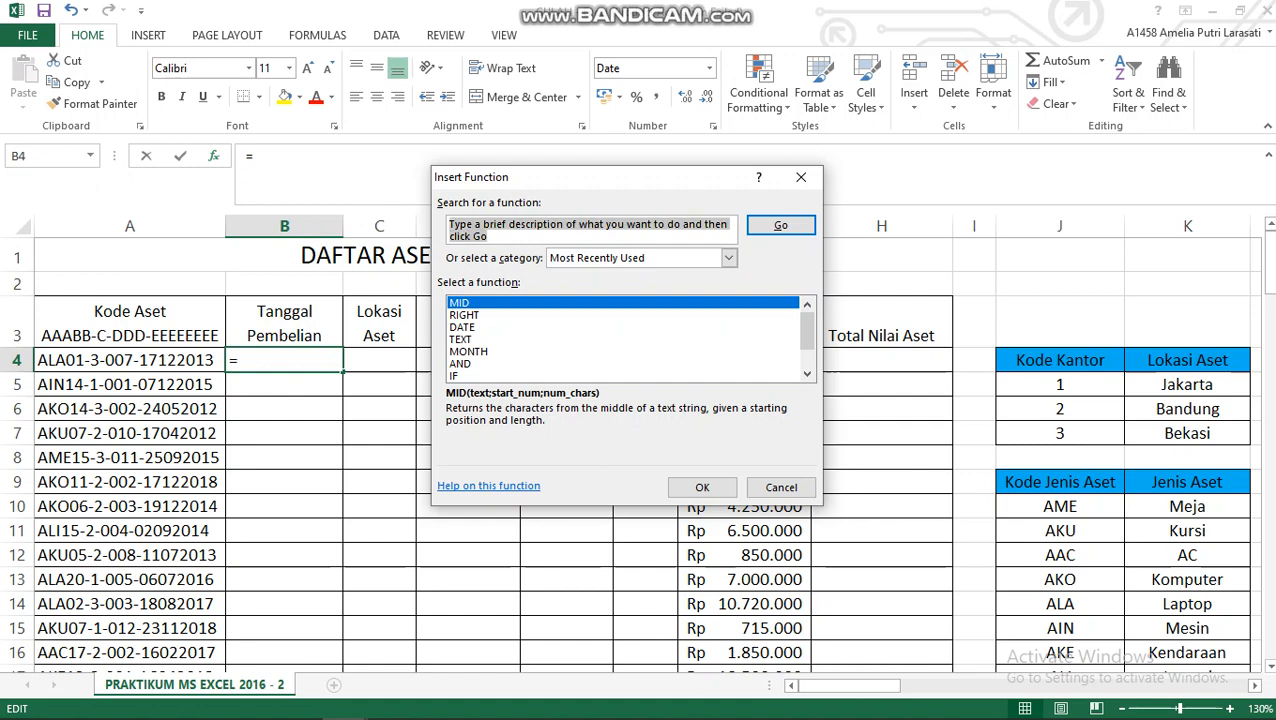
text(TEXT)
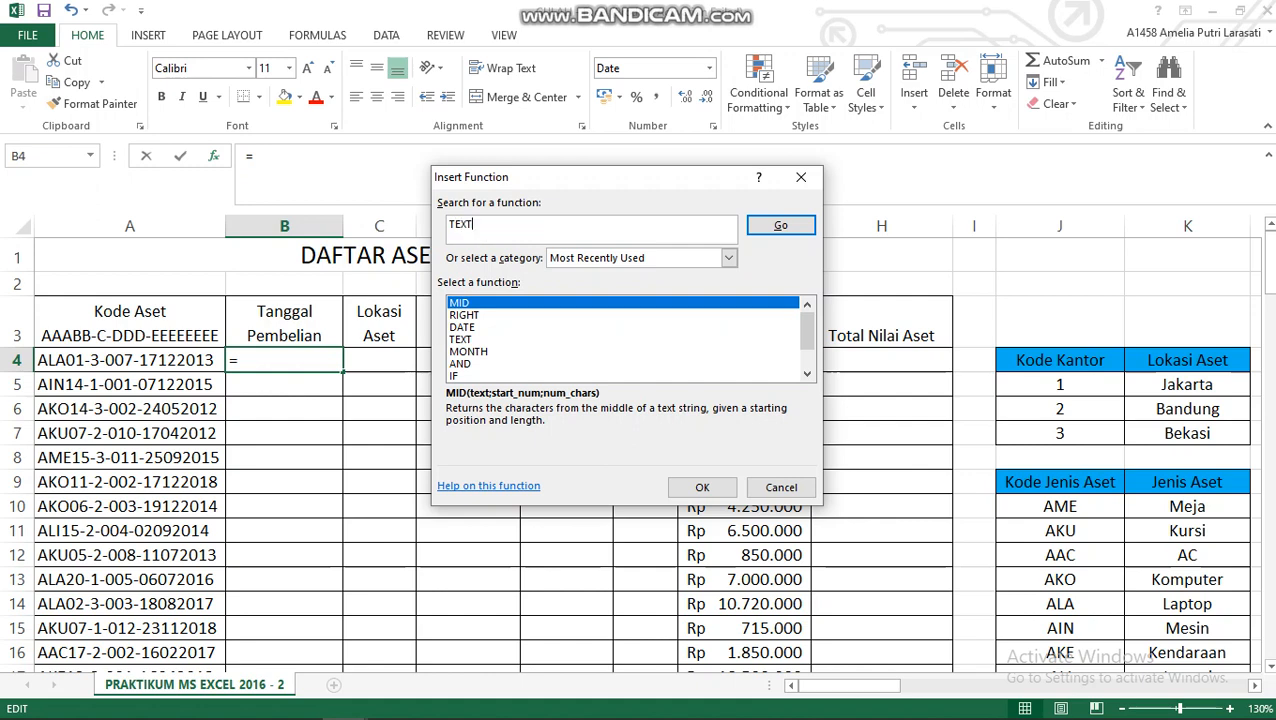
key(Return)
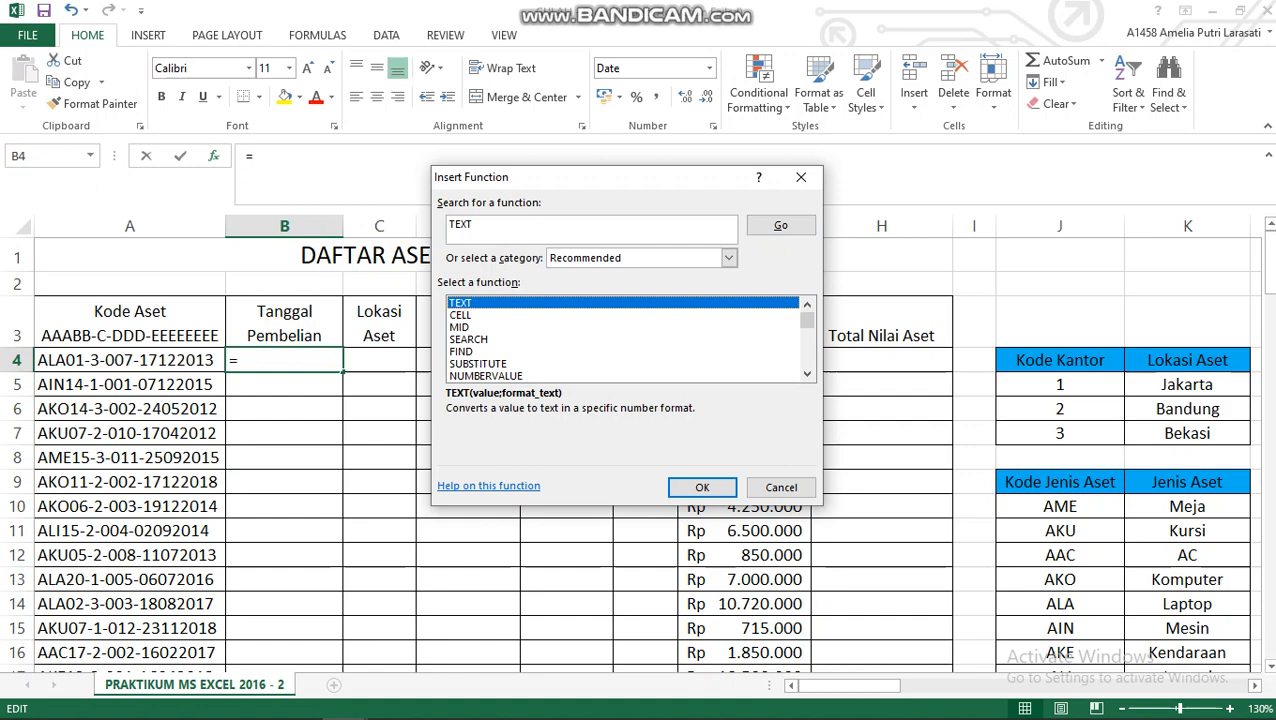
key(Return)
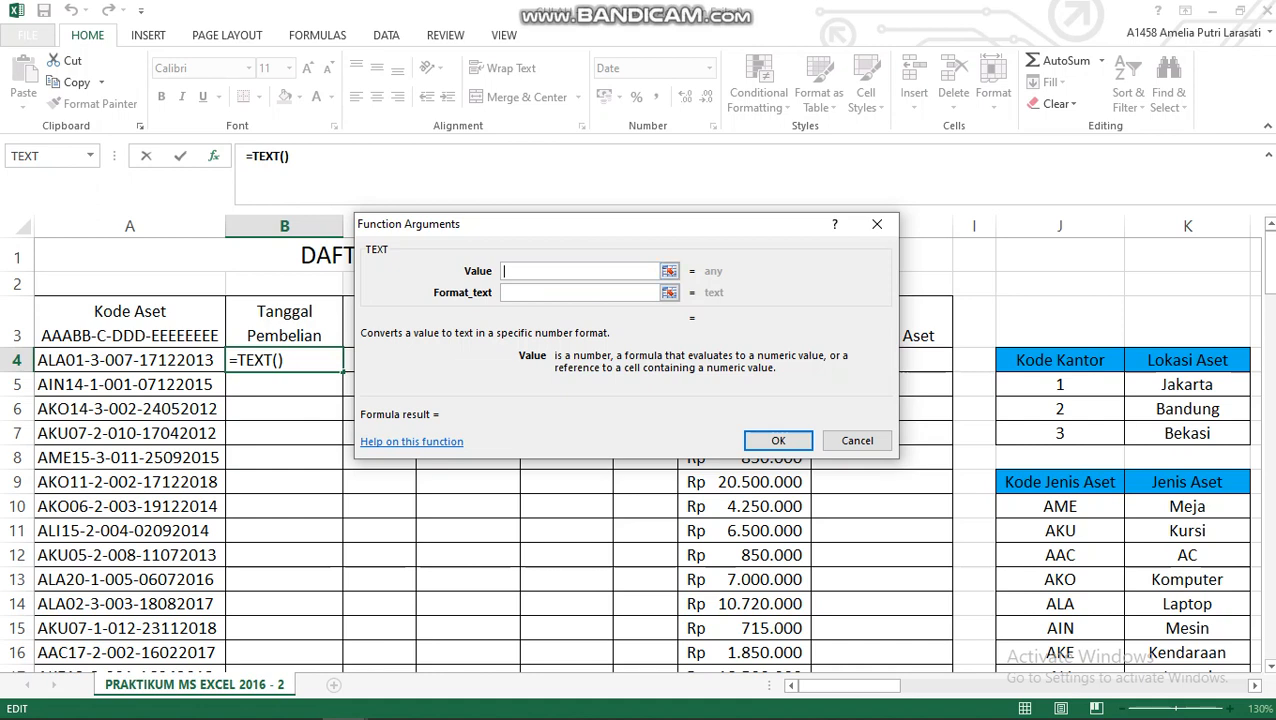
Set the Format_text argument of the TEXT function to "MMMM YY", including the quotation marks.
click(580, 293)
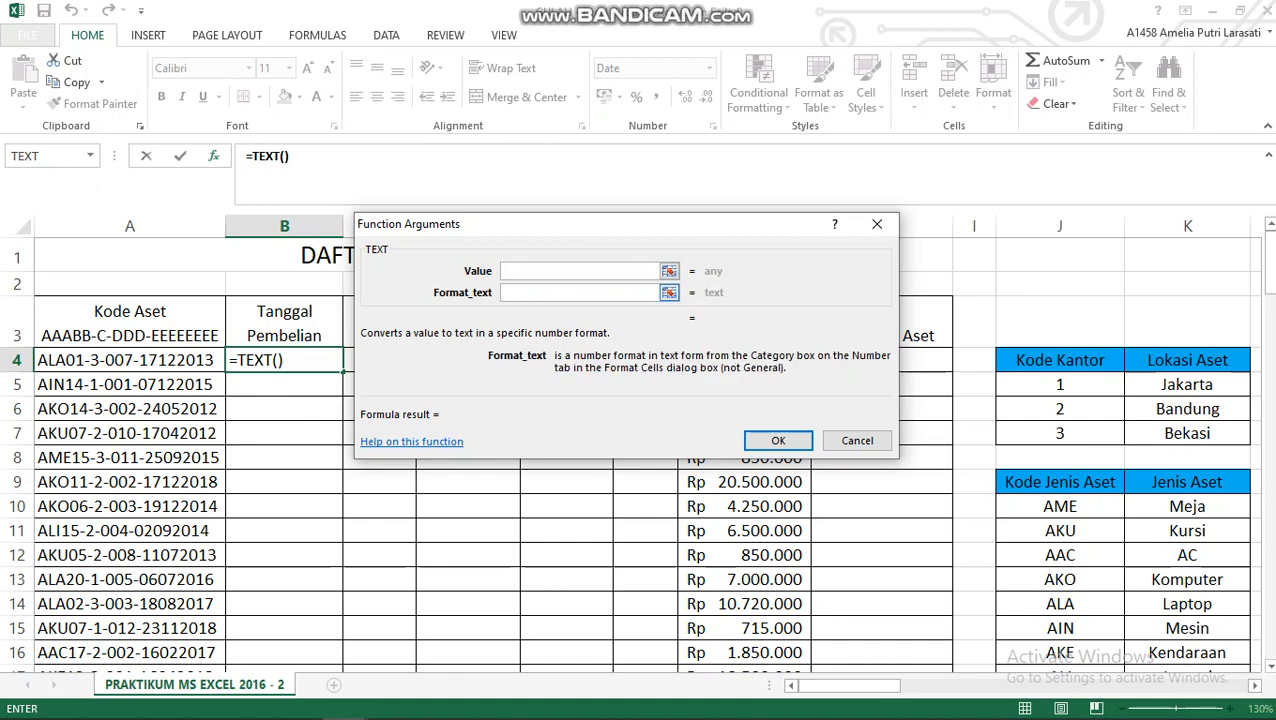
text(")
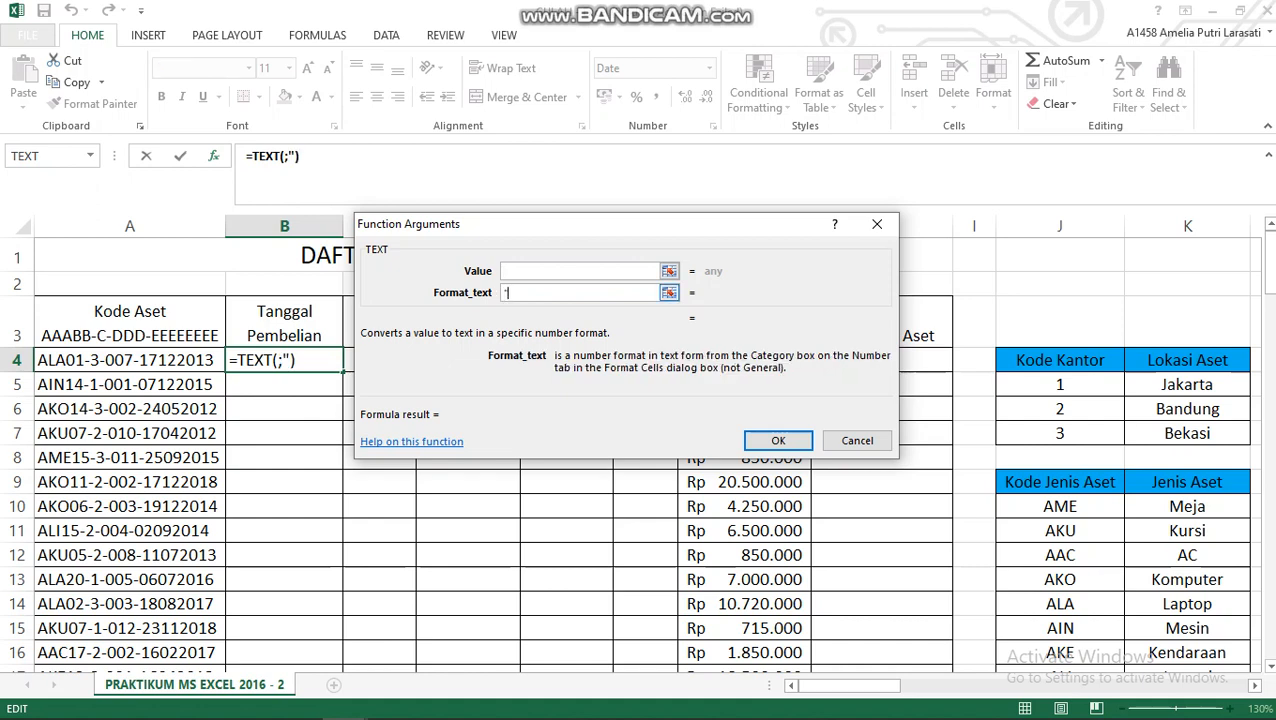
text(MMMM)
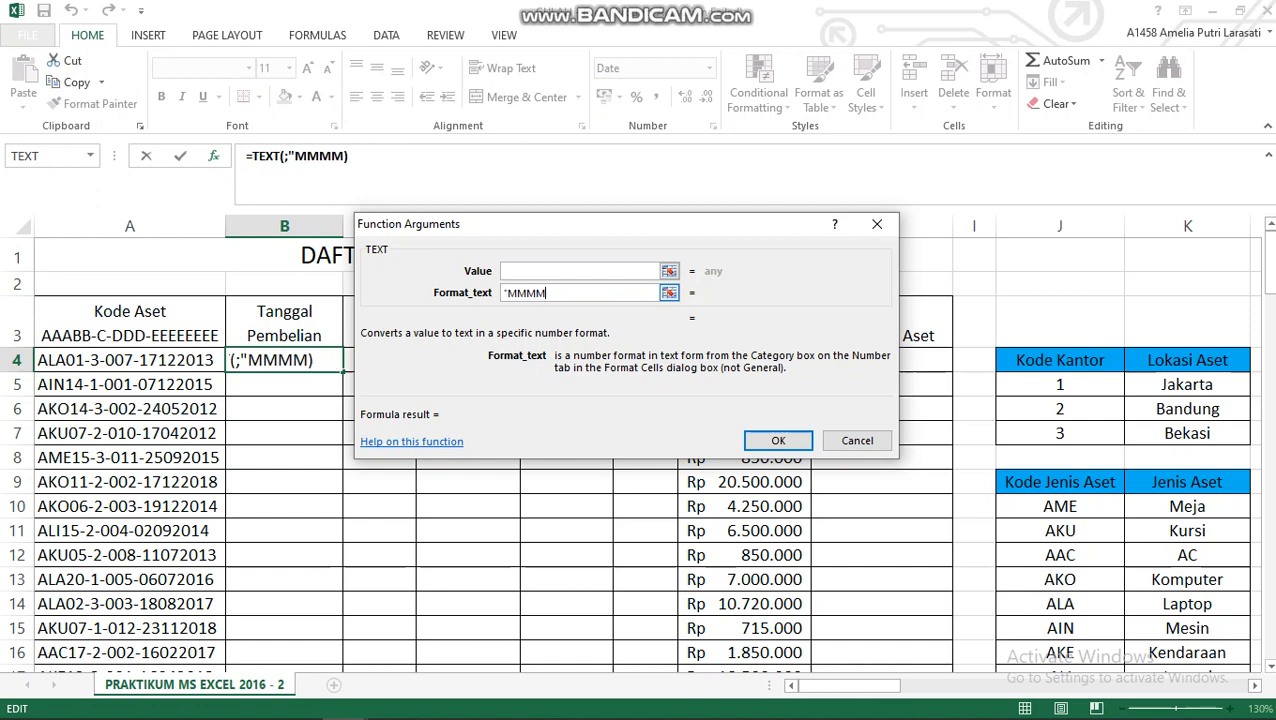
text( YY)
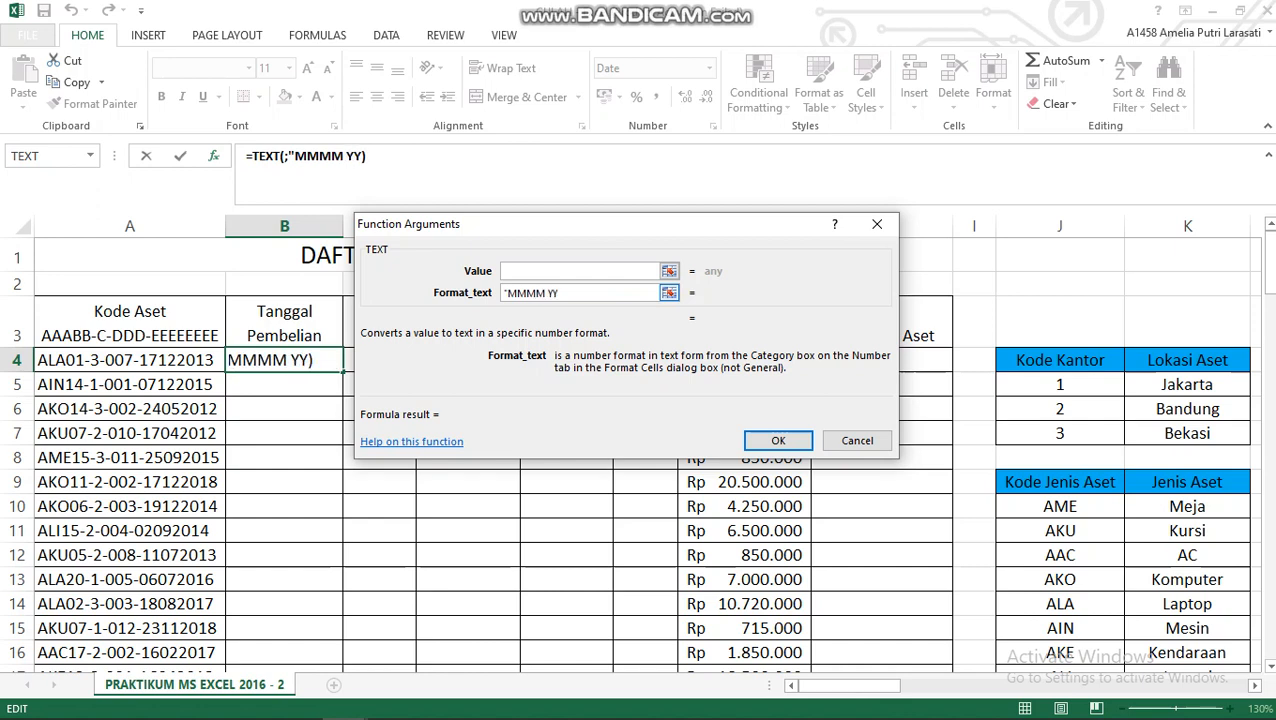
text(")
Nest a DATE function as the Value argument of the TEXT function in B4.
click(579, 271)
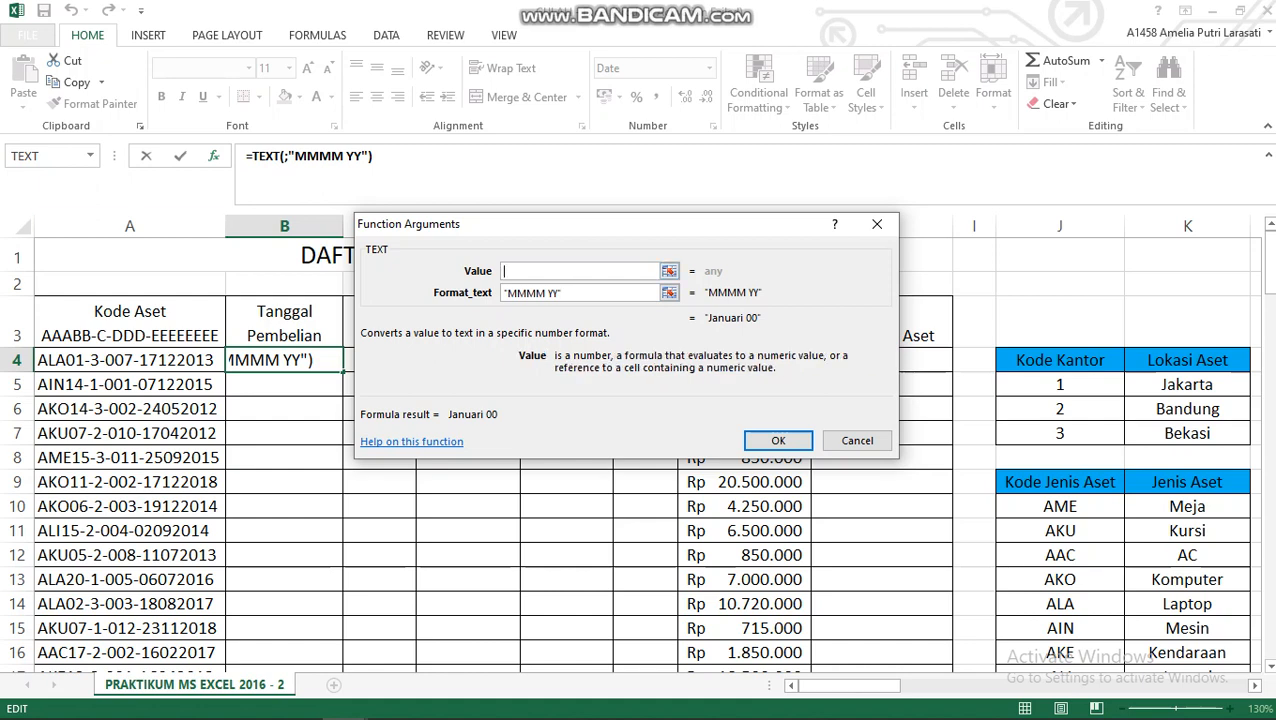
click(90, 156)
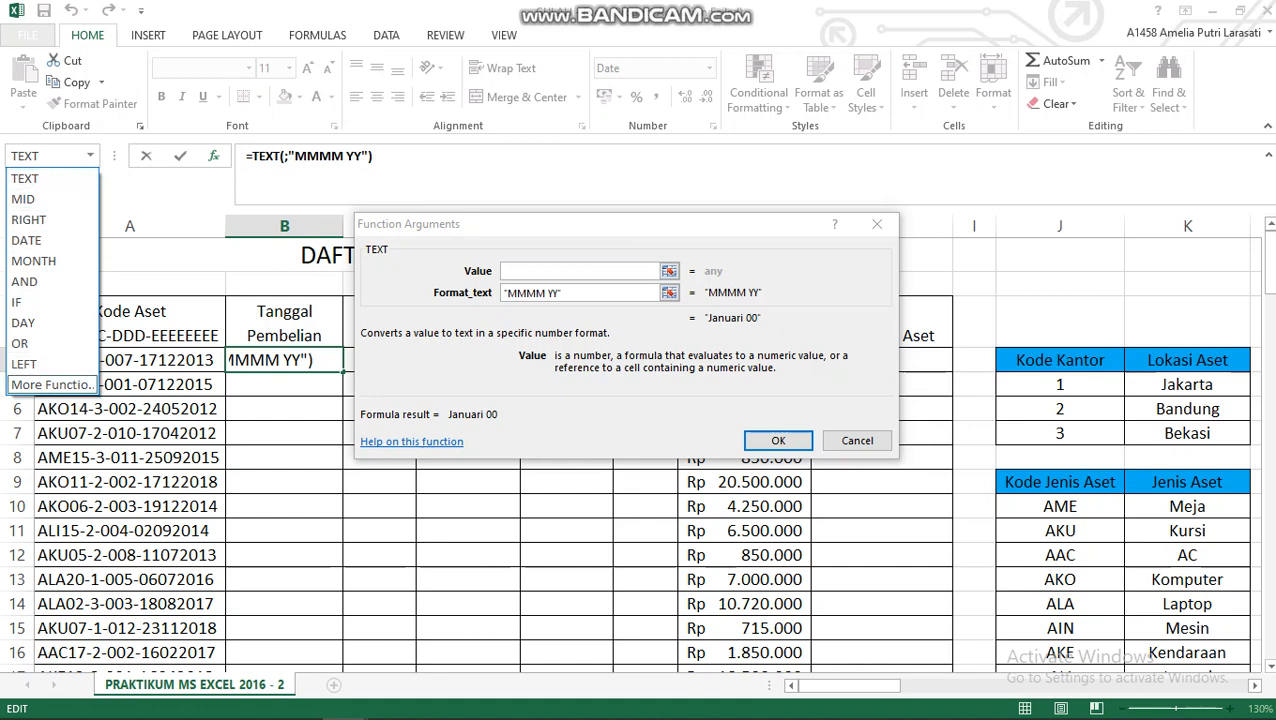
click(52, 384)
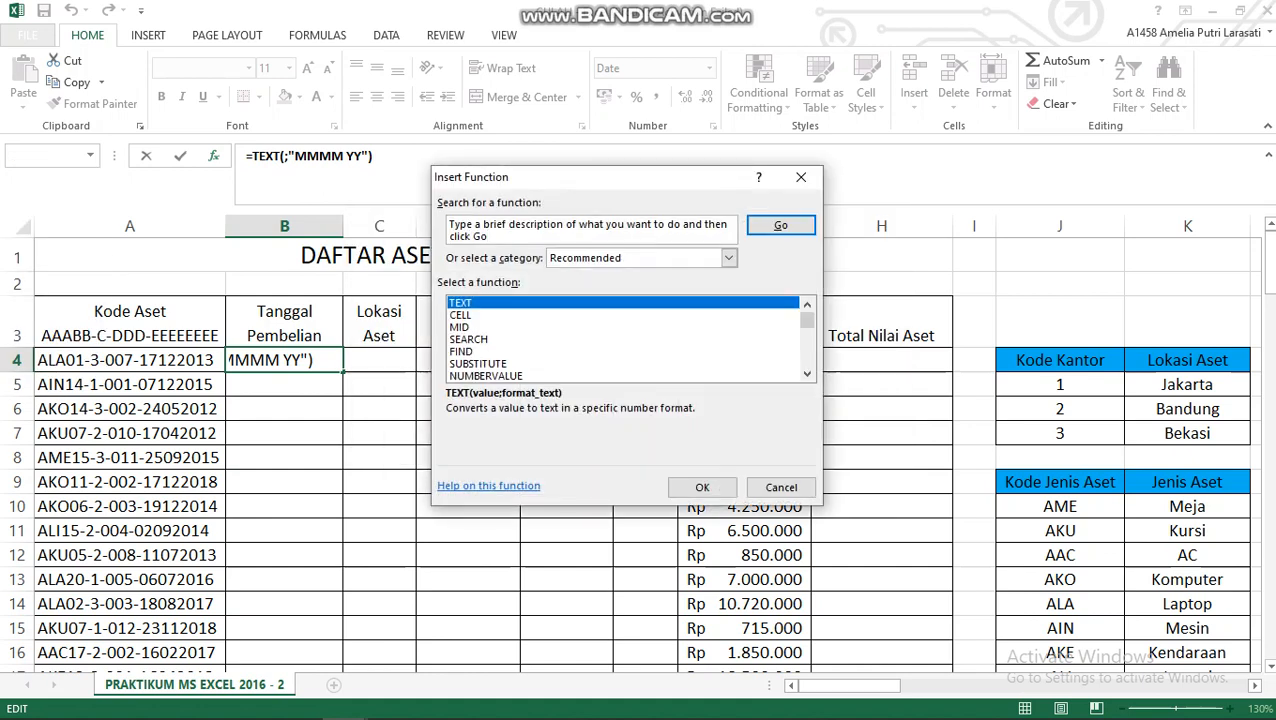
text(DATE)
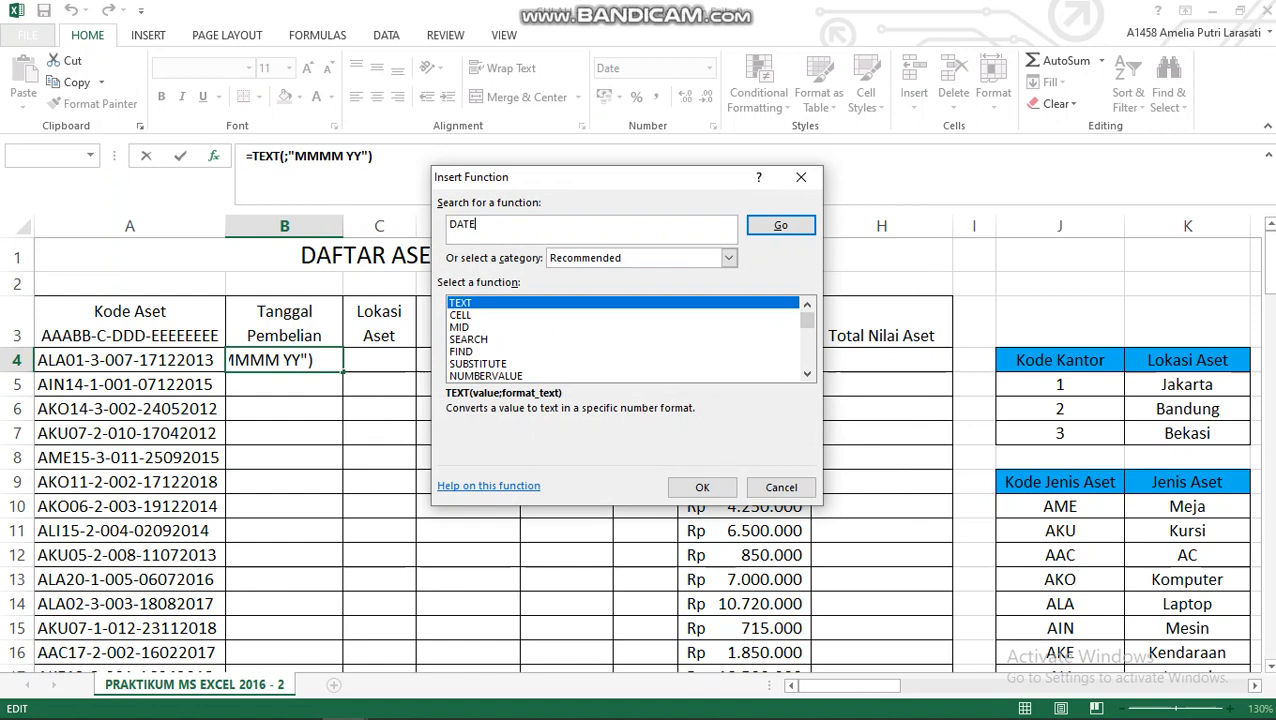
key(Return)
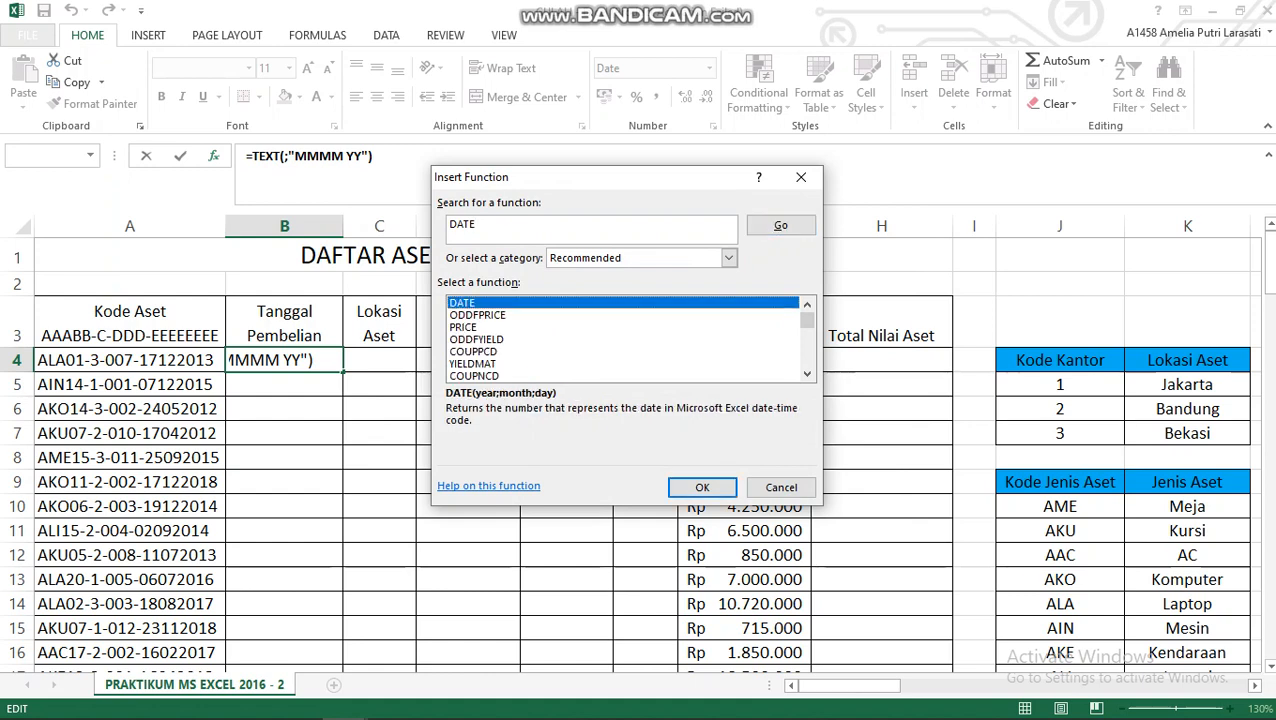
key(Return)
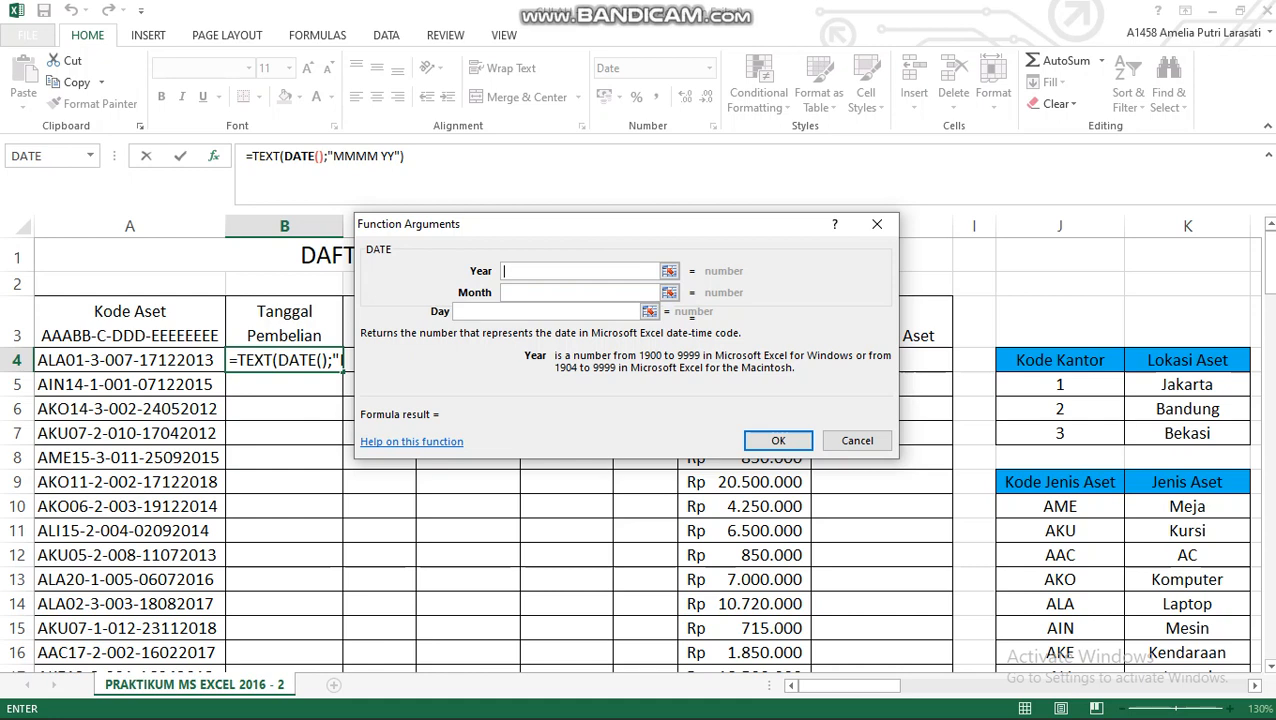
Nest a RIGHT function as DATE's Year argument, taking 2 characters from cell A4.
click(90, 156)
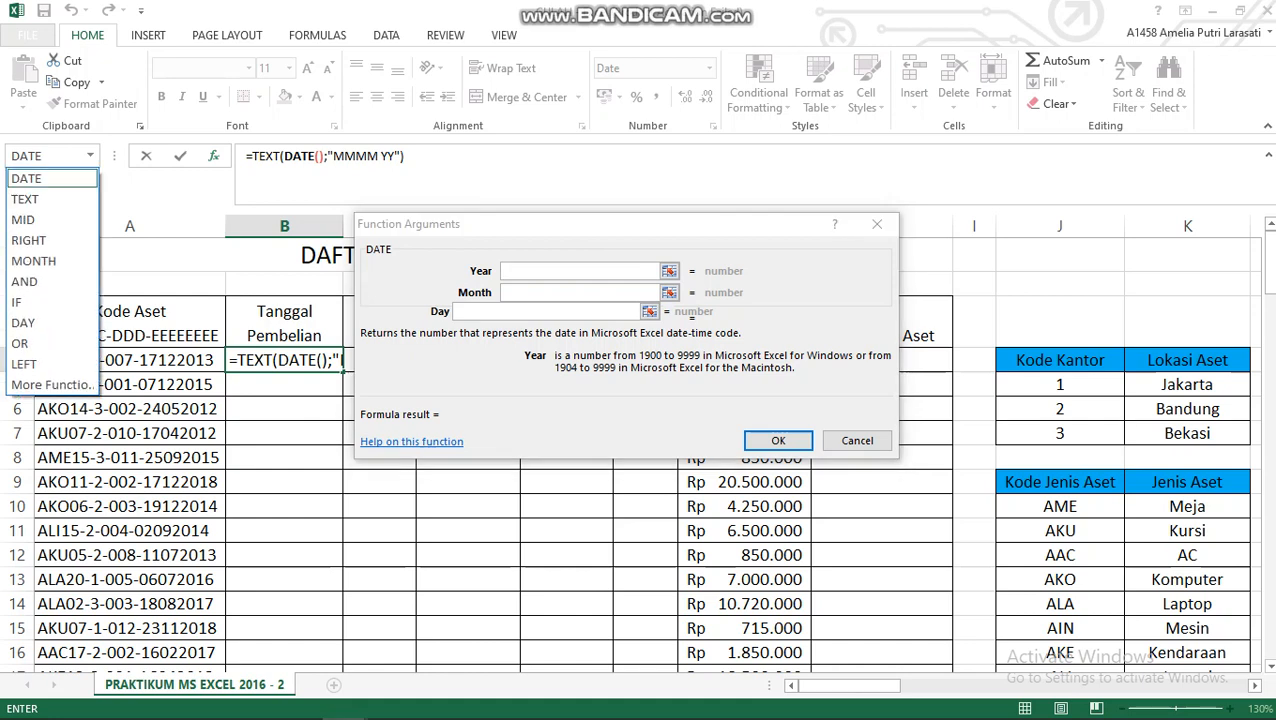
click(50, 384)
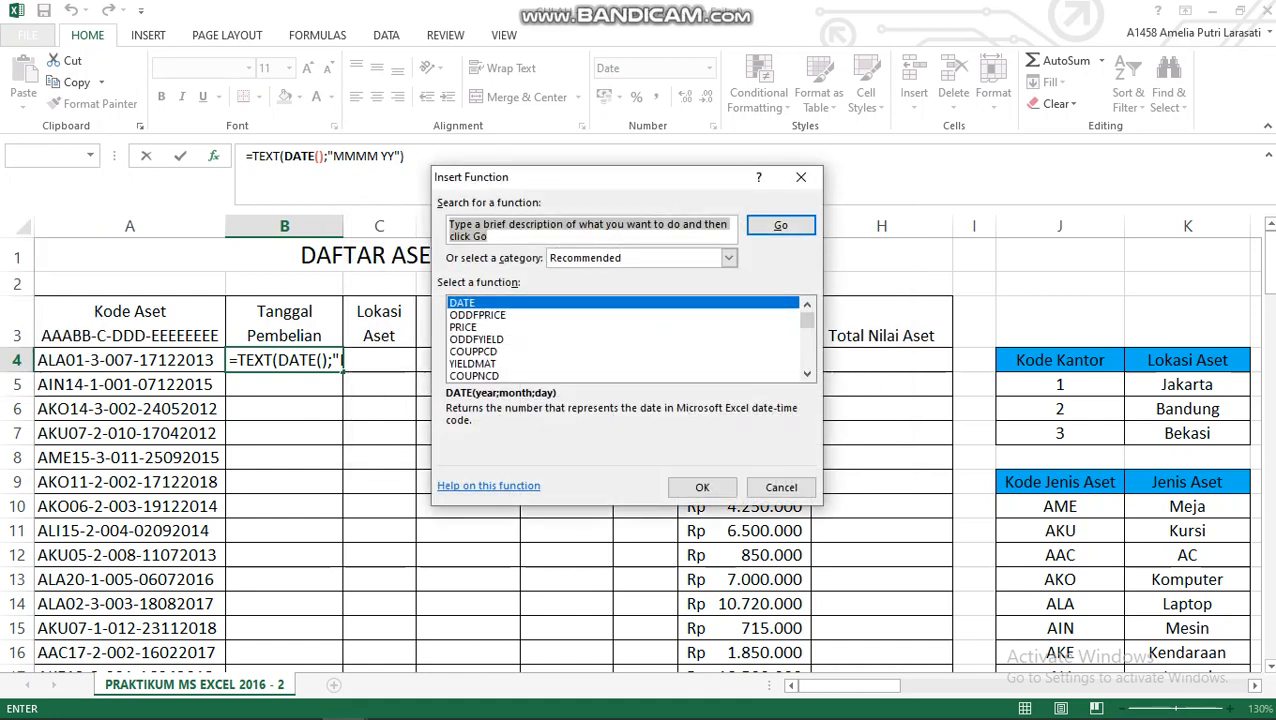
text(RIGHT)
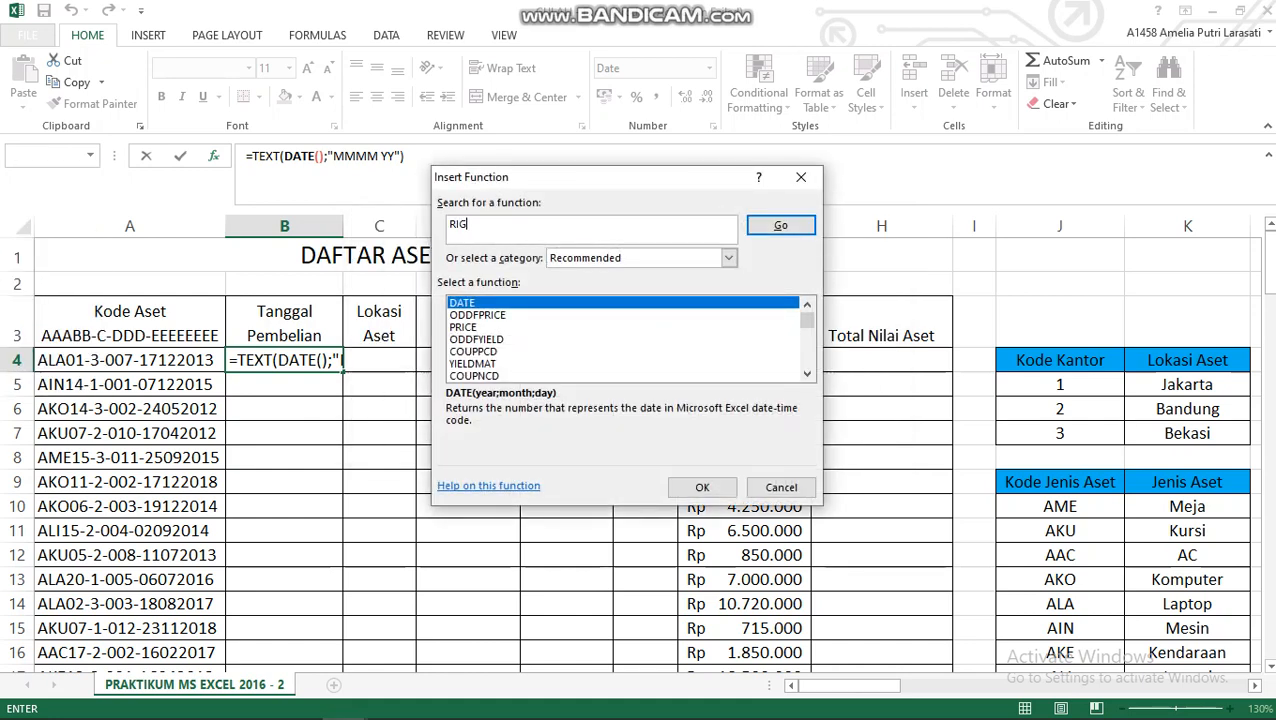
key(Return)
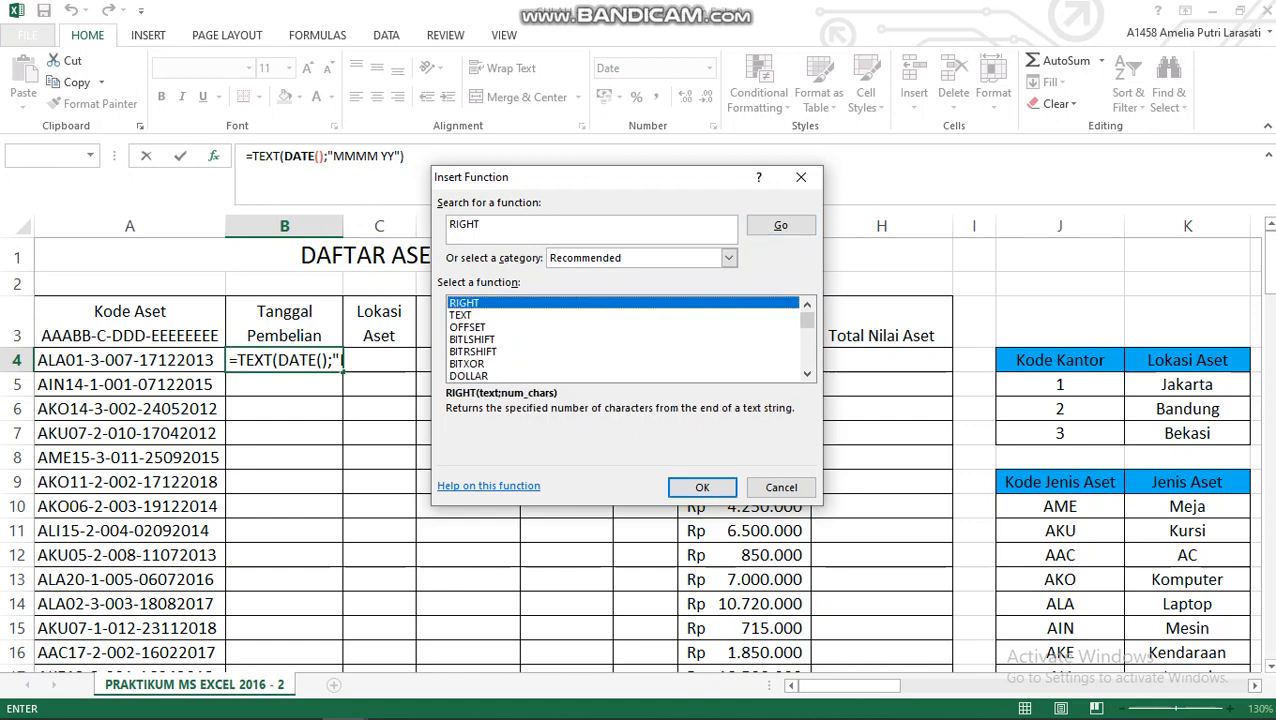
key(Return)
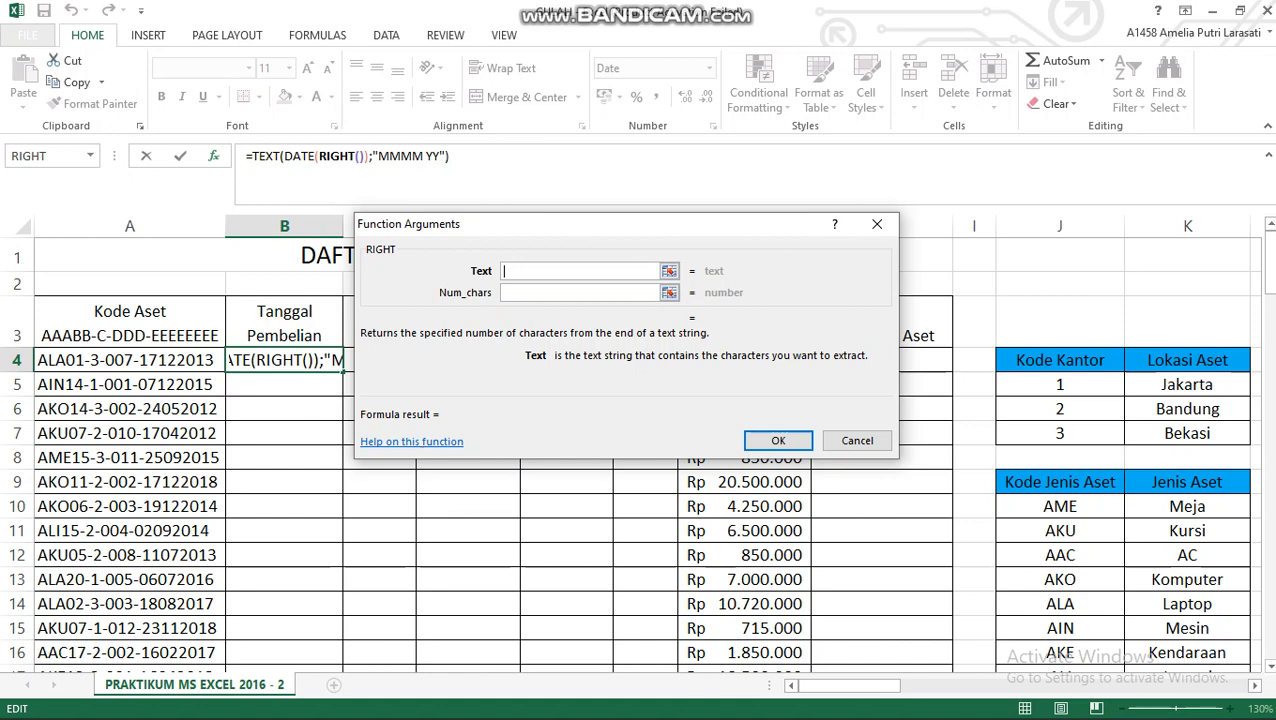
click(130, 360)
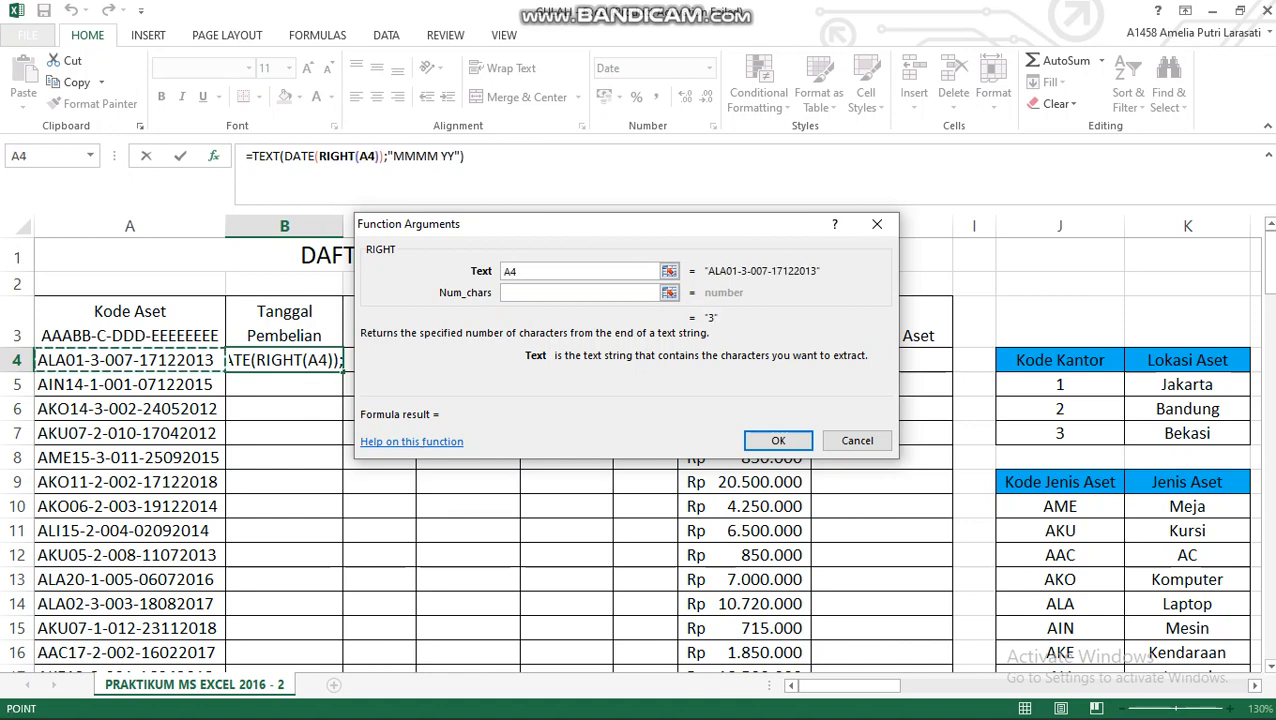
click(580, 293)
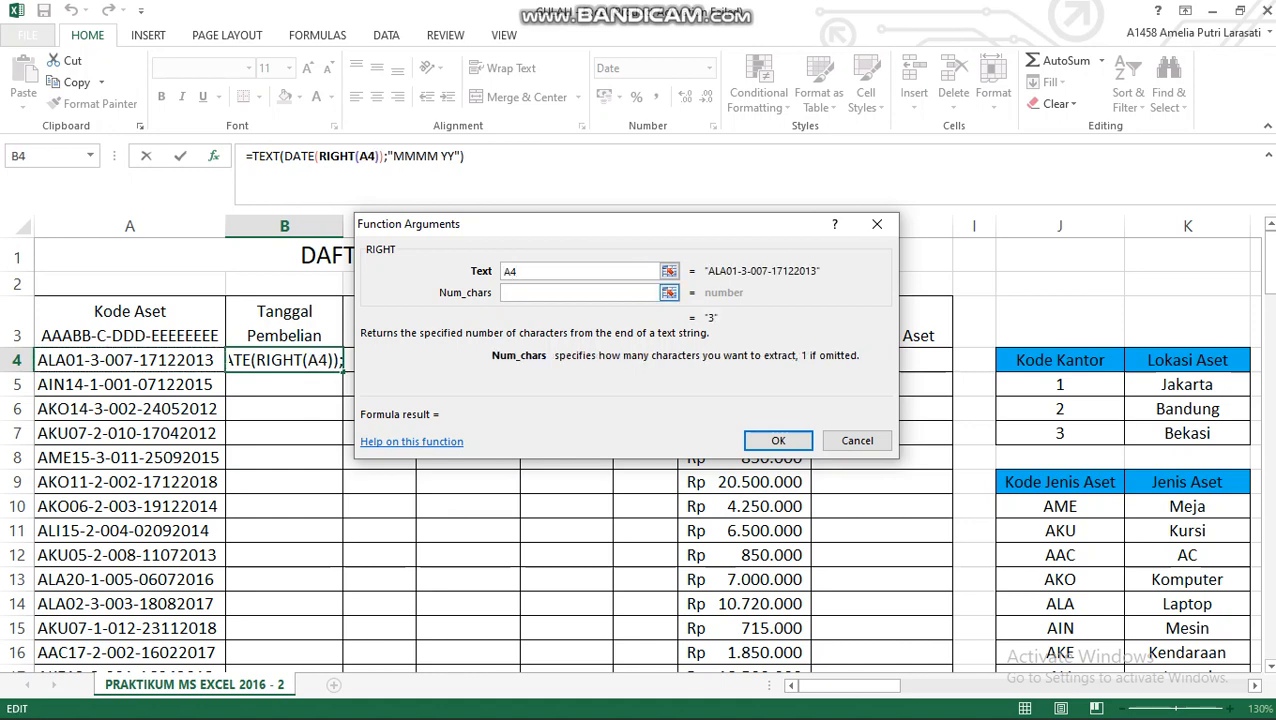
text(2)
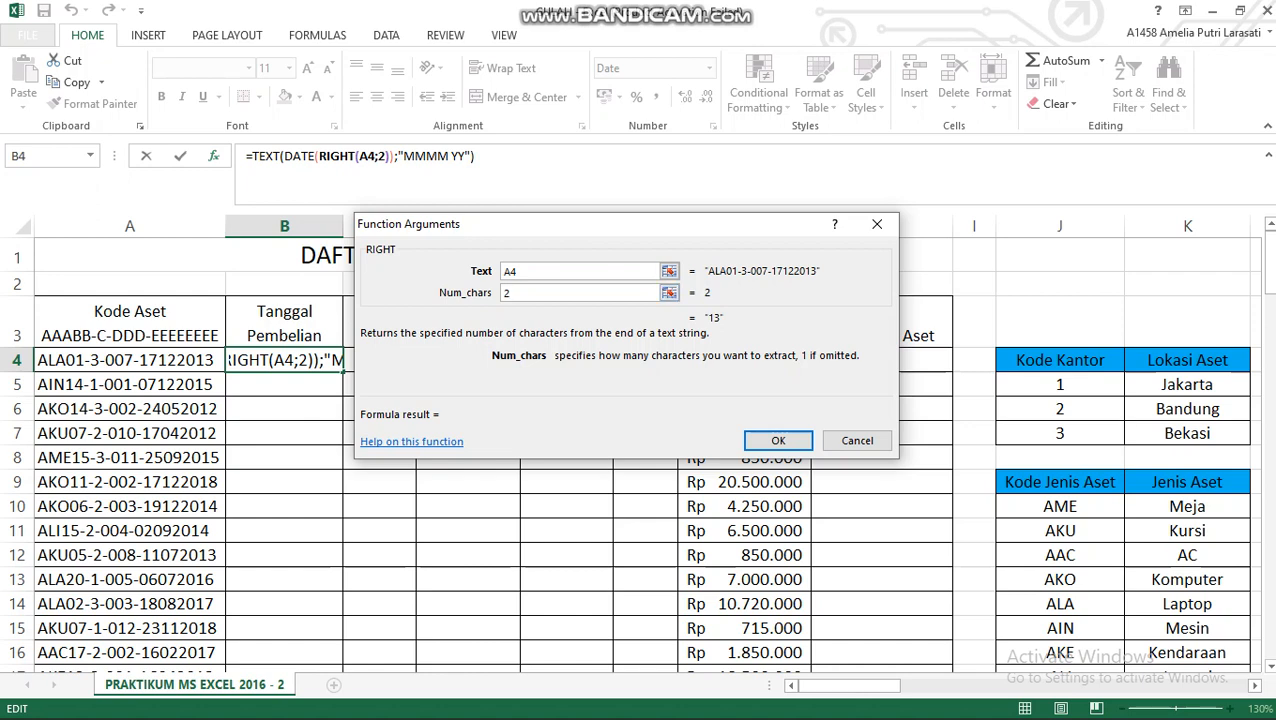
Return to the DATE function's arguments and nest a MID function as its Month argument.
click(389, 156)
click(395, 156)
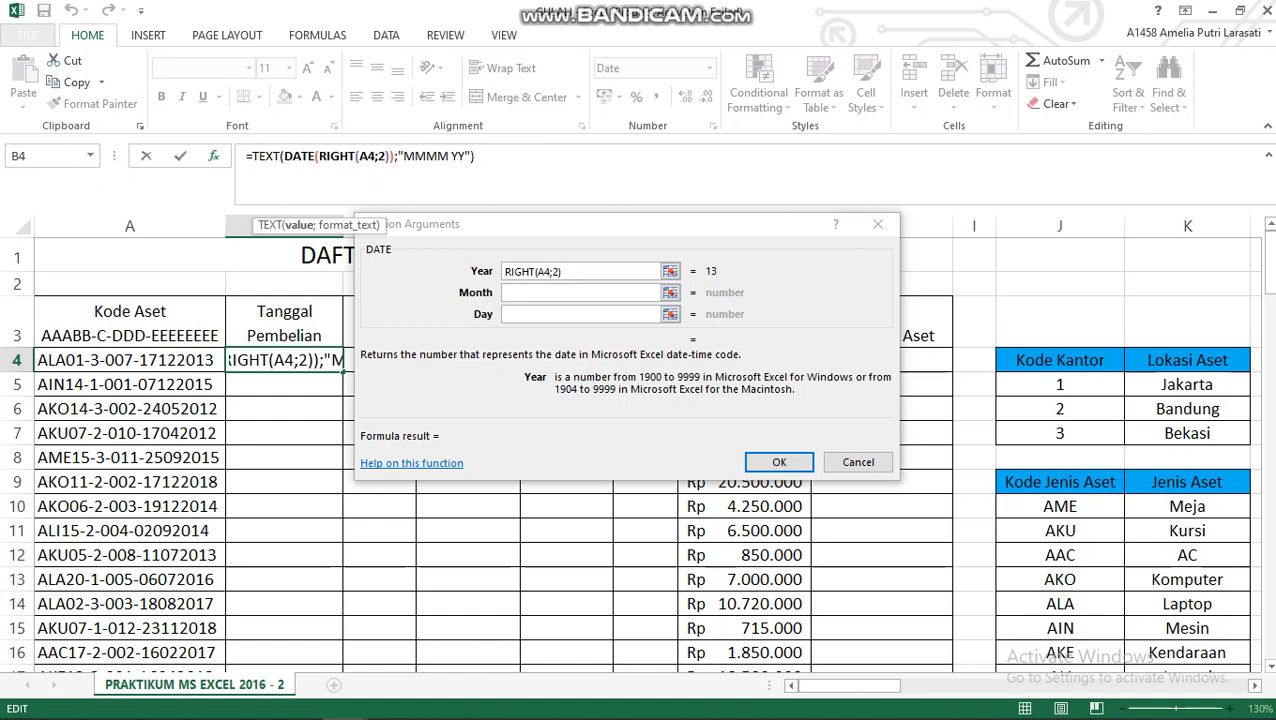
click(581, 293)
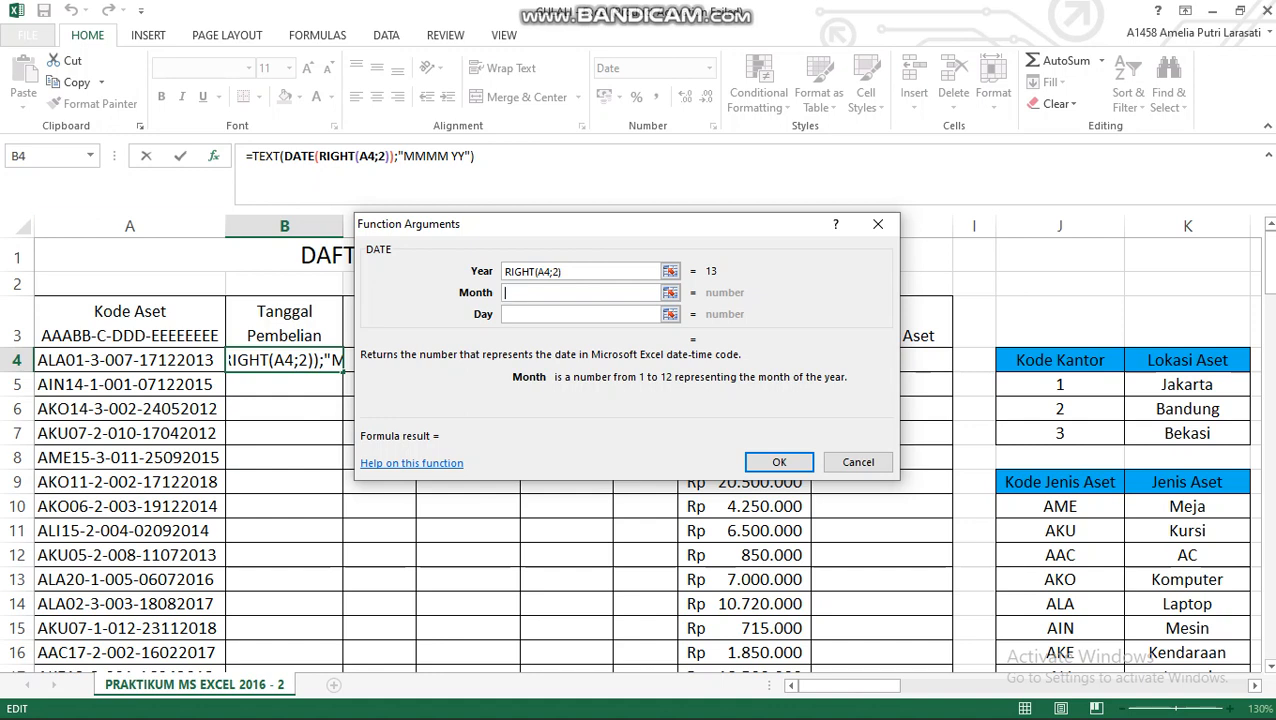
click(90, 156)
click(45, 384)
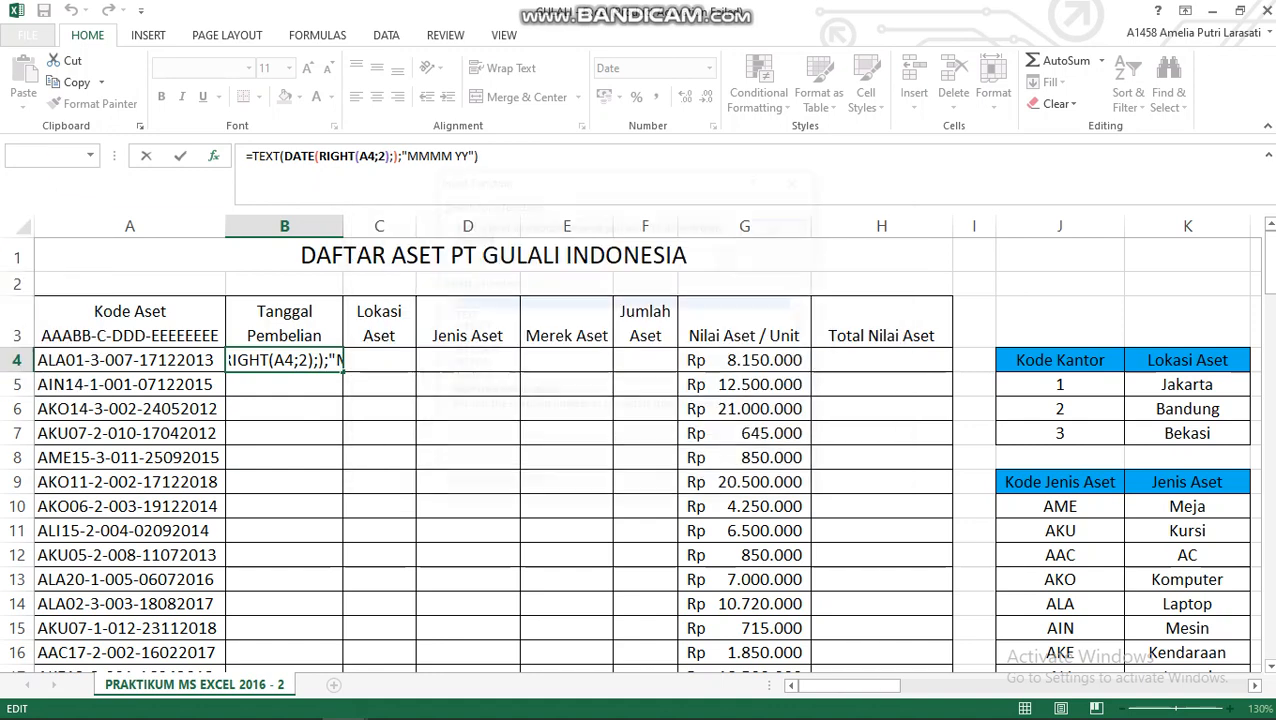
text(MID)
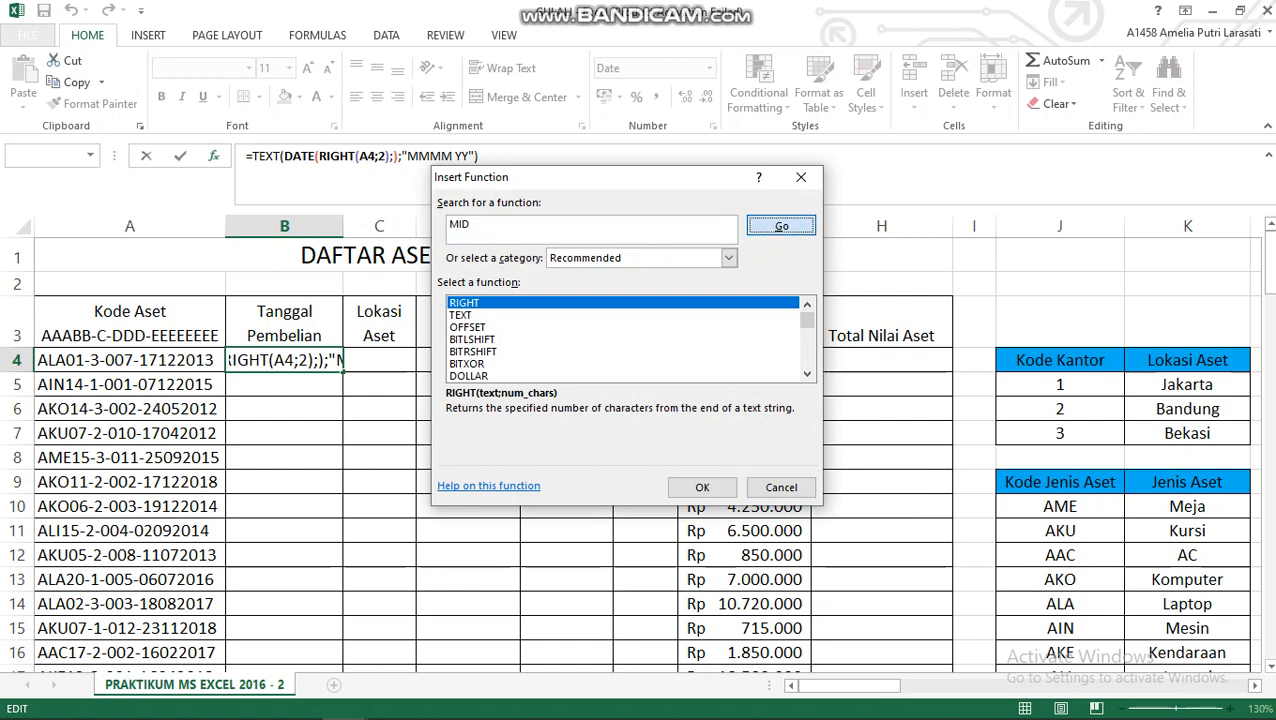
key(Return)
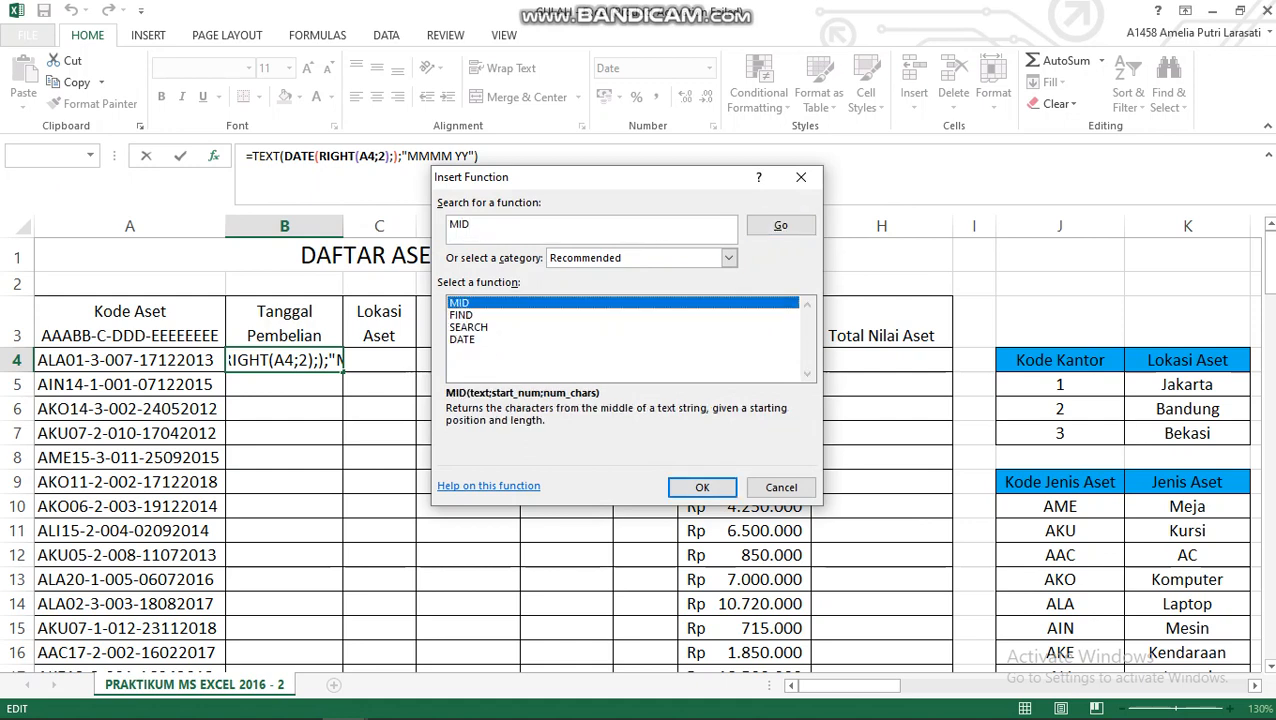
key(Return)
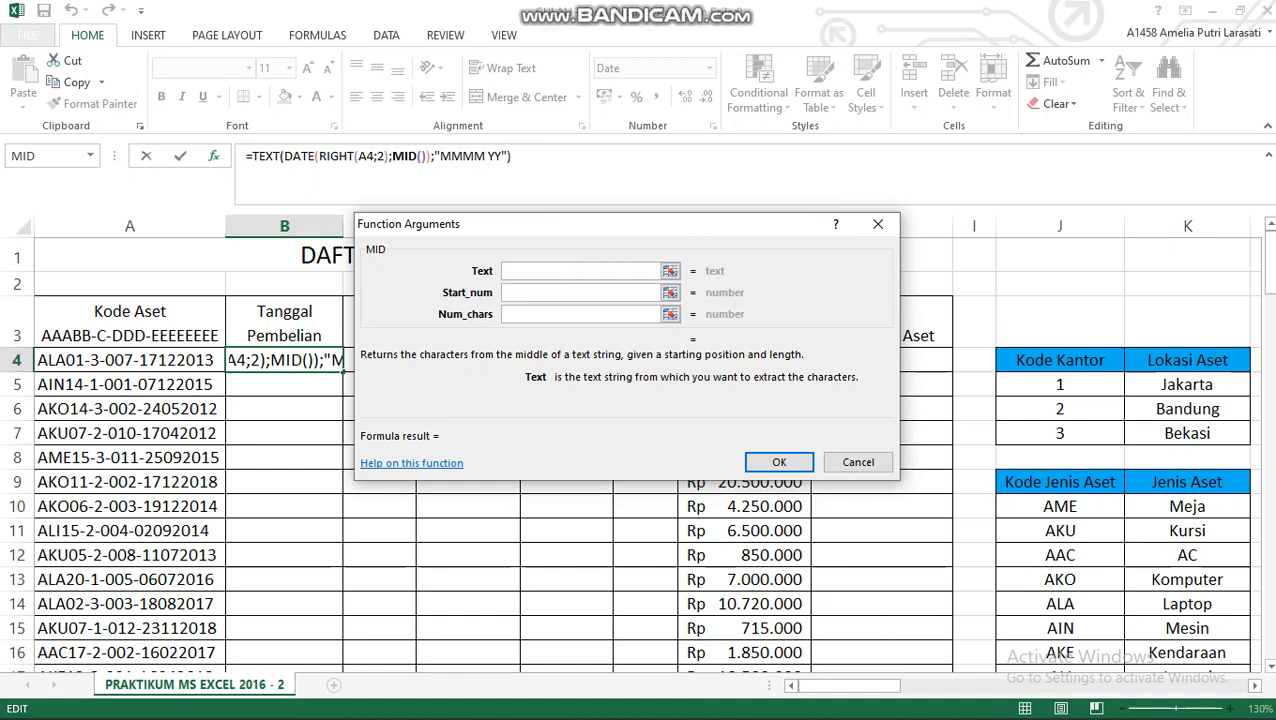
Set the Month argument's MID function to take 2 characters from cell A4, starting at position 15.
click(130, 360)
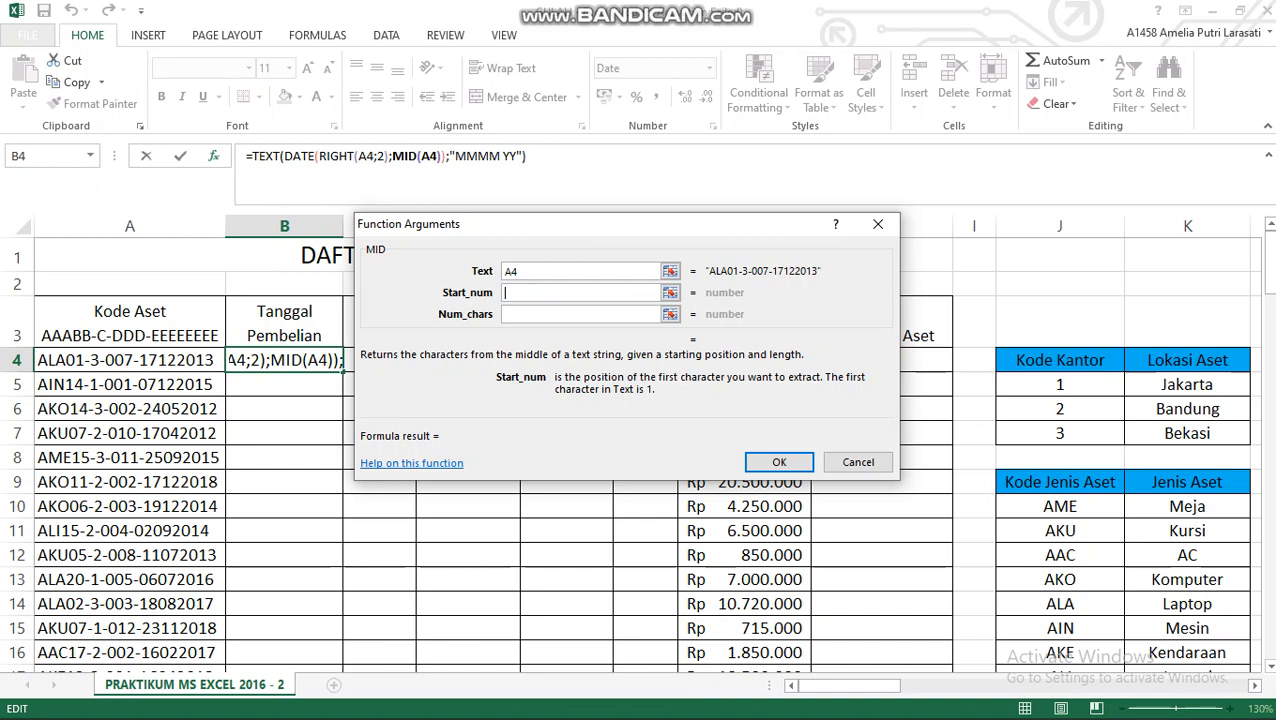
text(1)
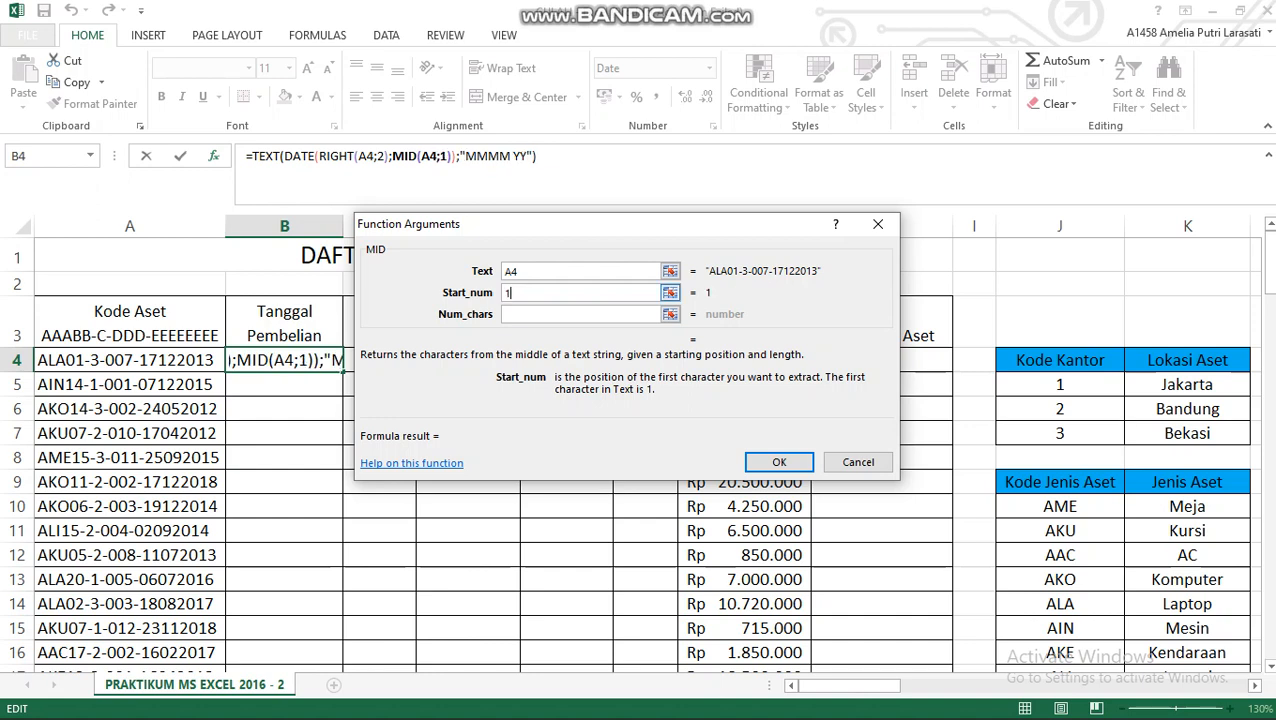
text(5)
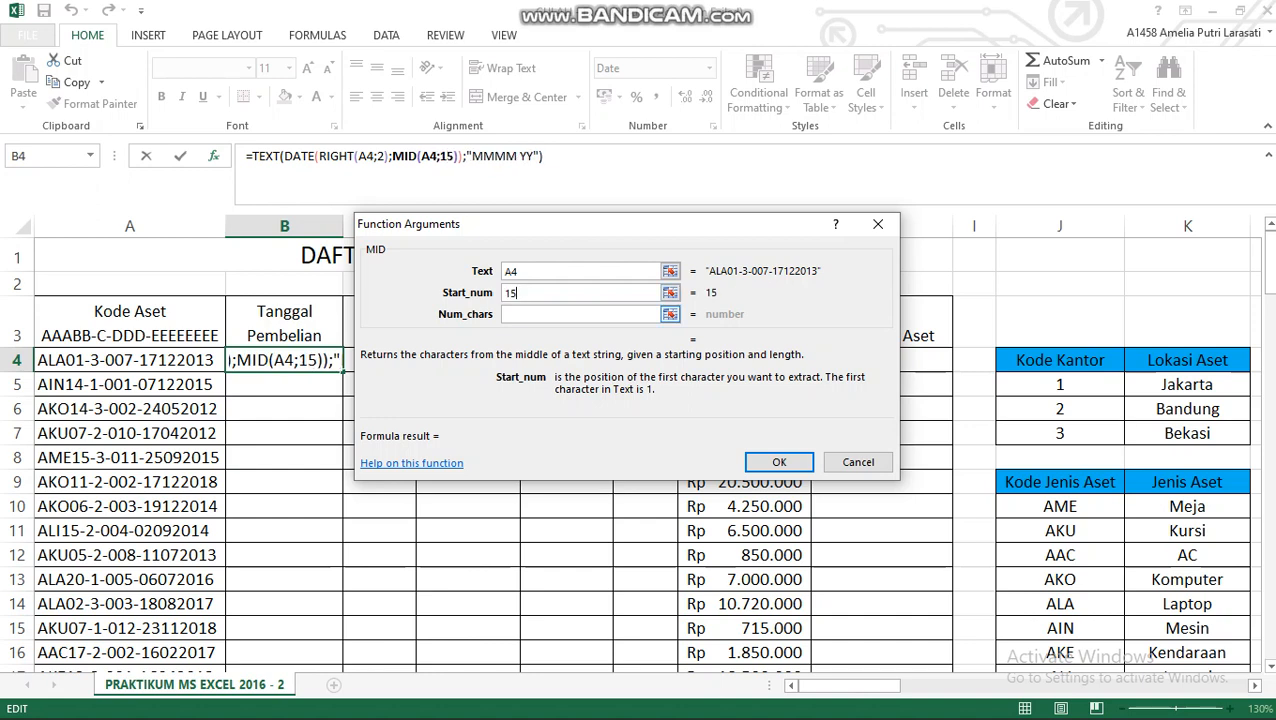
key(Tab)
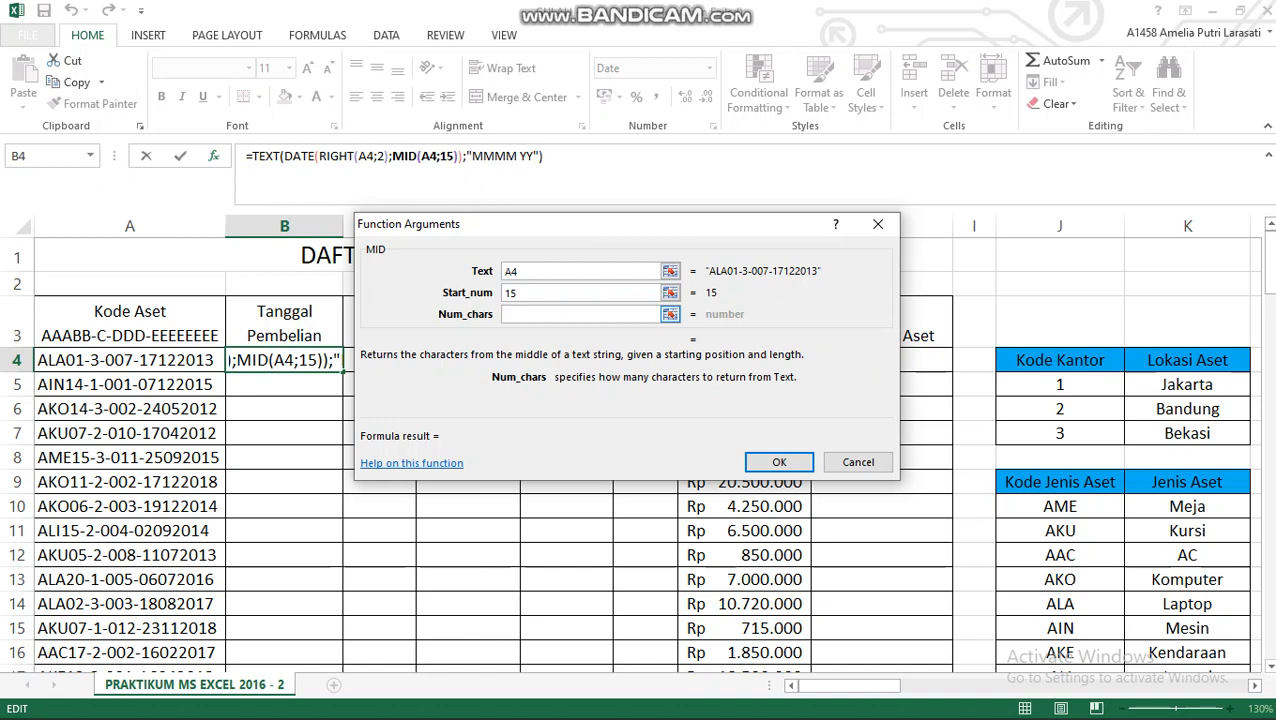
text(2)
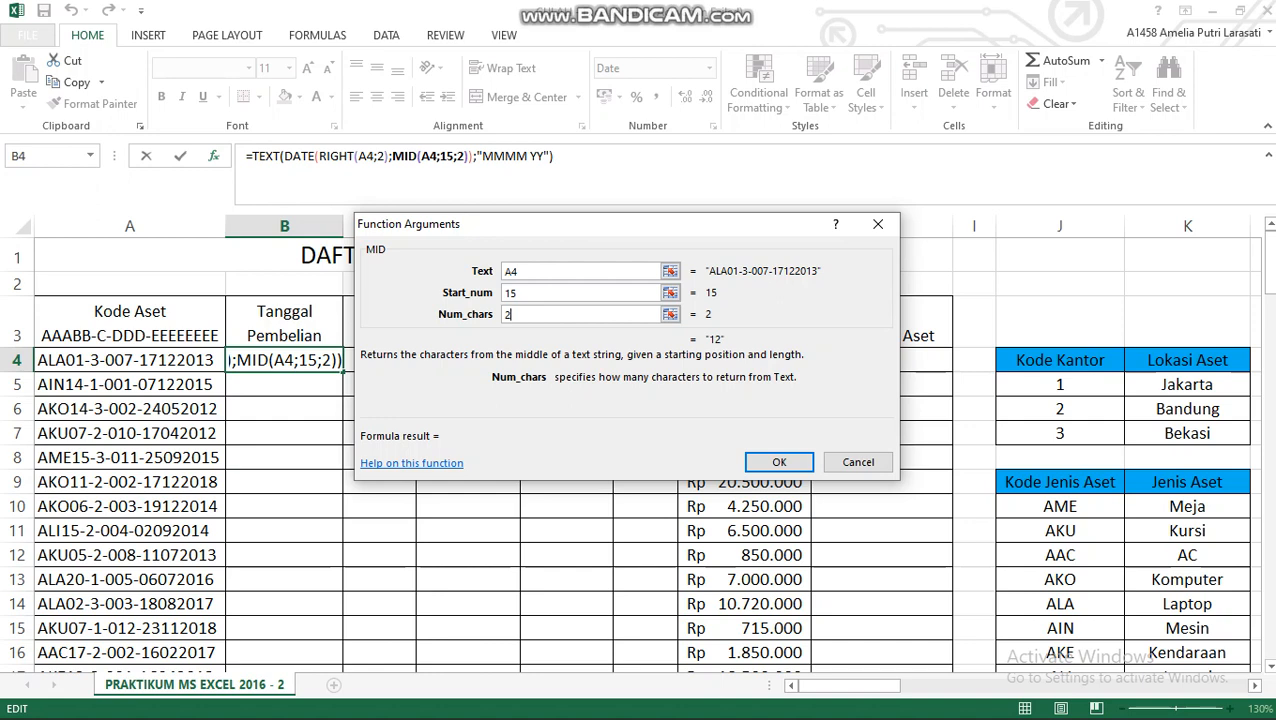
Return to DATE's arguments and nest a MID function as Day, taking 2 characters from A4 starting at position 13.
click(299, 156)
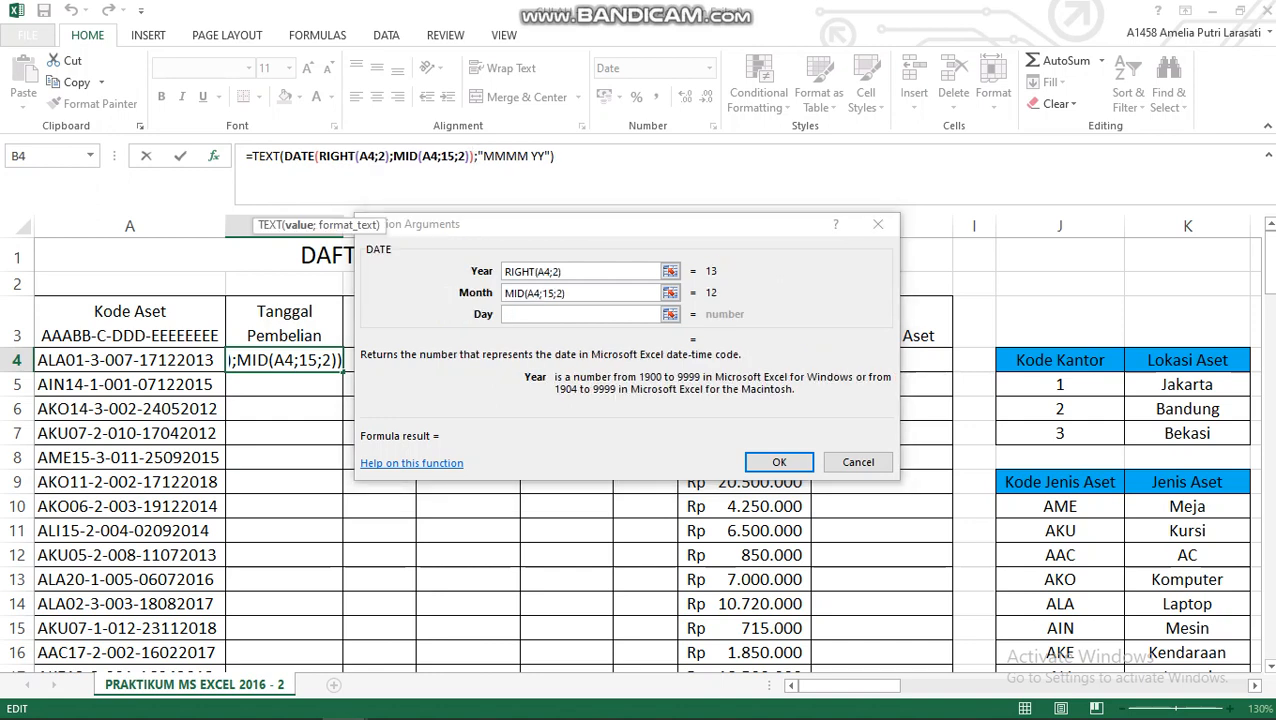
click(582, 314)
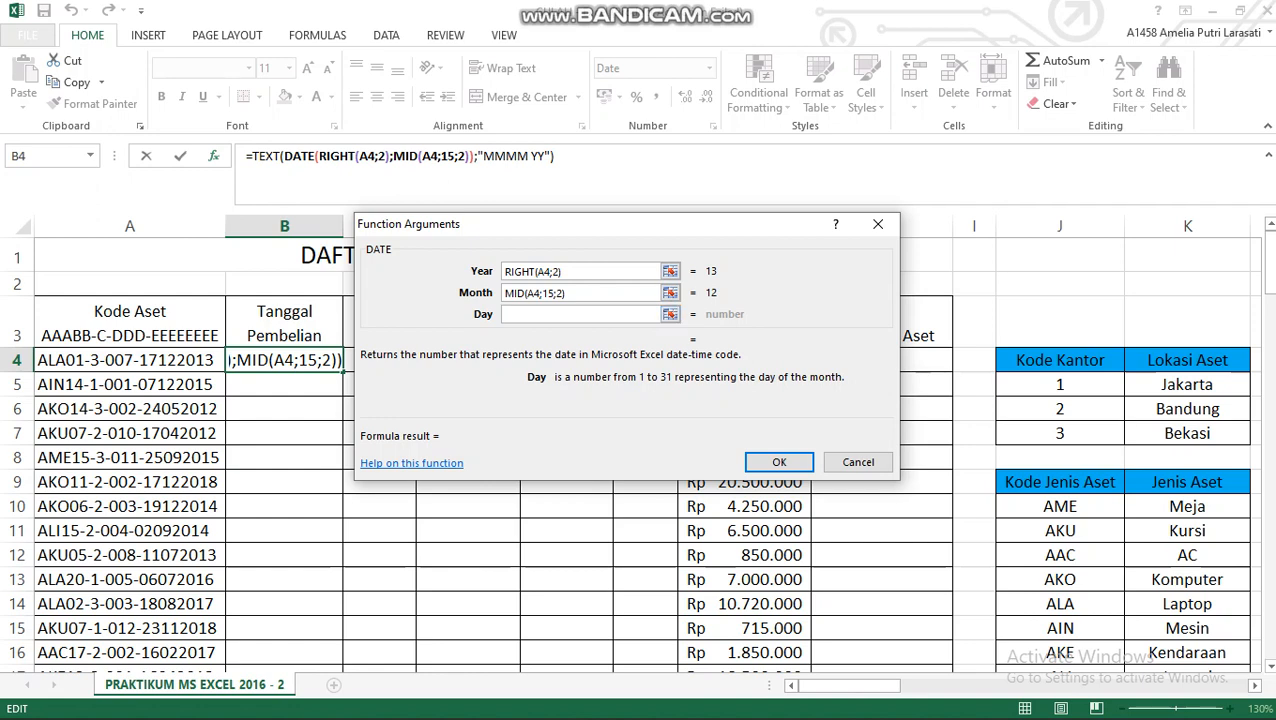
click(90, 156)
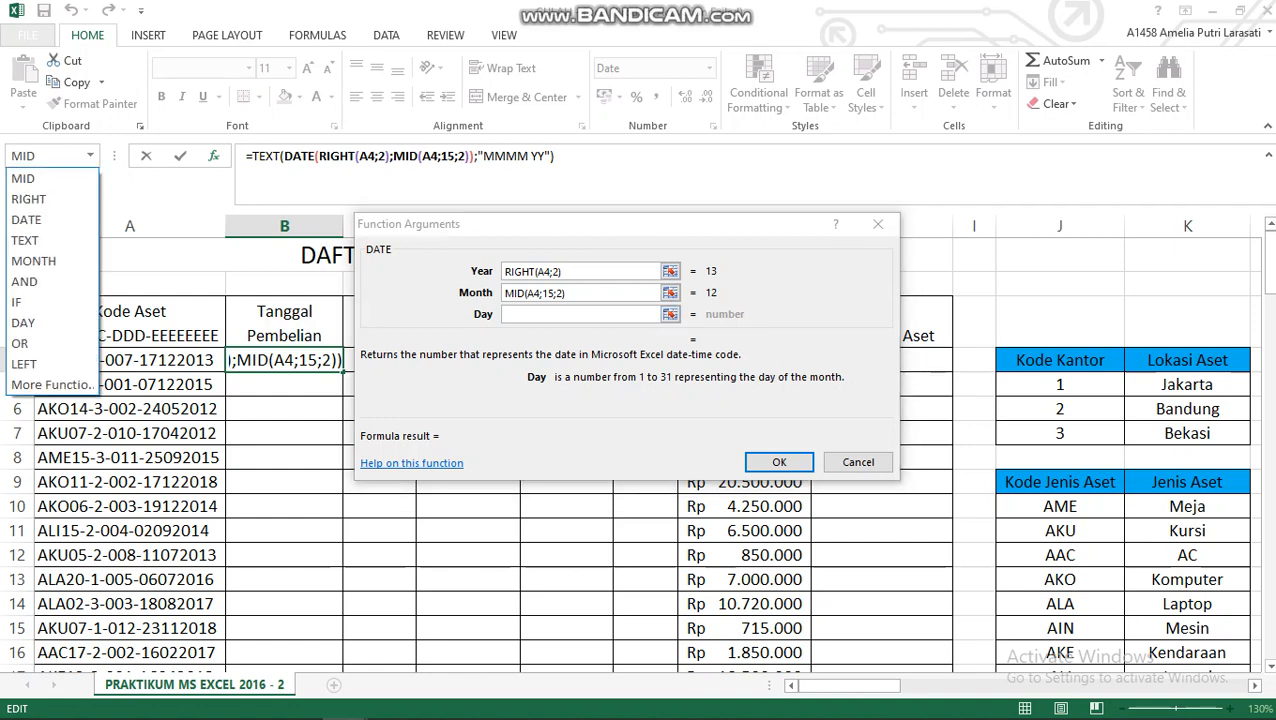
click(30, 178)
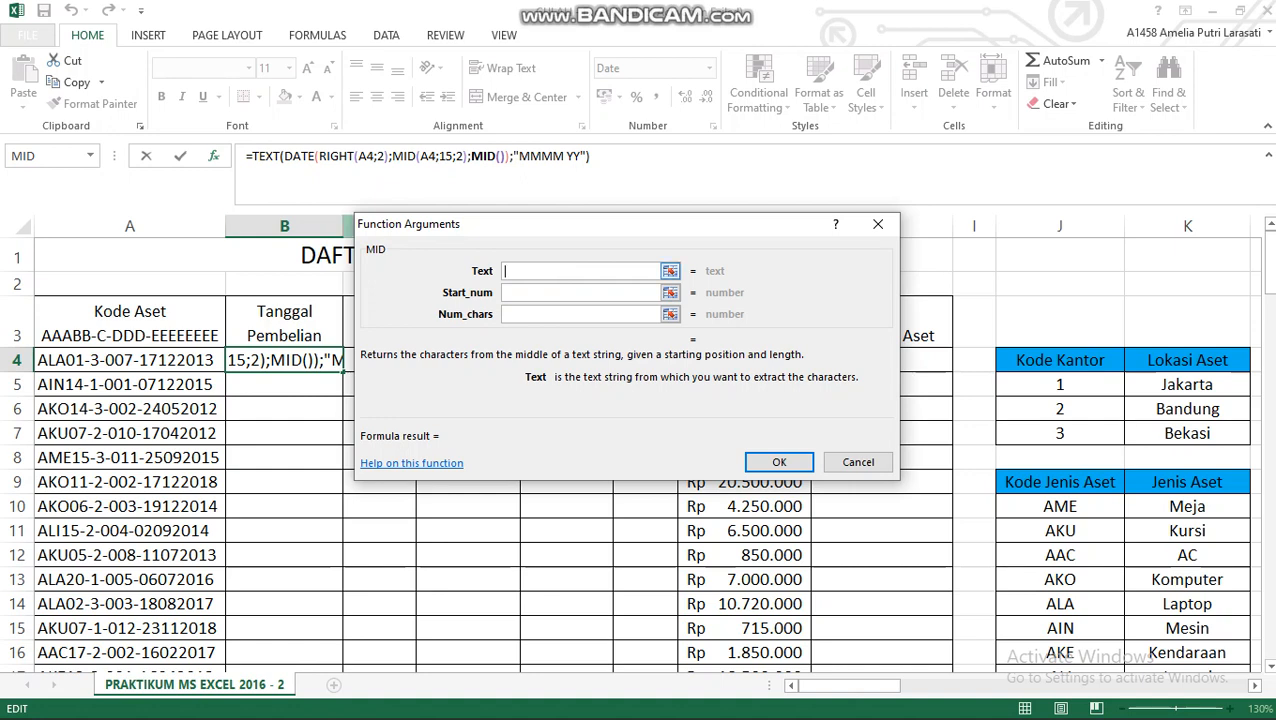
click(45, 358)
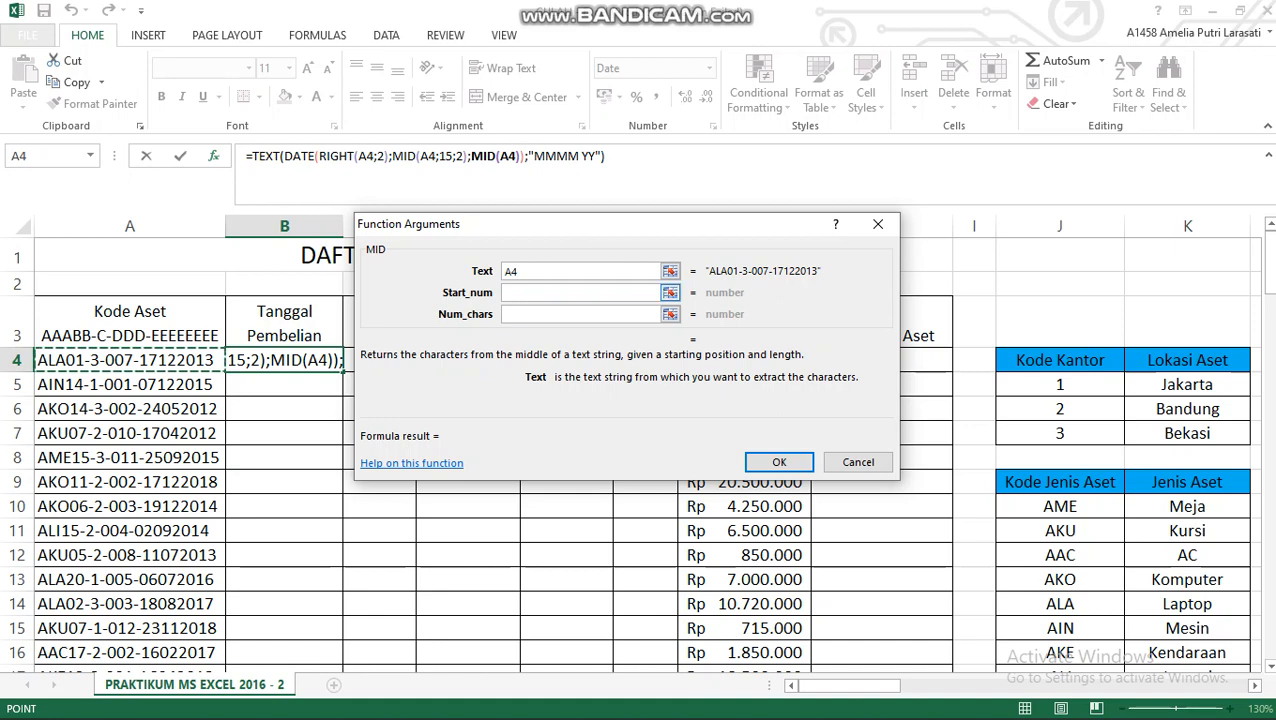
key(Tab)
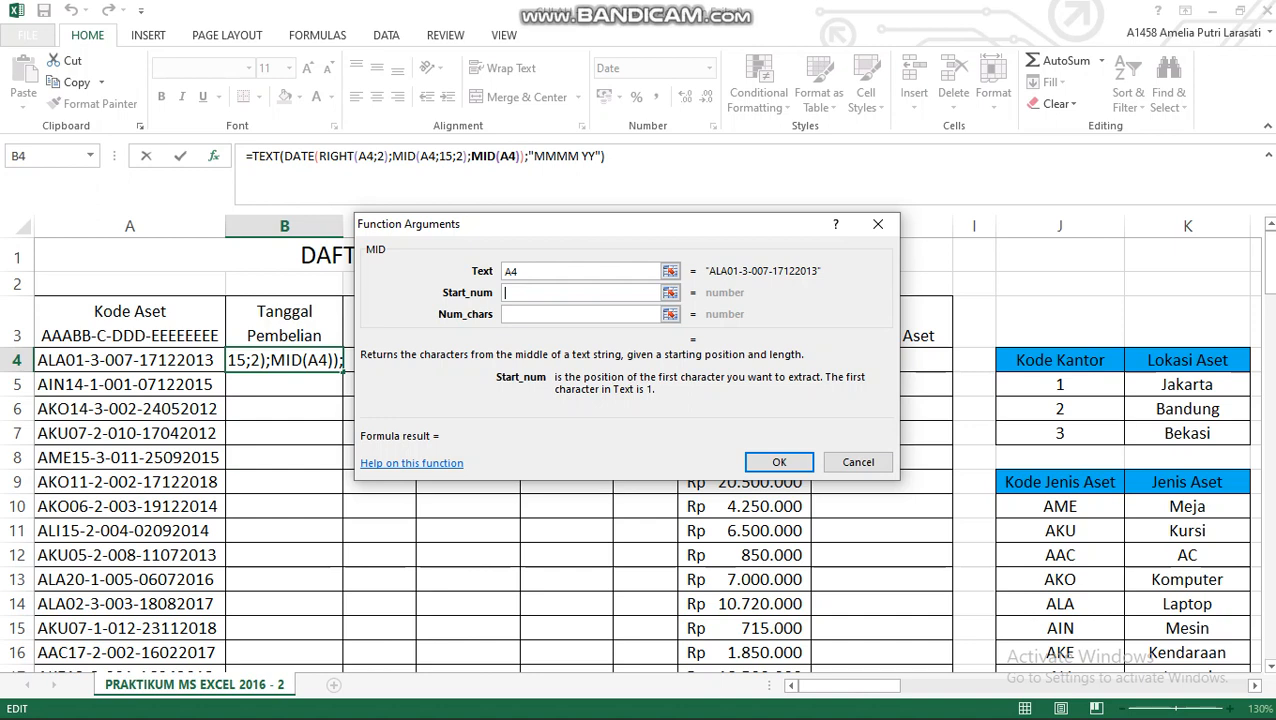
text(13)
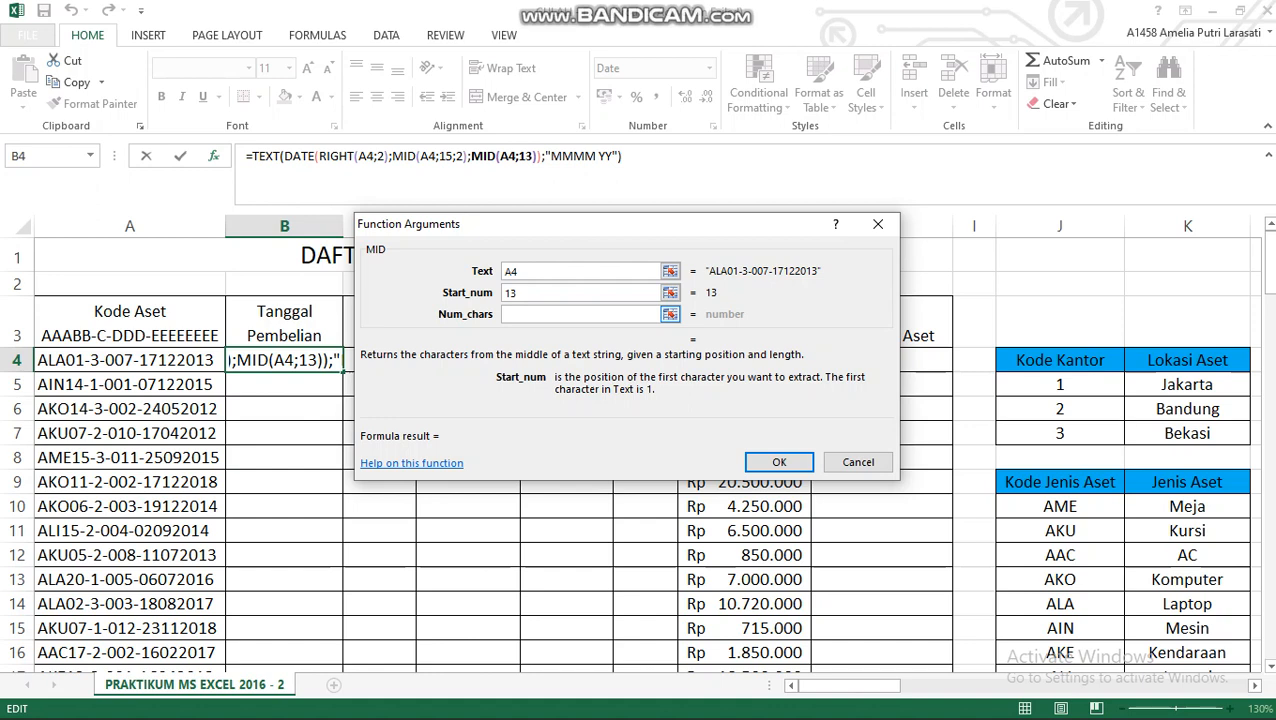
key(Tab)
text(2)
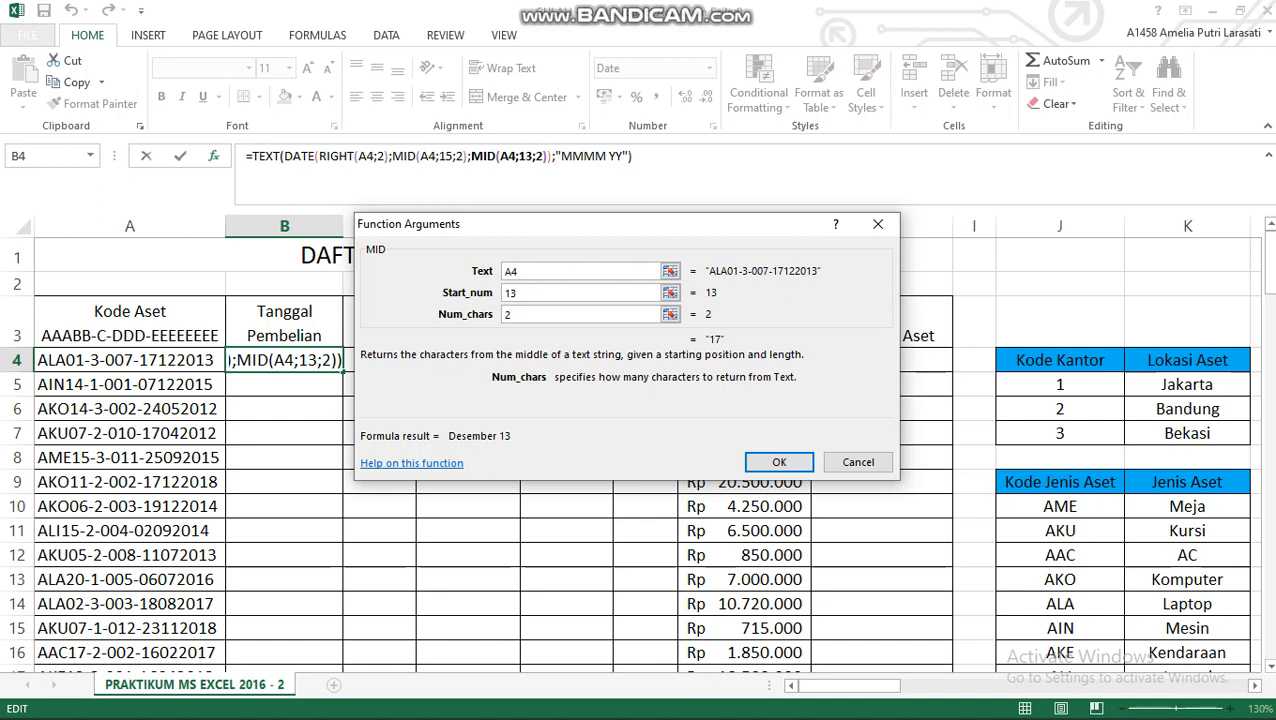
Confirm the TEXT formula in B4 and fill it down the Tanggal Pembelian column to row 103.
click(557, 156)
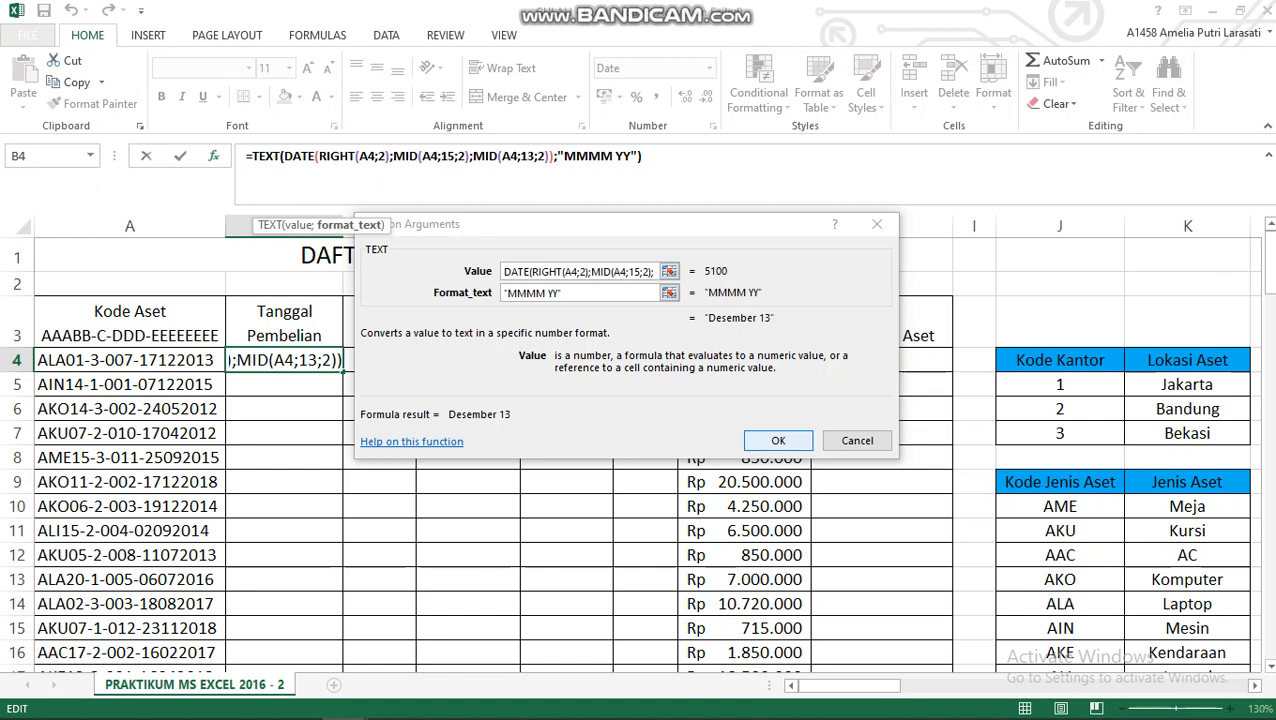
click(778, 440)
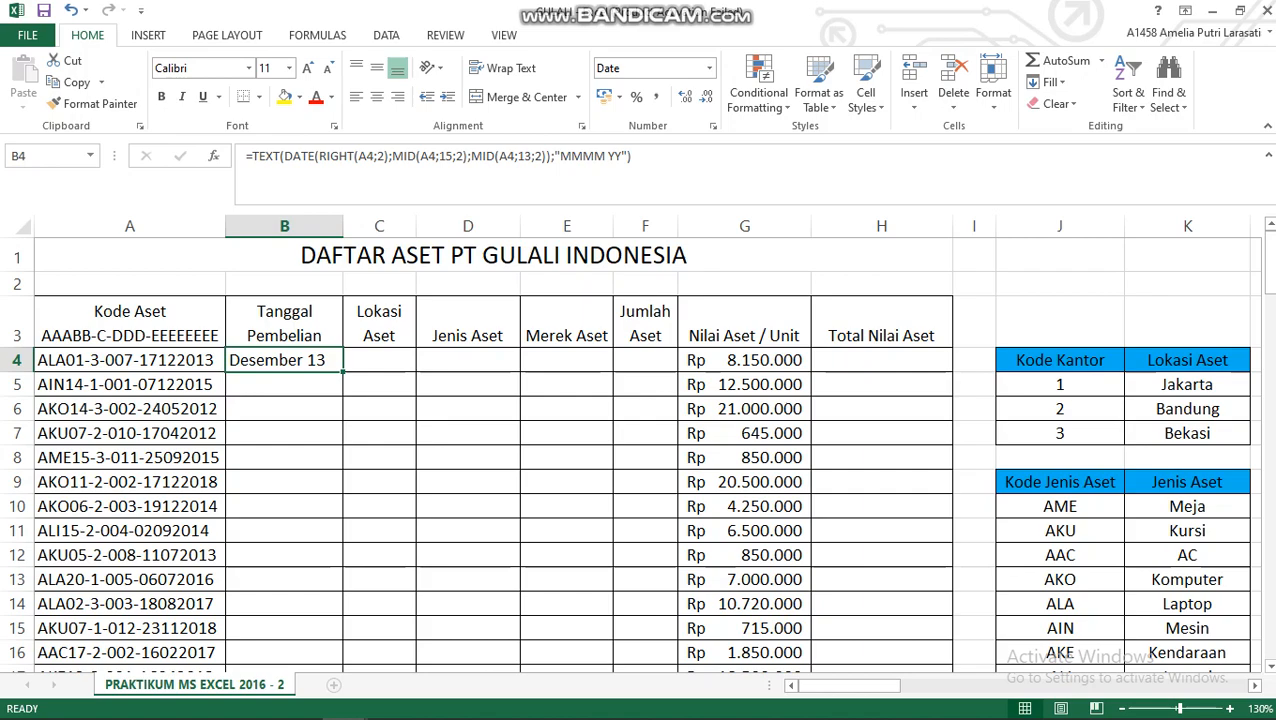
drag(343, 371, 343, 625)
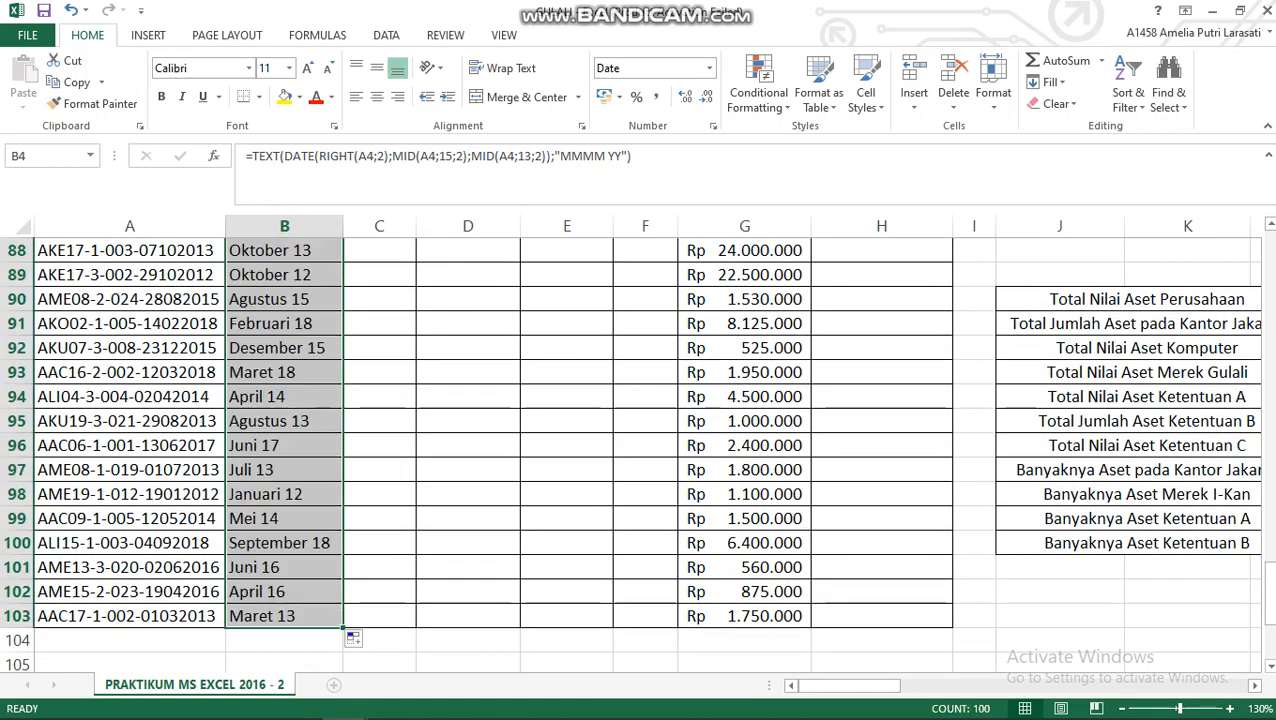
scroll(640, 450, up, 8)
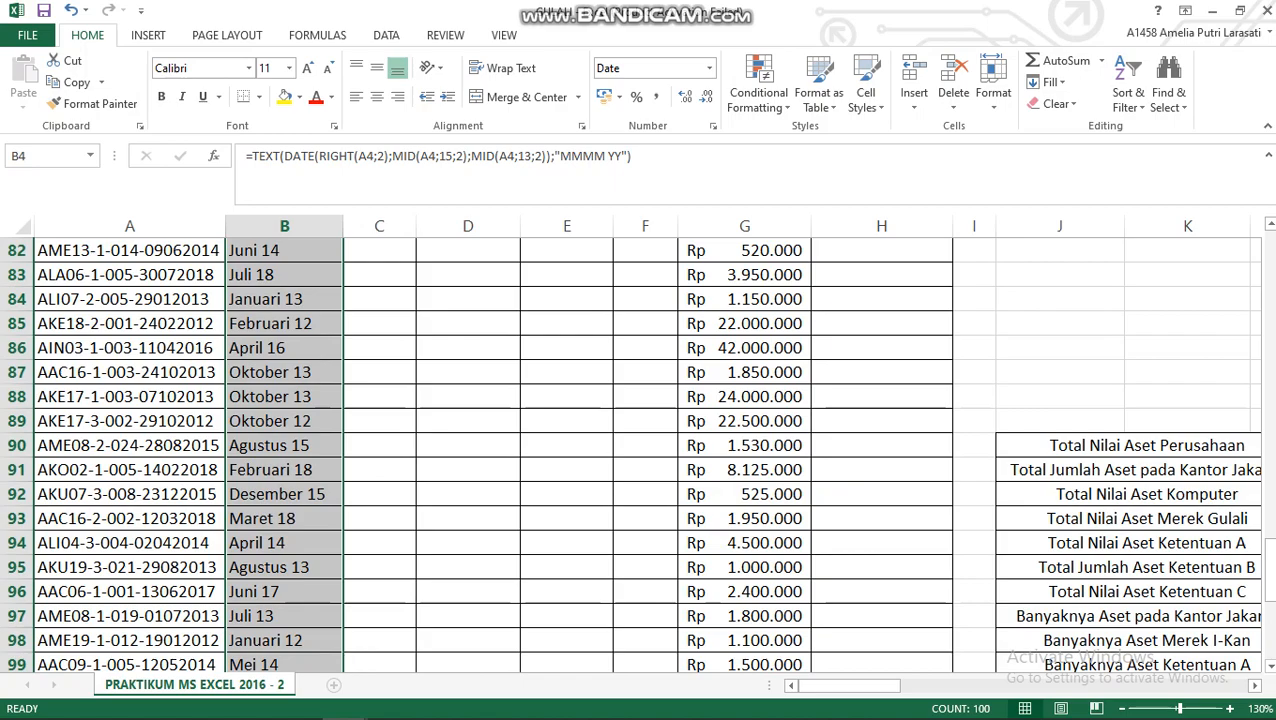
scroll(640, 453, up, 10)
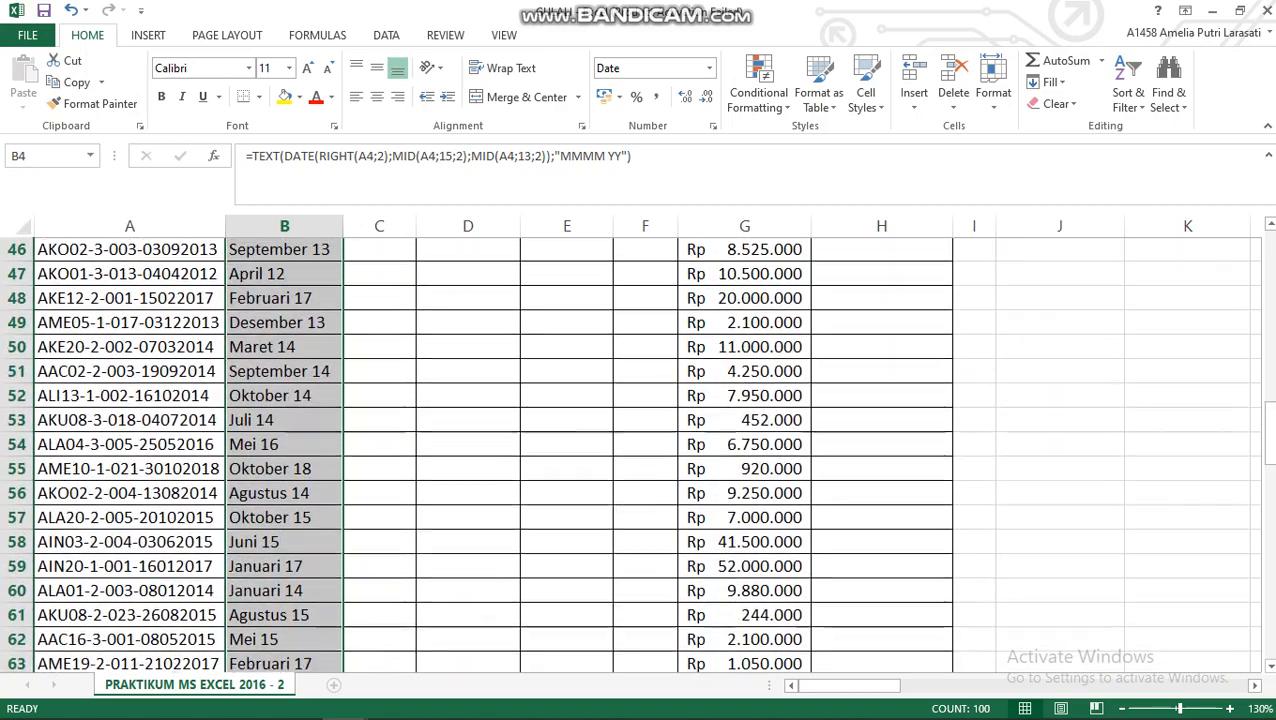
scroll(640, 453, up, 10)
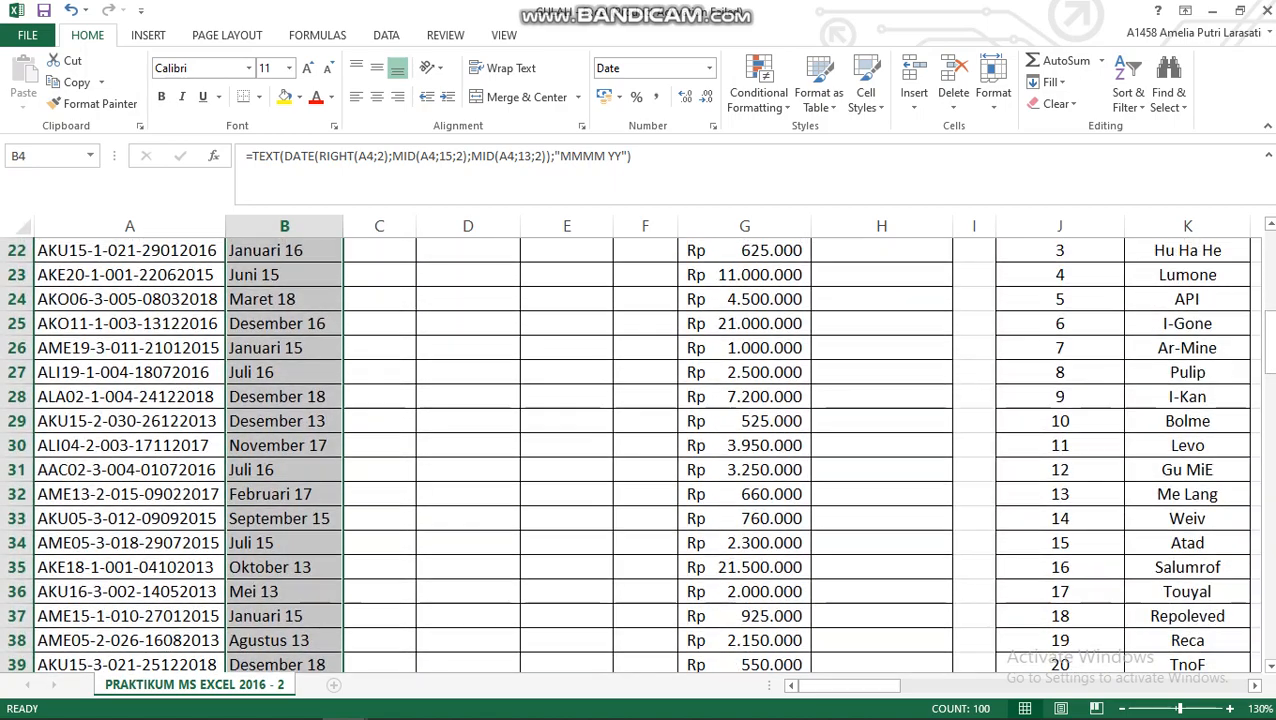
scroll(640, 453, up, 2)
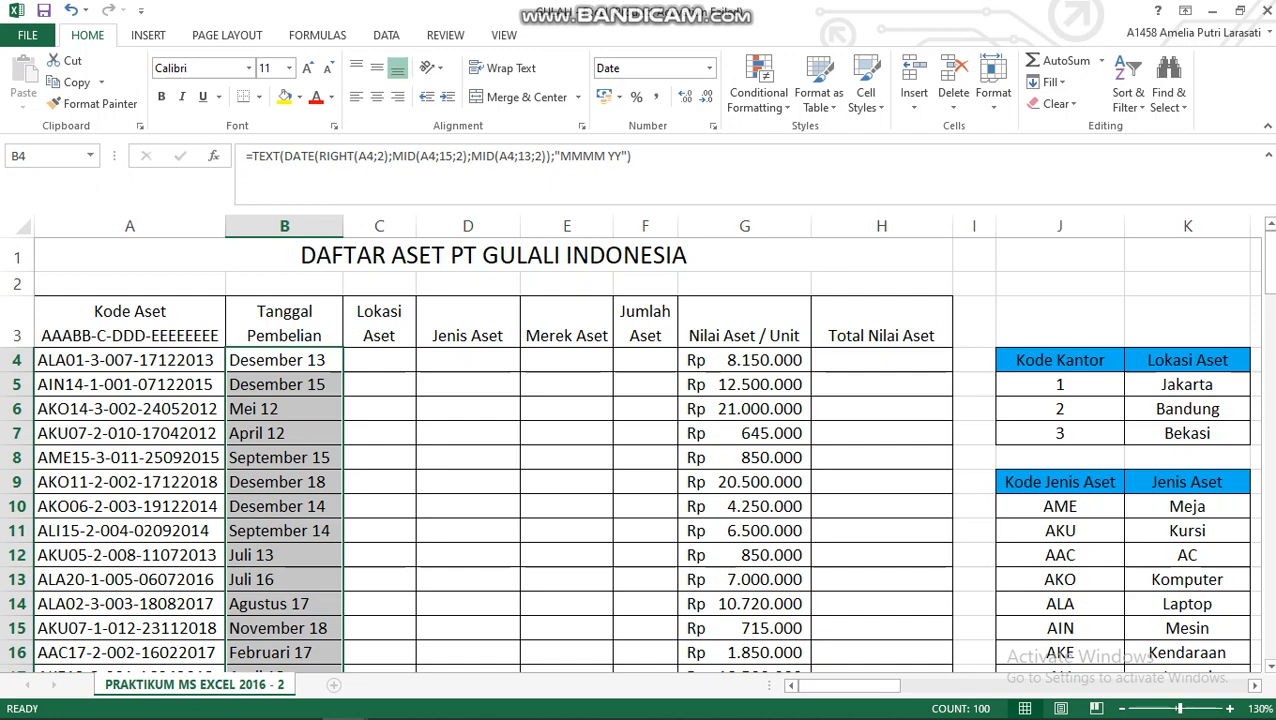
click(379, 360)
click(284, 360)
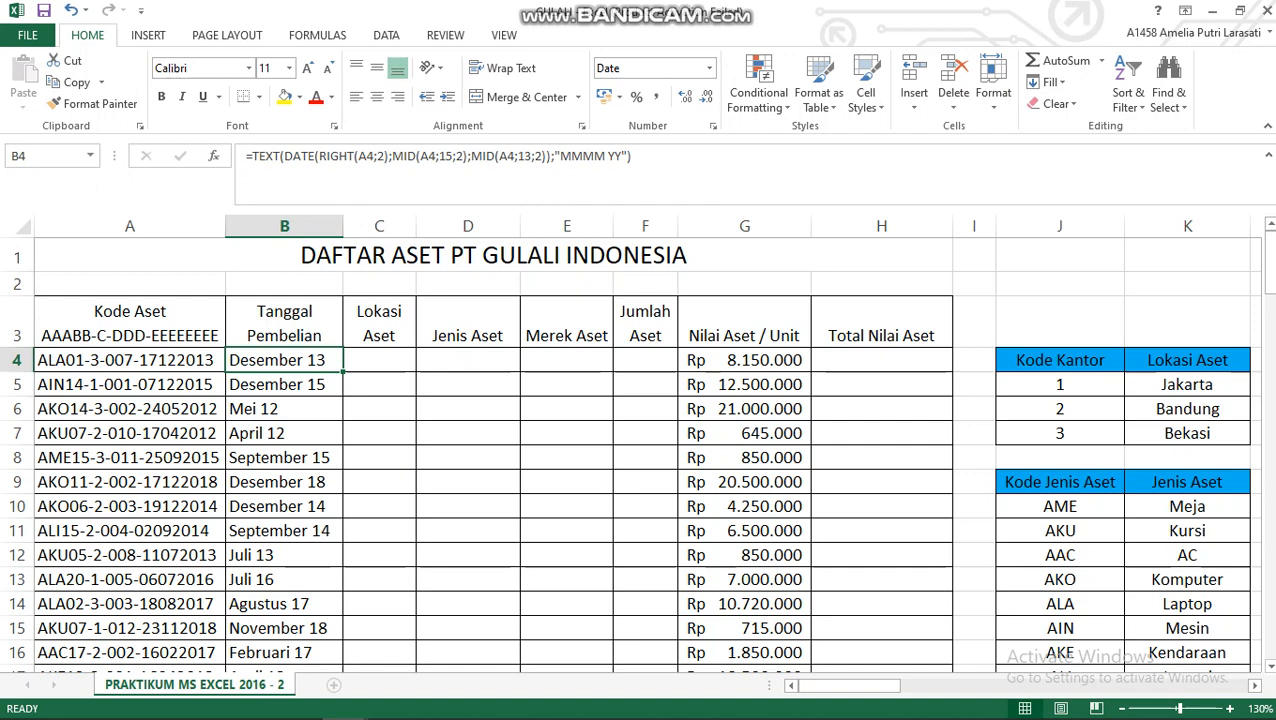
Switch to the Modul Lab SI PDF in Chrome to read the instruction for the Lokasi Aset column, and return to the GULALI workbook.
click(468, 284)
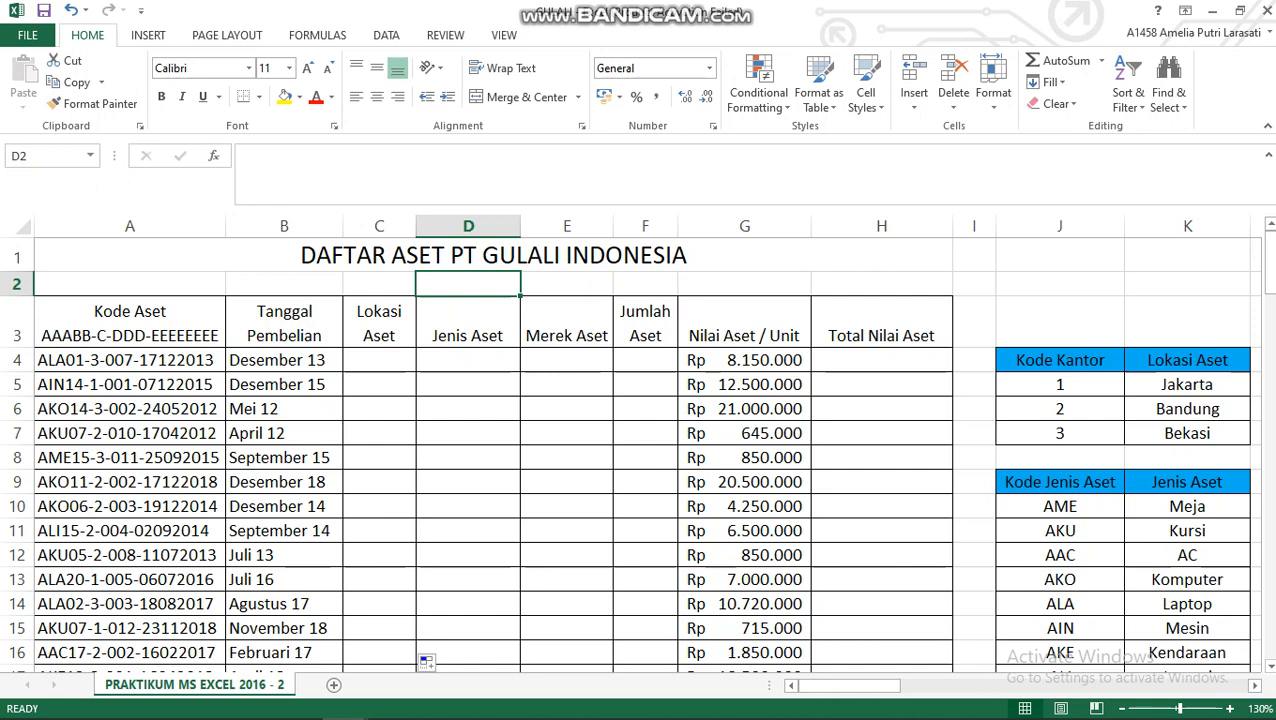
click(379, 360)
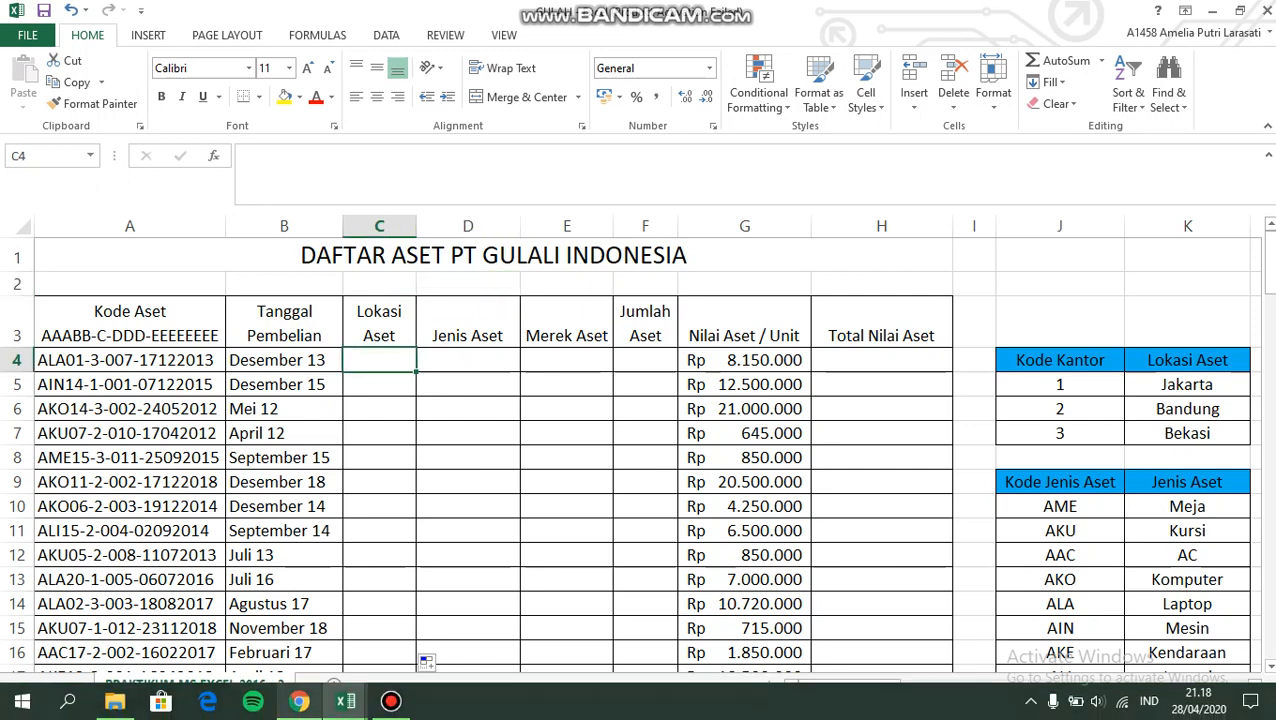
click(299, 701)
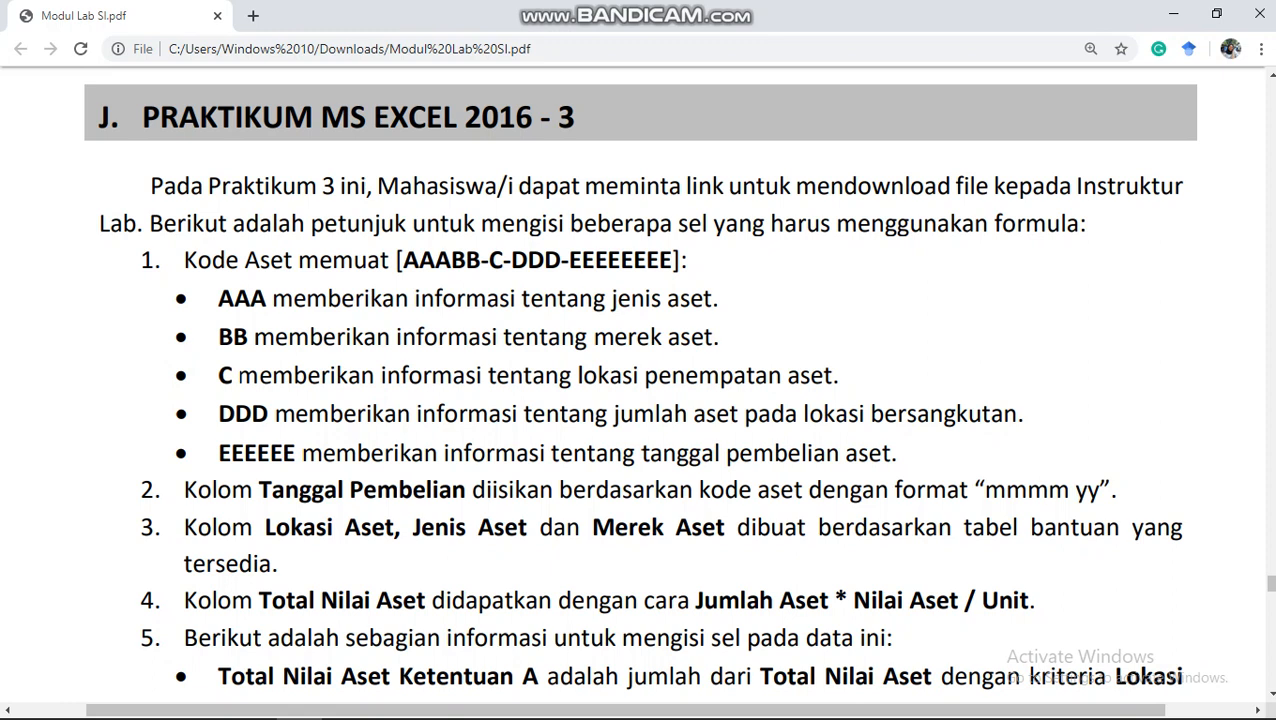
mouse_move(345, 701)
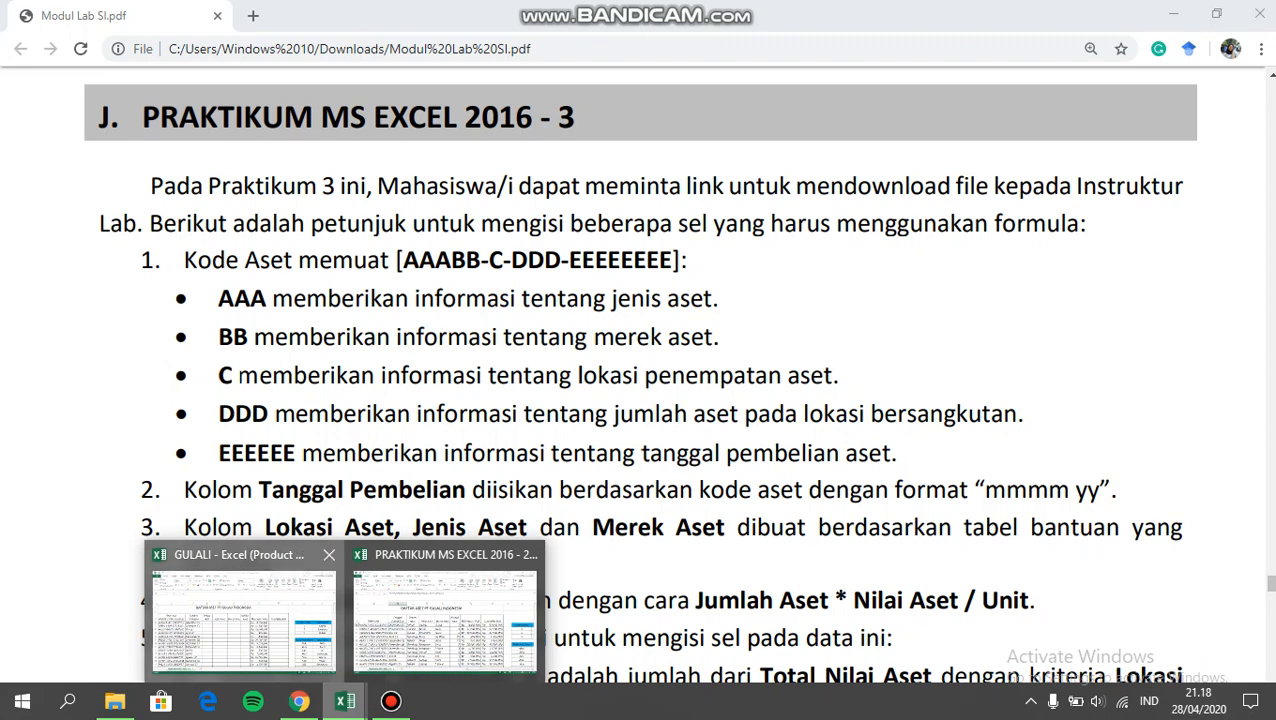
click(243, 610)
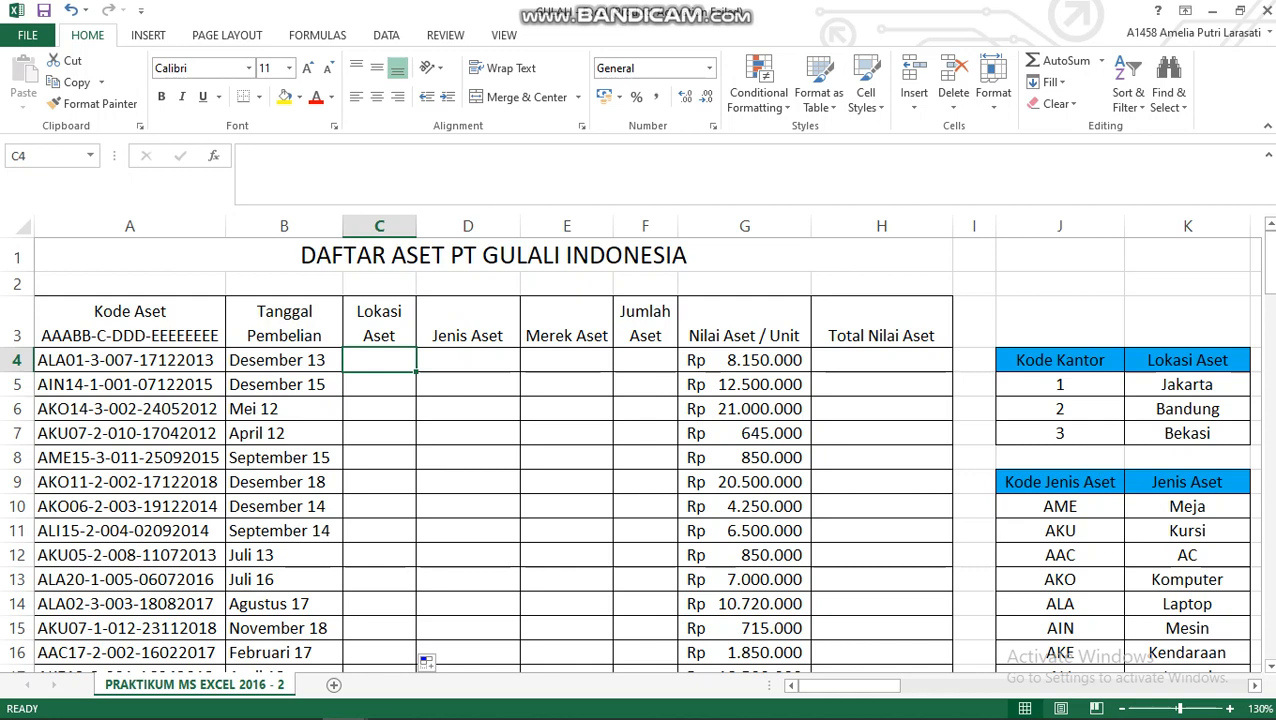
Examine the Kode Kantor and Lokasi Aset helper table in J4:K7.
drag(1060, 360, 1187, 433)
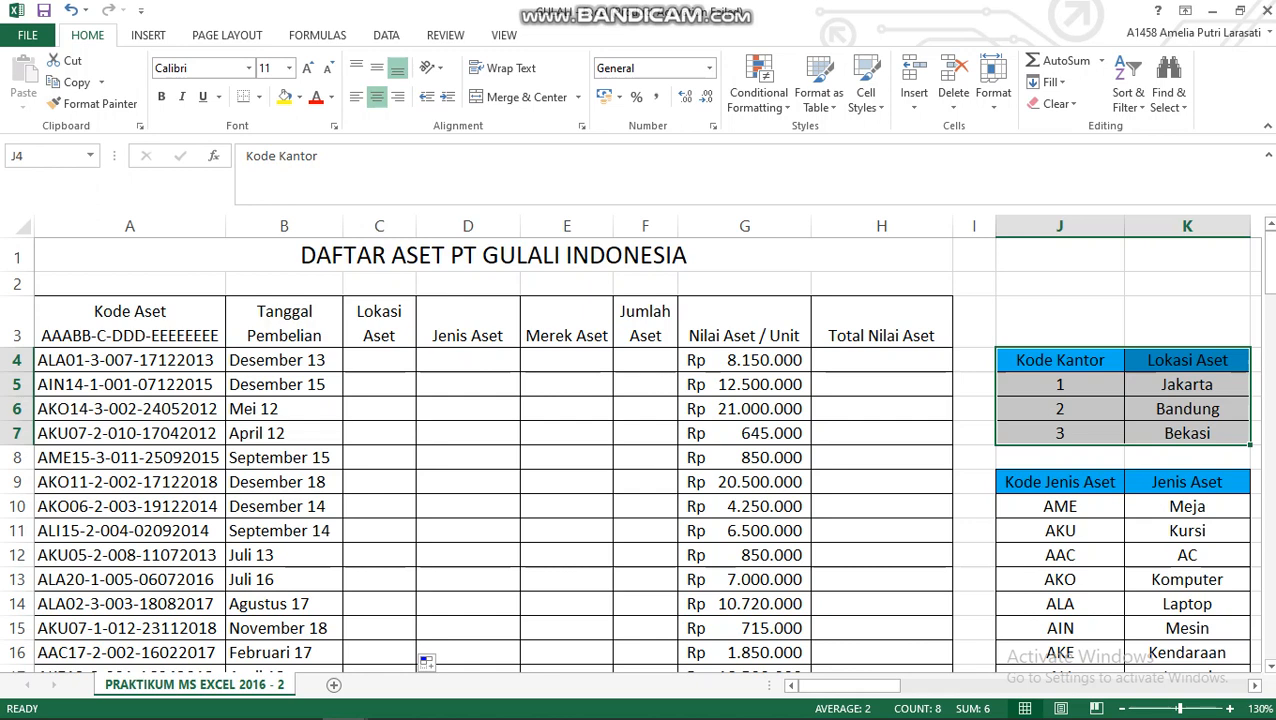
key(ctrl+z)
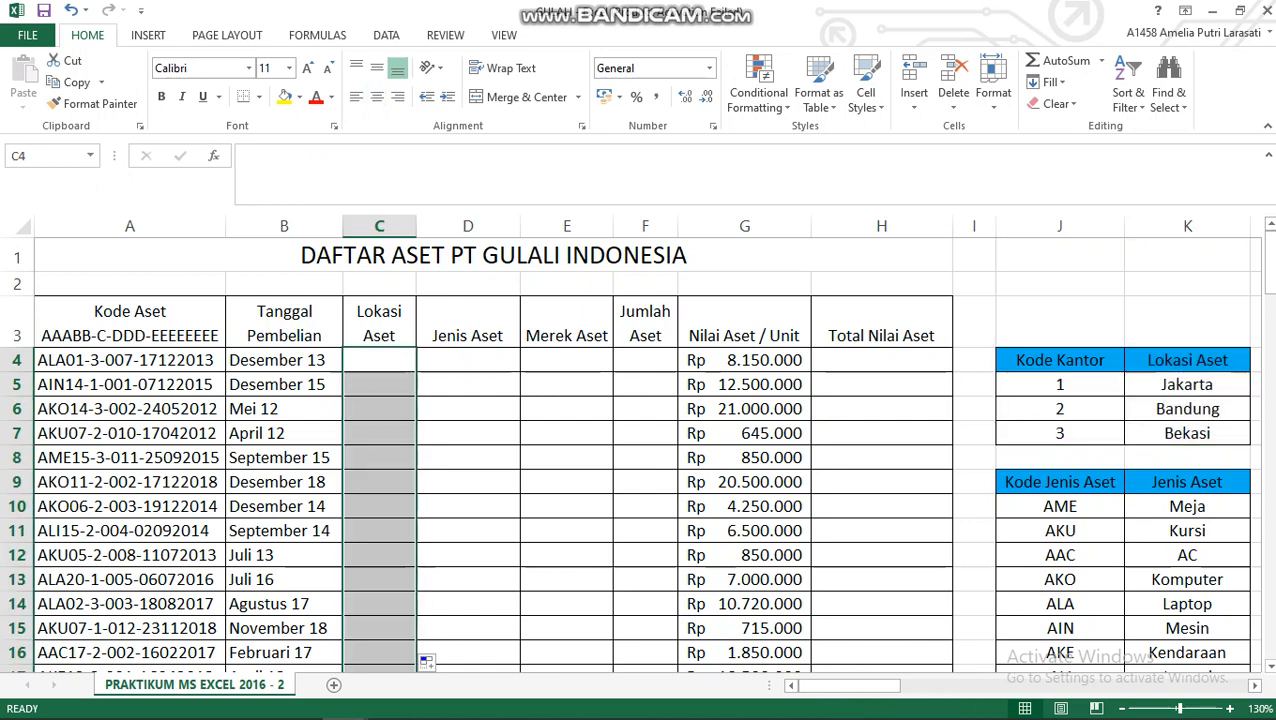
click(379, 360)
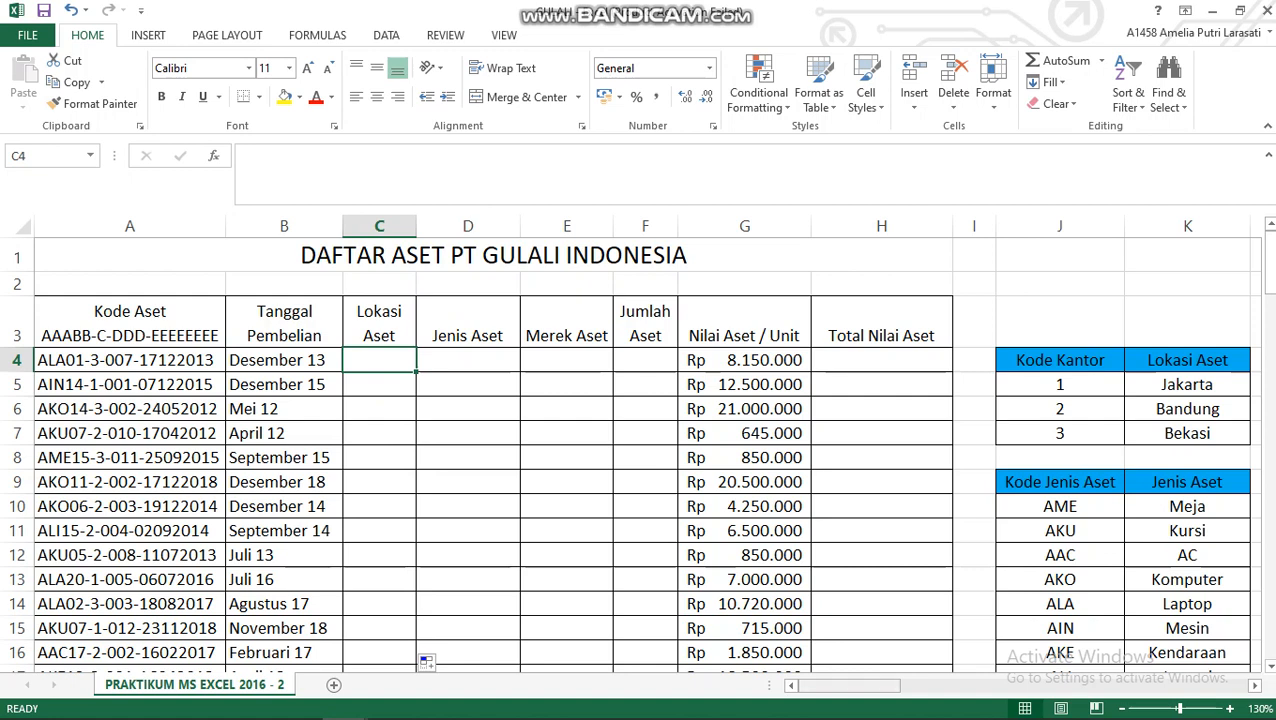
scroll(640, 450, right, 2)
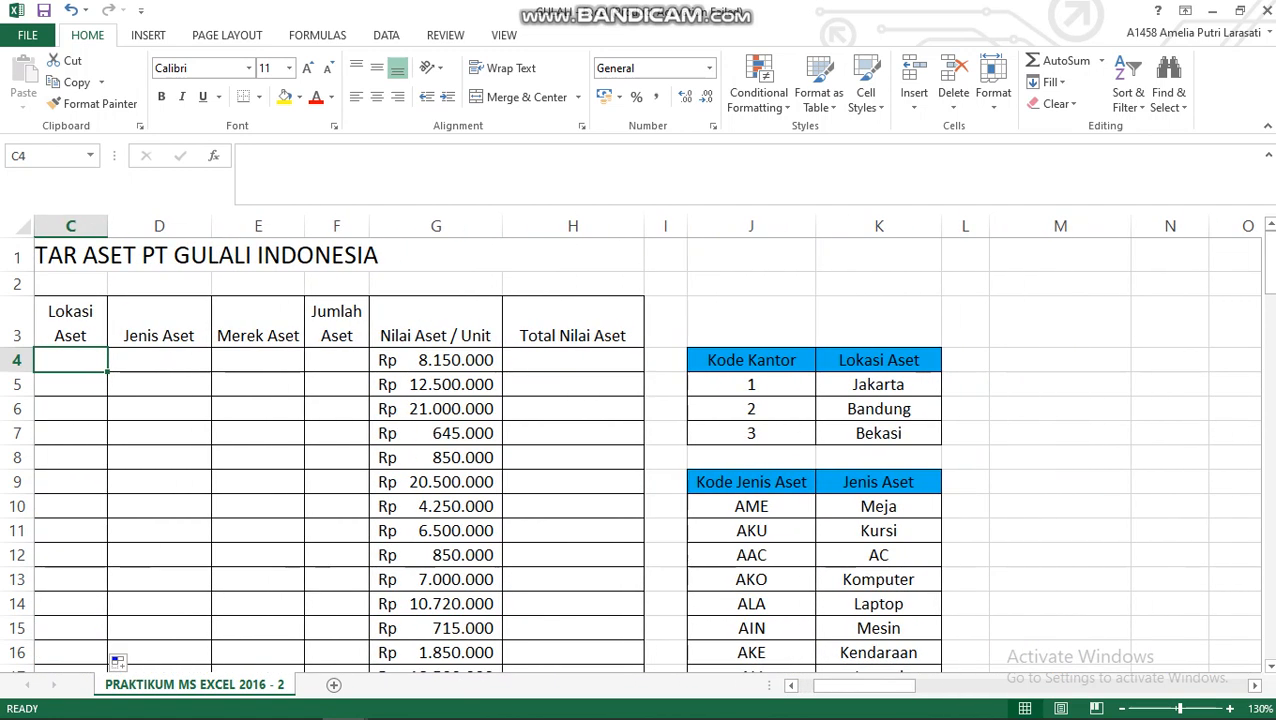
drag(751, 360, 878, 433)
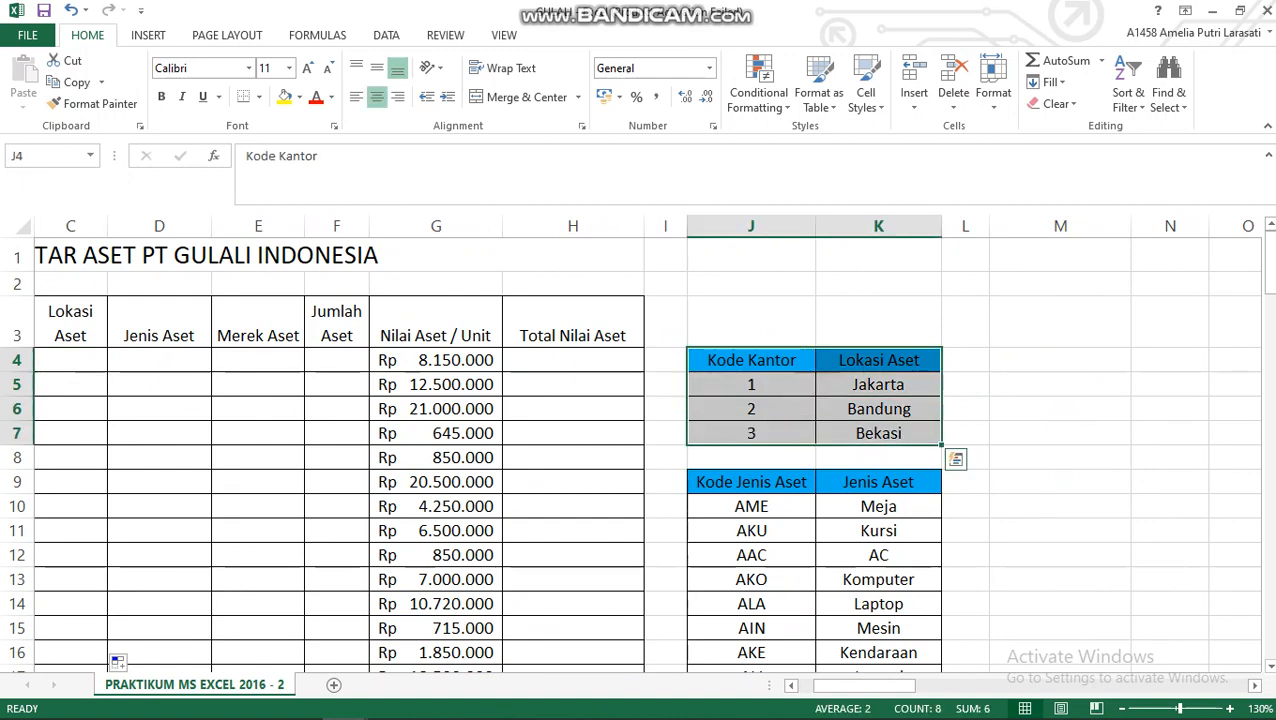
drag(865, 685, 845, 685)
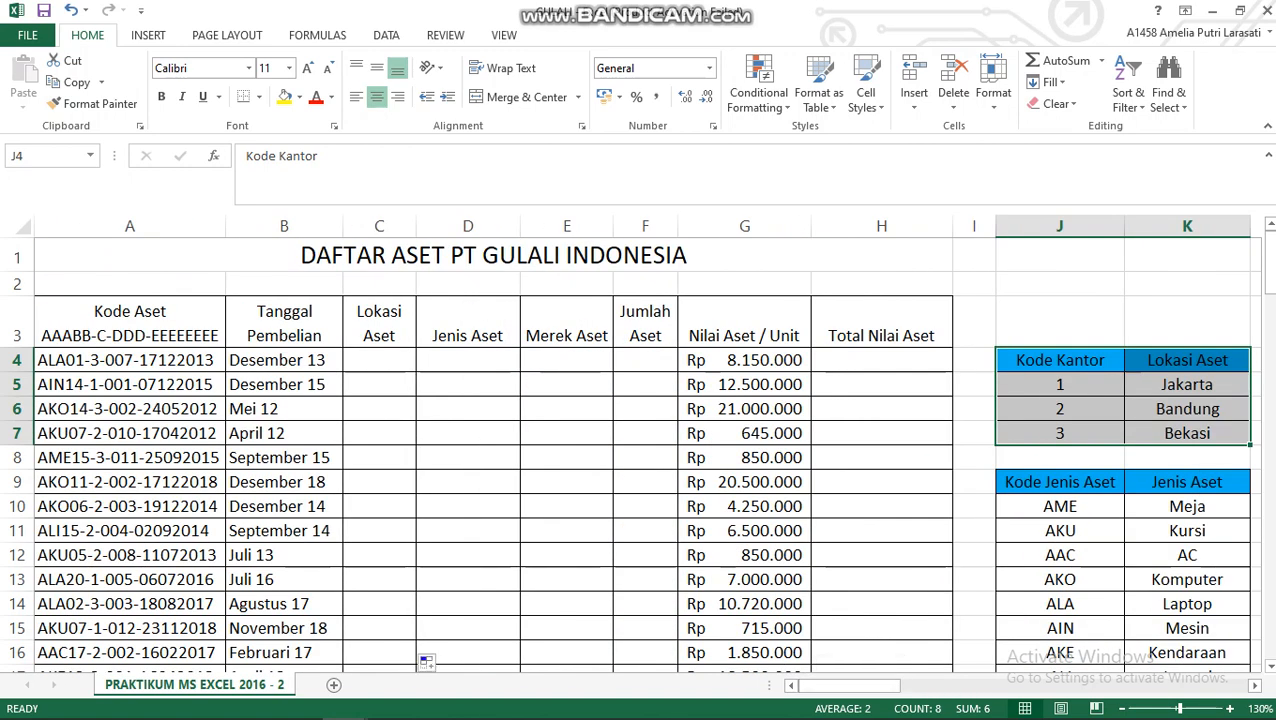
Find the VLOOKUP function and insert it into C4, the first cell of the Lokasi Aset column.
click(379, 360)
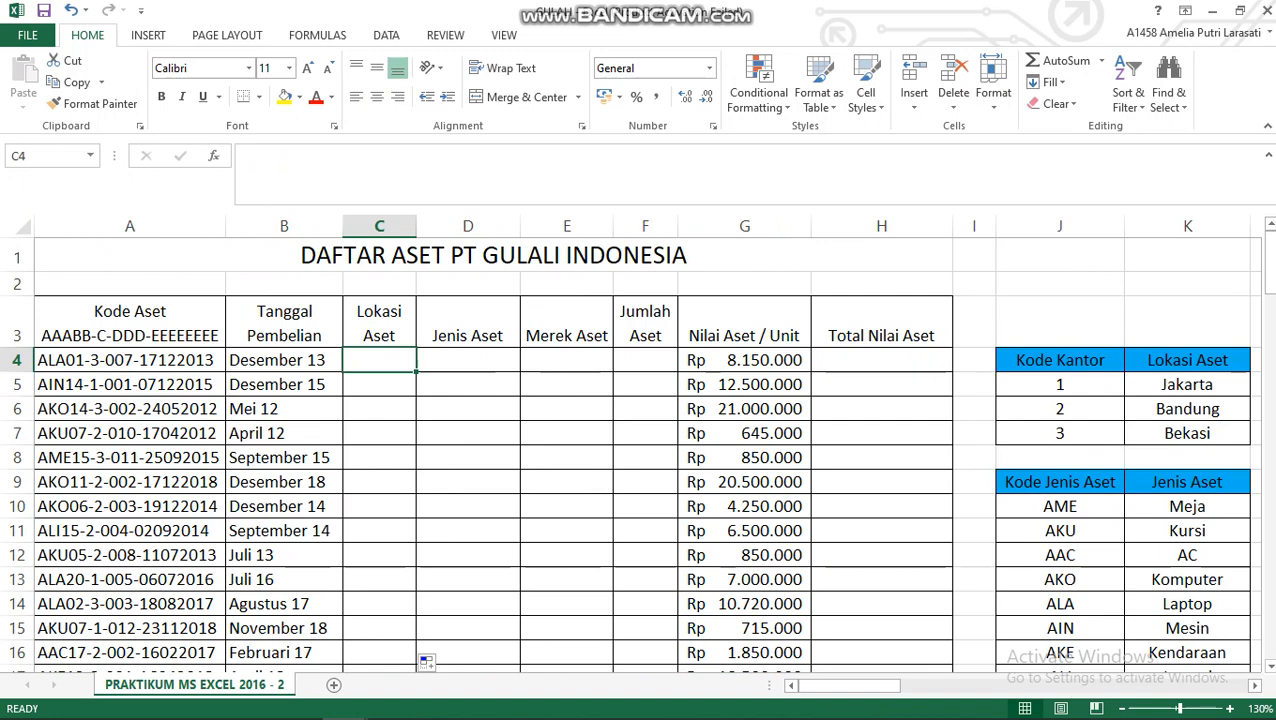
click(213, 156)
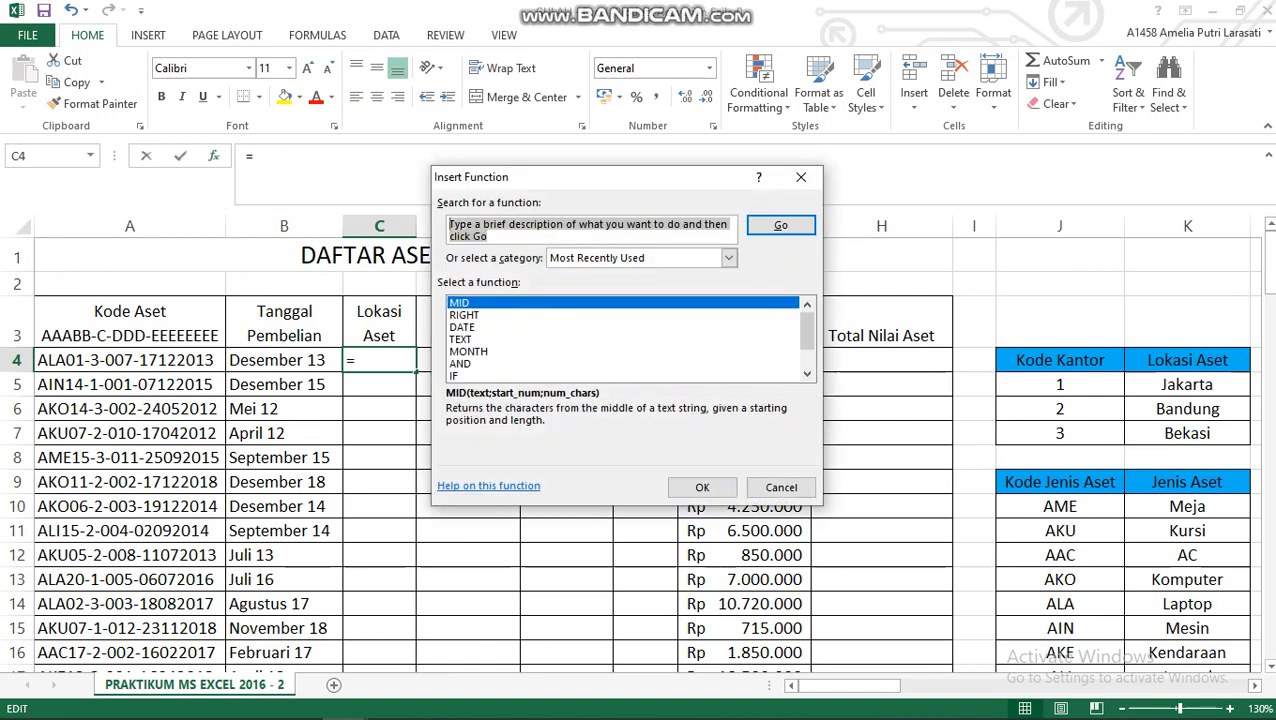
text(VLOO)
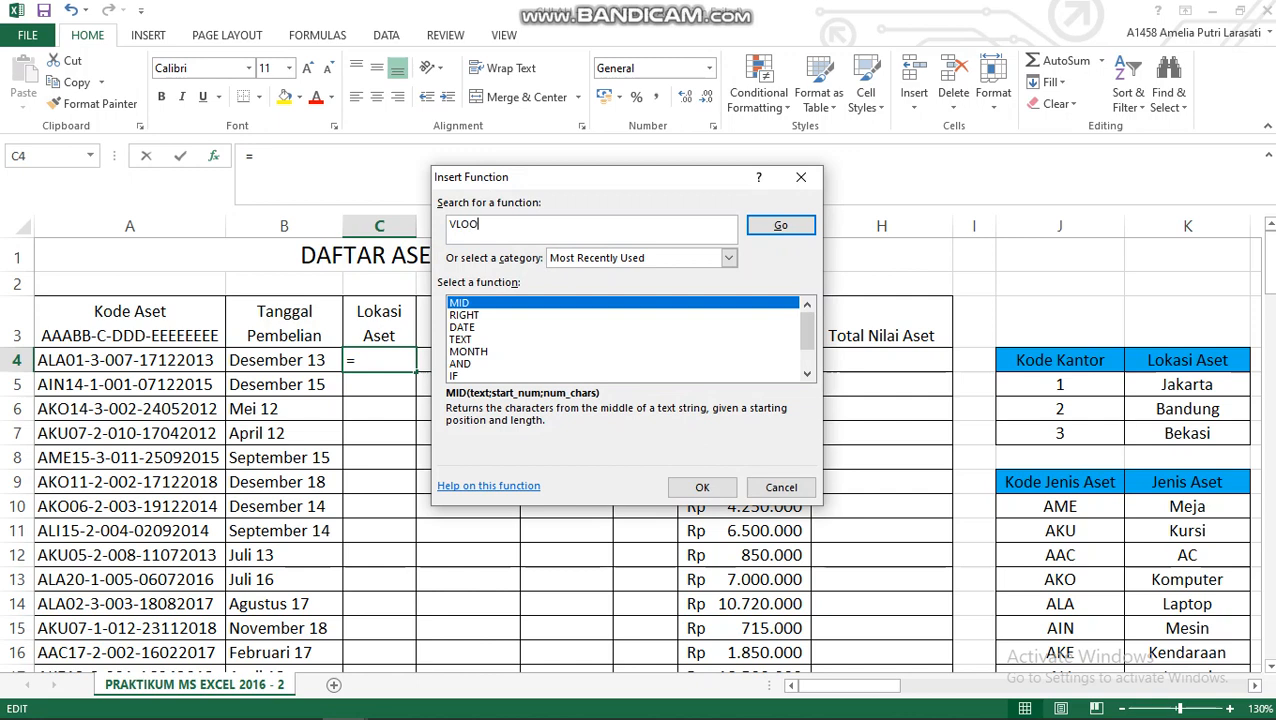
text(KUP)
key(Return)
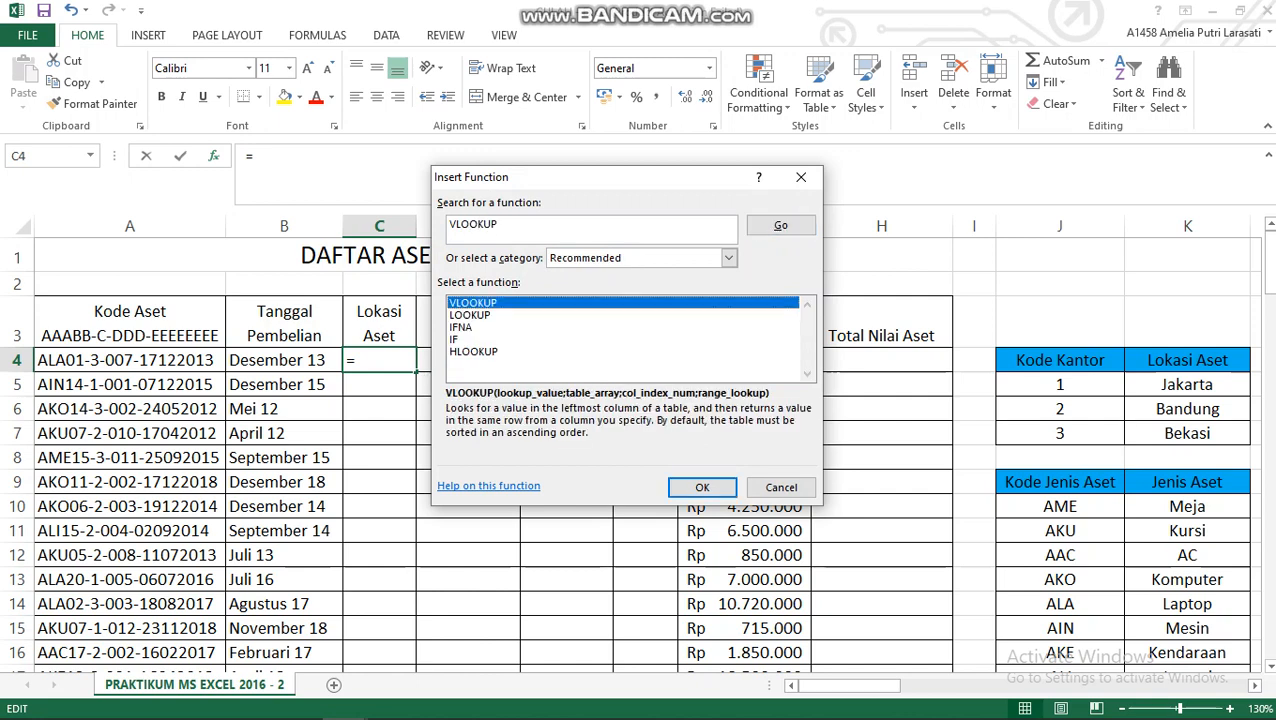
key(Return)
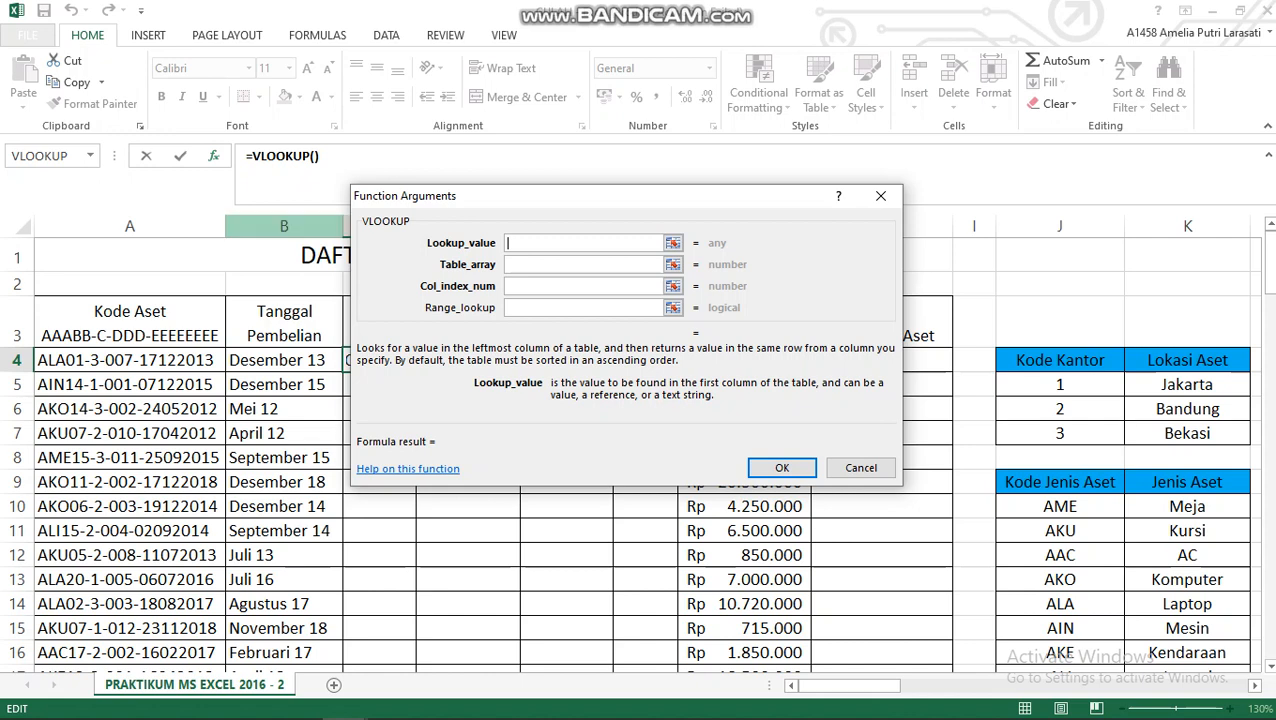
Find the VALUE function and nest it as the Lookup_value of the VLOOKUP in C4.
click(90, 156)
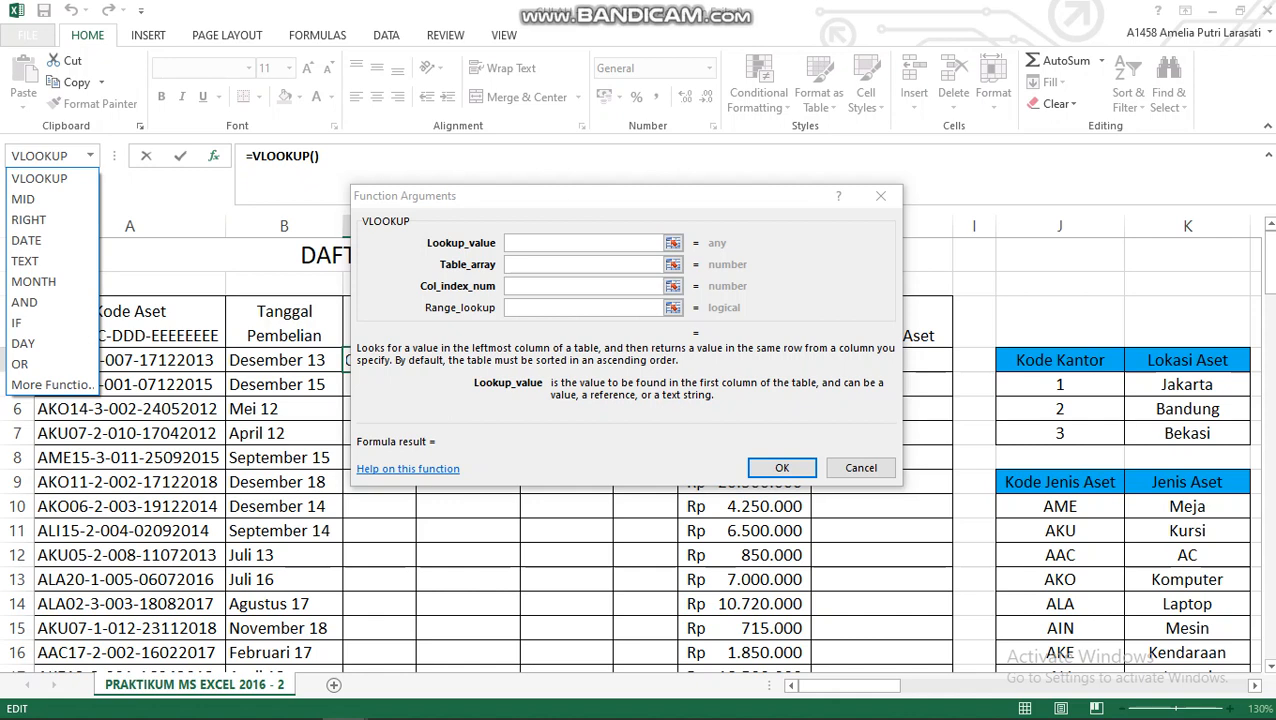
click(52, 384)
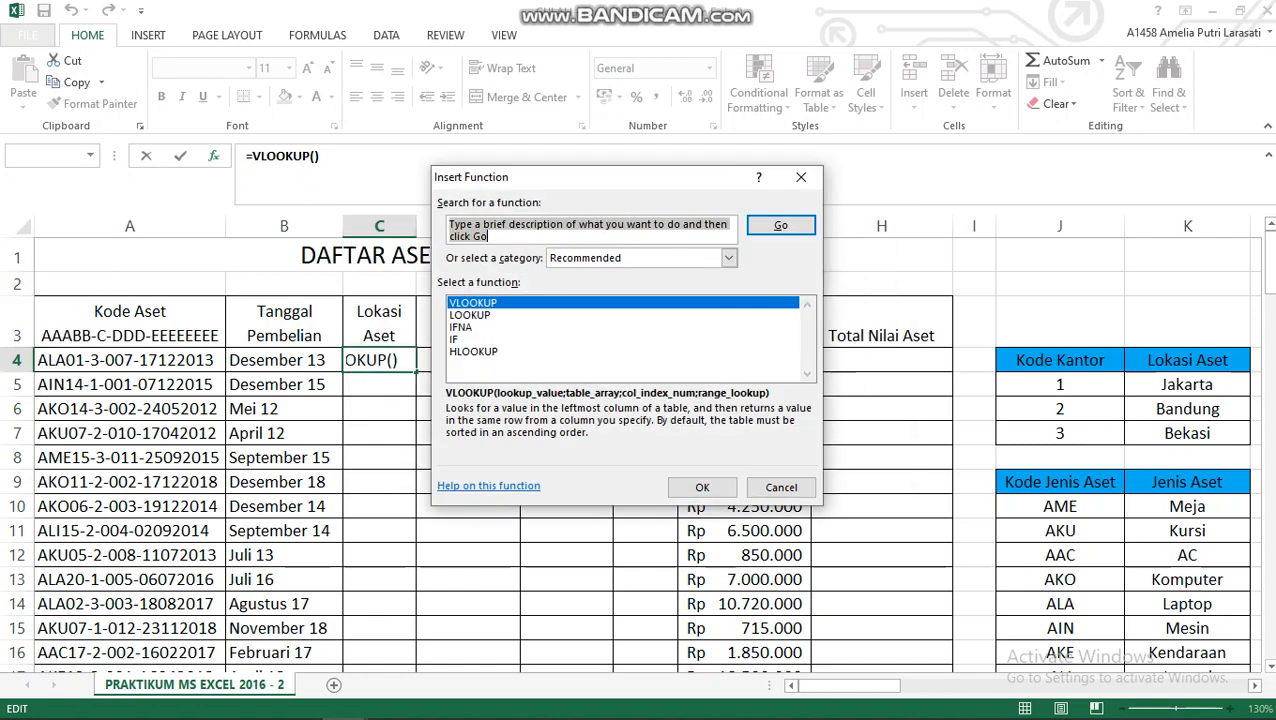
text(V)
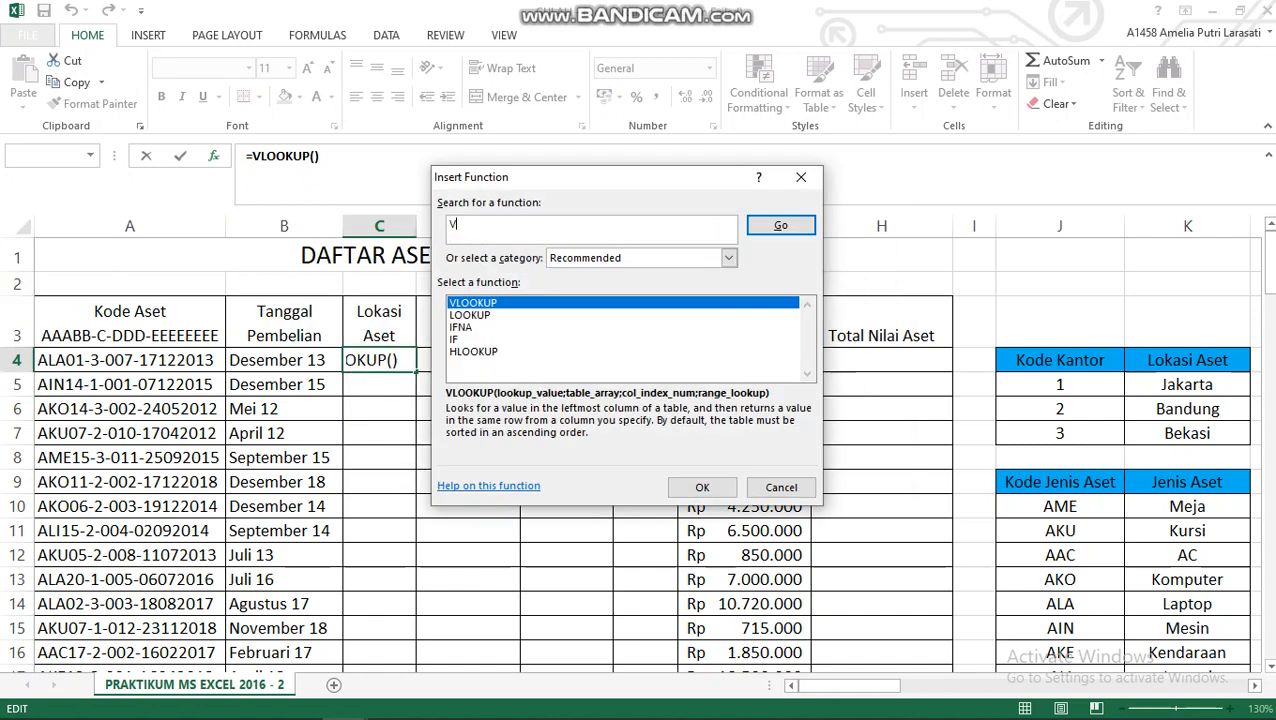
text(ALUE)
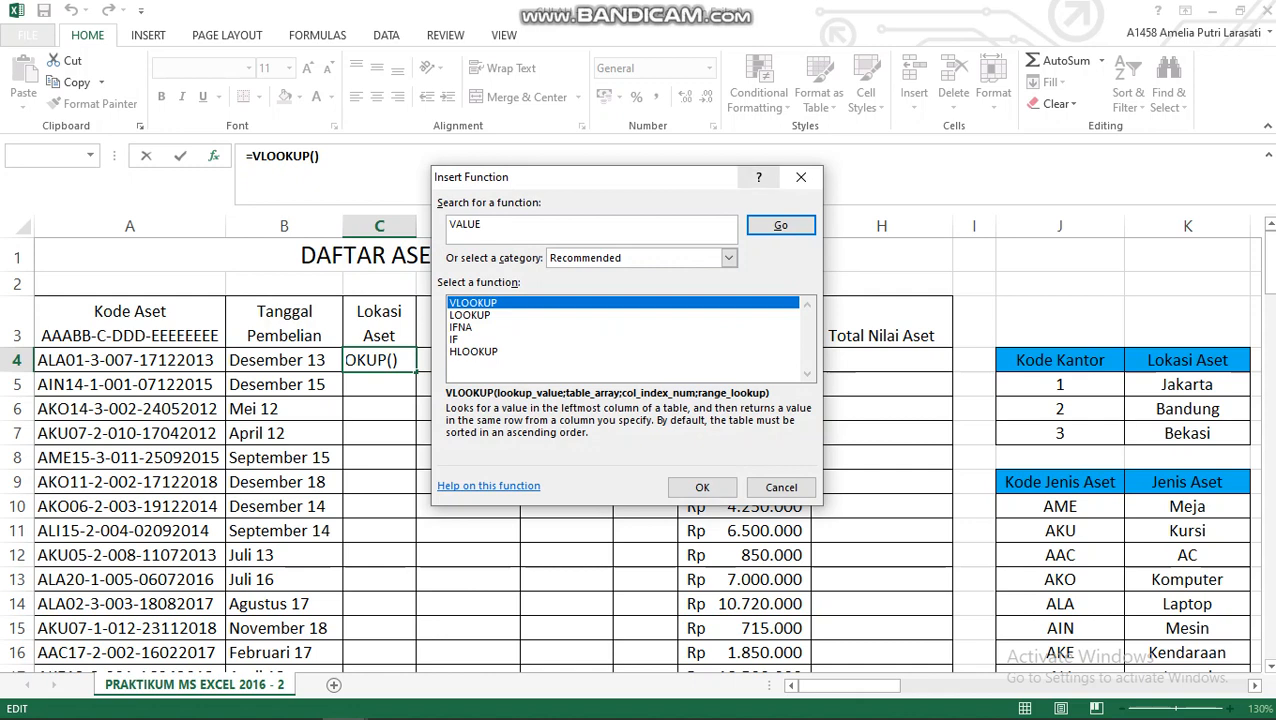
key(Return)
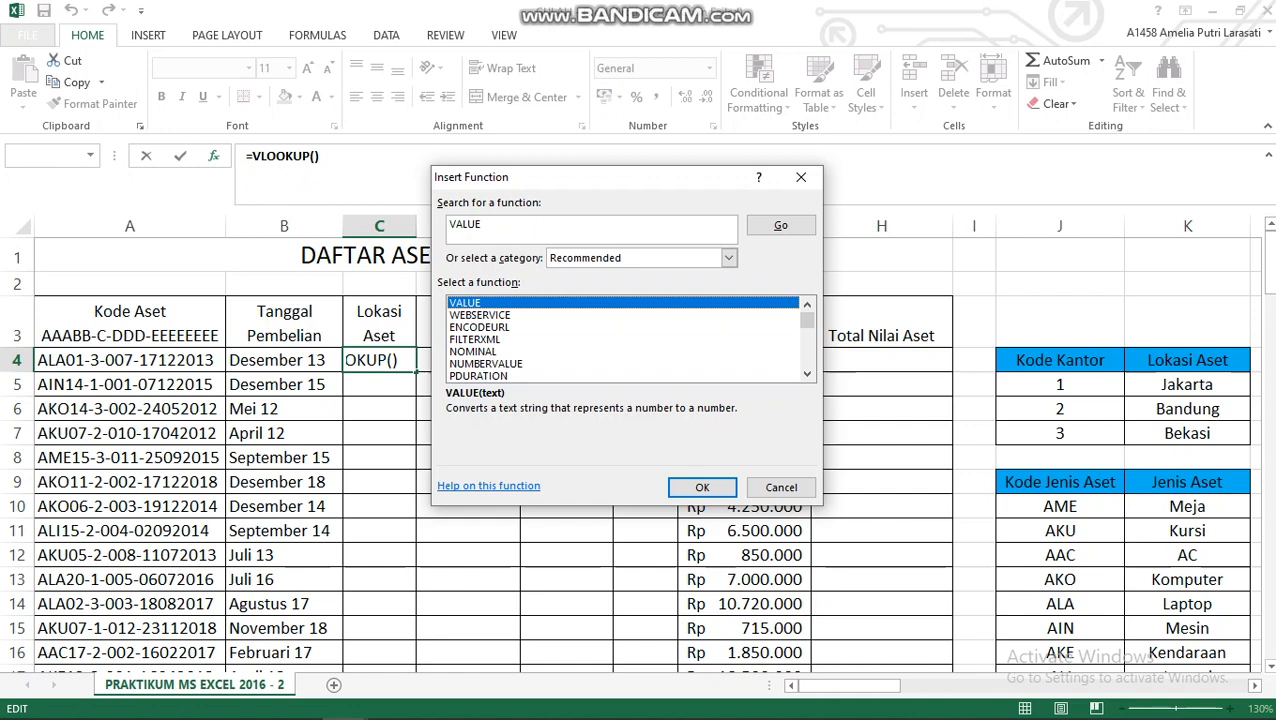
key(Return)
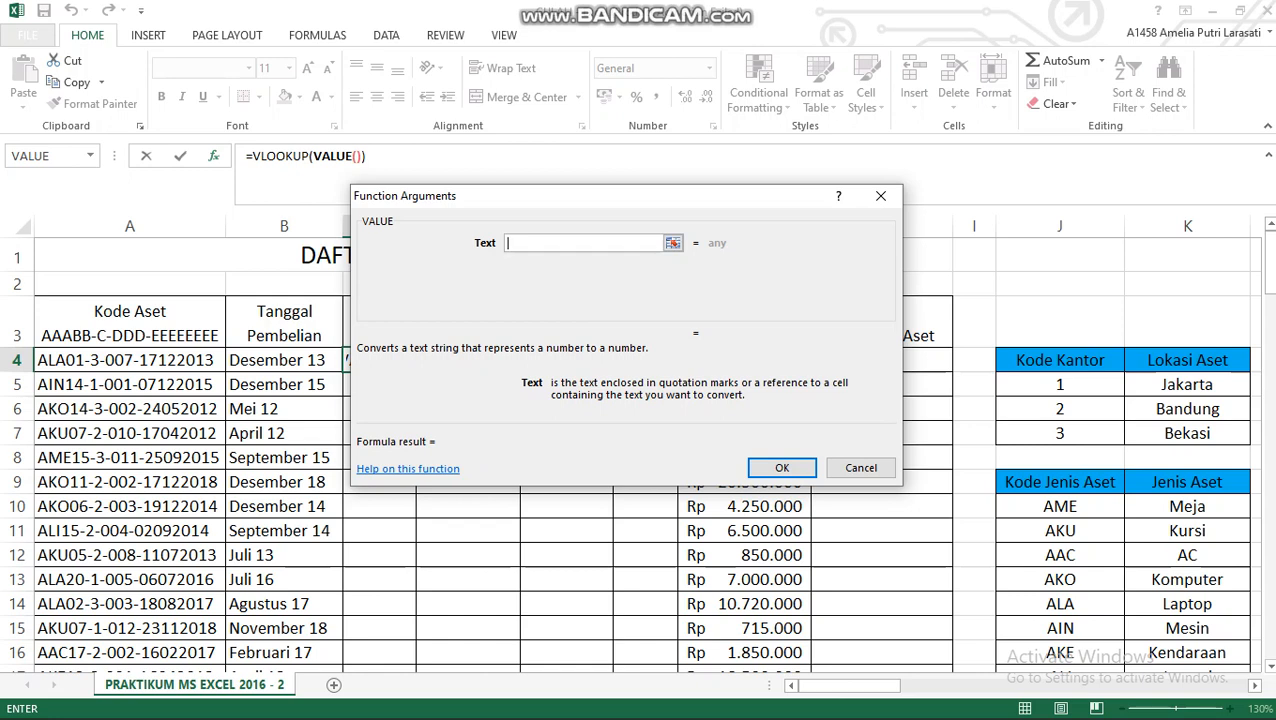
Nest a MID function inside VALUE, taking 1 character from A4 starting at position 7, and return to VLOOKUP's arguments.
click(90, 156)
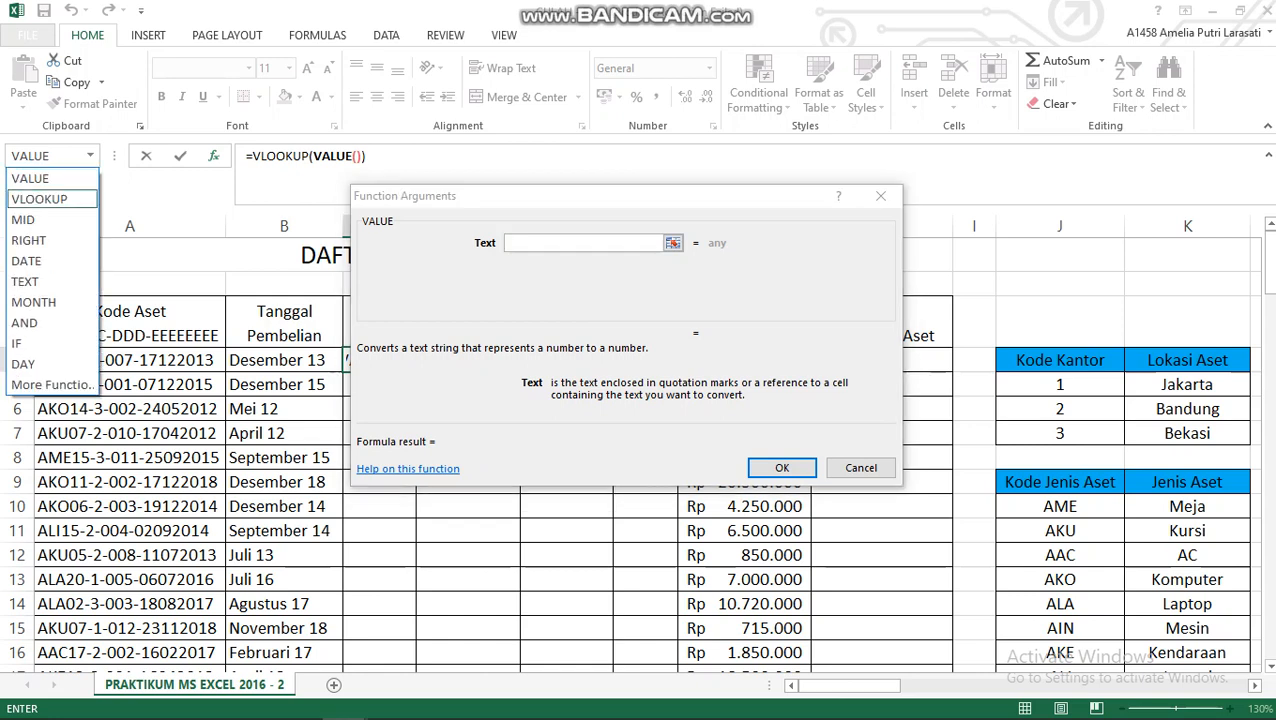
key(Return)
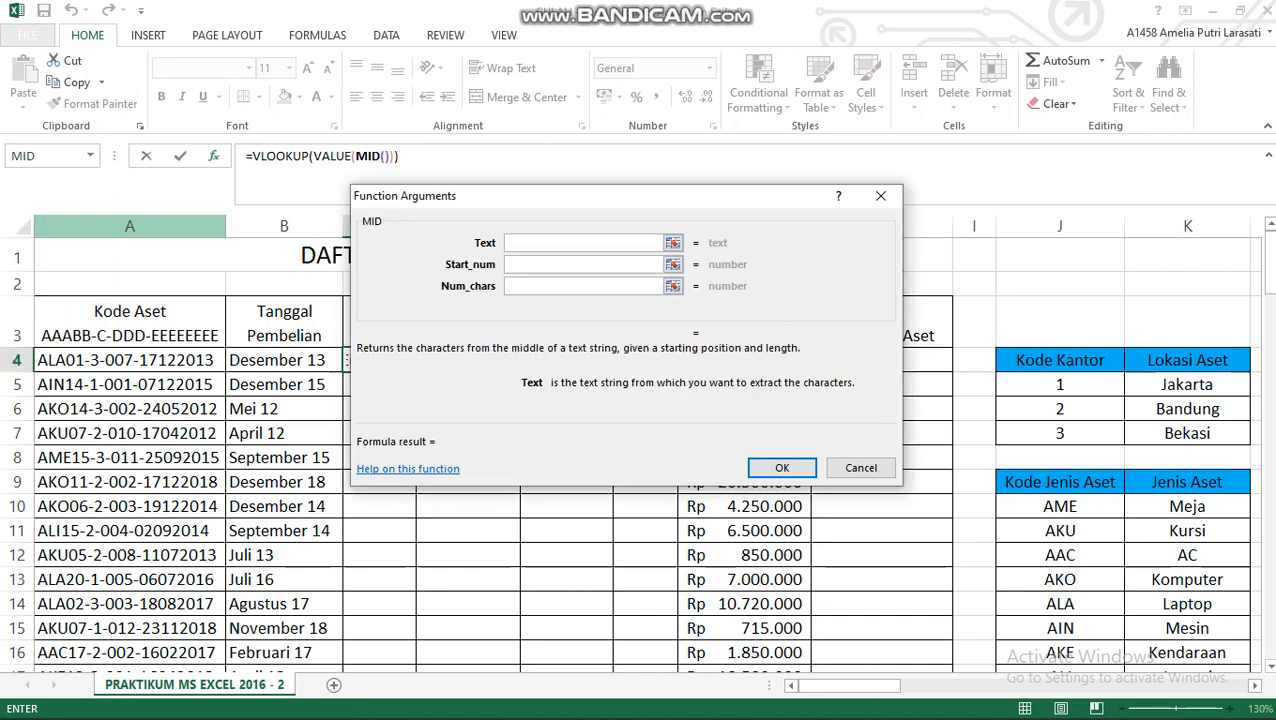
click(129, 360)
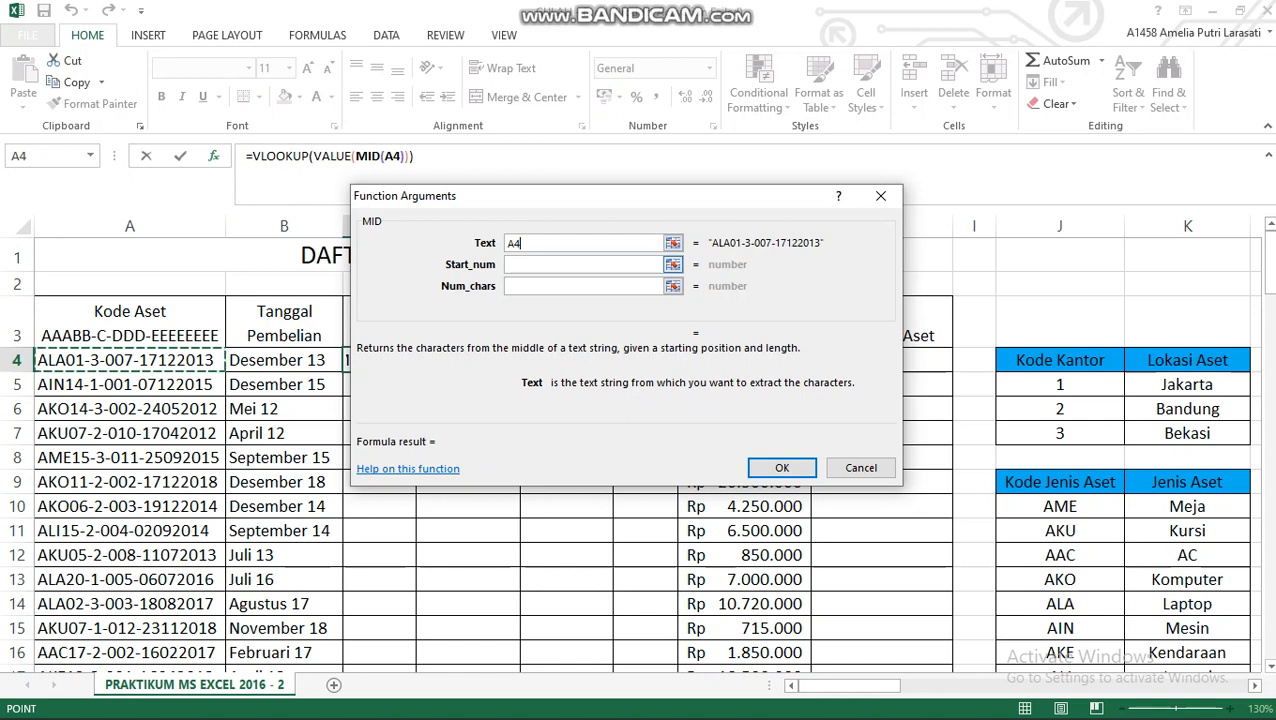
click(583, 265)
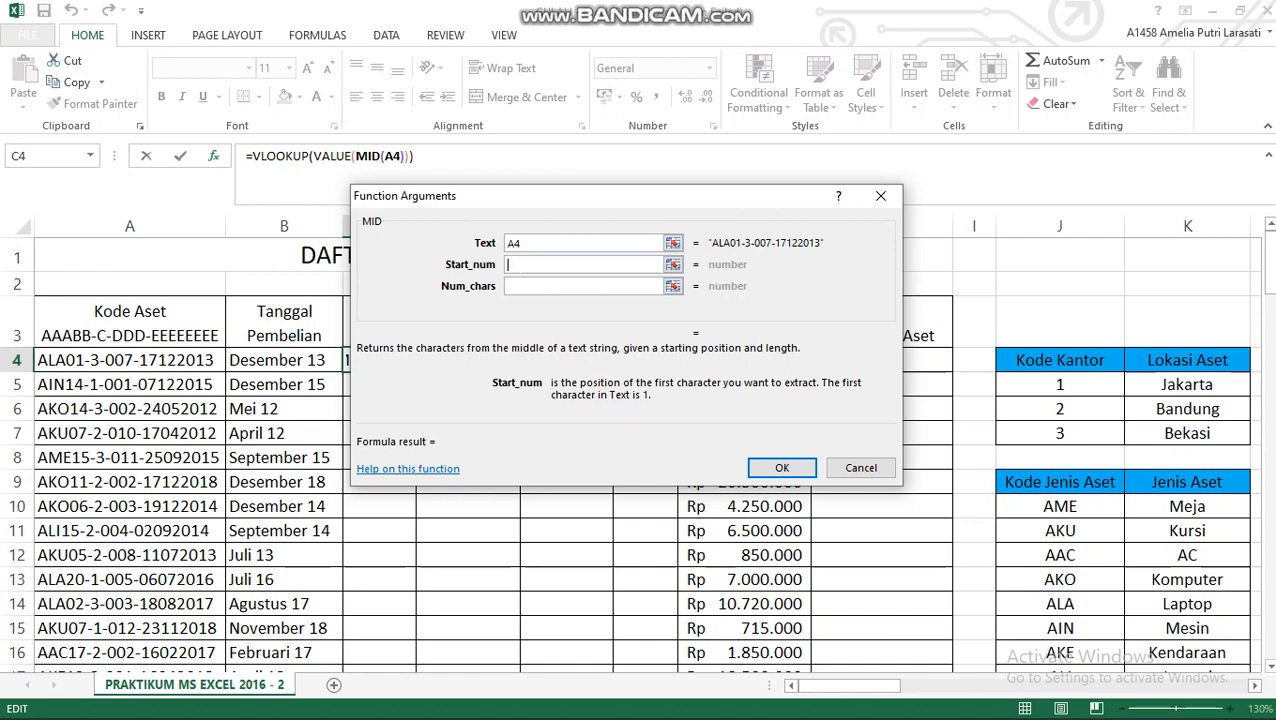
text(7)
key(Tab)
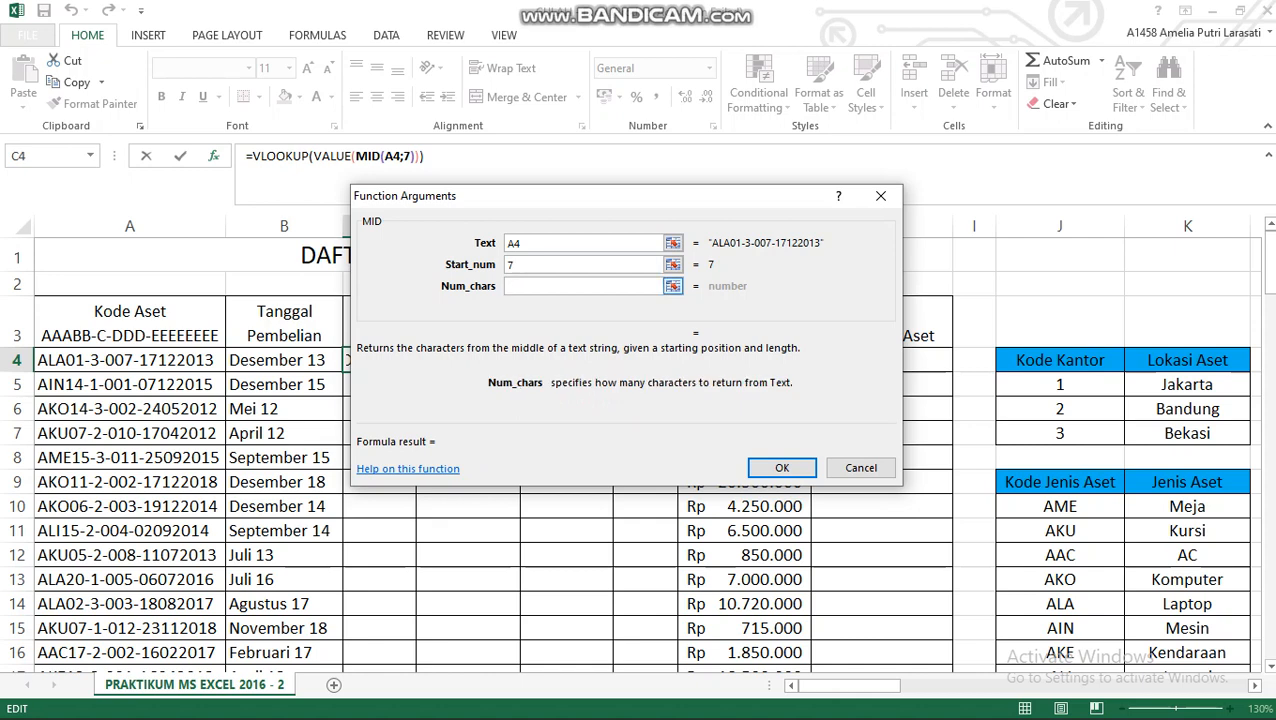
text(1)
click(431, 156)
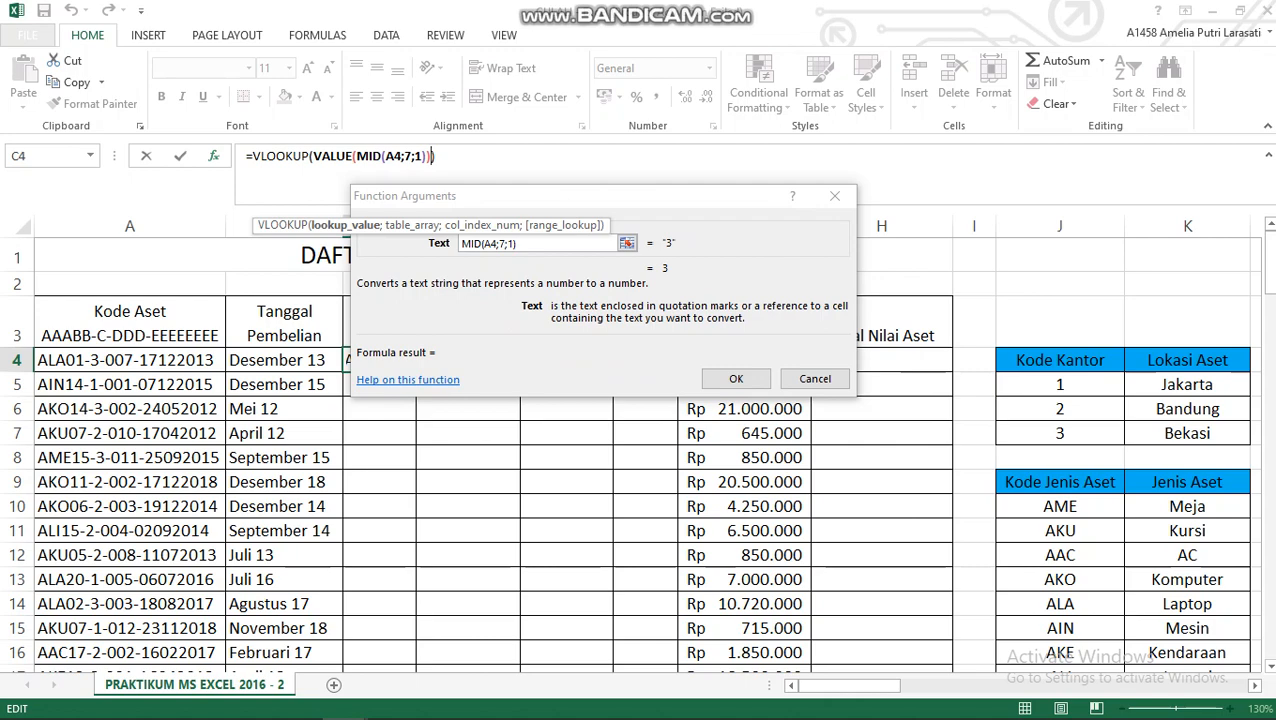
click(437, 156)
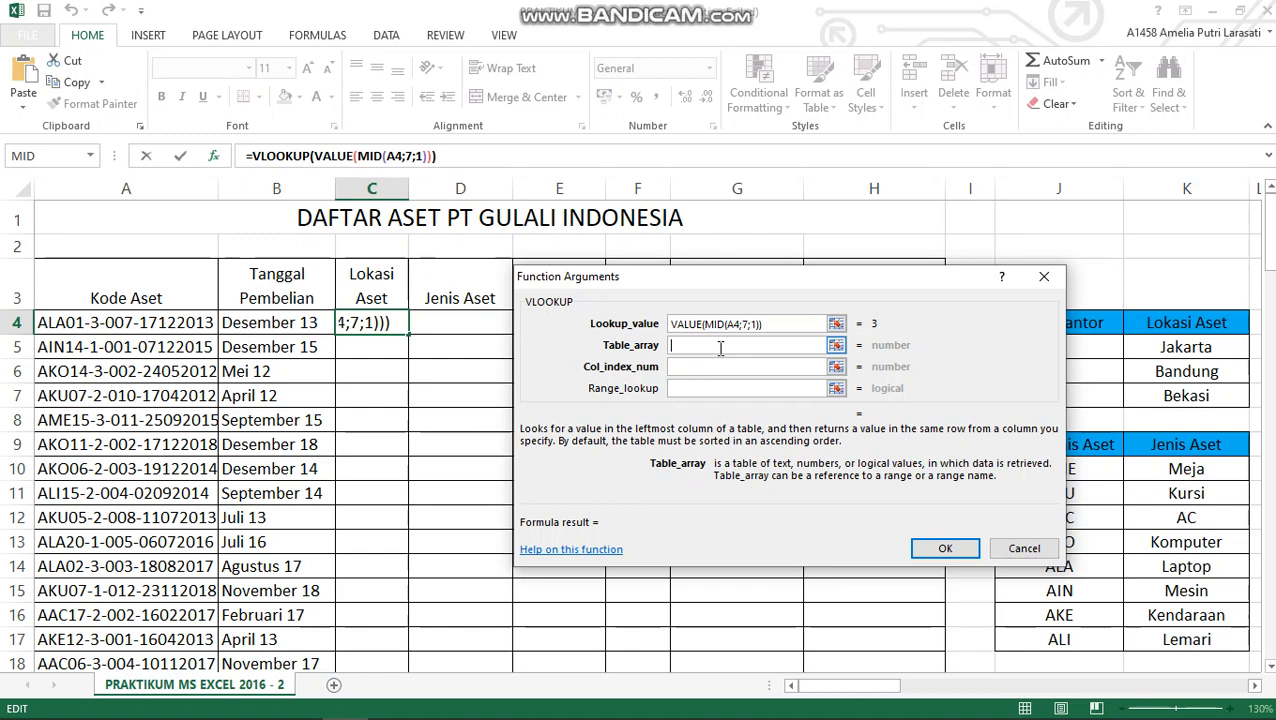
Set VLOOKUP's Table_array to the office code helper data in J5:K7 and make it the absolute reference $J$5:$K$7.
drag(723, 287, 601, 311)
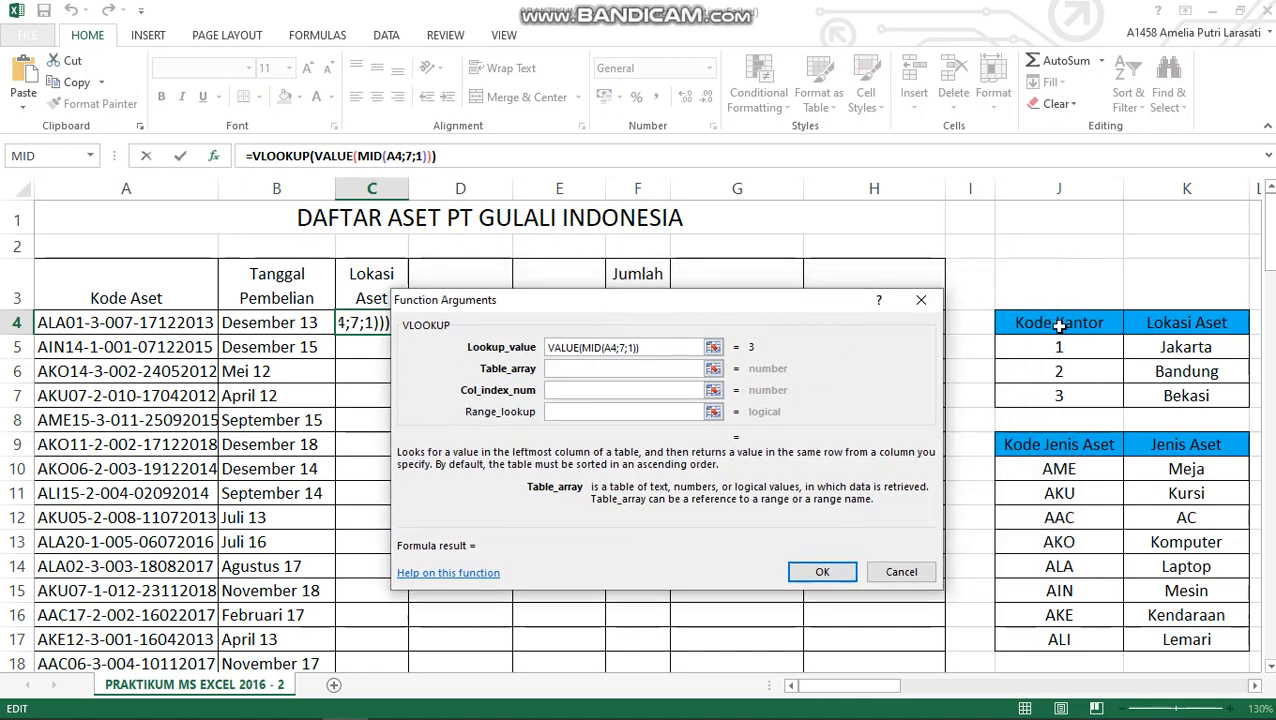
drag(1044, 347, 1196, 402)
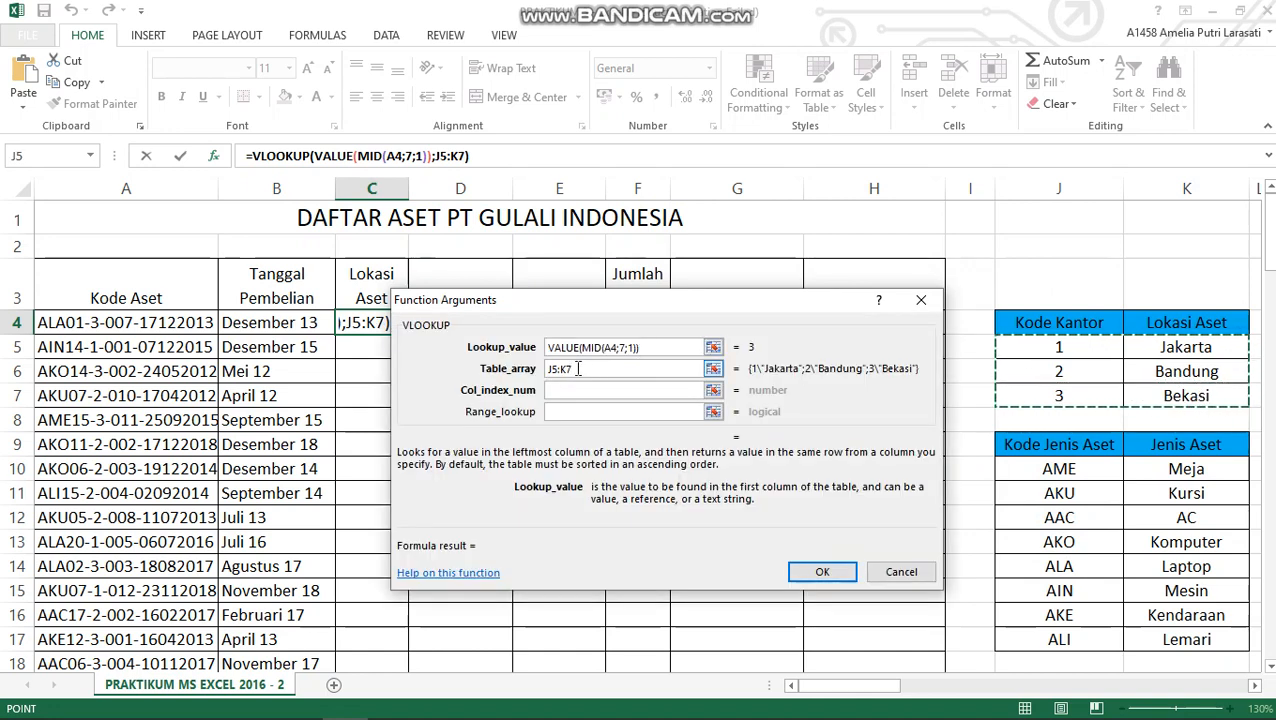
drag(574, 369, 548, 372)
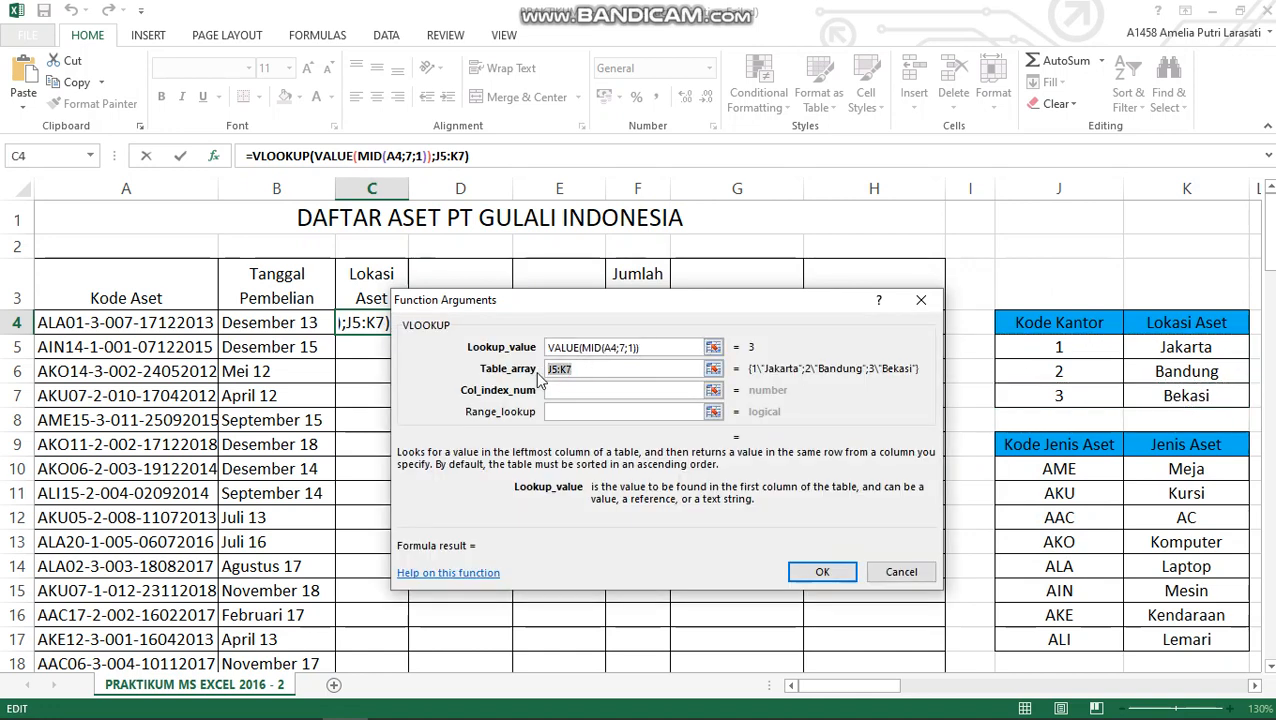
key(F4)
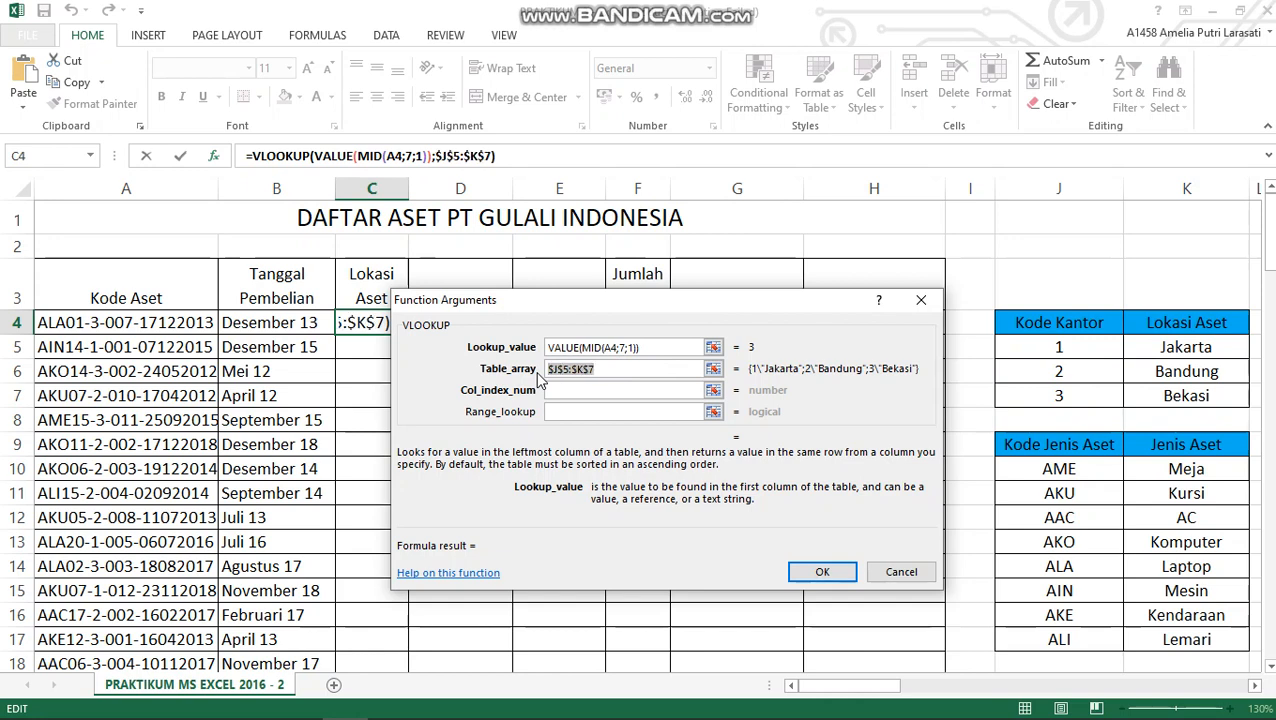
Set Col_index_num to 2 and Range_lookup to FALSE, and confirm the VLOOKUP formula in C4.
click(600, 392)
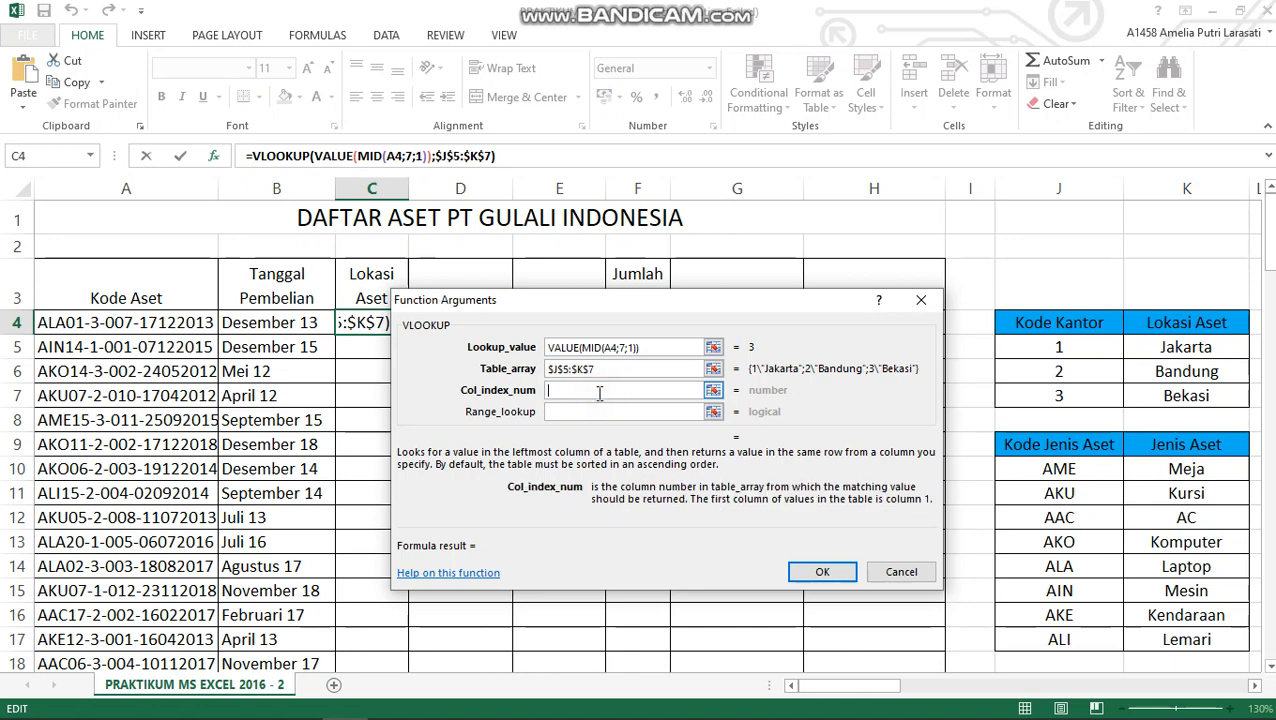
text(2)
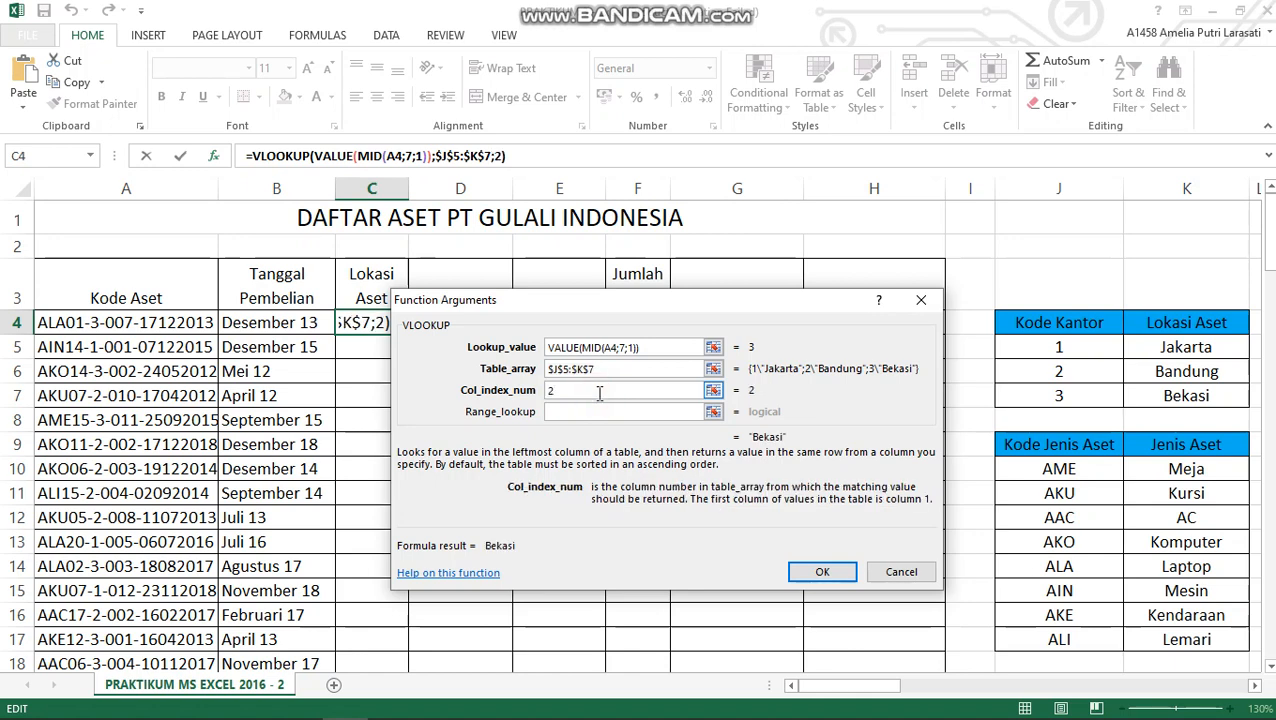
click(589, 412)
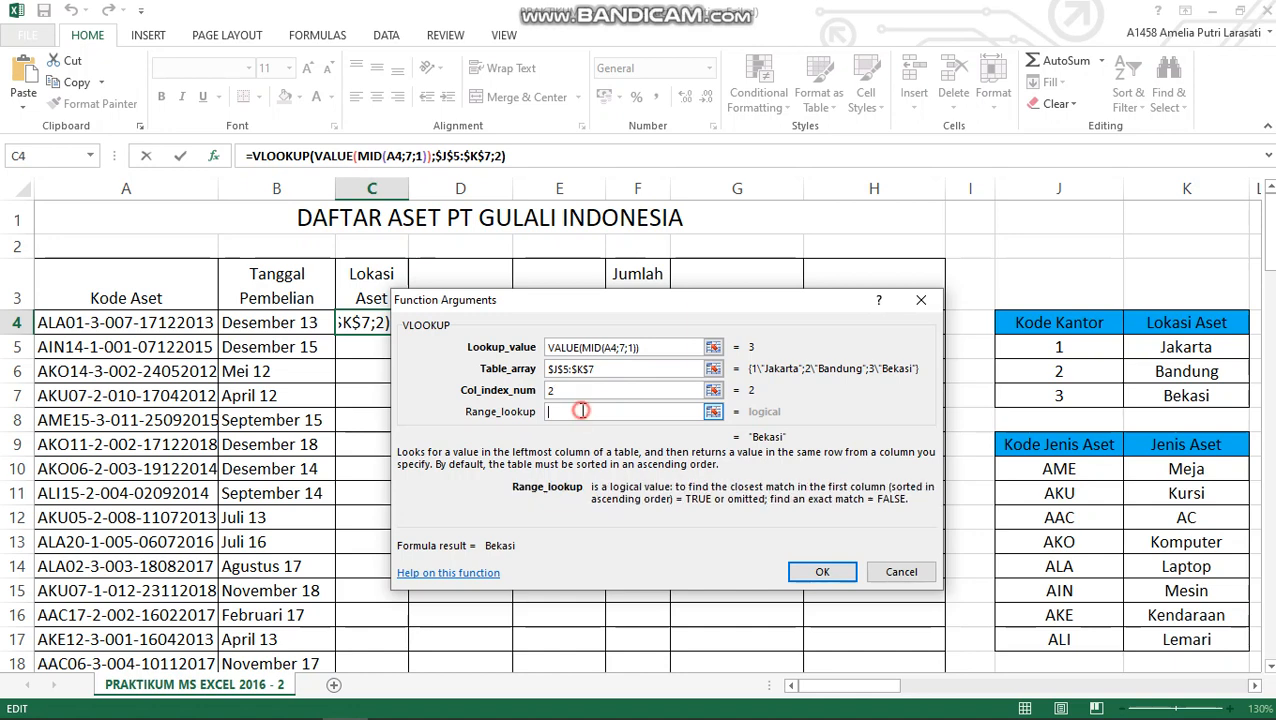
text(FALSE)
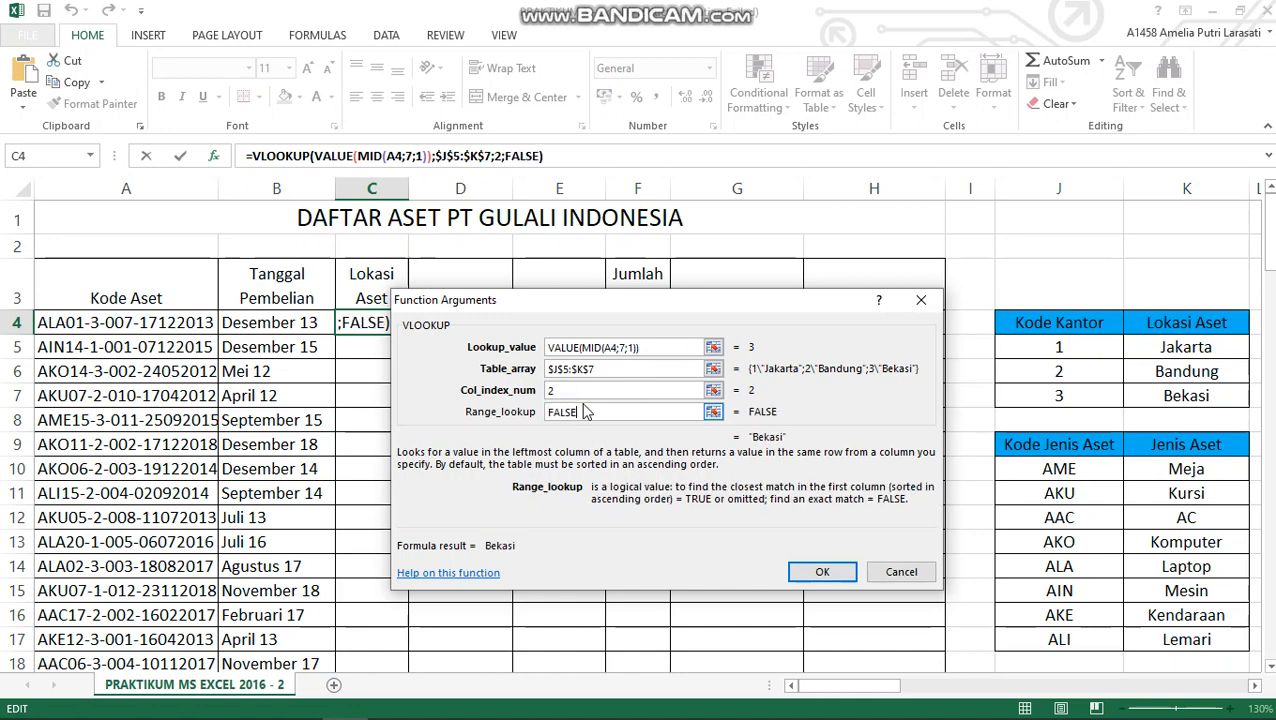
click(822, 572)
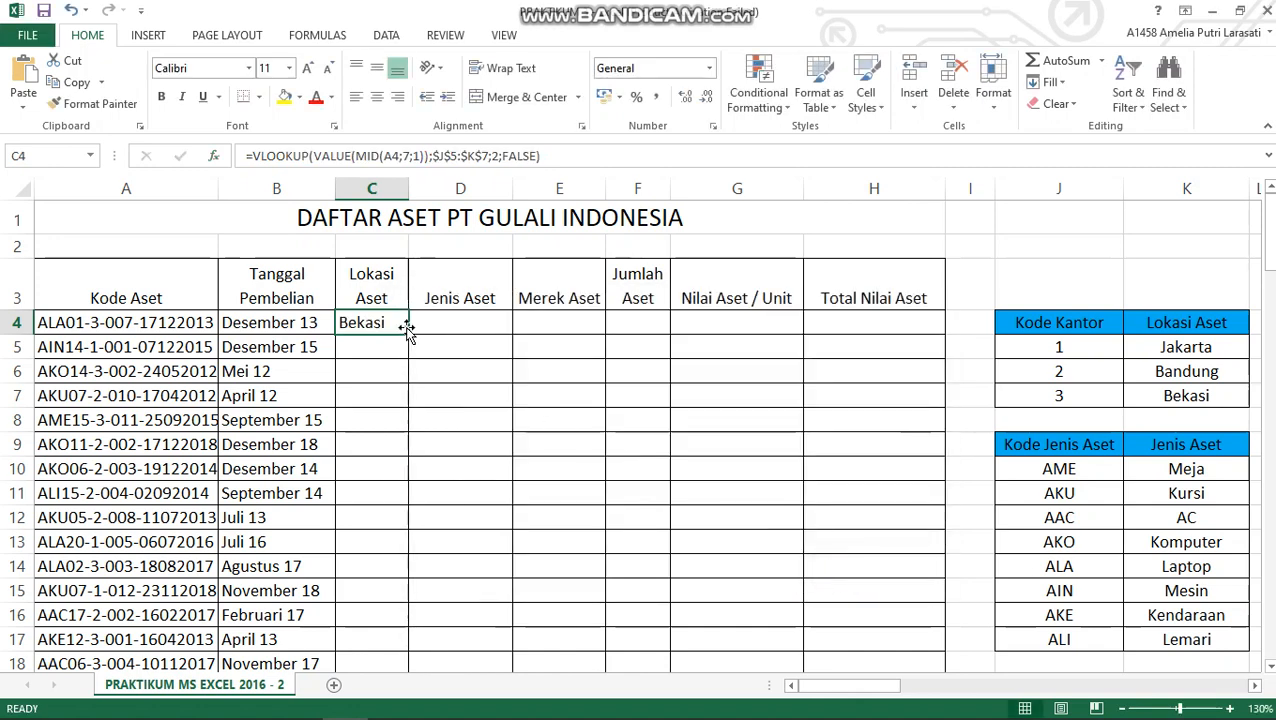
Fill the C4 formula down the Lokasi Aset column to row 103.
drag(407, 334, 390, 668)
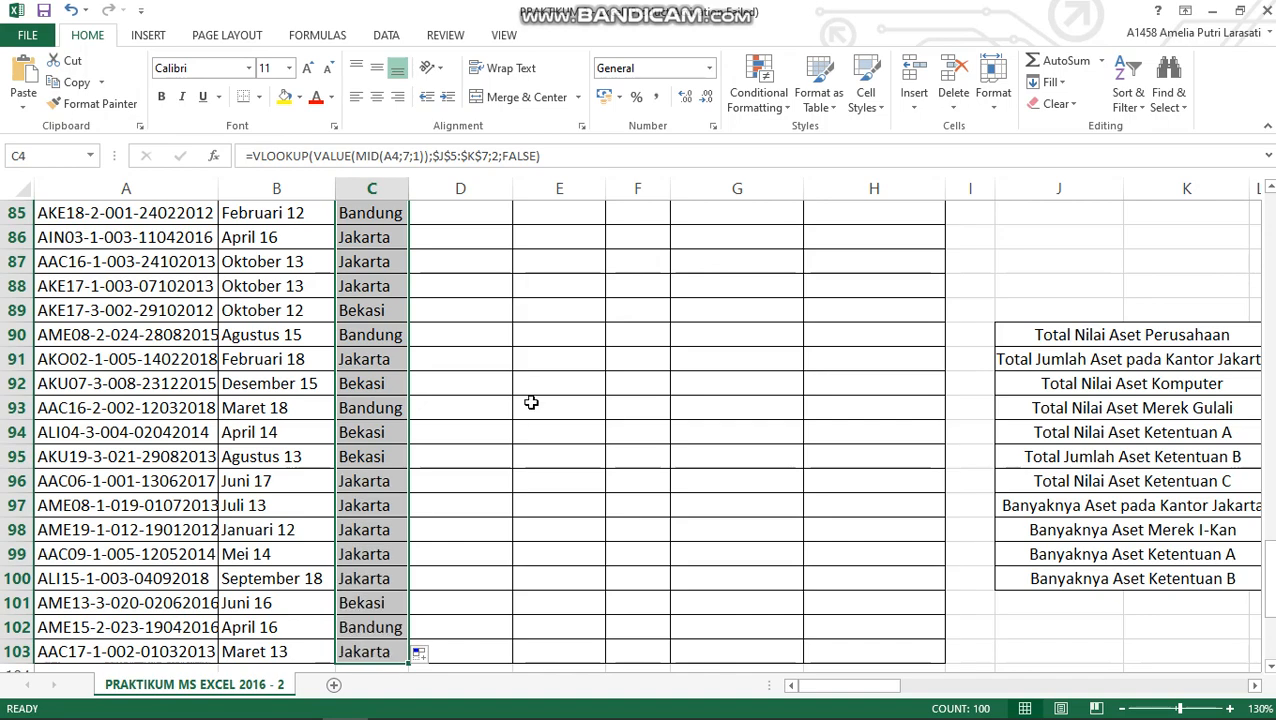
scroll(531, 402, up, 18)
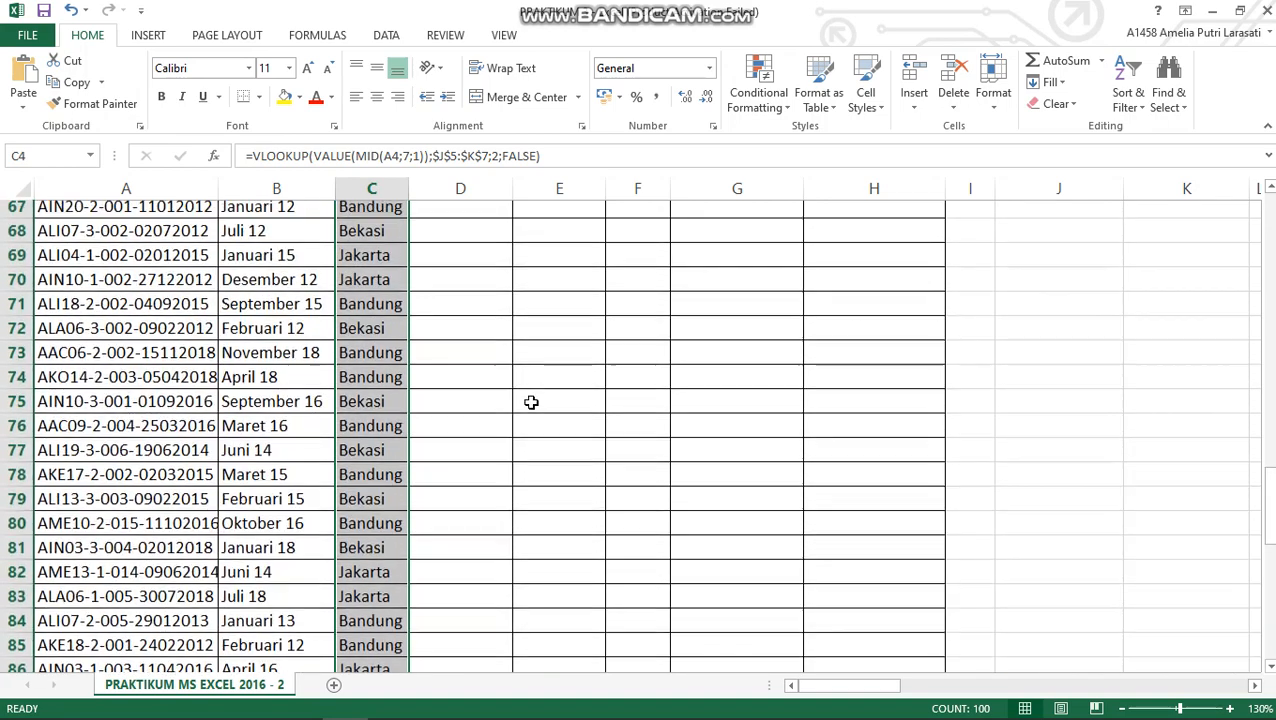
scroll(531, 402, up, 10)
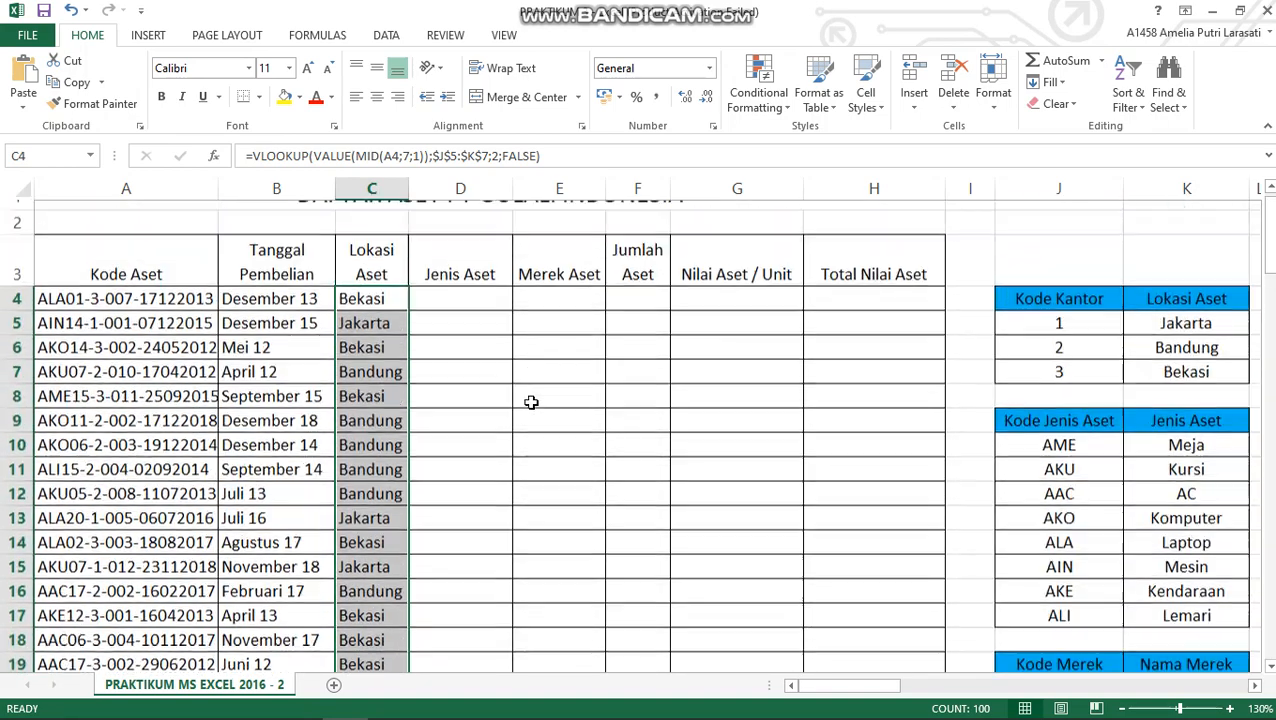
Start a VLOOKUP function in cell D4 of the Jenis Aset column.
click(464, 330)
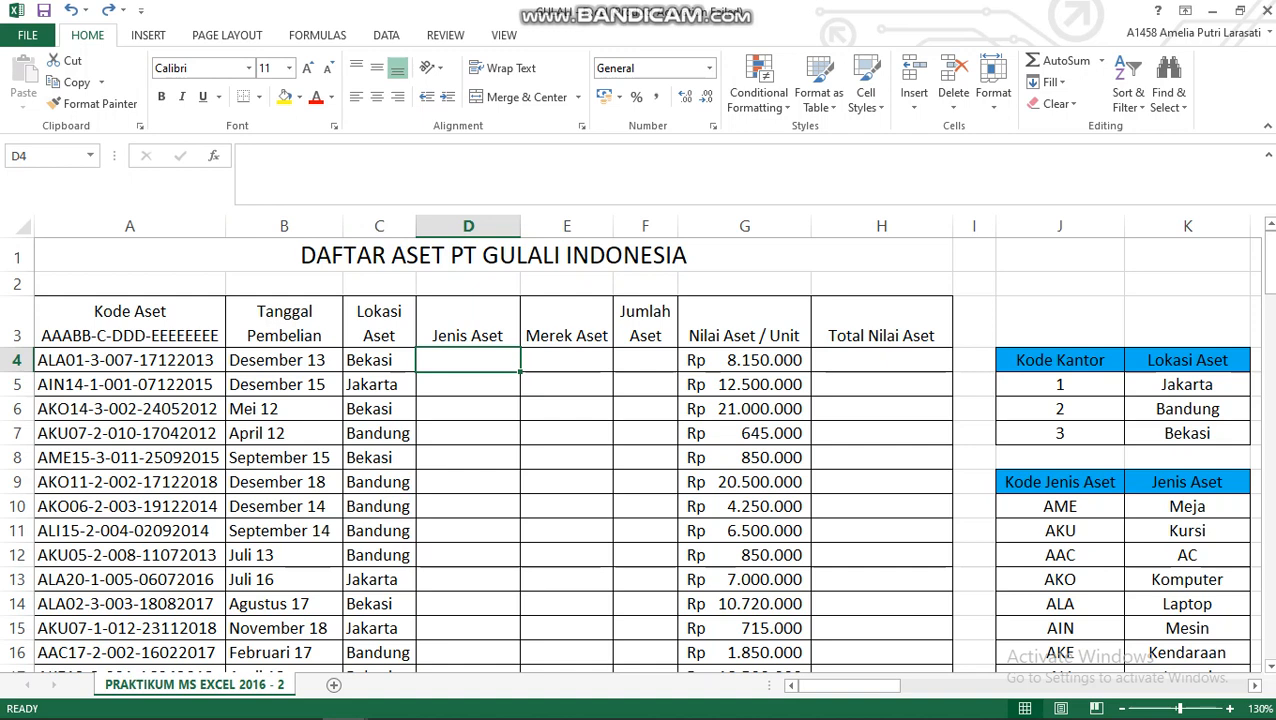
click(213, 155)
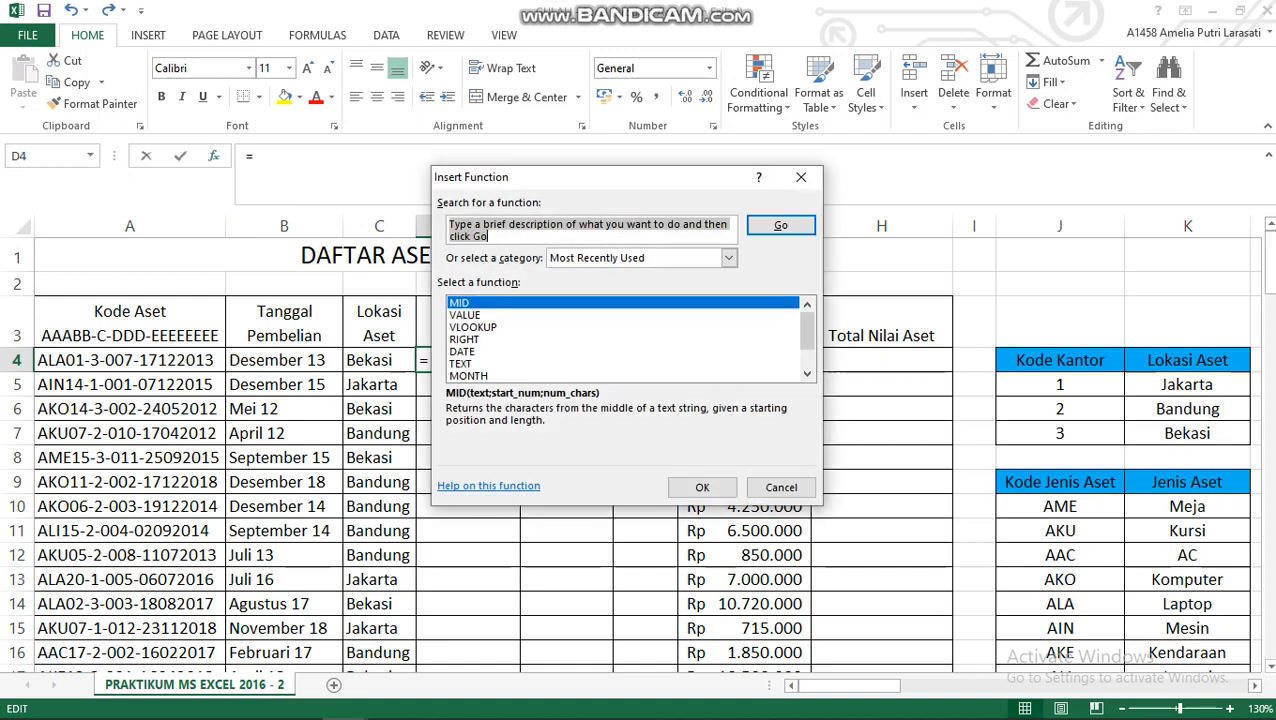
click(473, 327)
click(702, 487)
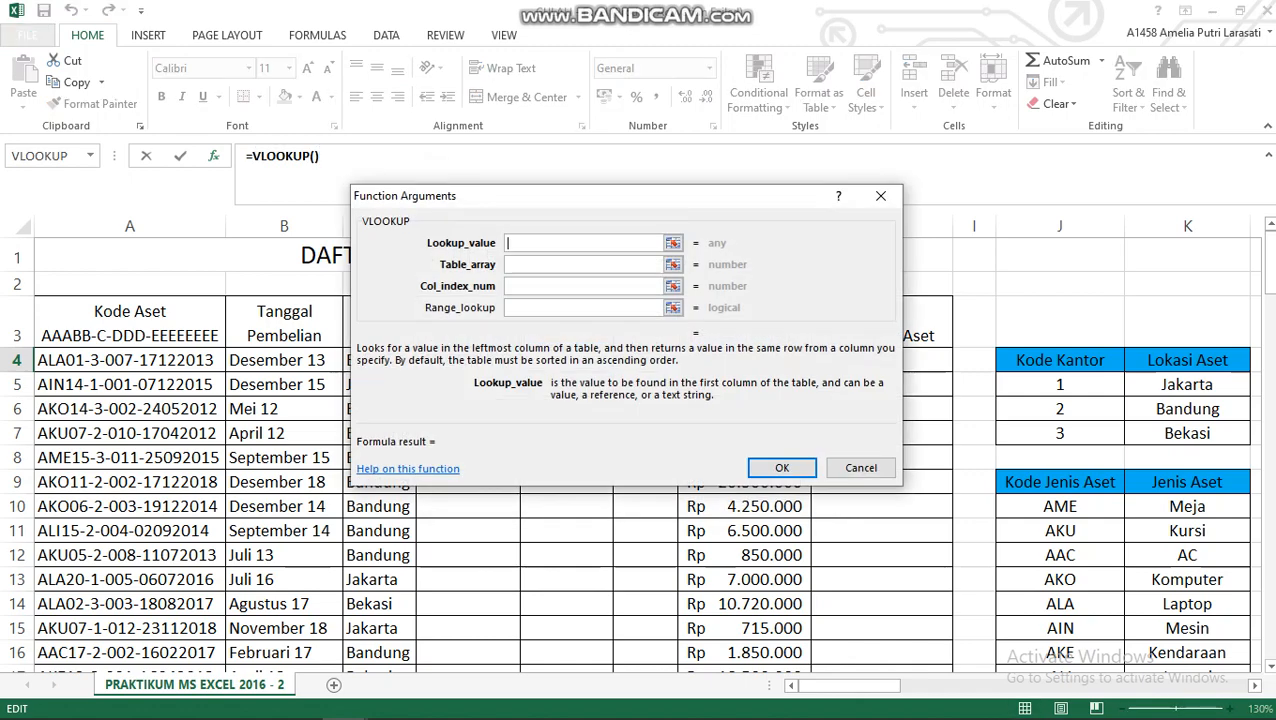
drag(600, 196, 622, 195)
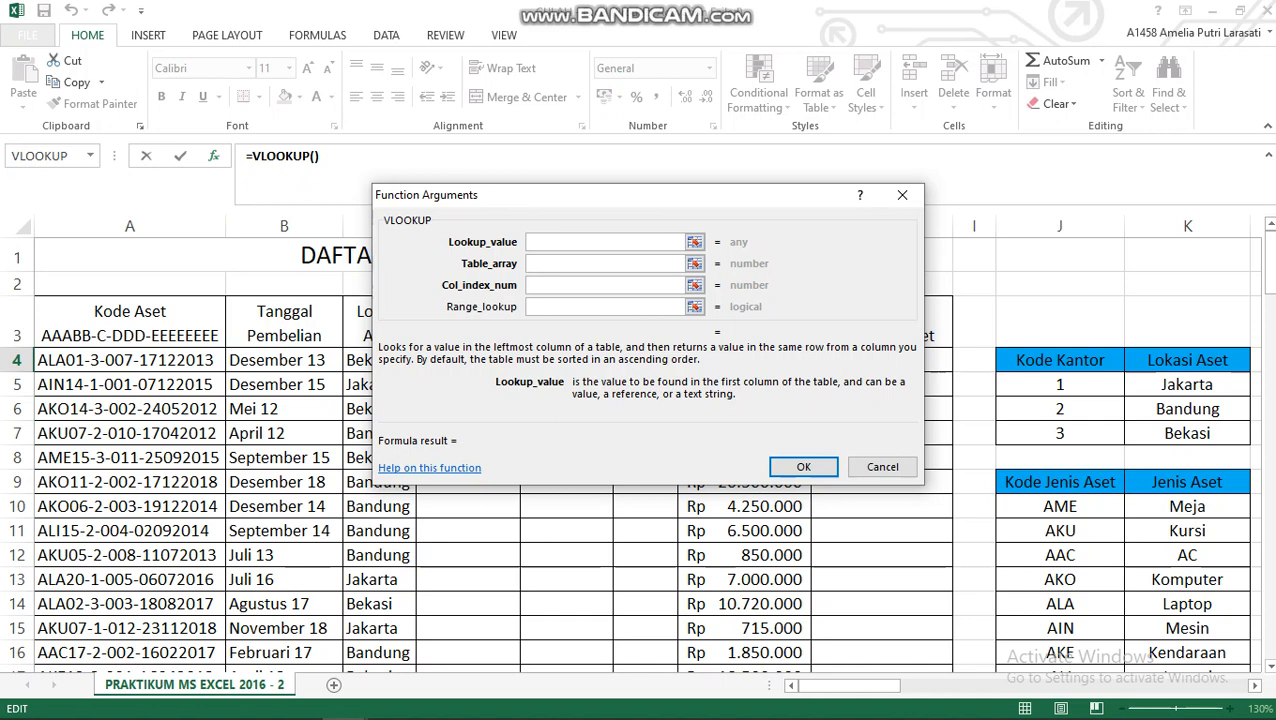
Search the function library for LEFT and nest it as VLOOKUP's Lookup_value.
click(90, 155)
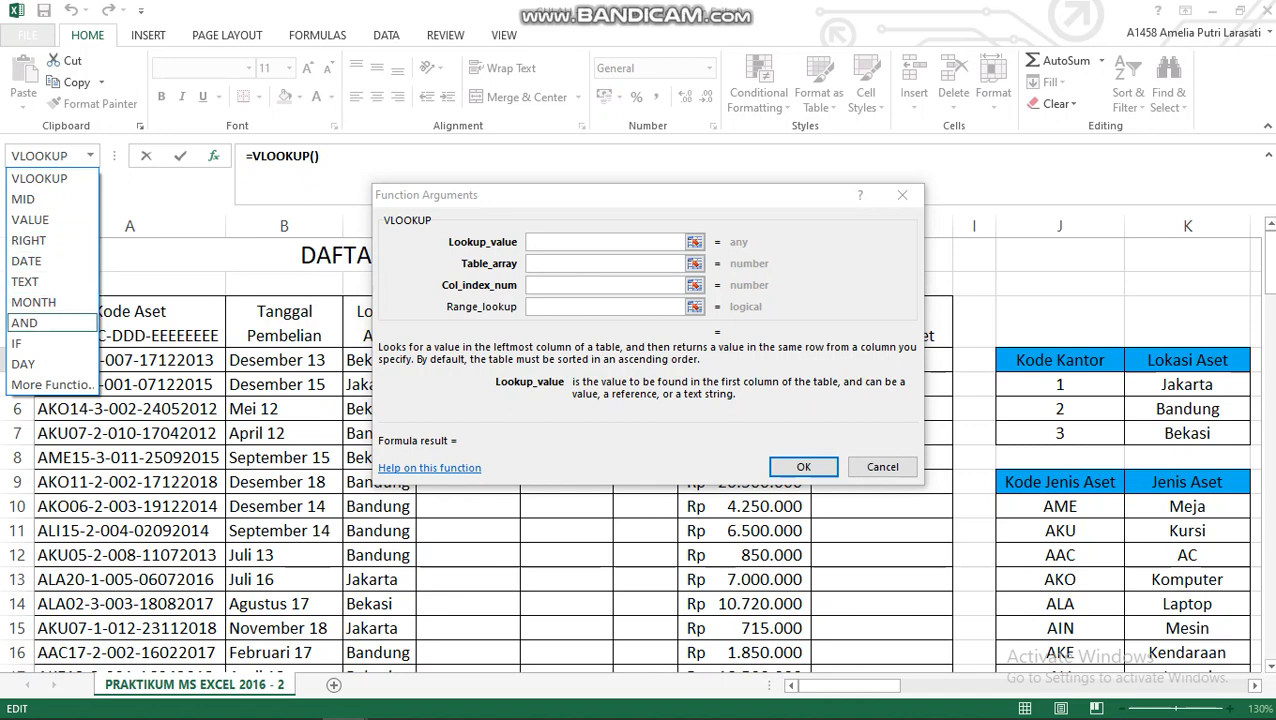
click(50, 384)
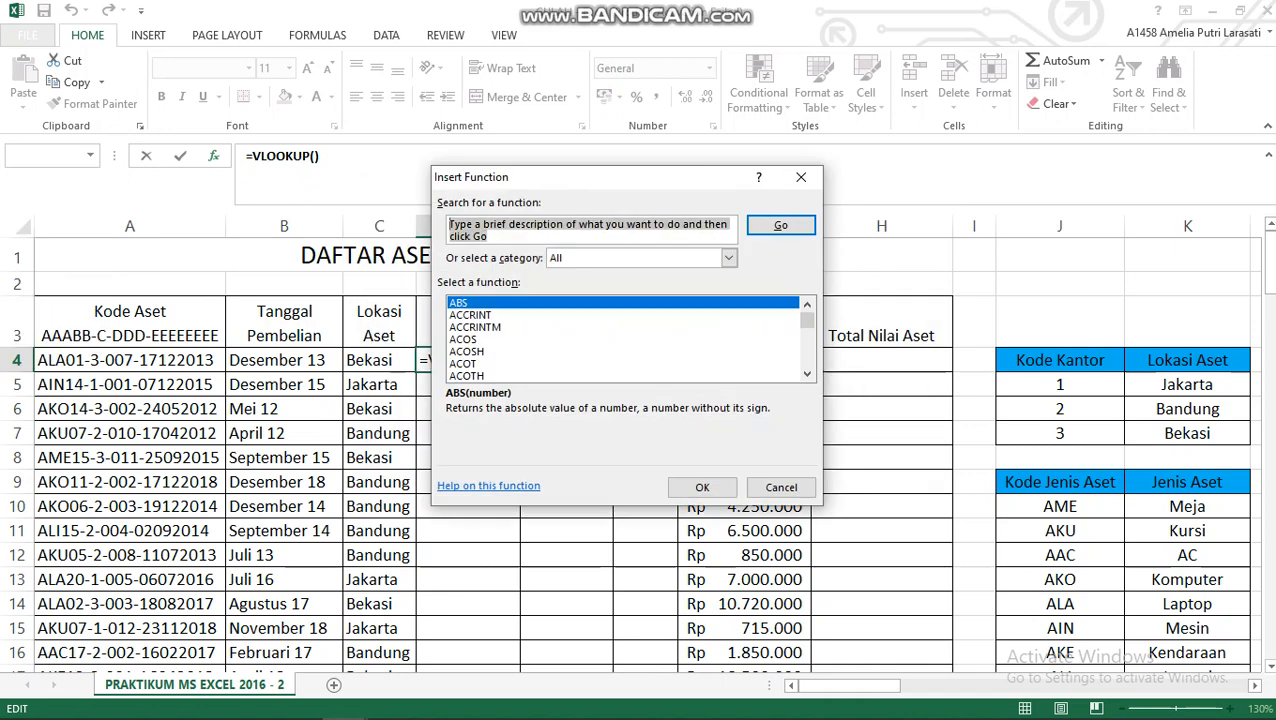
text(LEF)
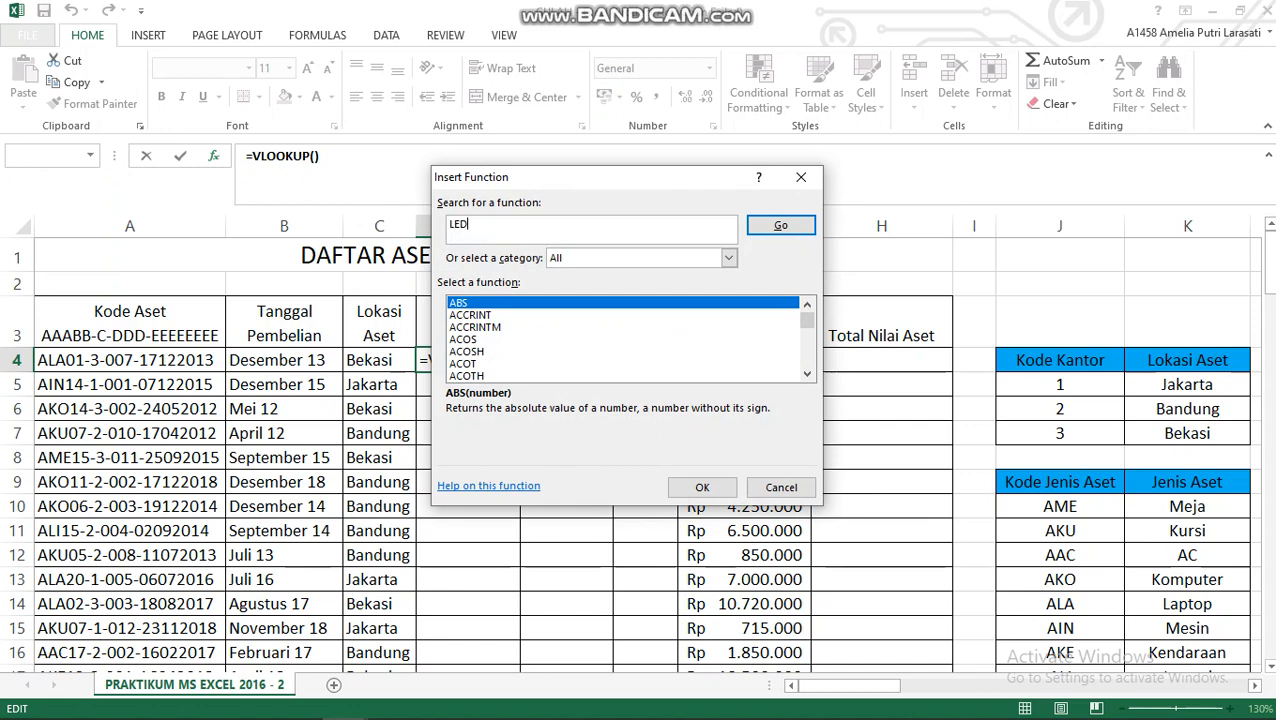
text(T)
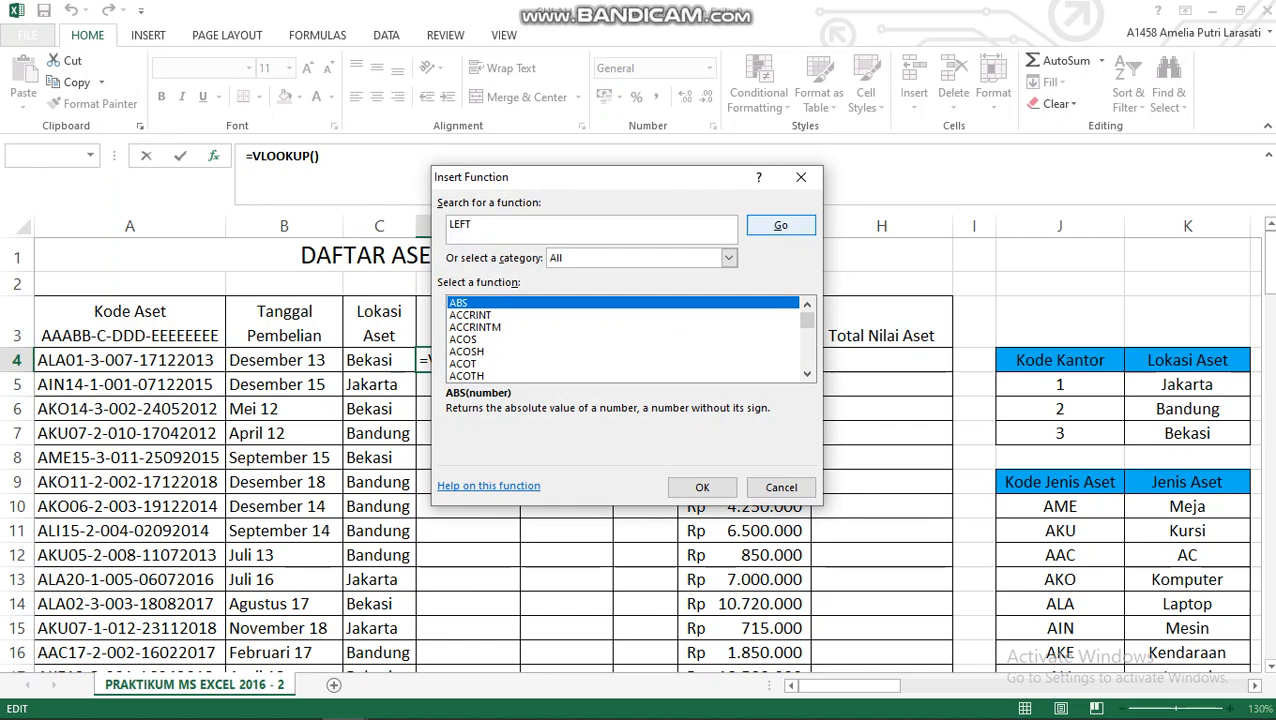
key(Return)
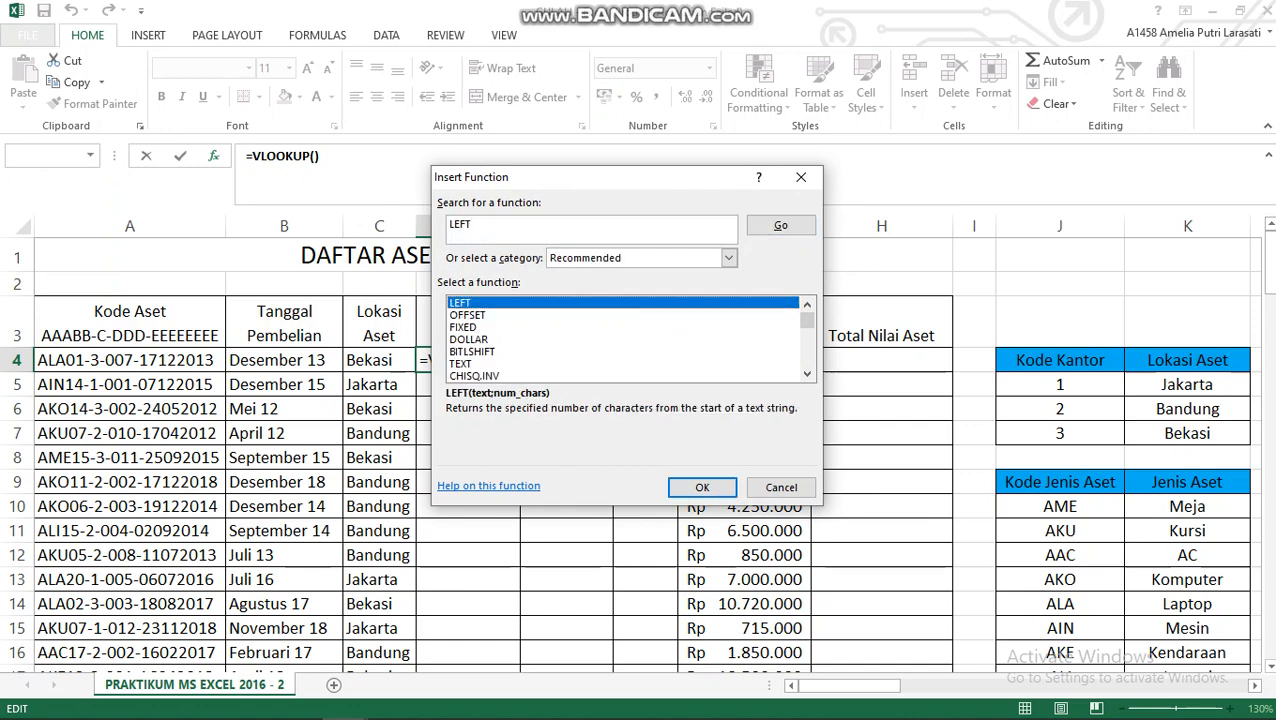
key(Return)
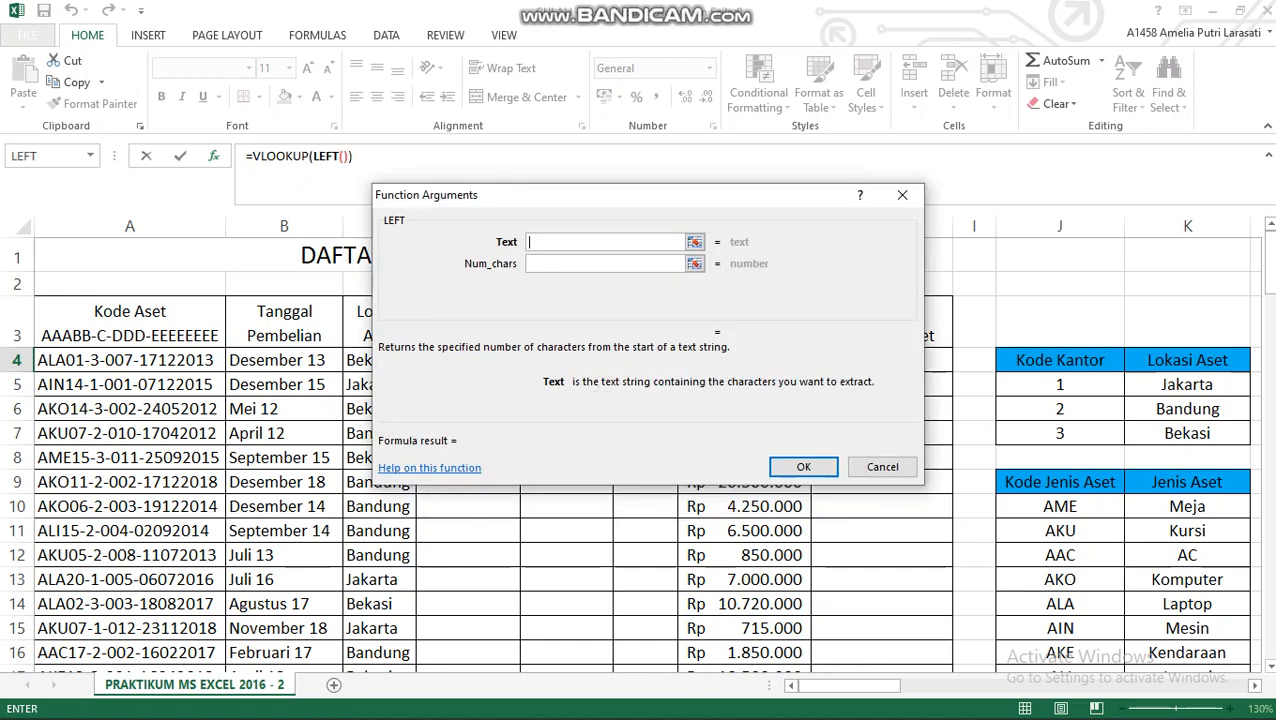
Set LEFT to extract the first 3 characters of A4, and return to VLOOKUP's arguments.
drag(640, 195, 684, 199)
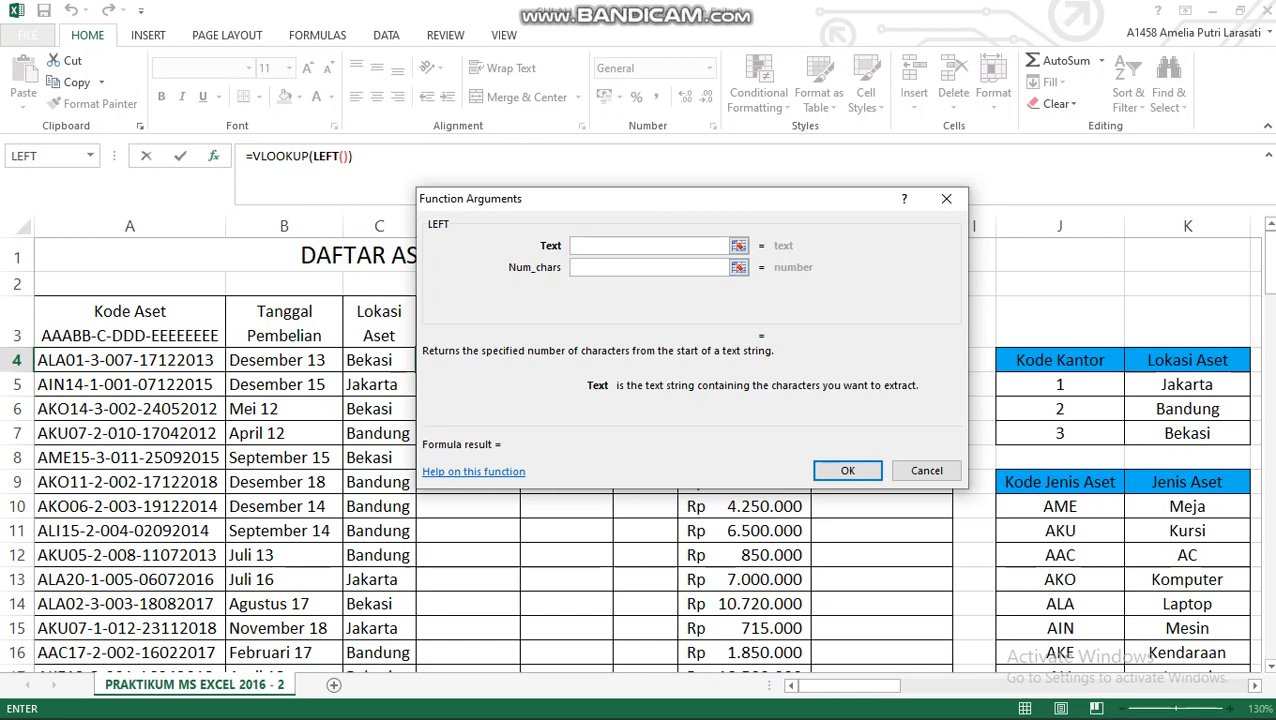
text(A4)
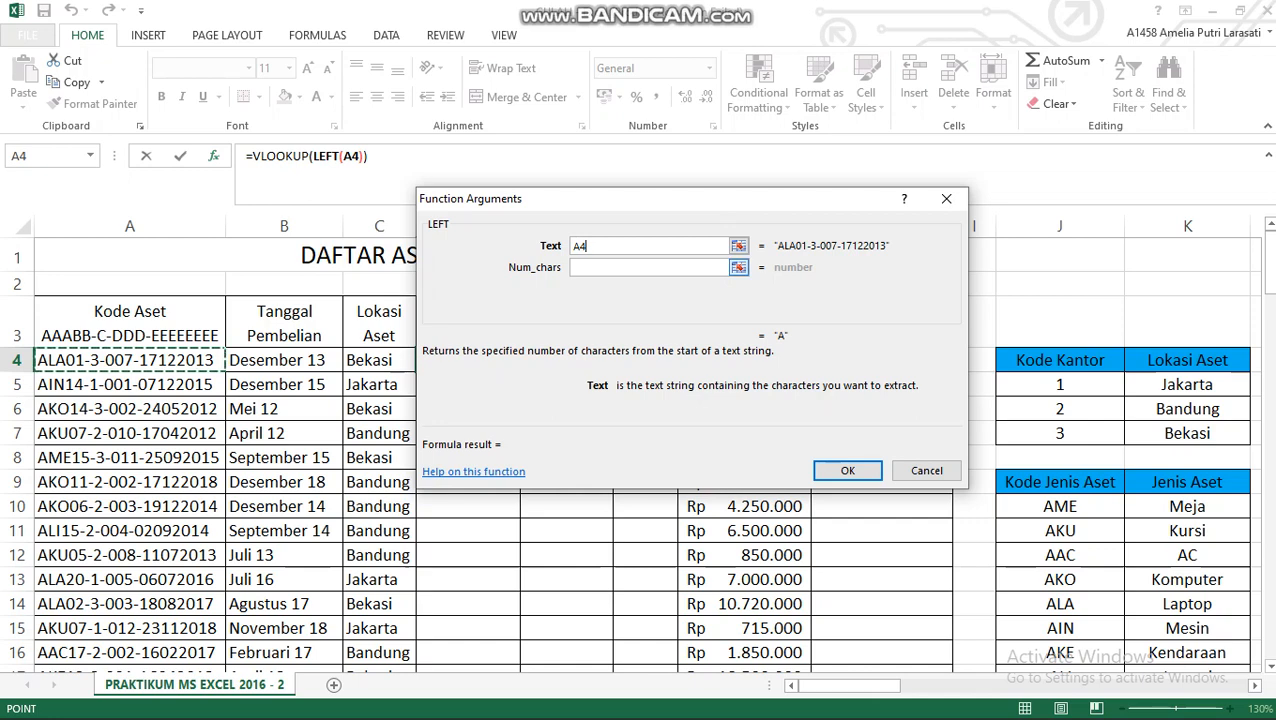
click(648, 267)
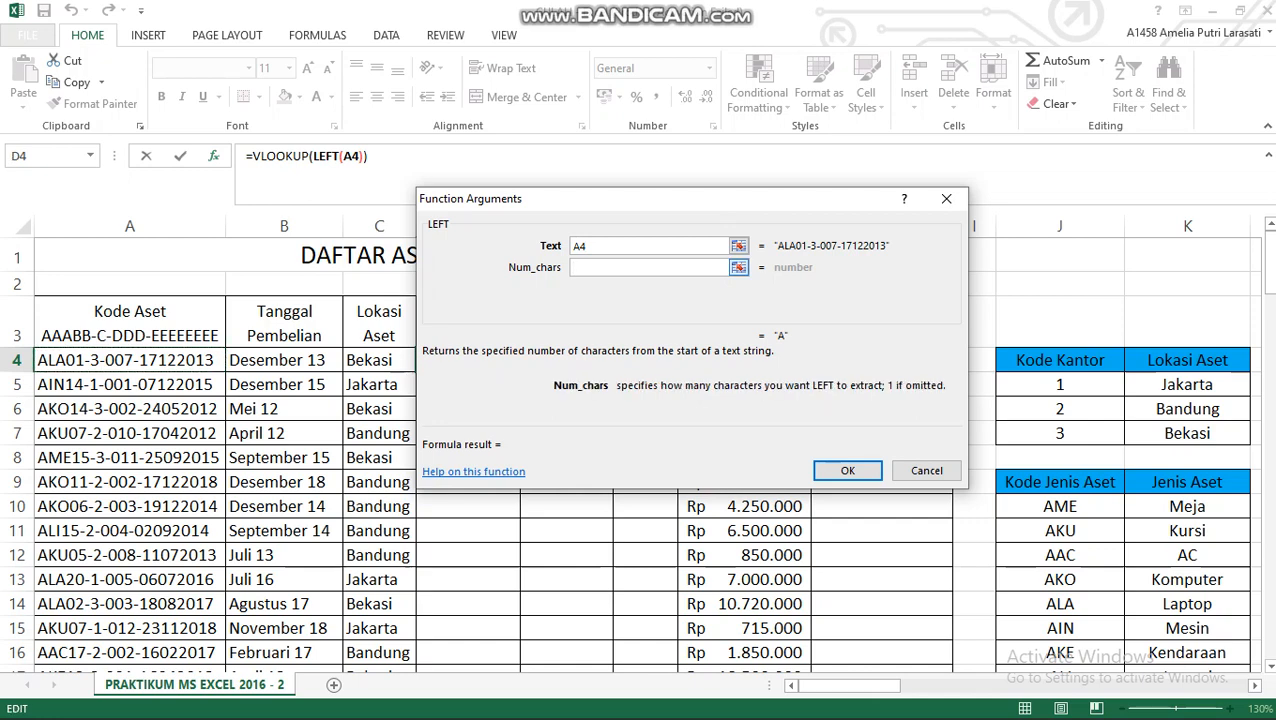
text(3)
click(380, 156)
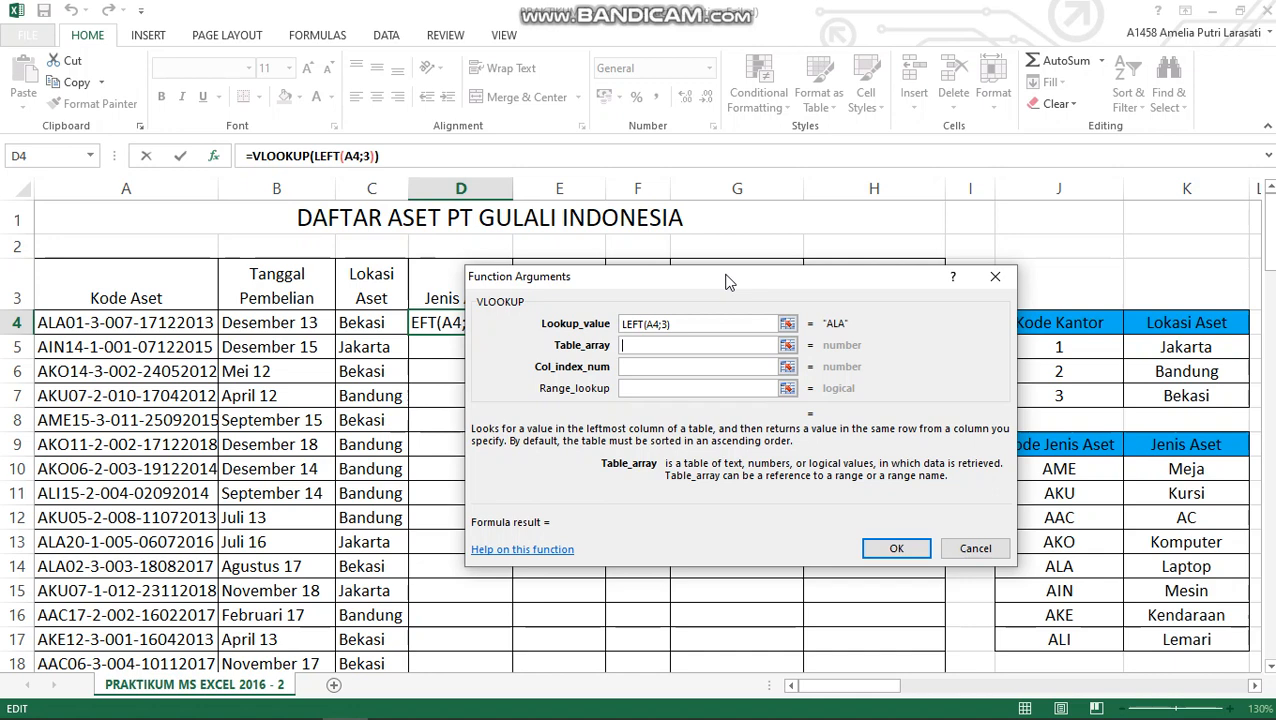
Set VLOOKUP's Table_array to the asset type helper data in J10:K17 and make it the absolute reference $J$10:$K$17.
click(1068, 472)
drag(1068, 472, 1223, 643)
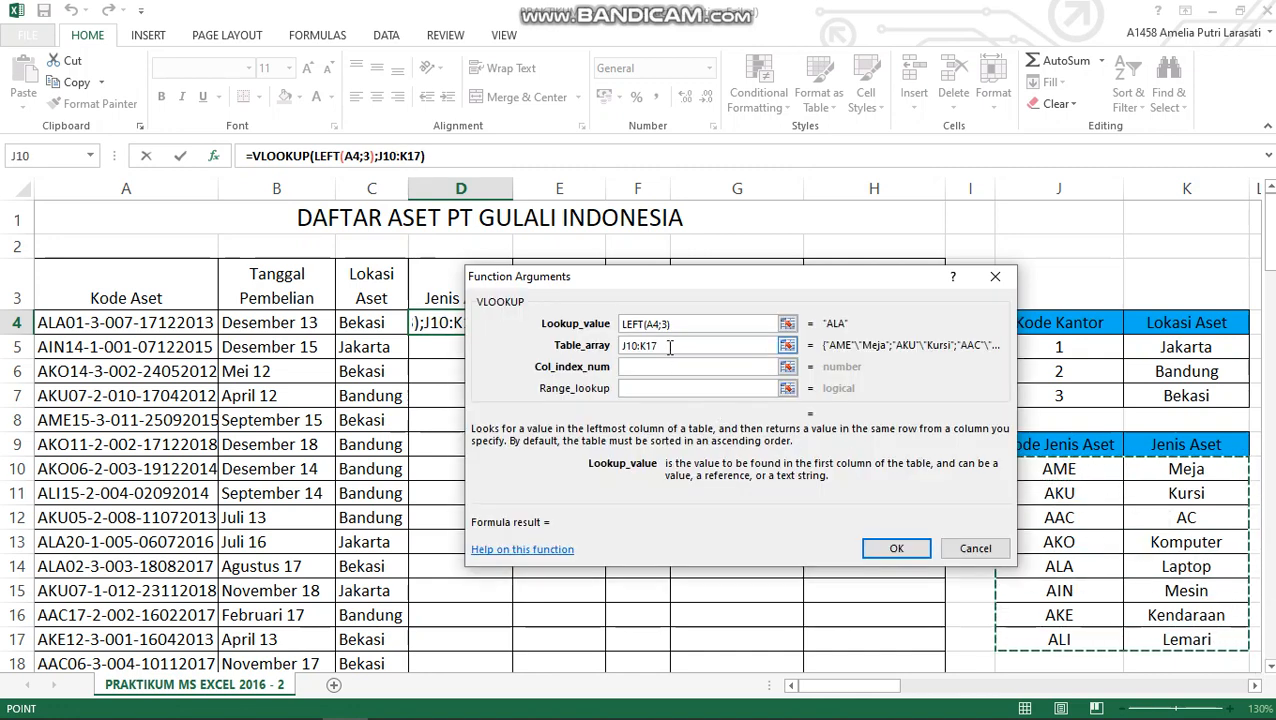
drag(668, 346, 618, 348)
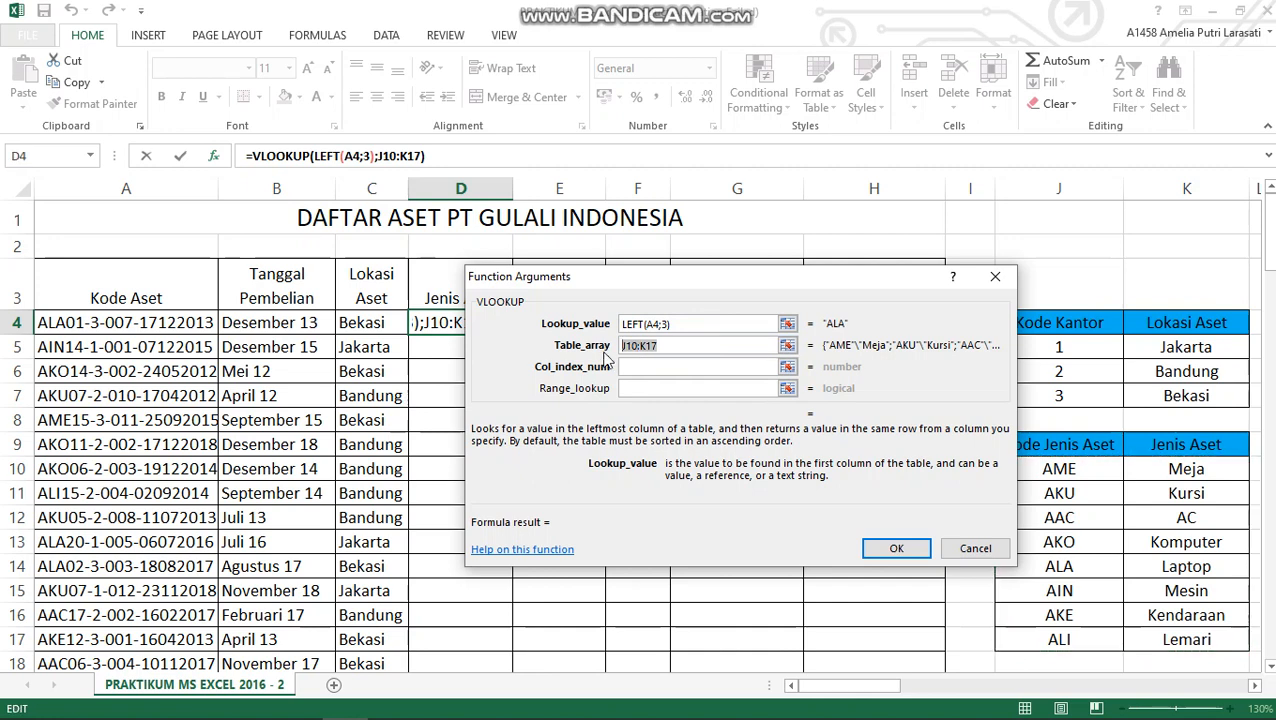
key(F4)
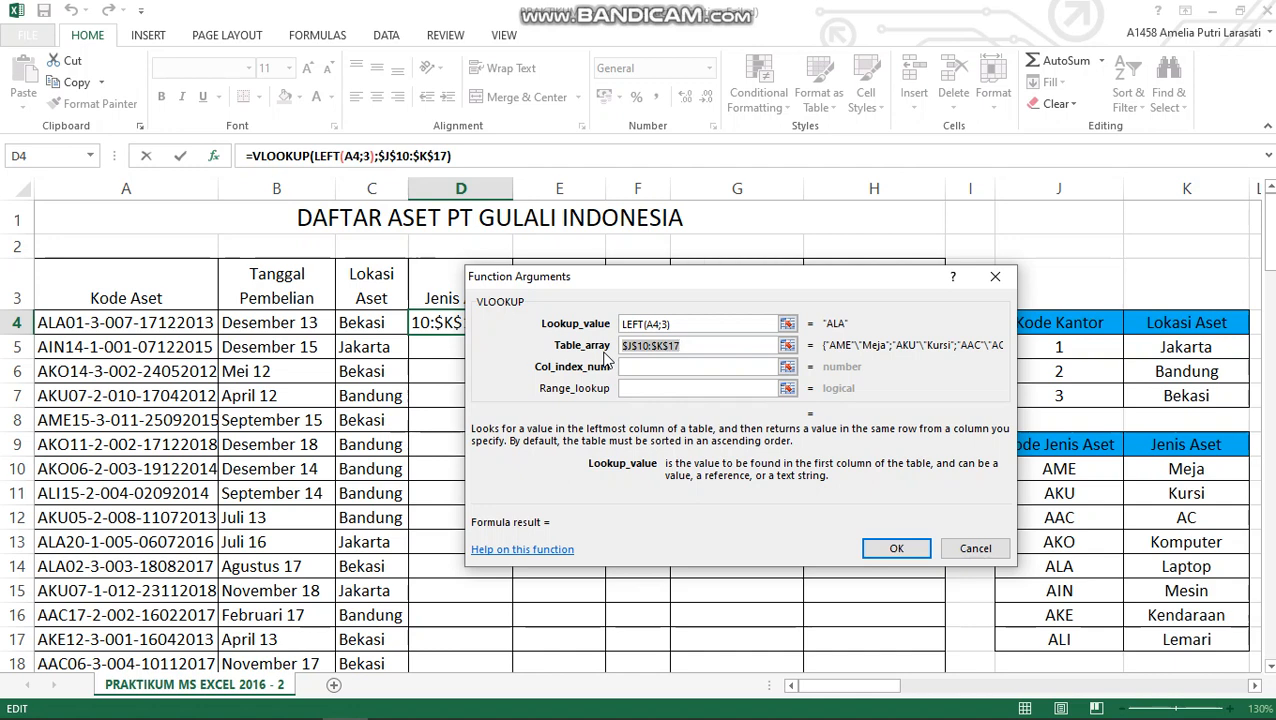
Set Col_index_num to 2 and Range_lookup to FALSE, and confirm the VLOOKUP formula in D4.
click(651, 367)
text(2)
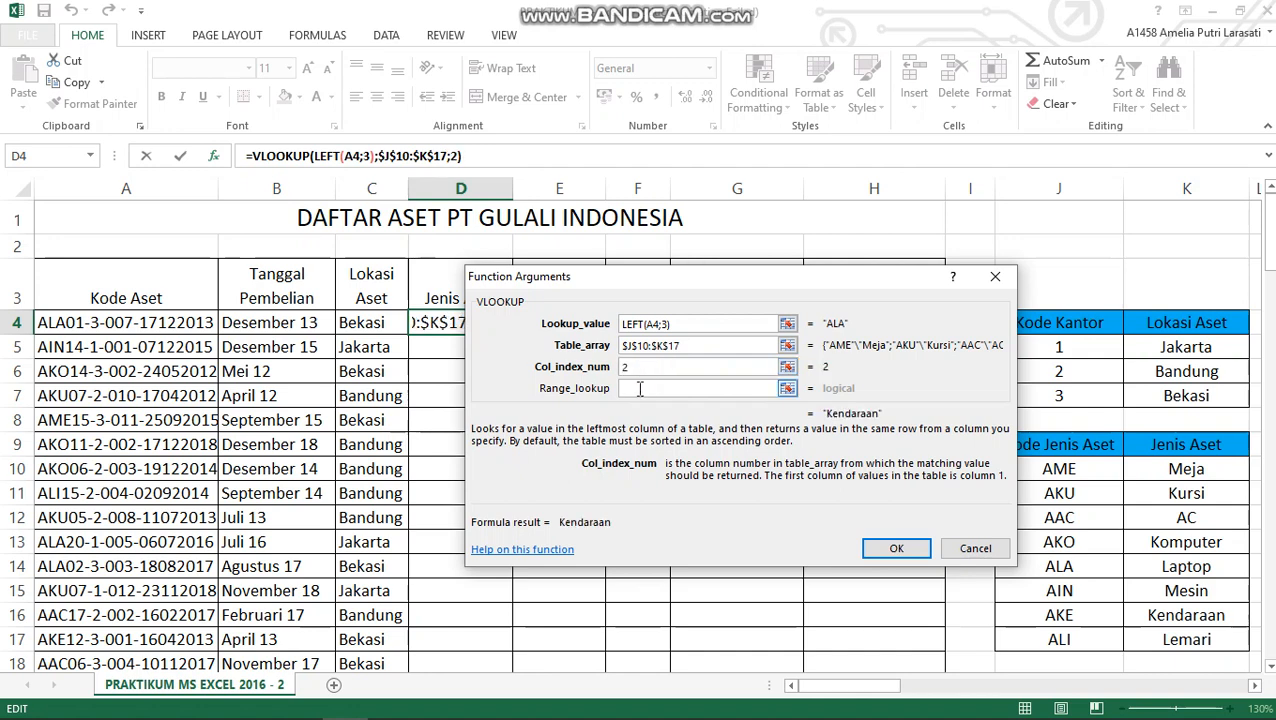
click(642, 388)
text(FALSE)
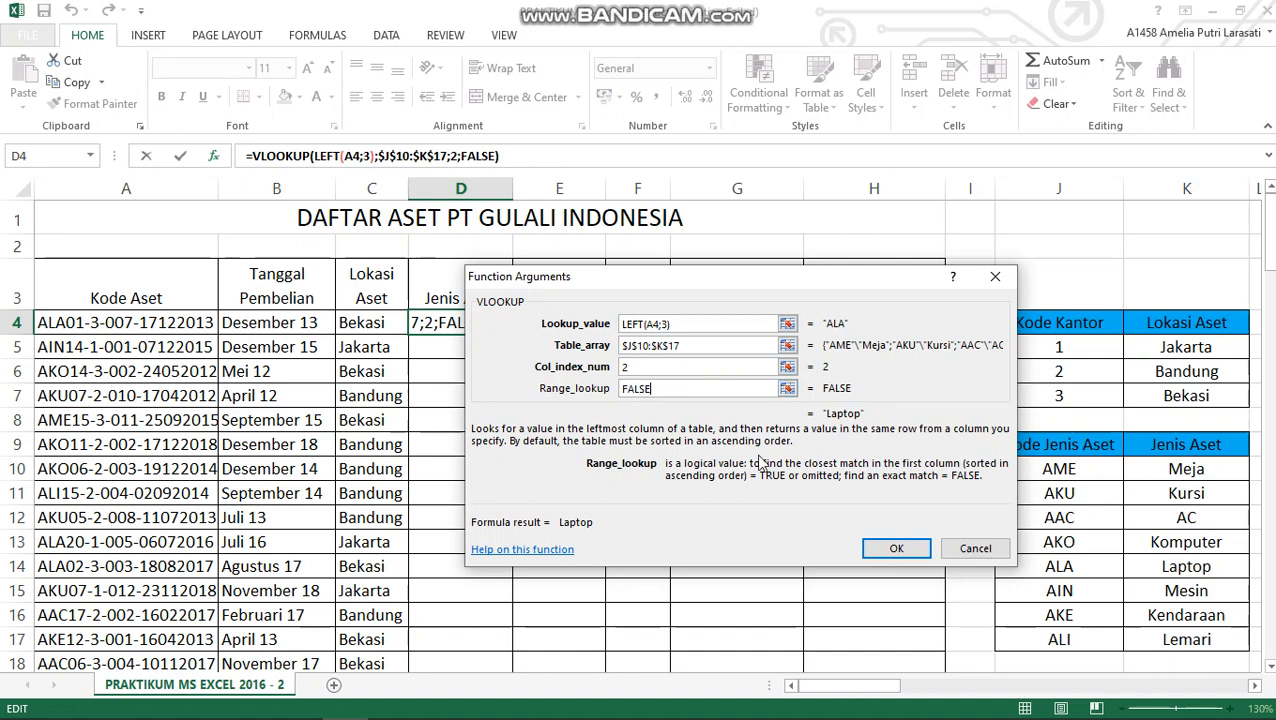
click(895, 550)
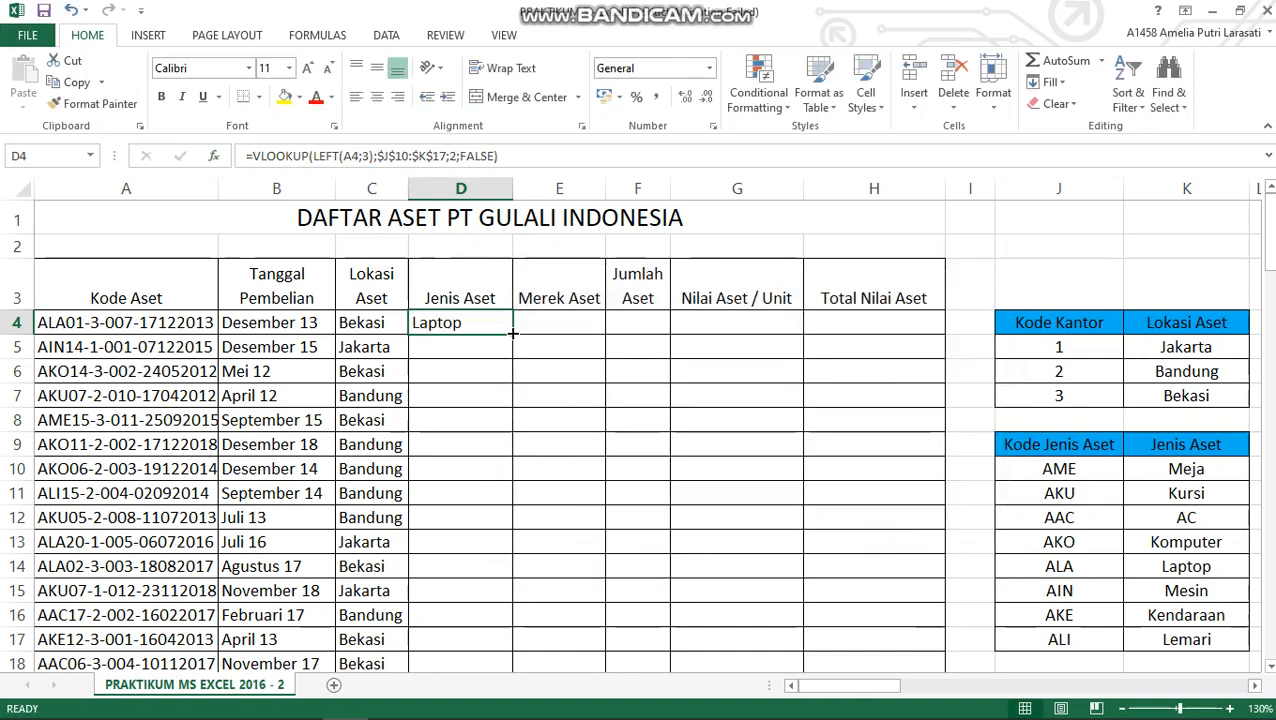
Fill the D4 formula down the Jenis Aset column to row 103.
drag(512, 333, 467, 536)
scroll(458, 408, up, 2)
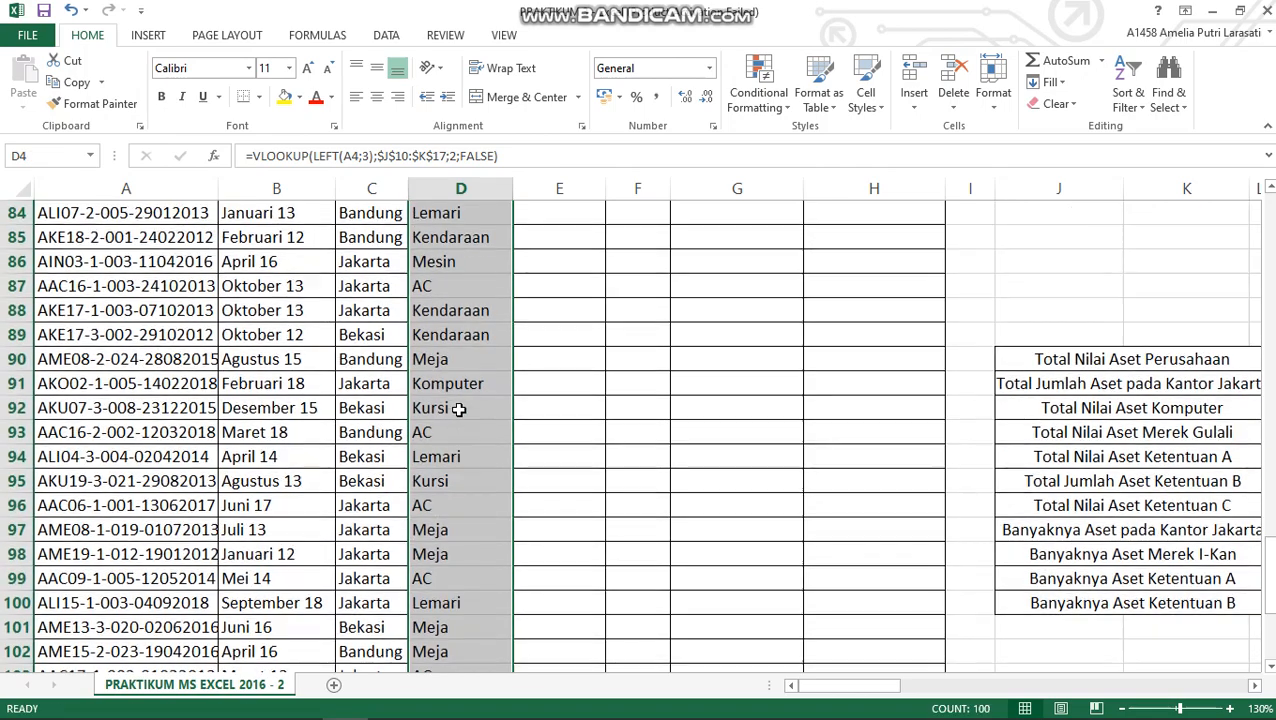
scroll(458, 408, up, 20)
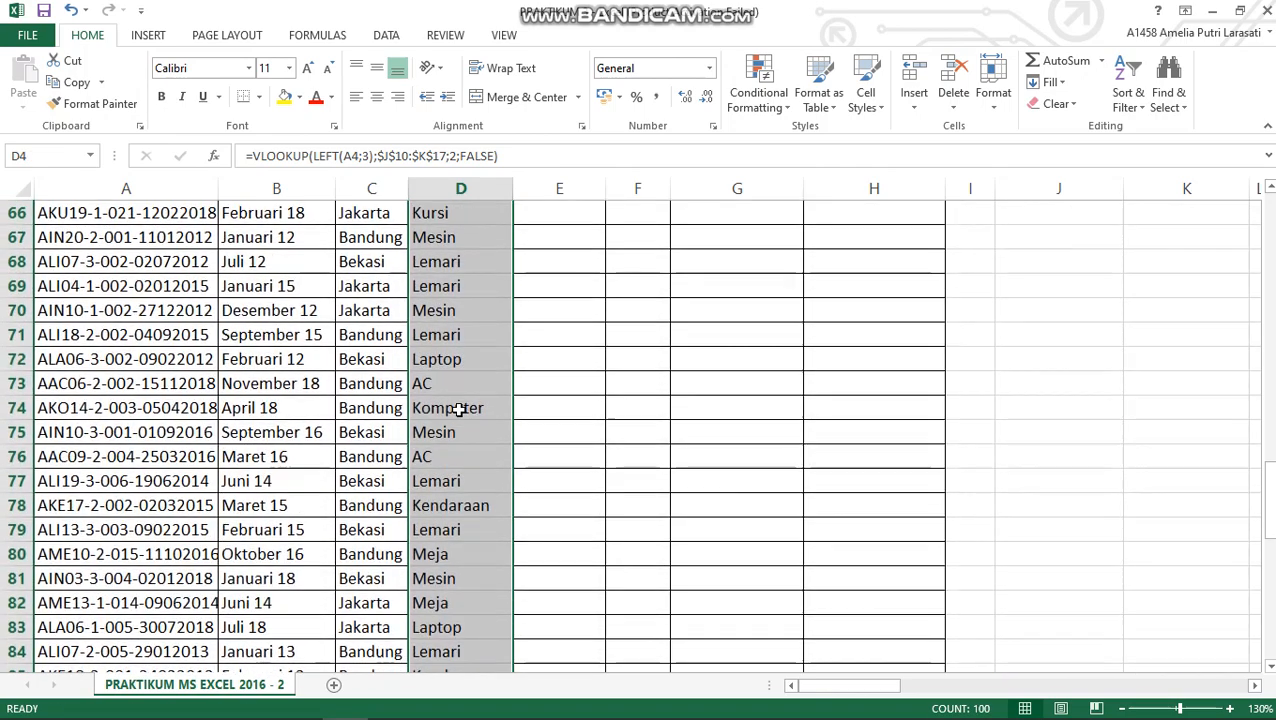
scroll(458, 408, up, 8)
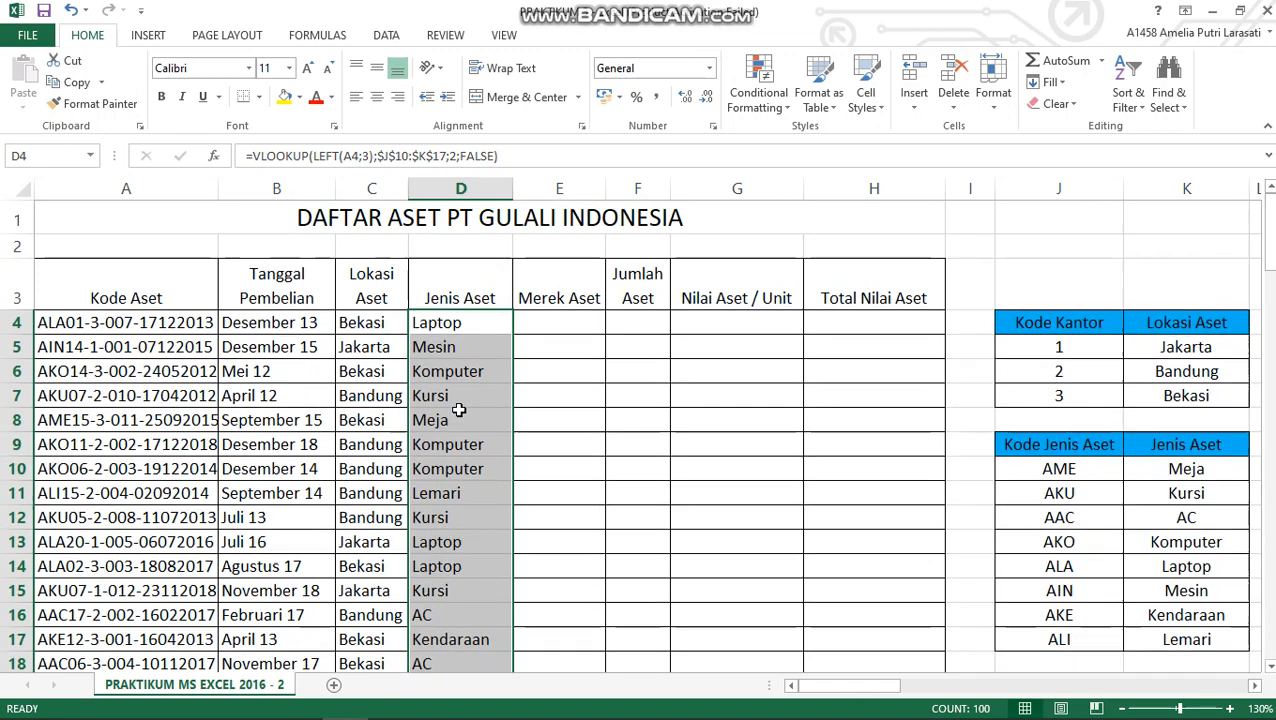
Start a VLOOKUP function in cell E4 of the Merek Aset column.
click(564, 321)
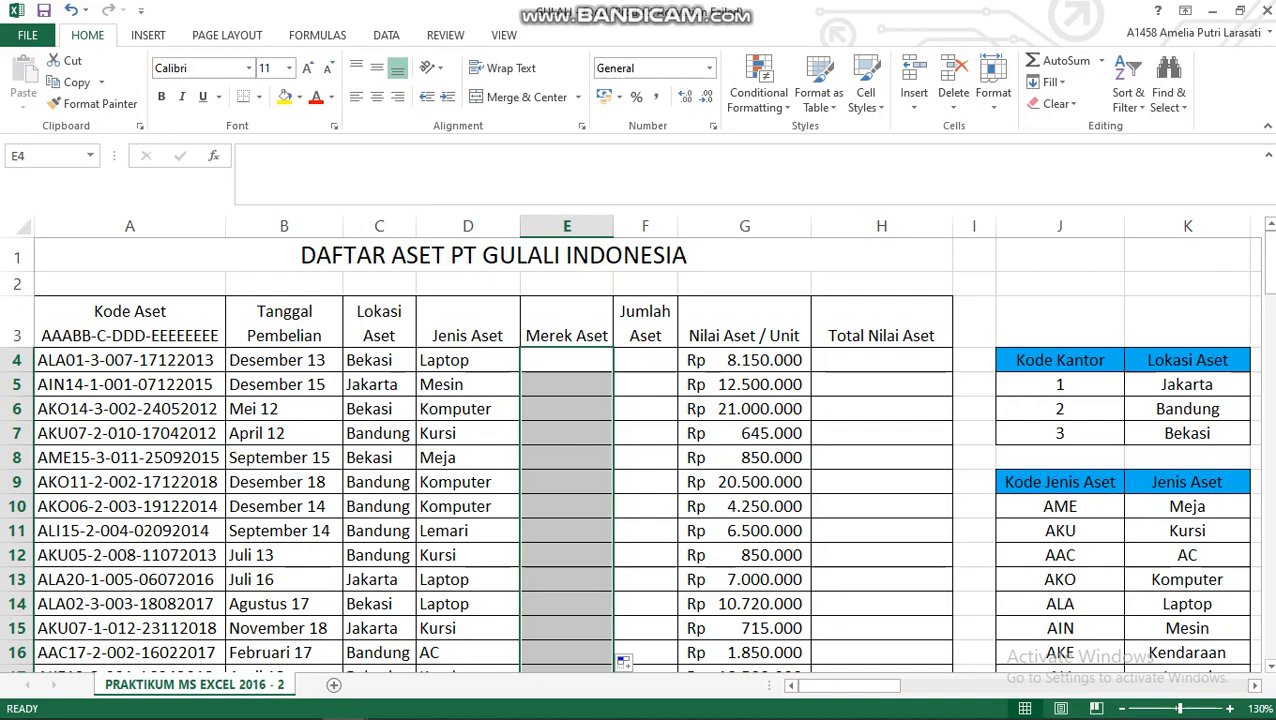
text(=)
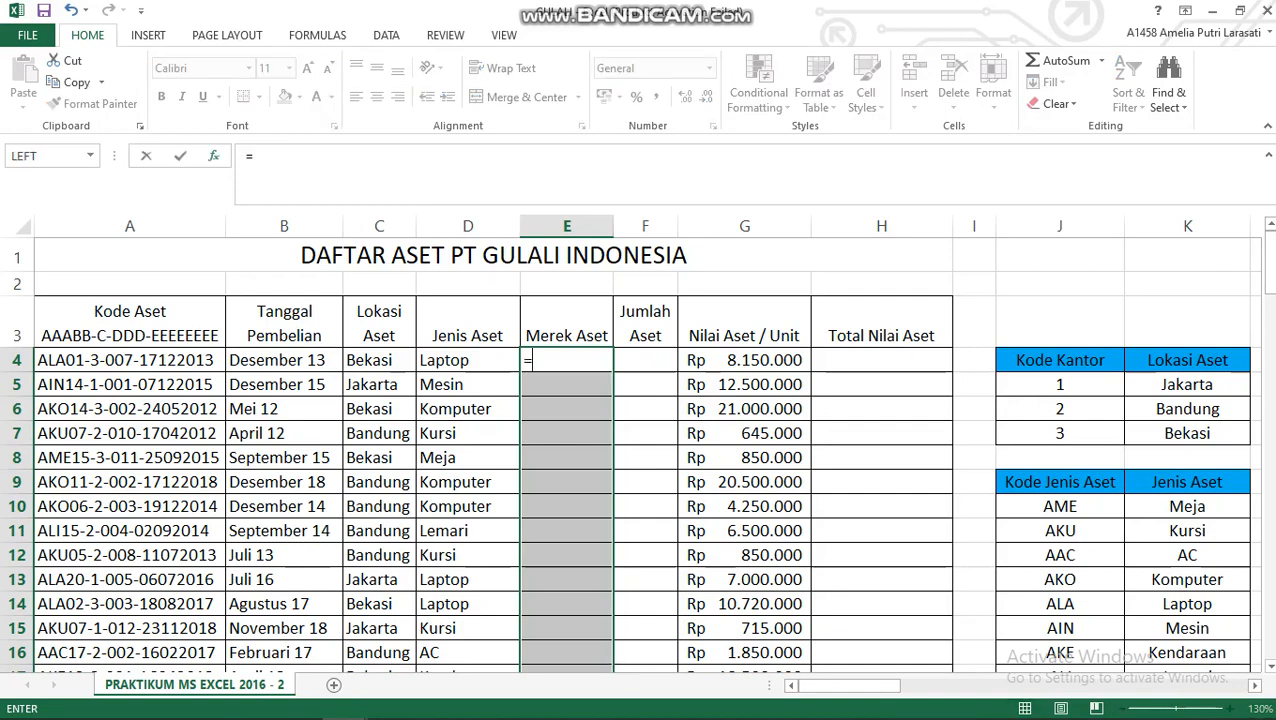
key(shift+F3)
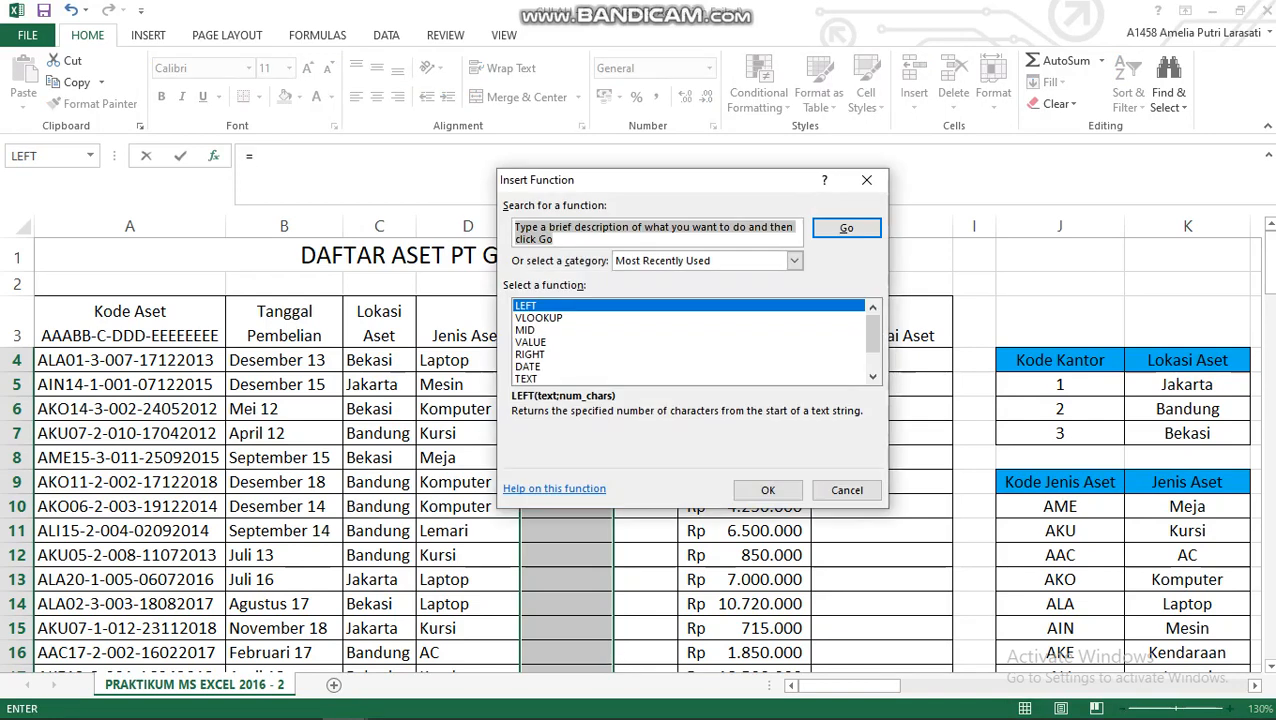
click(539, 318)
click(768, 490)
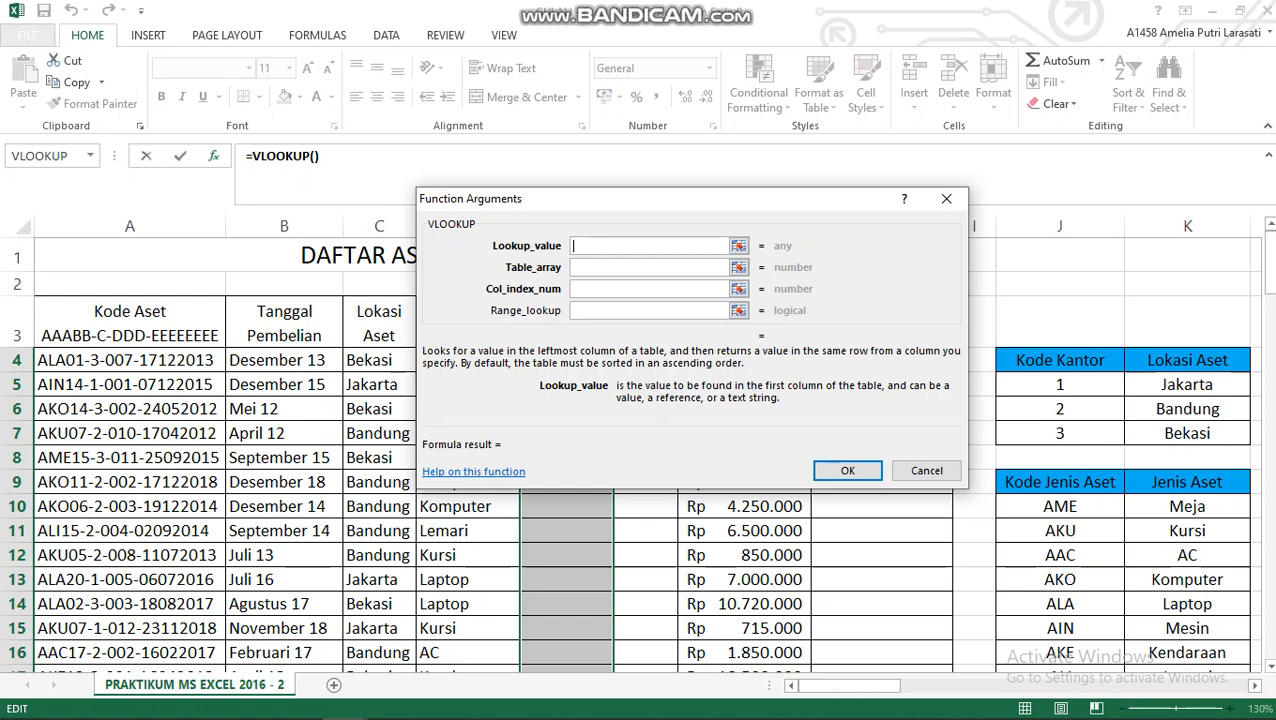
Nest a VALUE function in VLOOKUP's Lookup_value, with a MID function inside it.
click(90, 156)
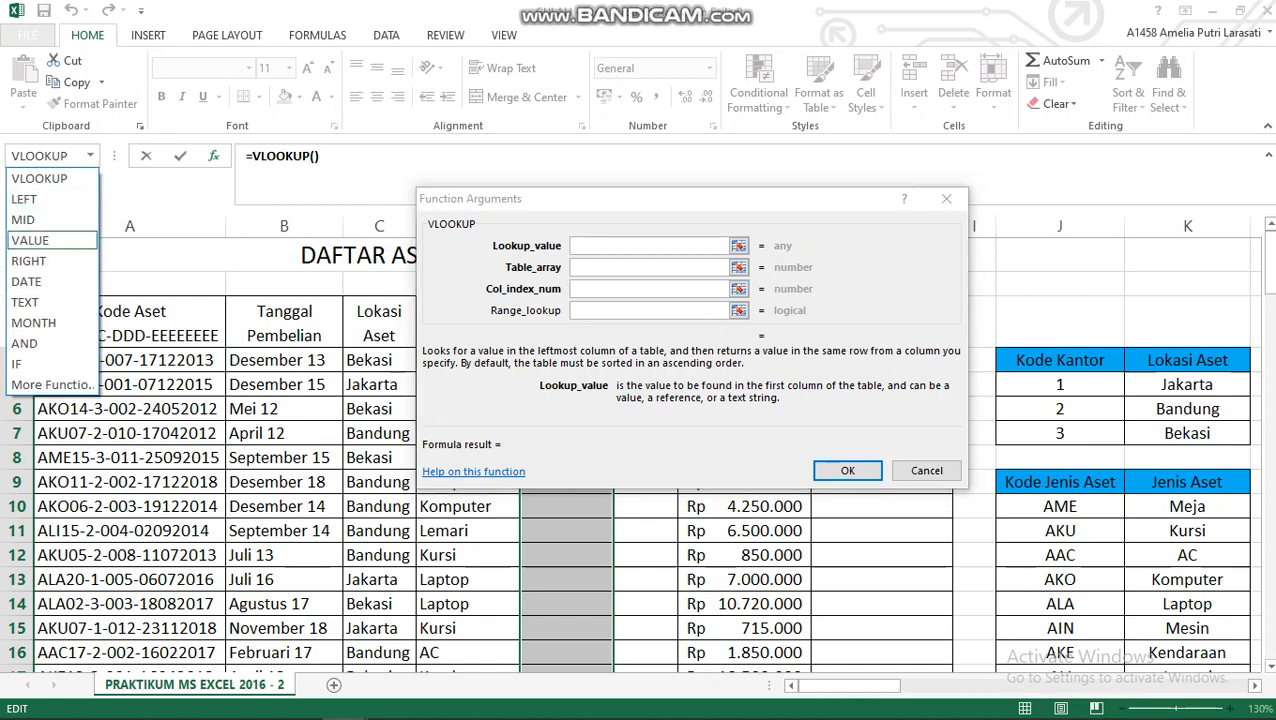
click(30, 240)
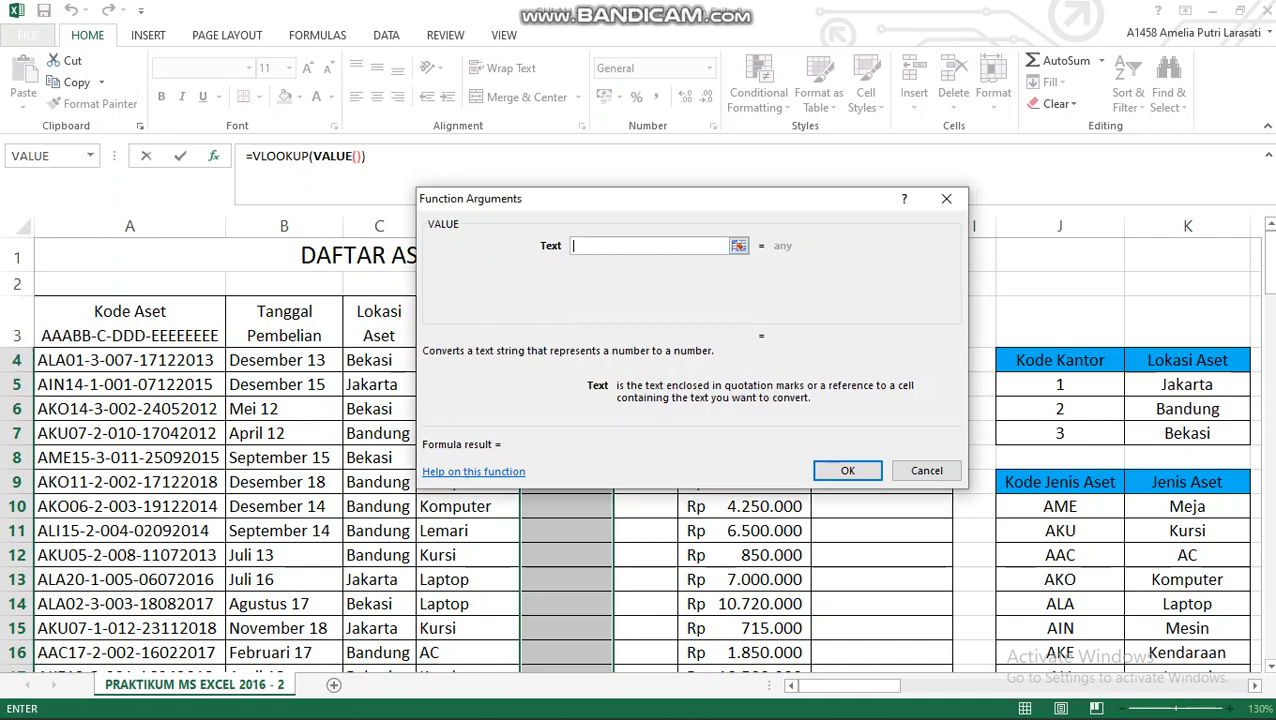
click(90, 156)
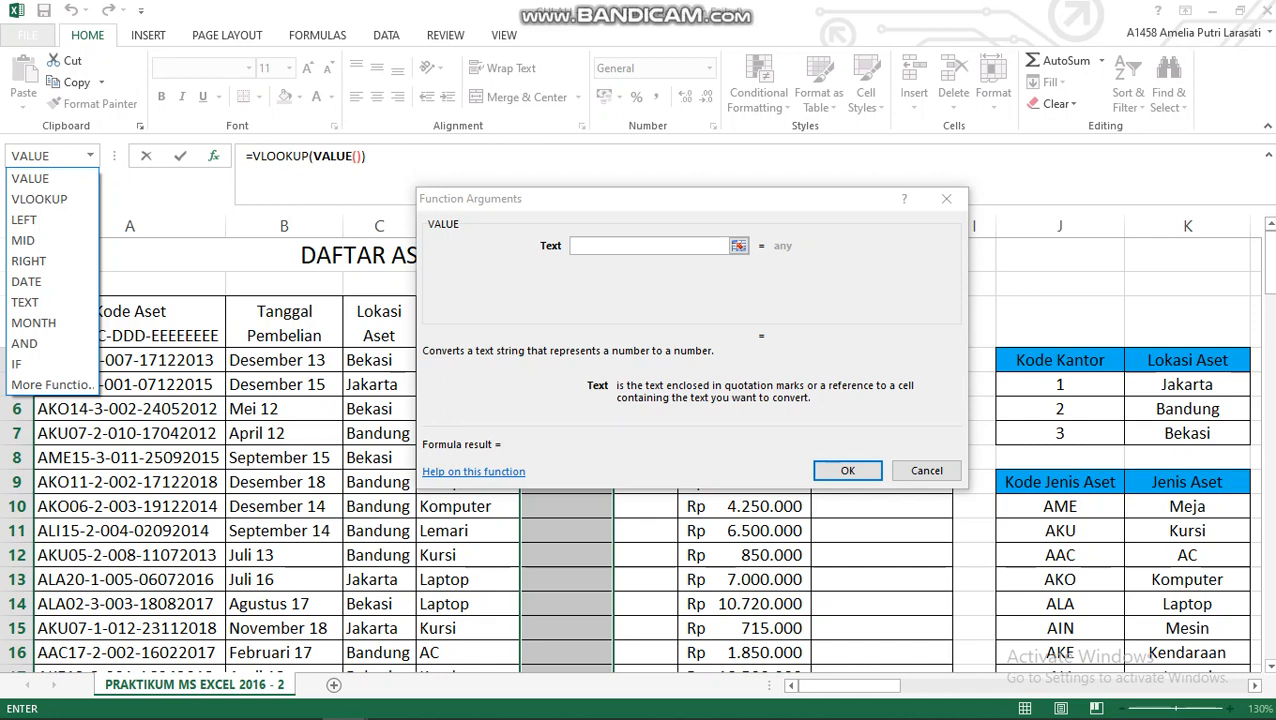
click(23, 240)
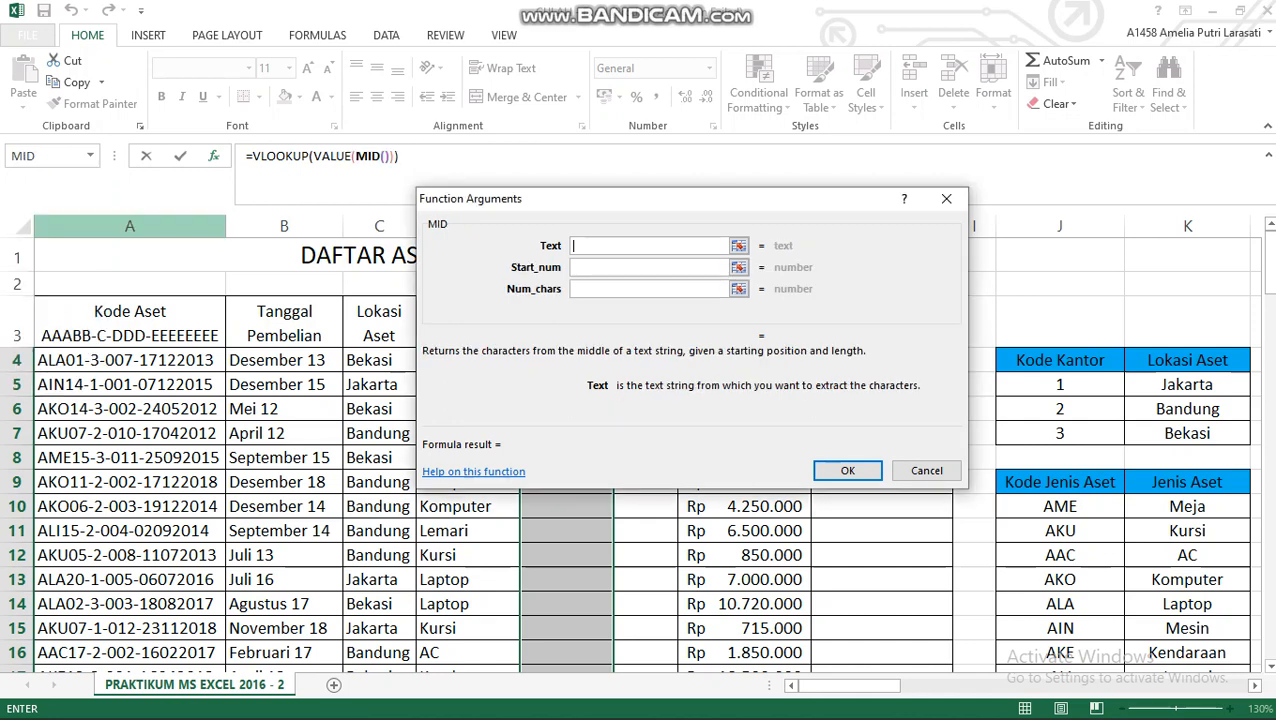
Set MID to take 2 characters from A4 starting at position 4, and return to VLOOKUP's arguments.
click(130, 360)
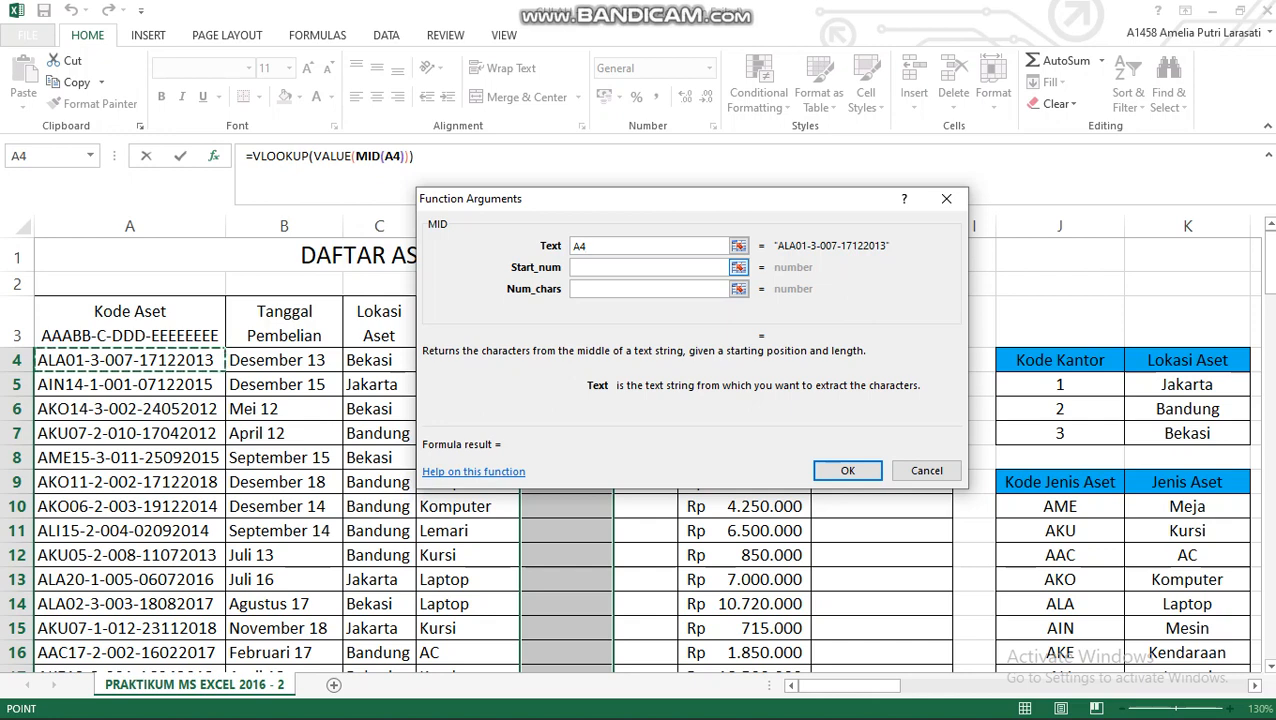
click(648, 268)
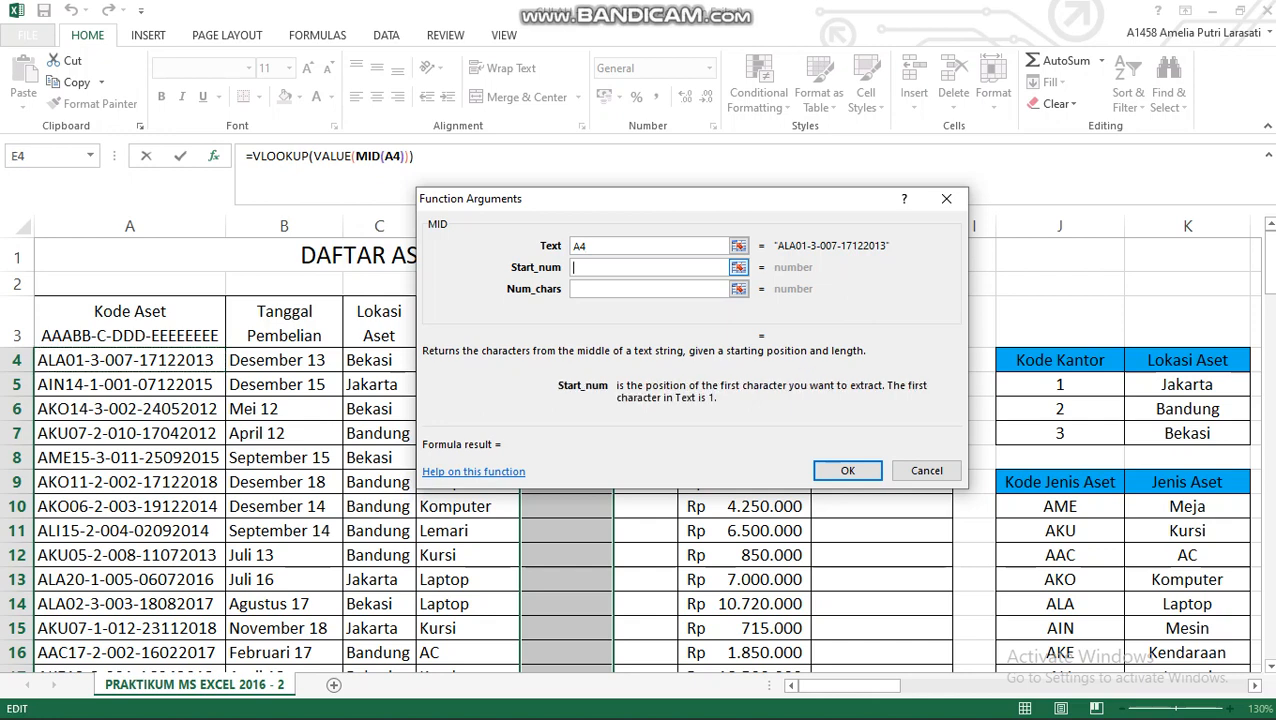
text(4)
key(Tab)
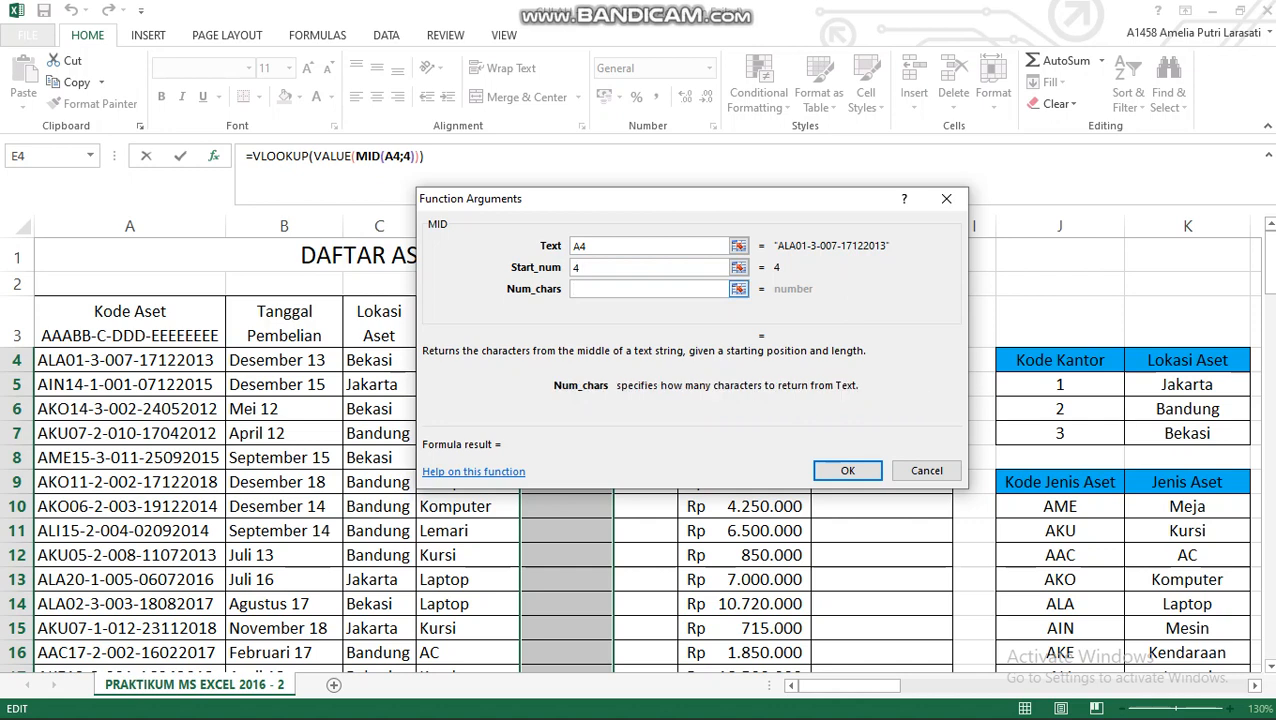
text(2)
click(437, 156)
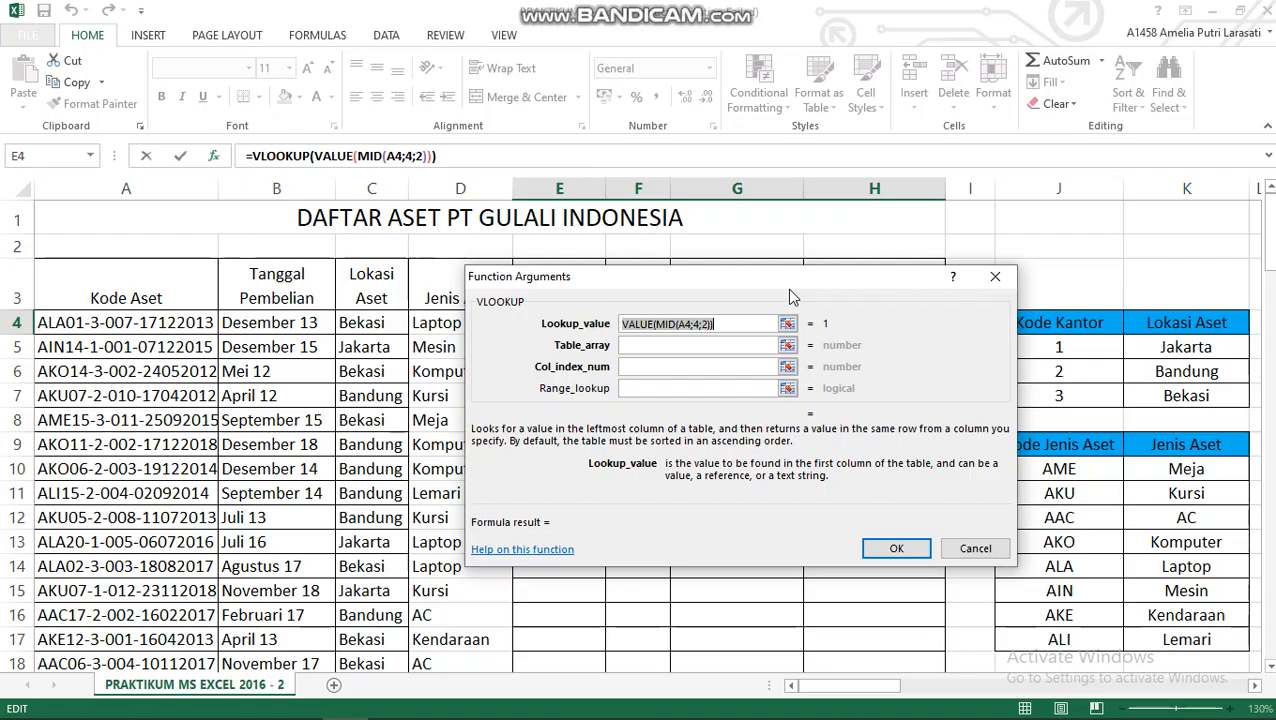
Set VLOOKUP's Table_array to the Kode Merek and Nama Merek data as the absolute range $J$20:$K$39.
click(646, 345)
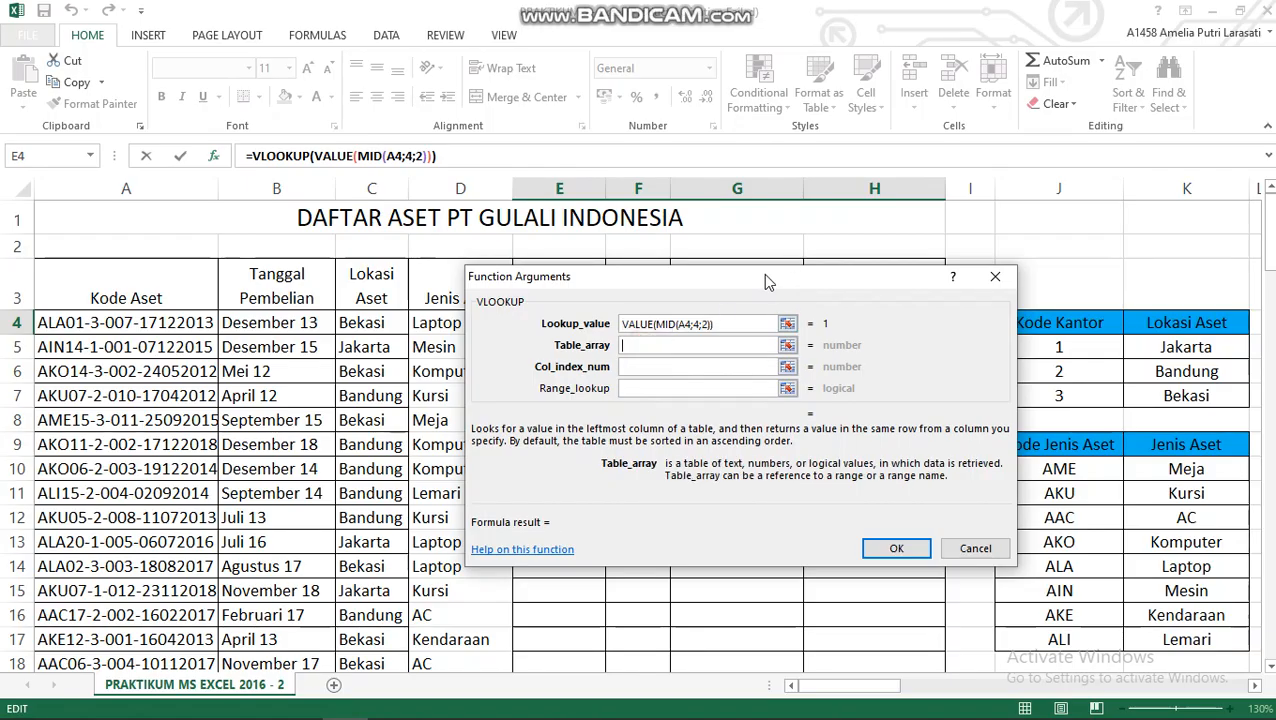
drag(765, 275, 728, 259)
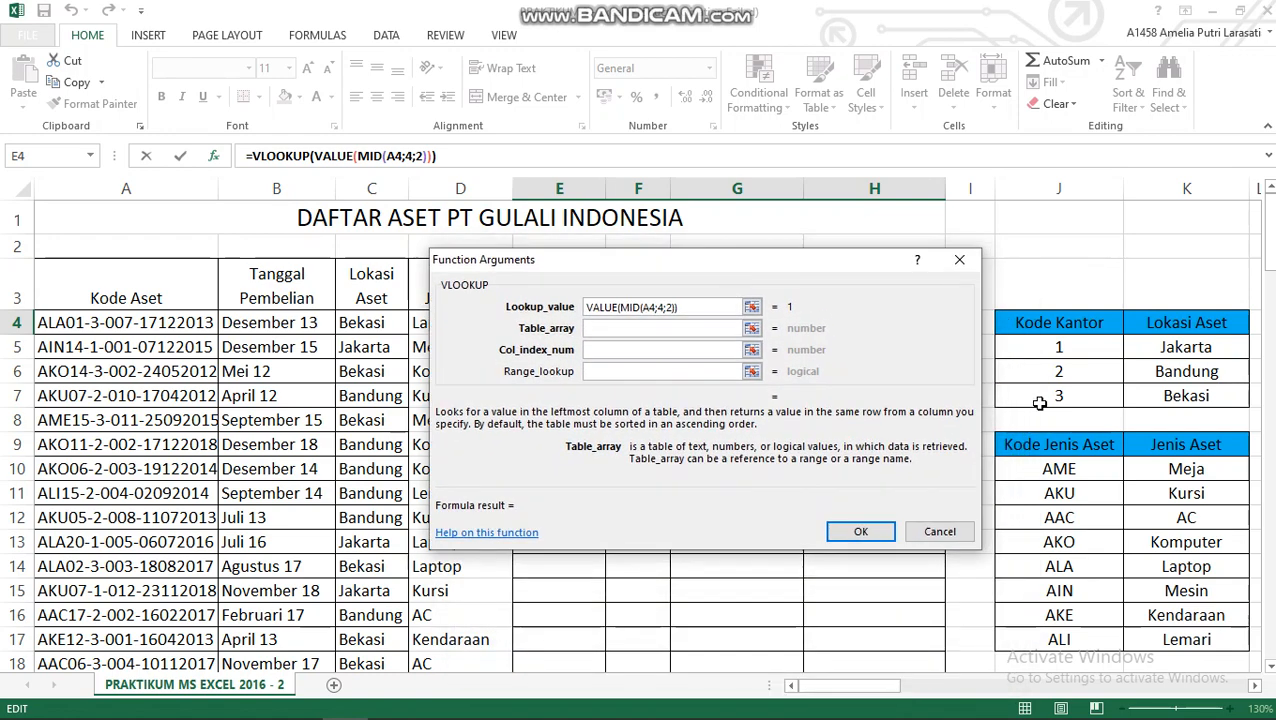
drag(1268, 225, 1268, 238)
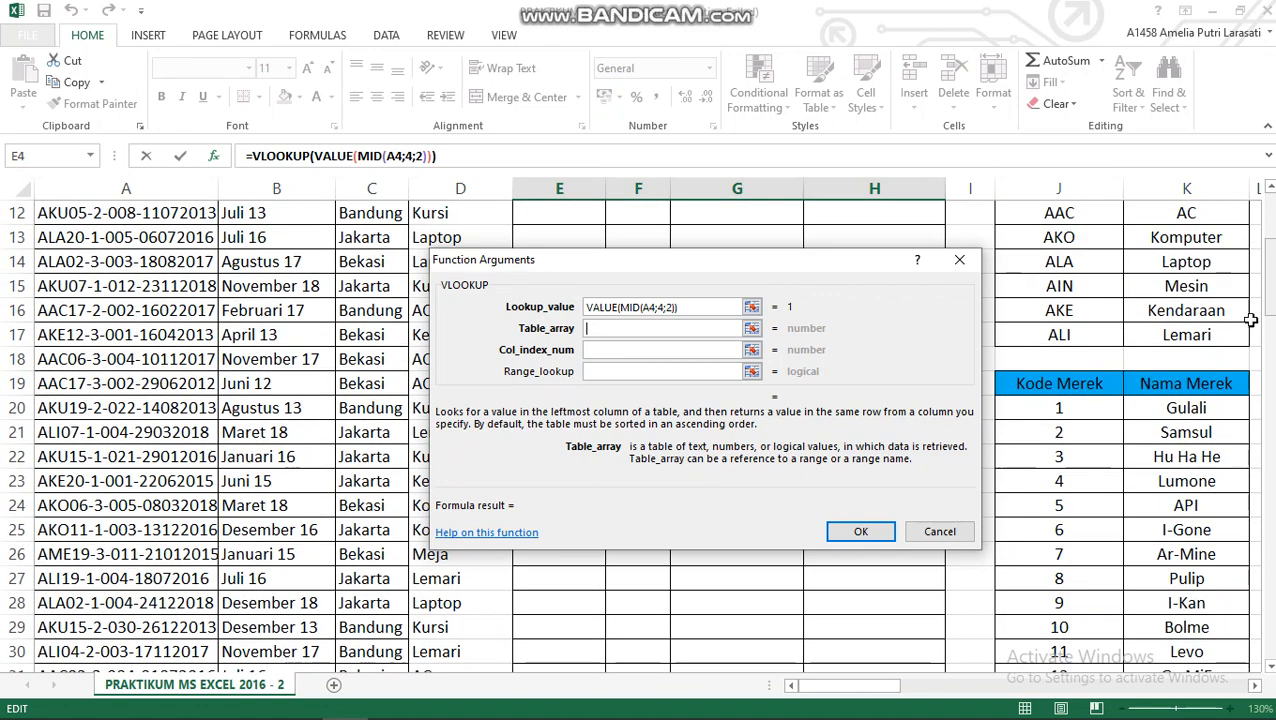
click(1093, 408)
drag(1093, 408, 902, 578)
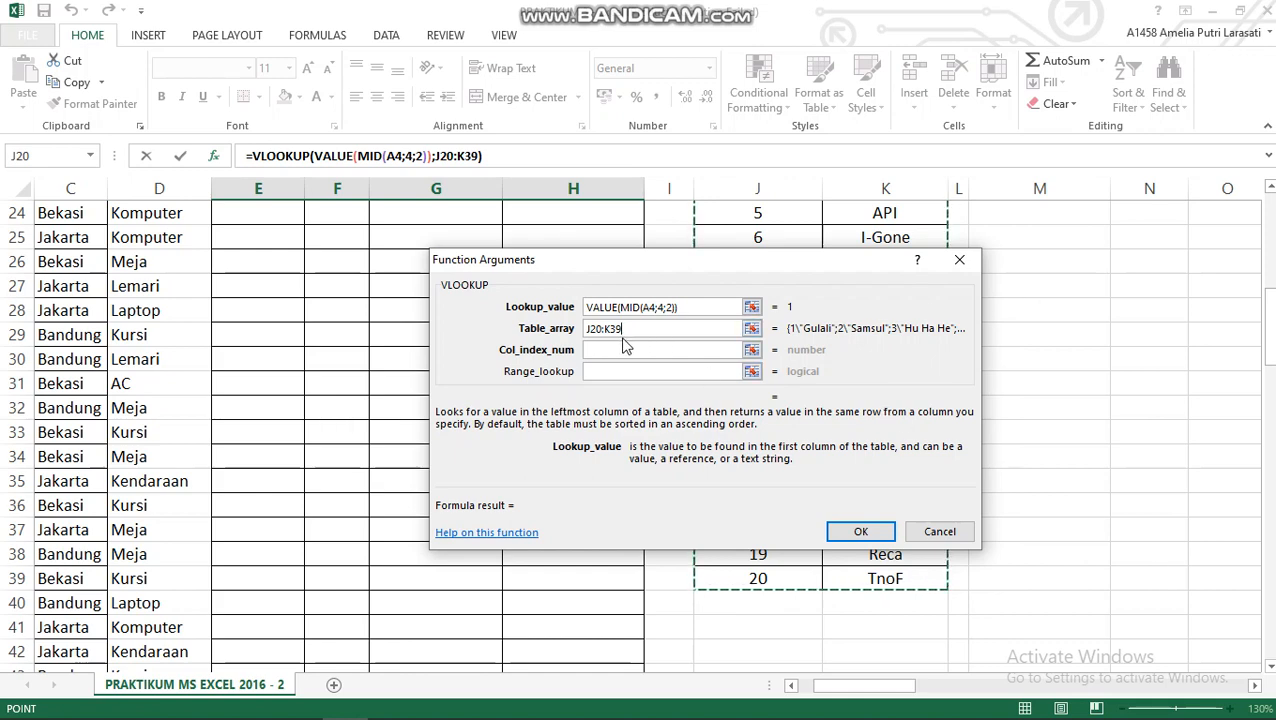
drag(634, 329, 581, 338)
drag(1268, 312, 1266, 200)
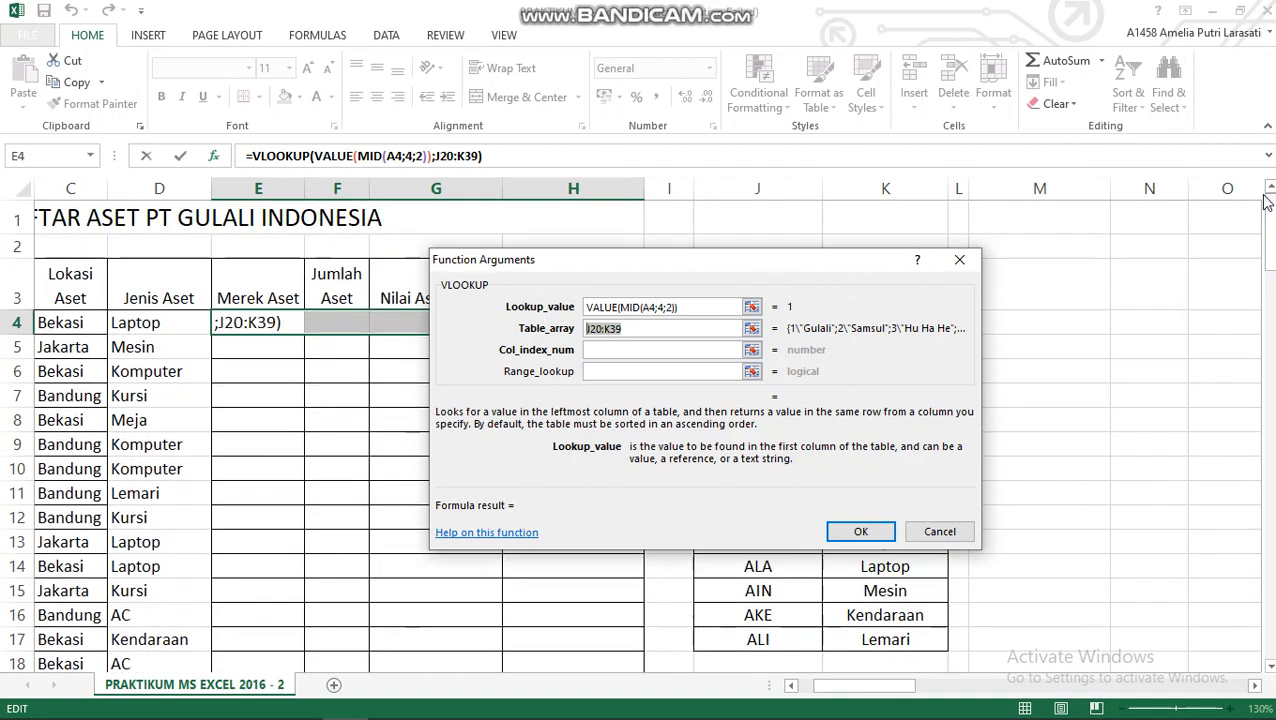
key(F4)
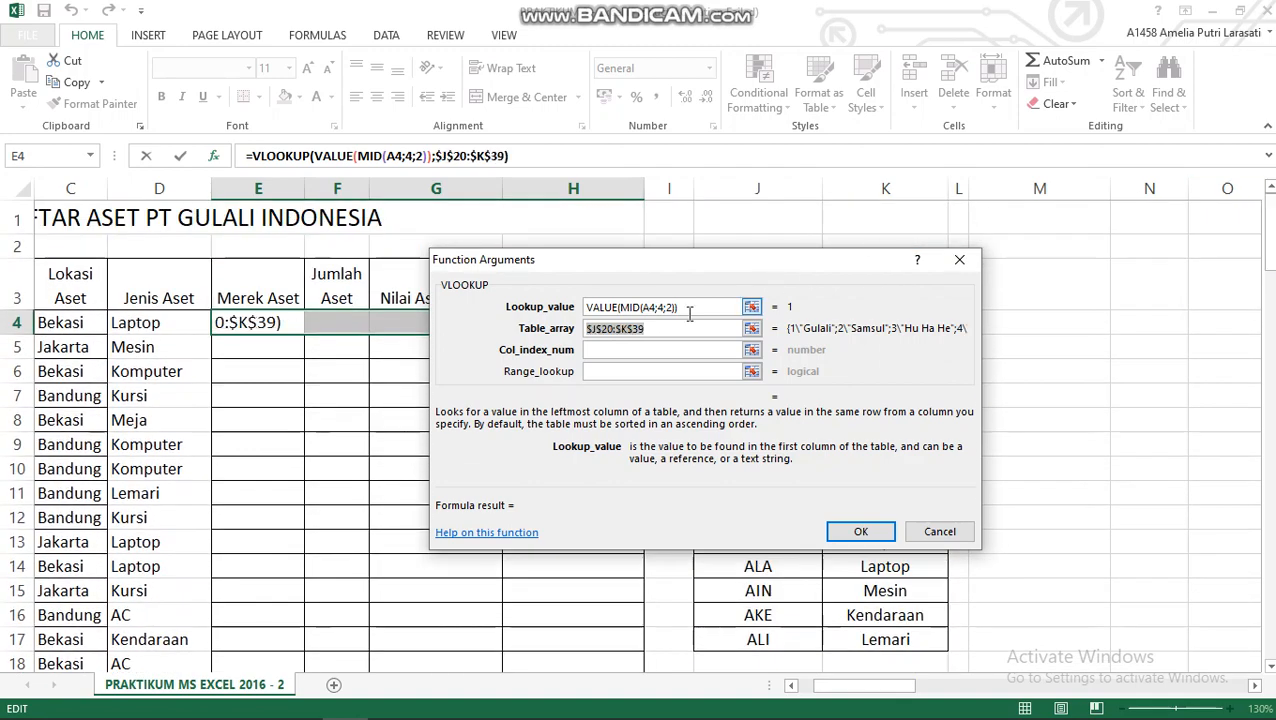
Set Col_index_num to 2 and Range_lookup to FALSE, and confirm the VLOOKUP formula in E4.
click(622, 352)
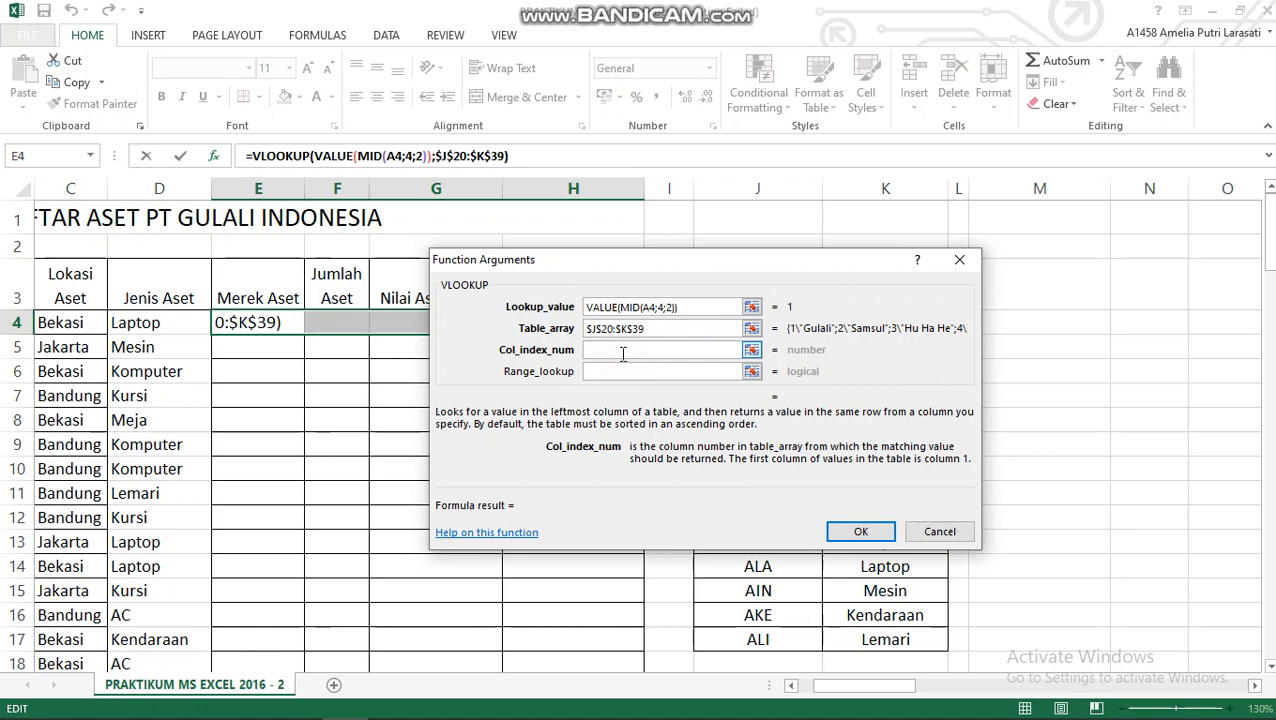
text(2)
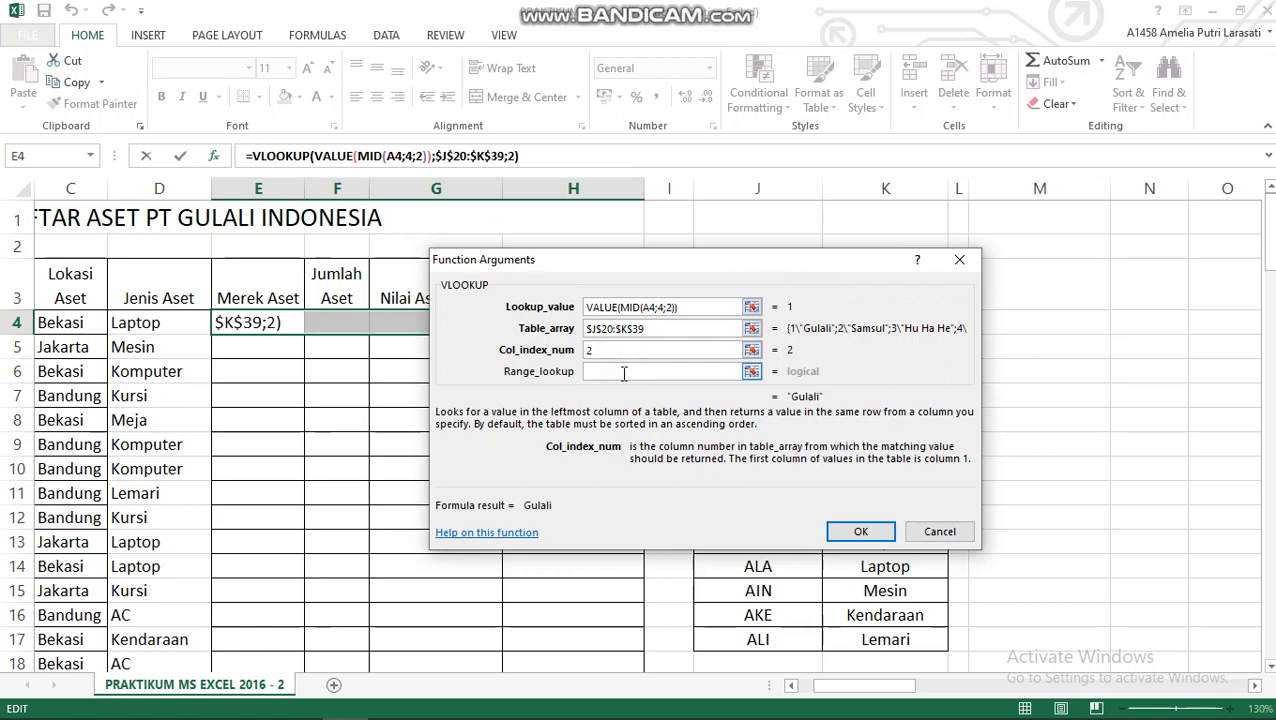
click(623, 373)
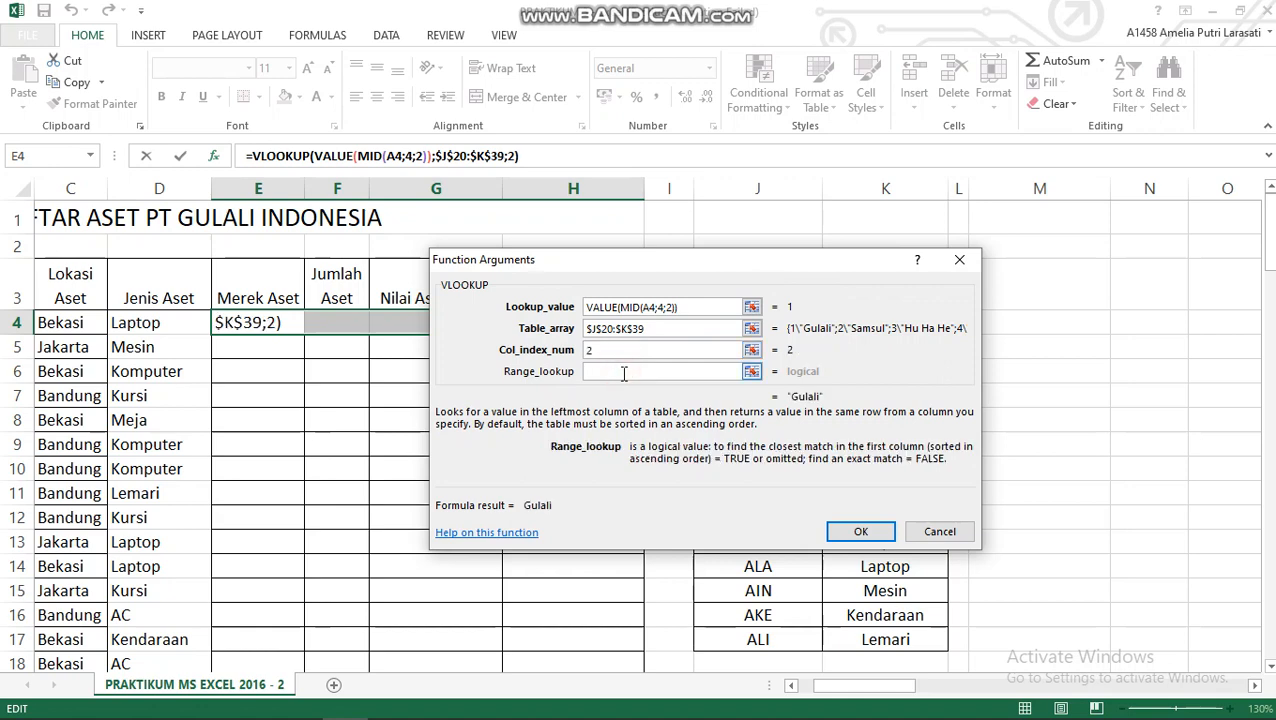
text(FALSE)
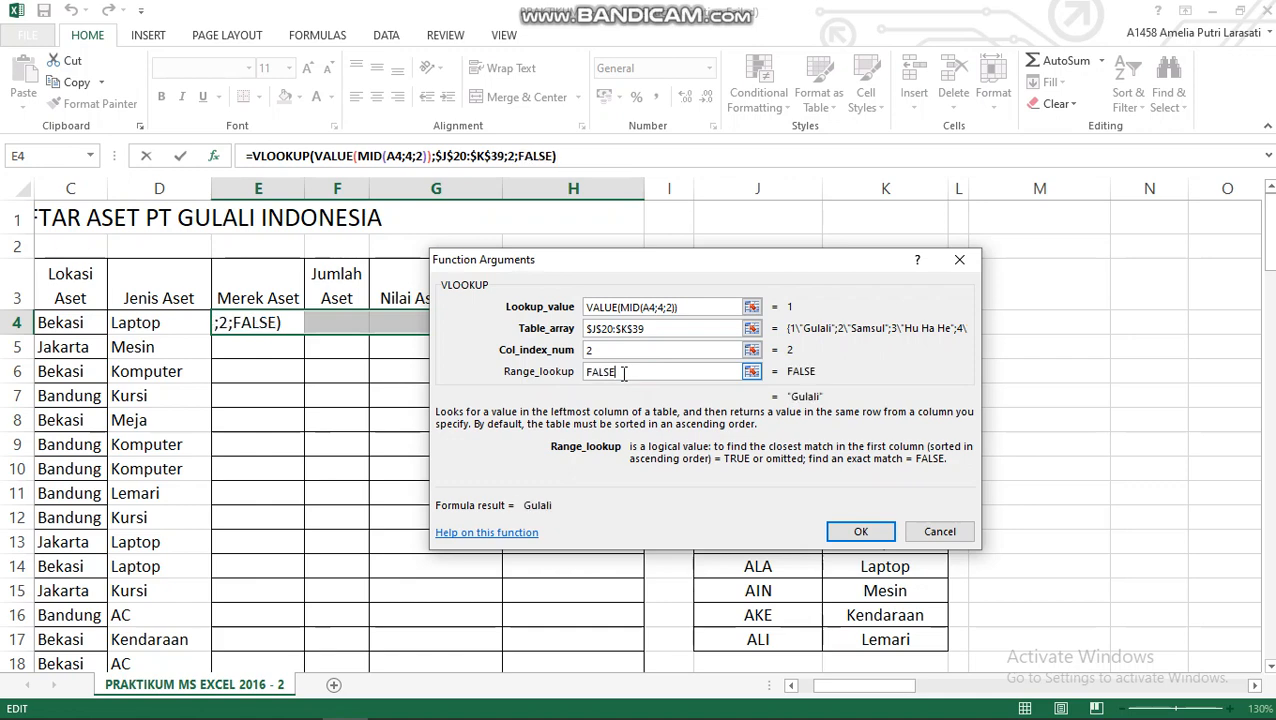
click(862, 529)
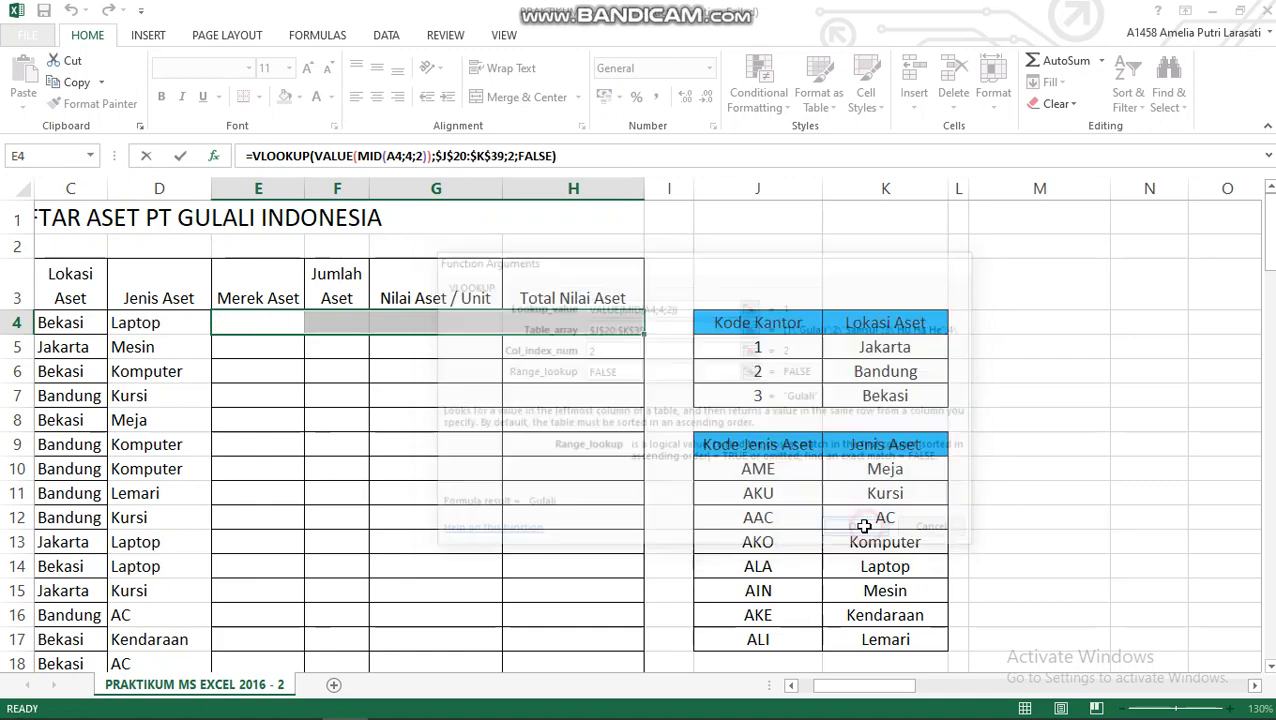
Fill the E4 formula down the Merek Aset column to row 103.
drag(883, 691, 858, 686)
click(561, 323)
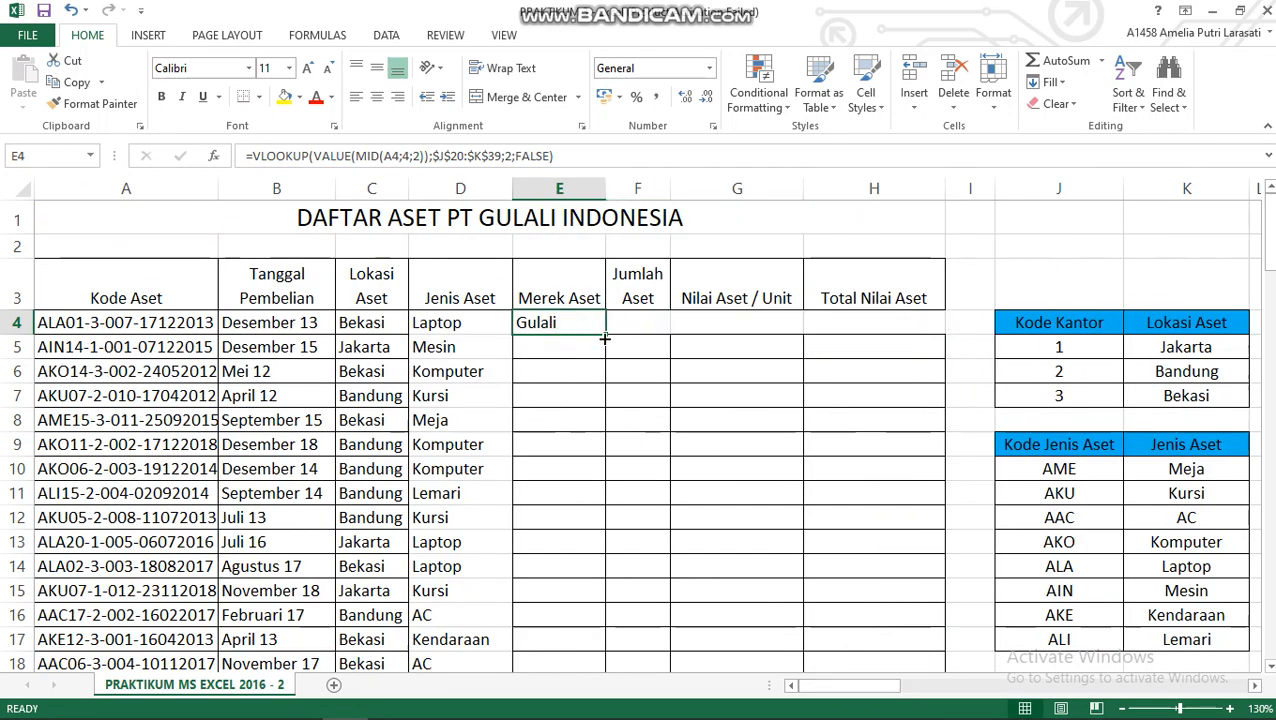
drag(605, 337, 572, 586)
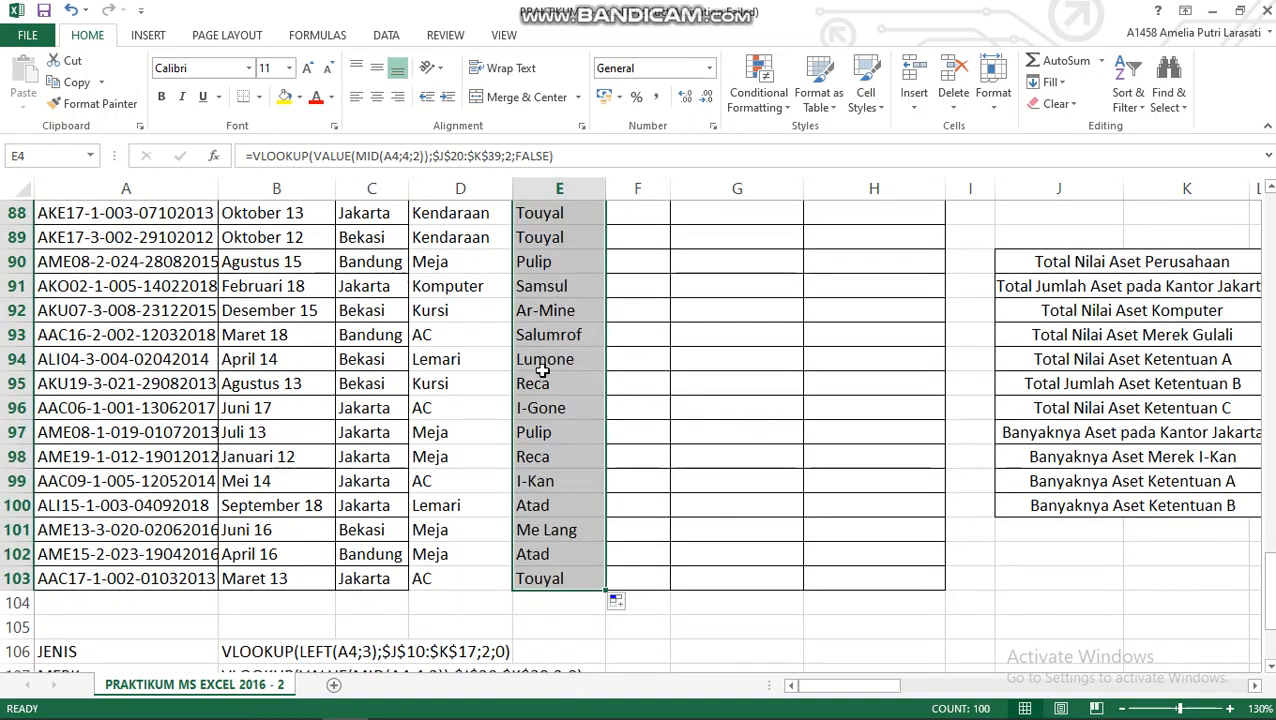
scroll(541, 370, up, 14)
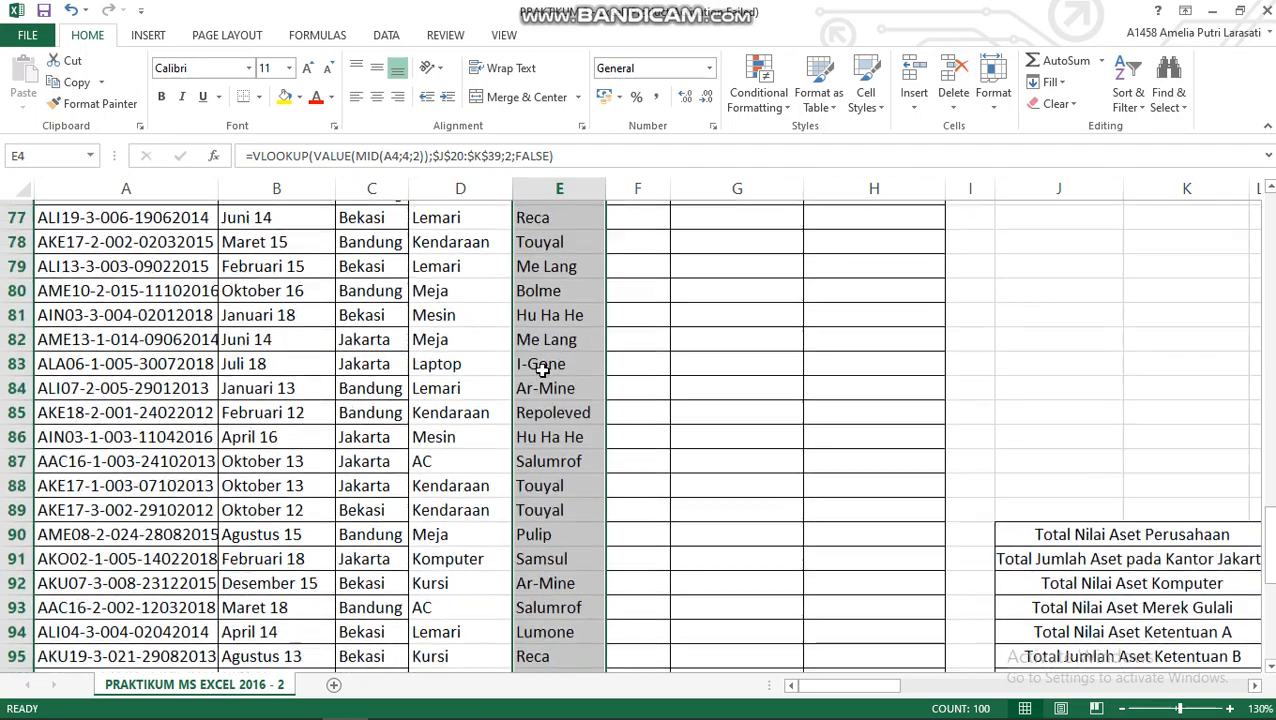
scroll(541, 370, up, 15)
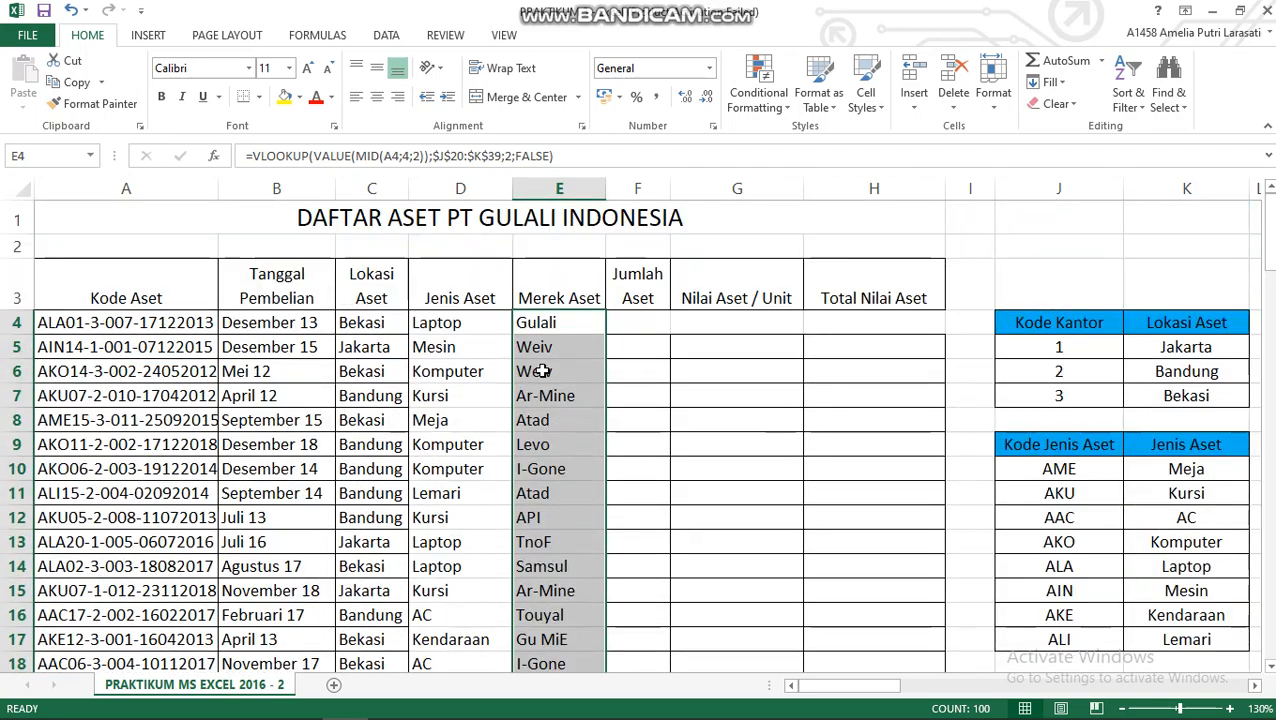
Start a VALUE function in cell F4 of the Jumlah Aset column and nest a MID function inside it.
click(648, 329)
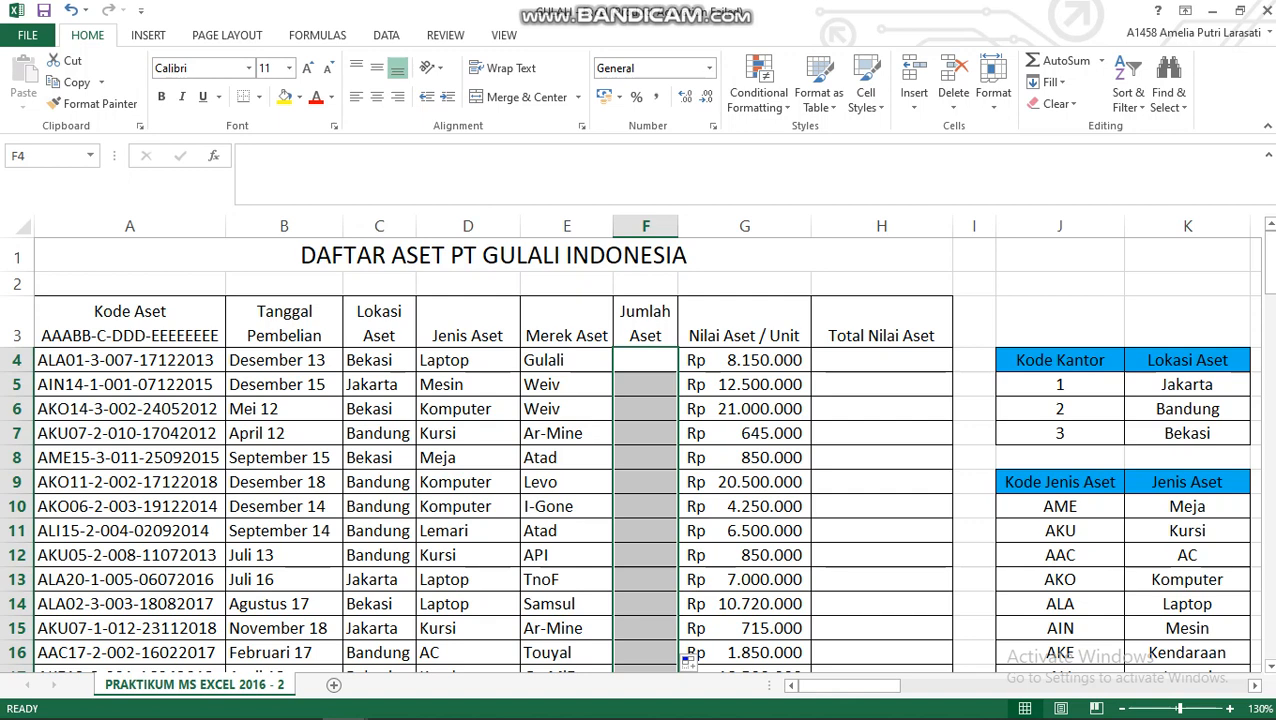
click(645, 360)
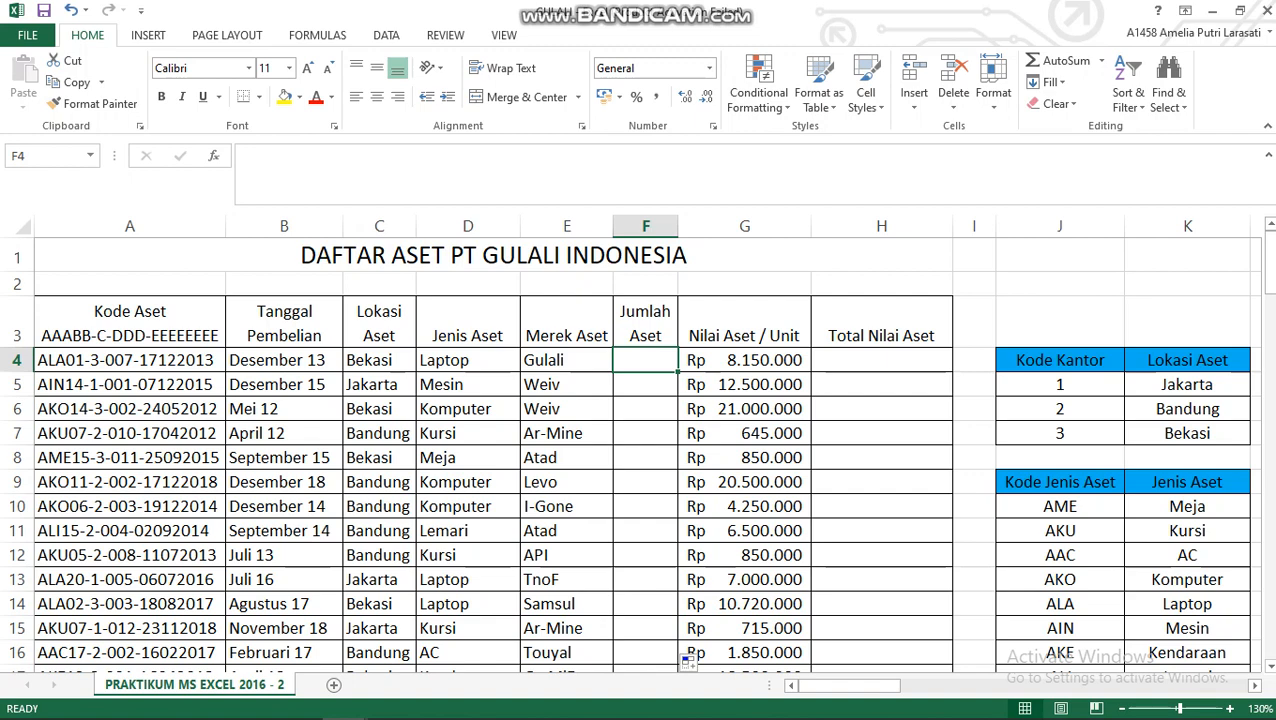
text(=)
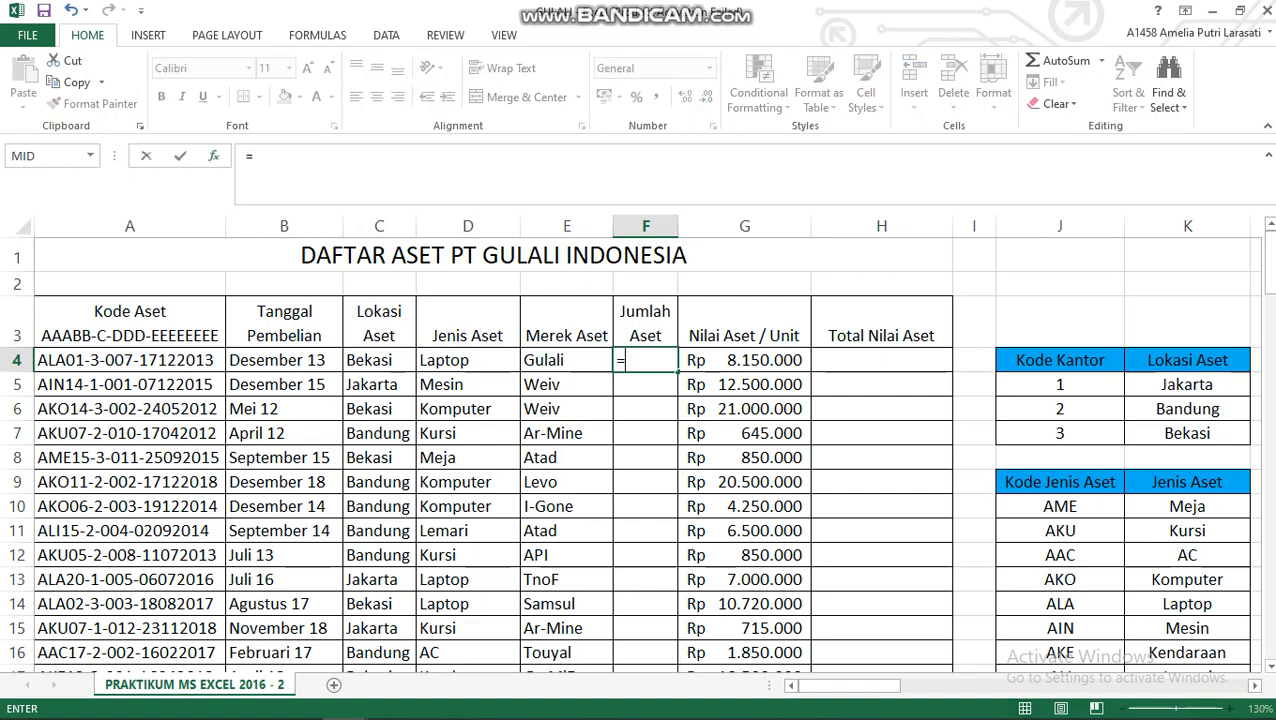
key(shift+F3)
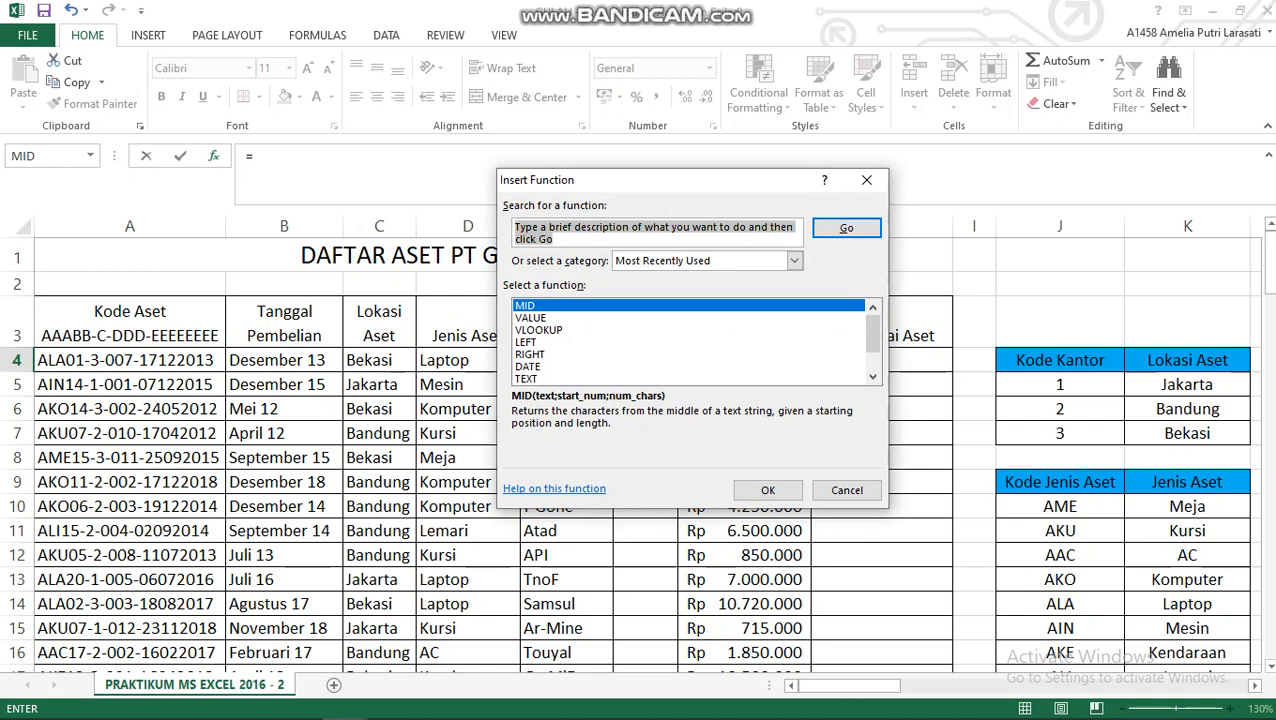
text(VA)
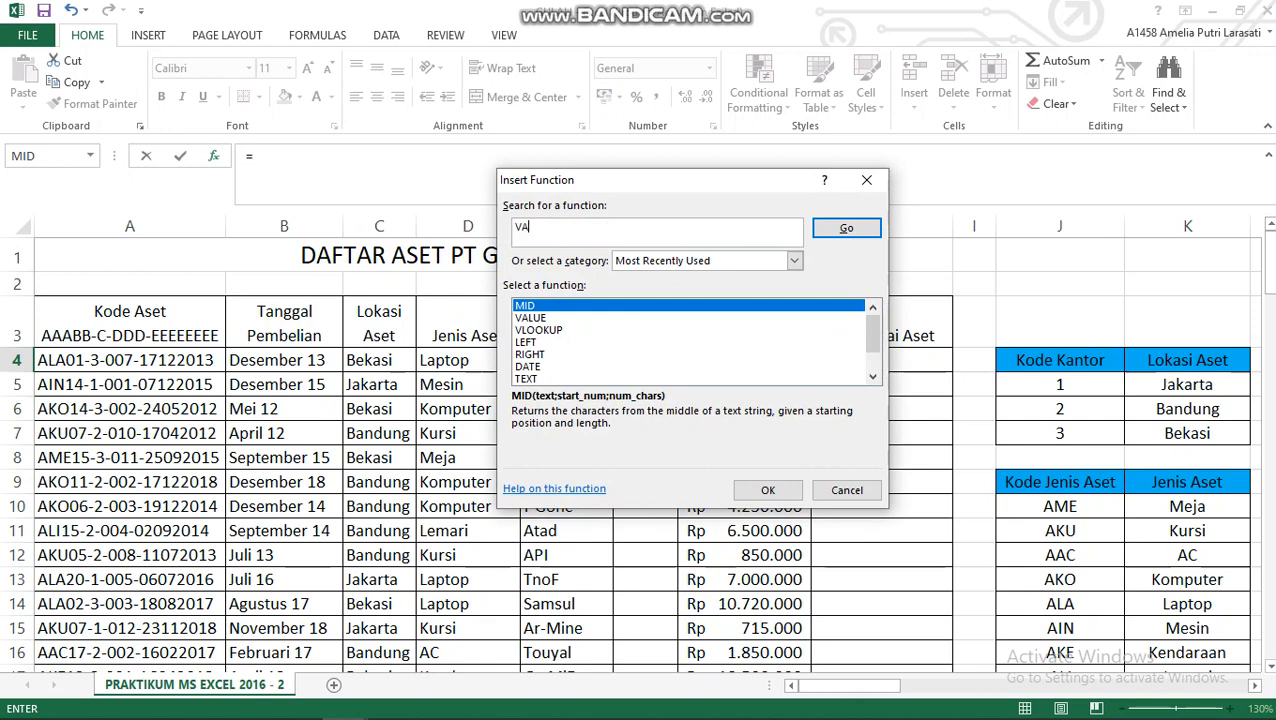
text(LUE)
key(Return)
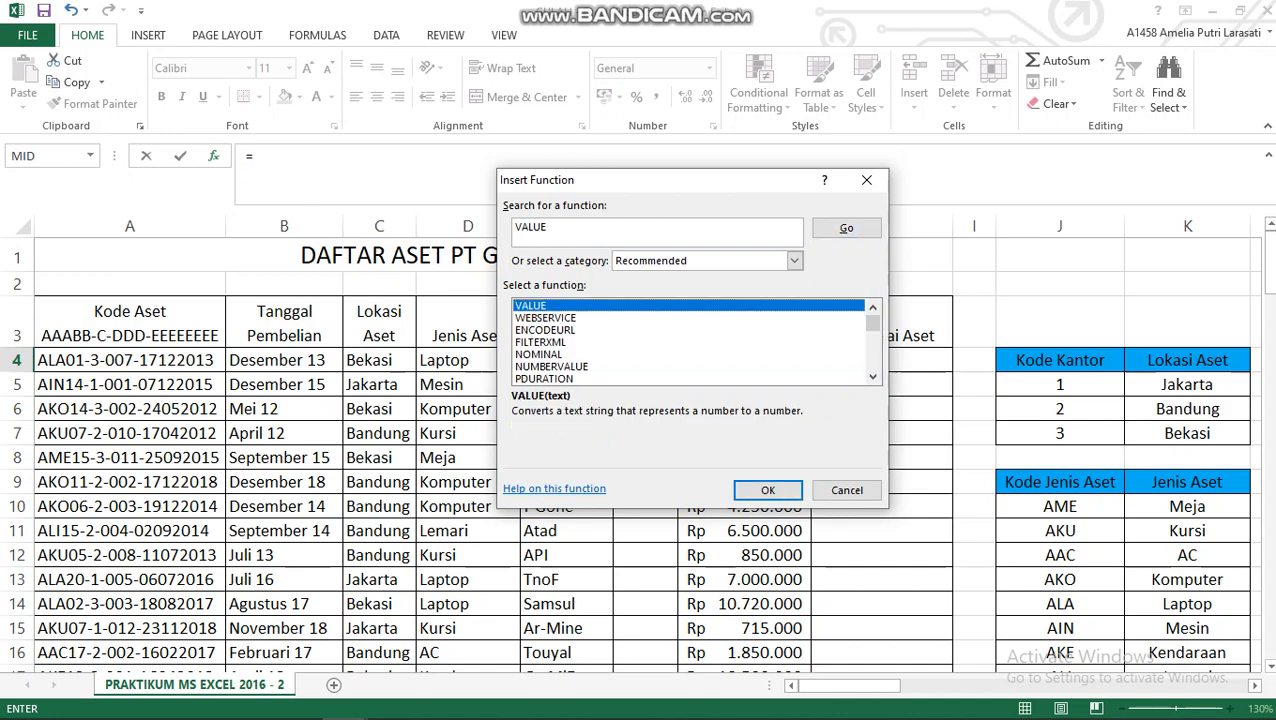
key(Return)
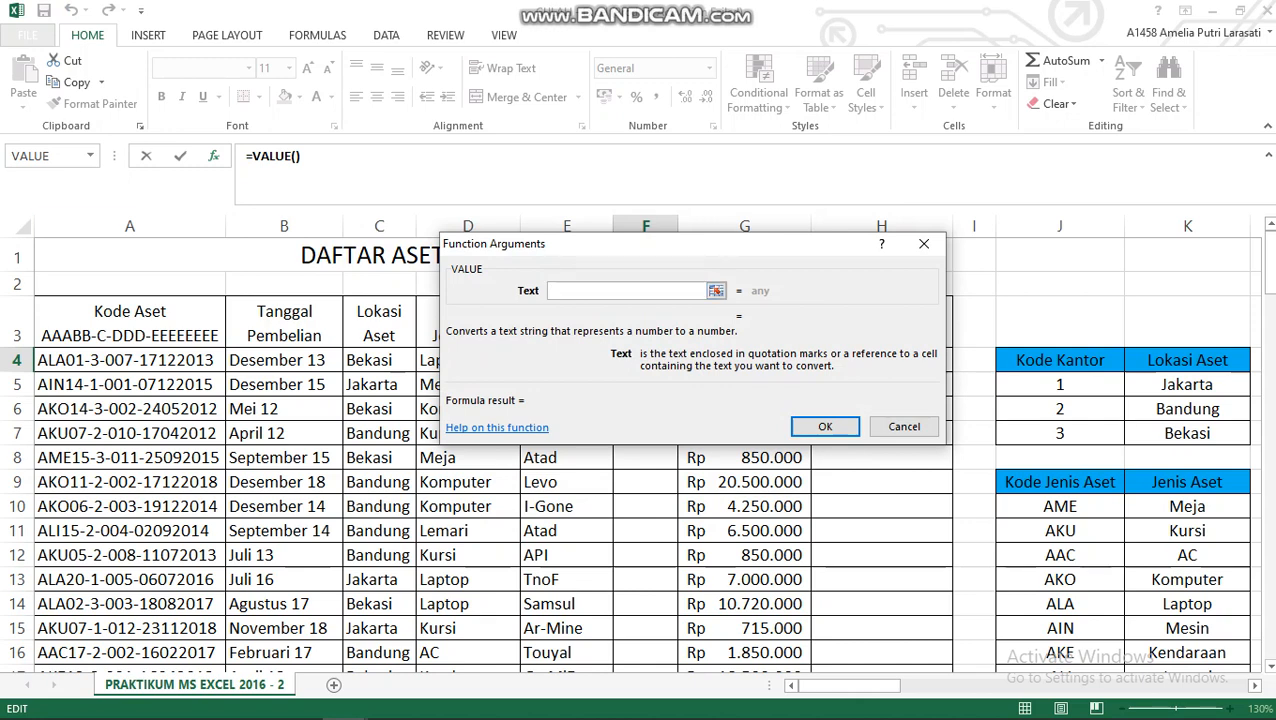
click(90, 156)
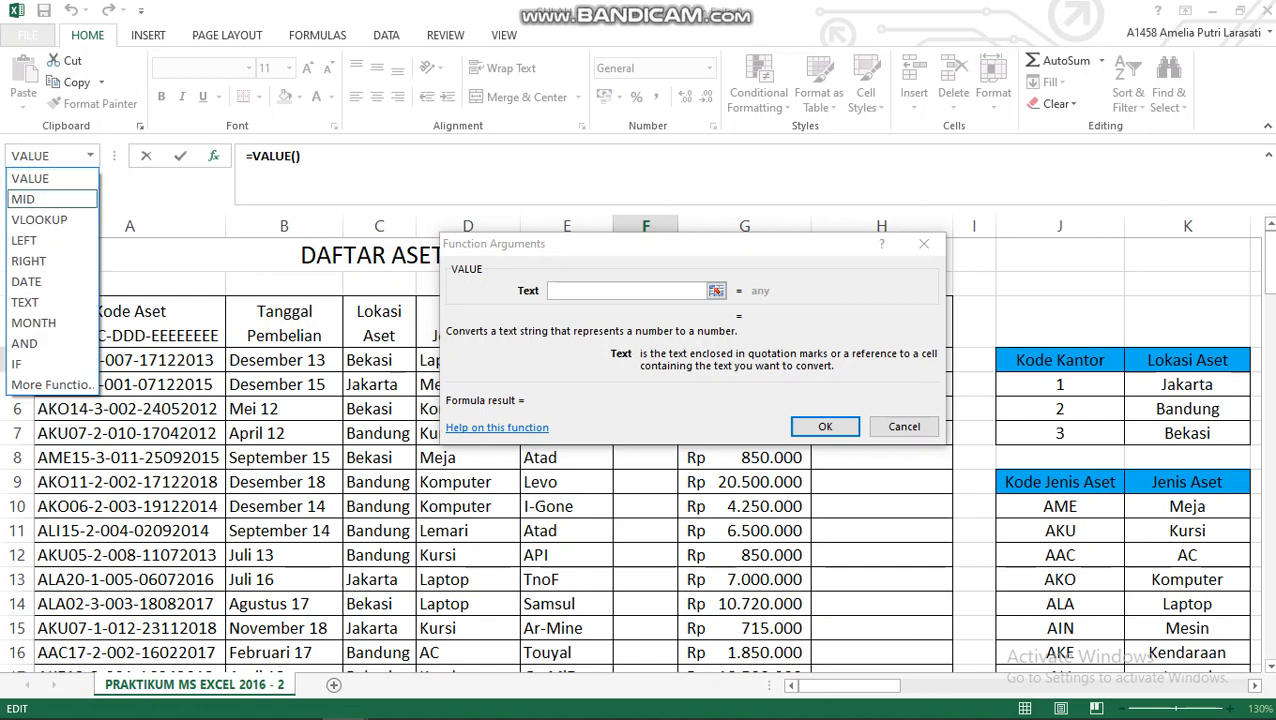
click(30, 199)
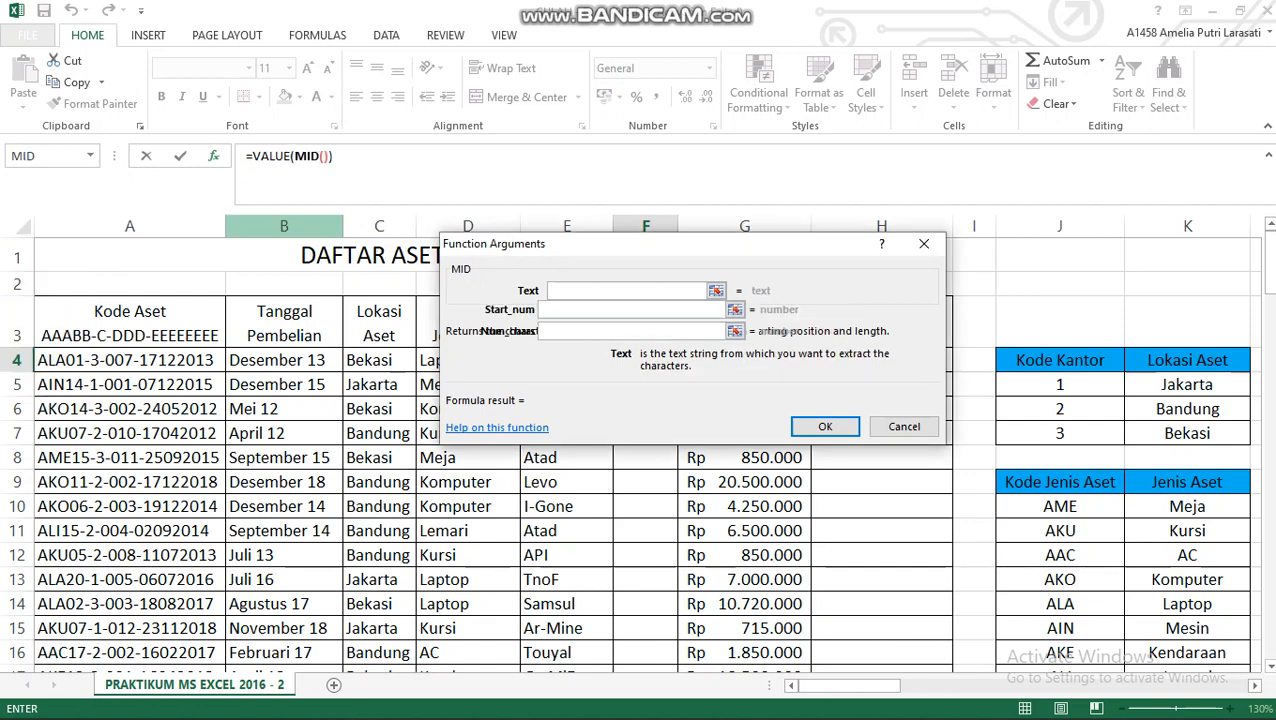
Set MID to take 3 characters from A4 starting at position 9, and confirm the F4 formula.
click(130, 360)
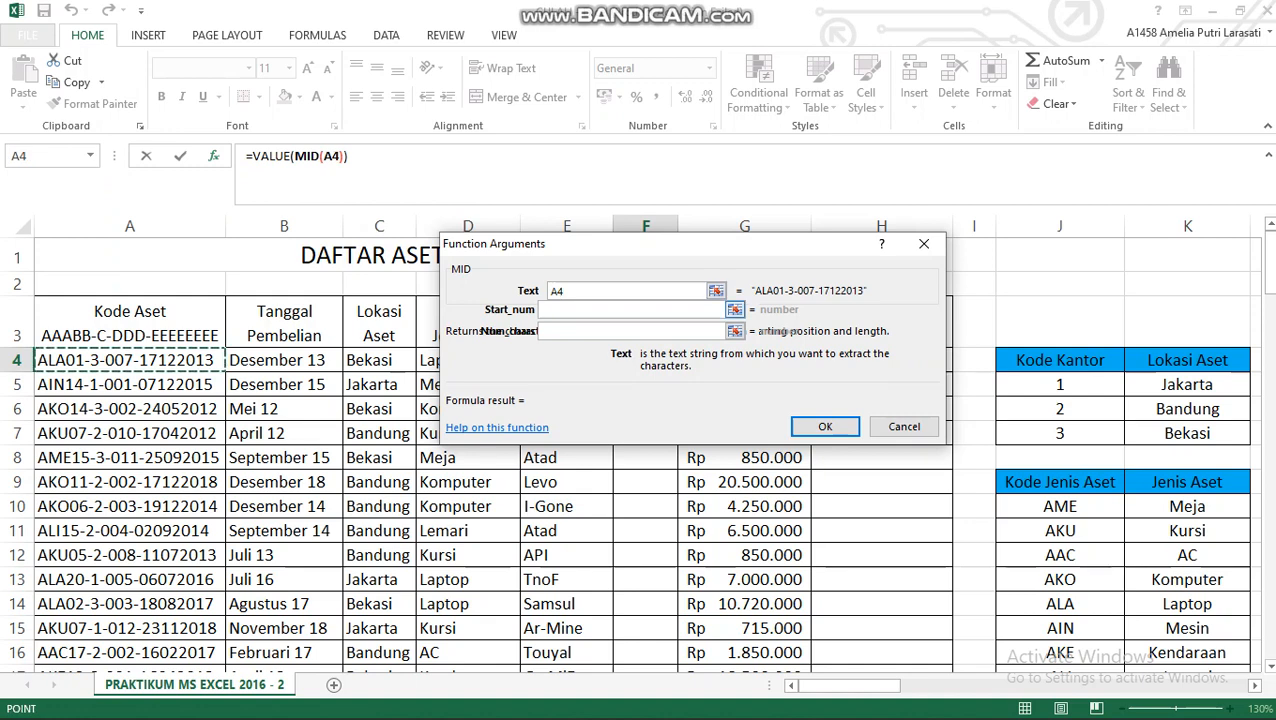
click(630, 310)
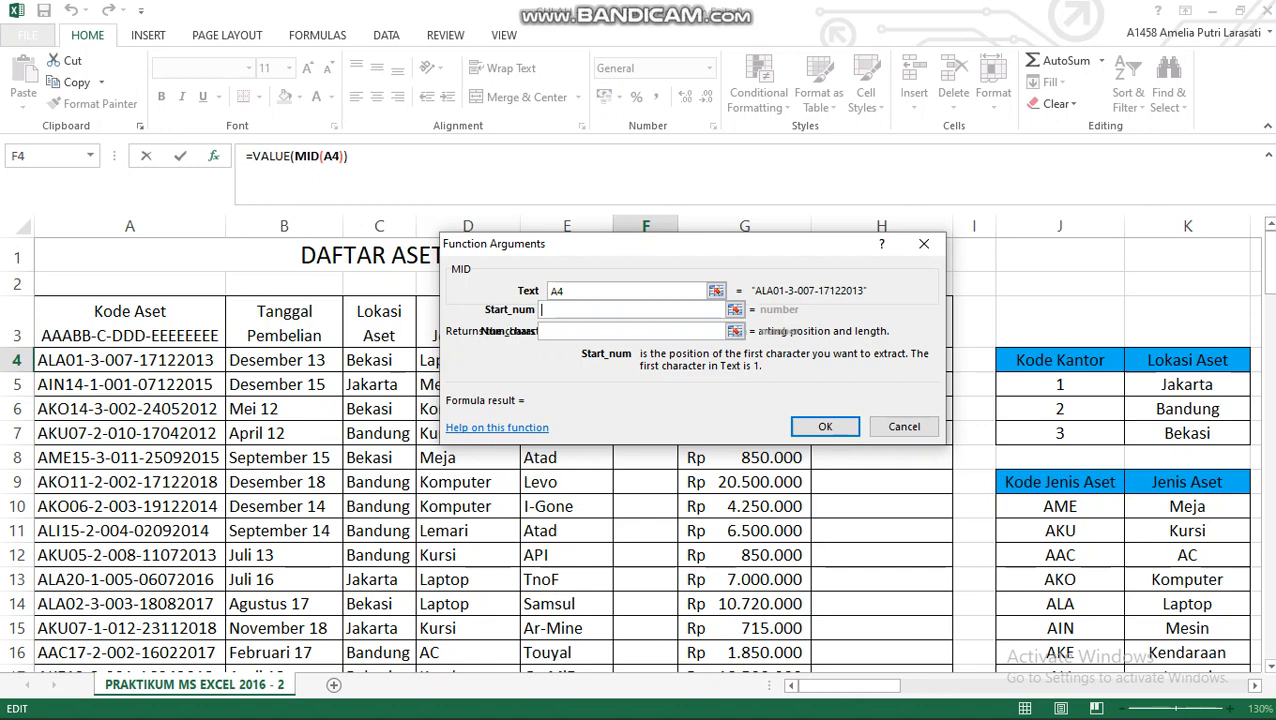
text(9)
key(Tab)
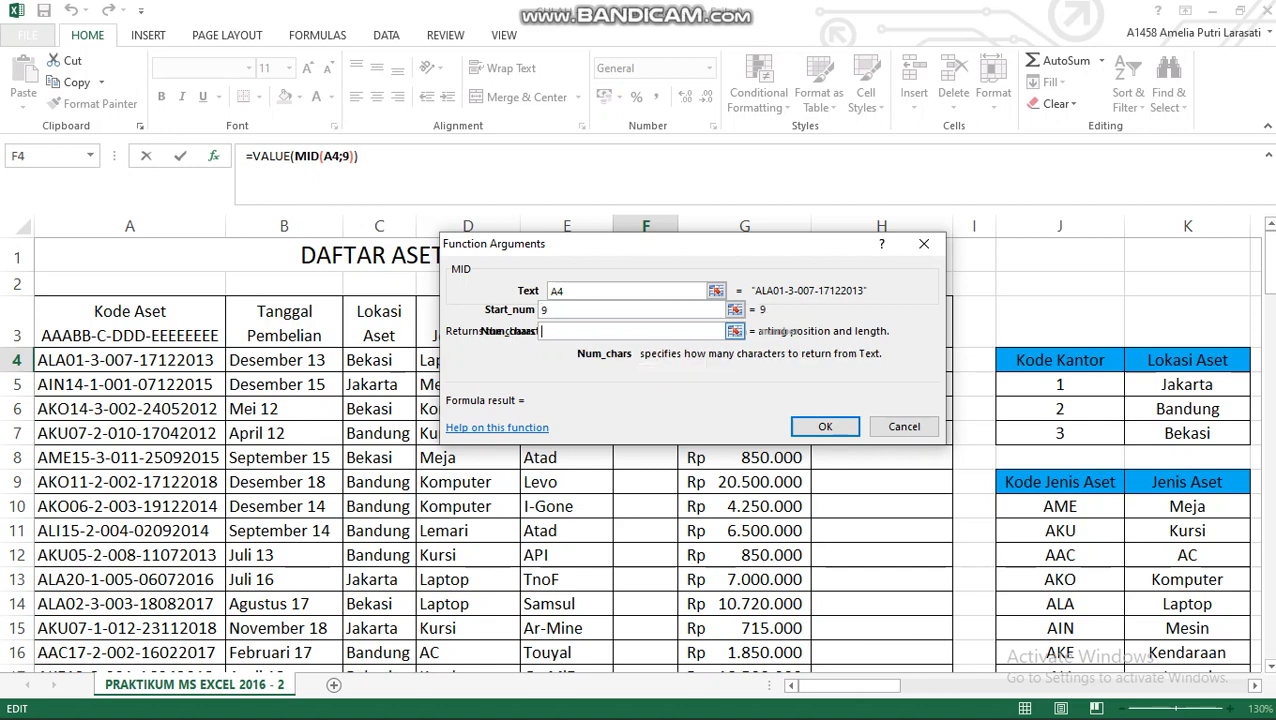
text(3)
click(371, 156)
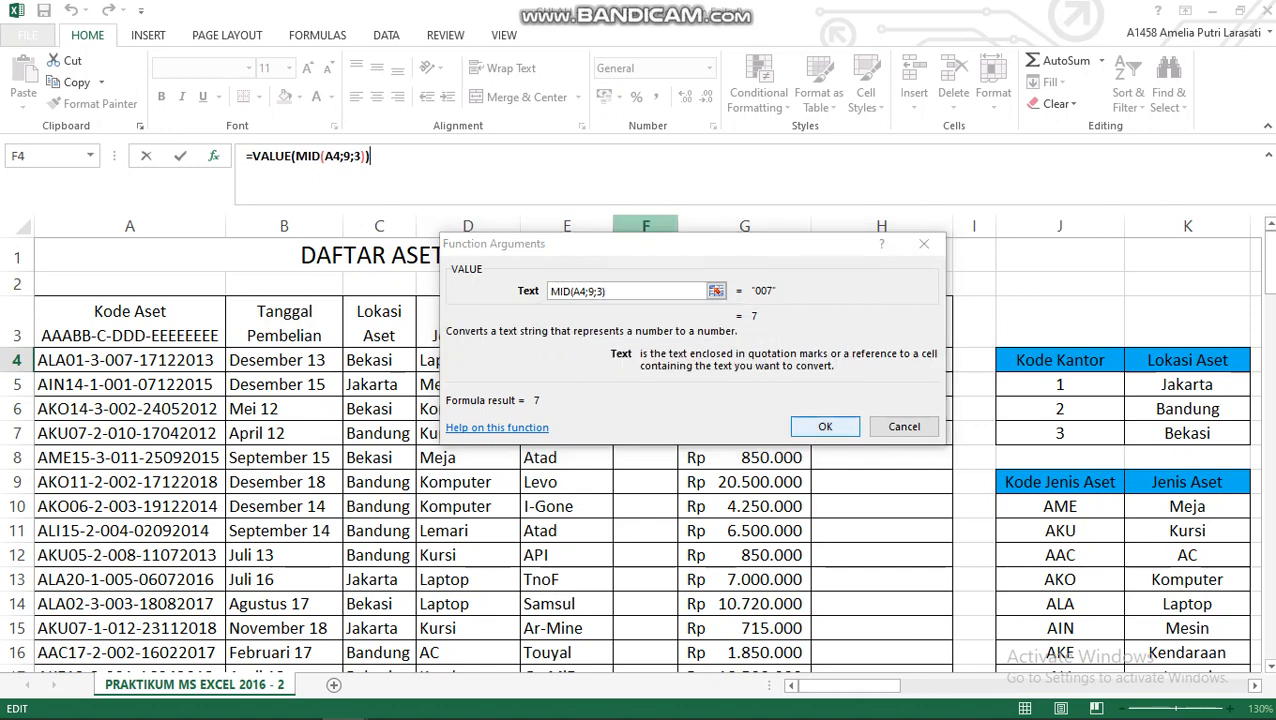
click(825, 426)
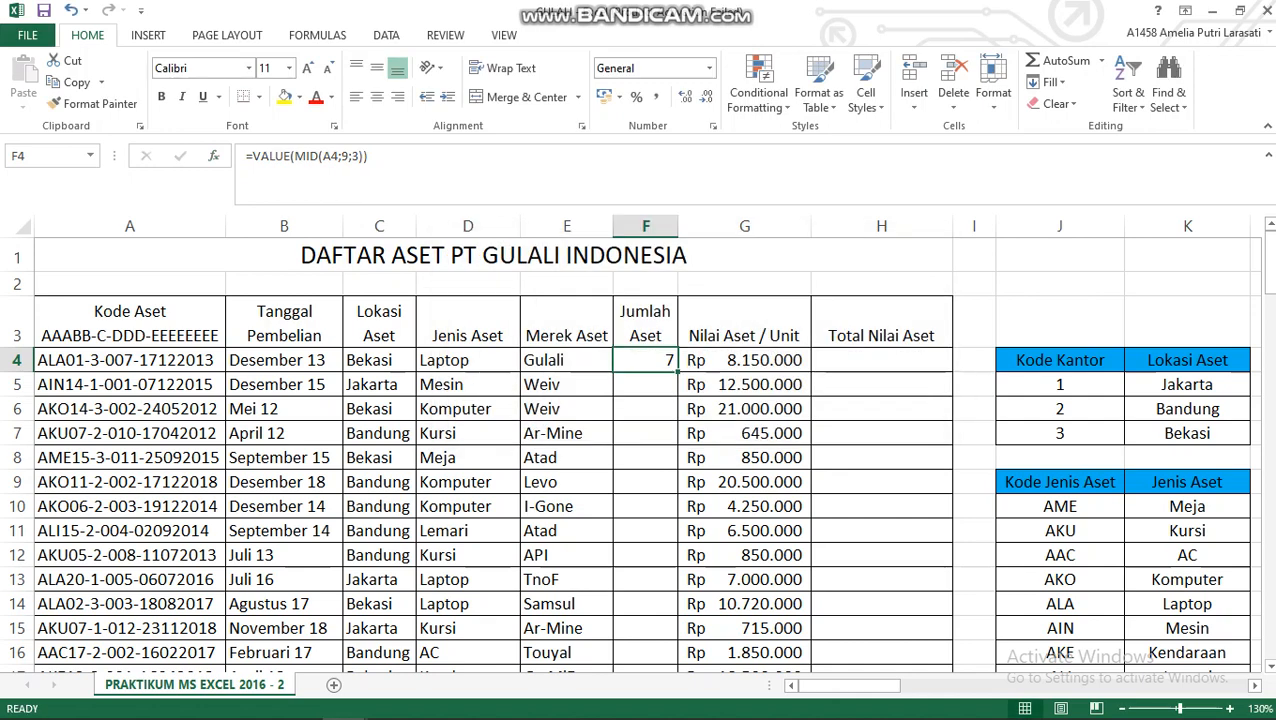
Fill the F4 formula down the Jumlah Aset column to row 103.
drag(678, 371, 660, 616)
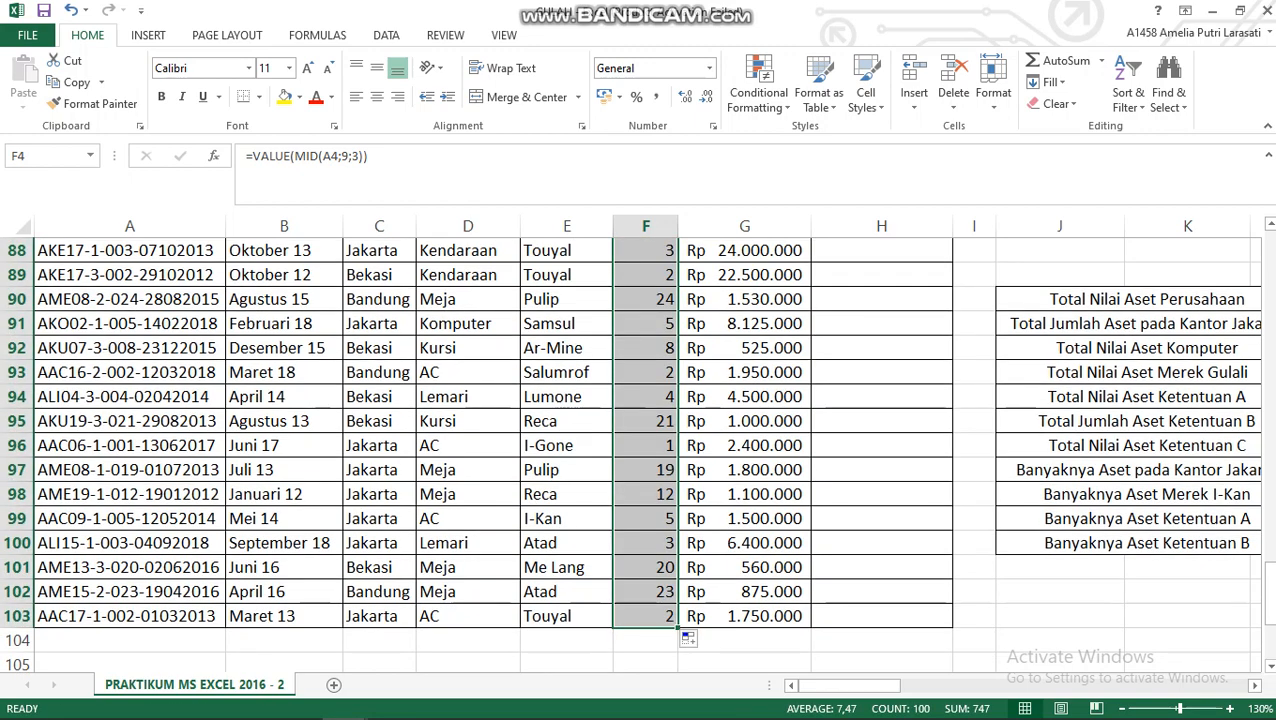
scroll(640, 450, up, 16)
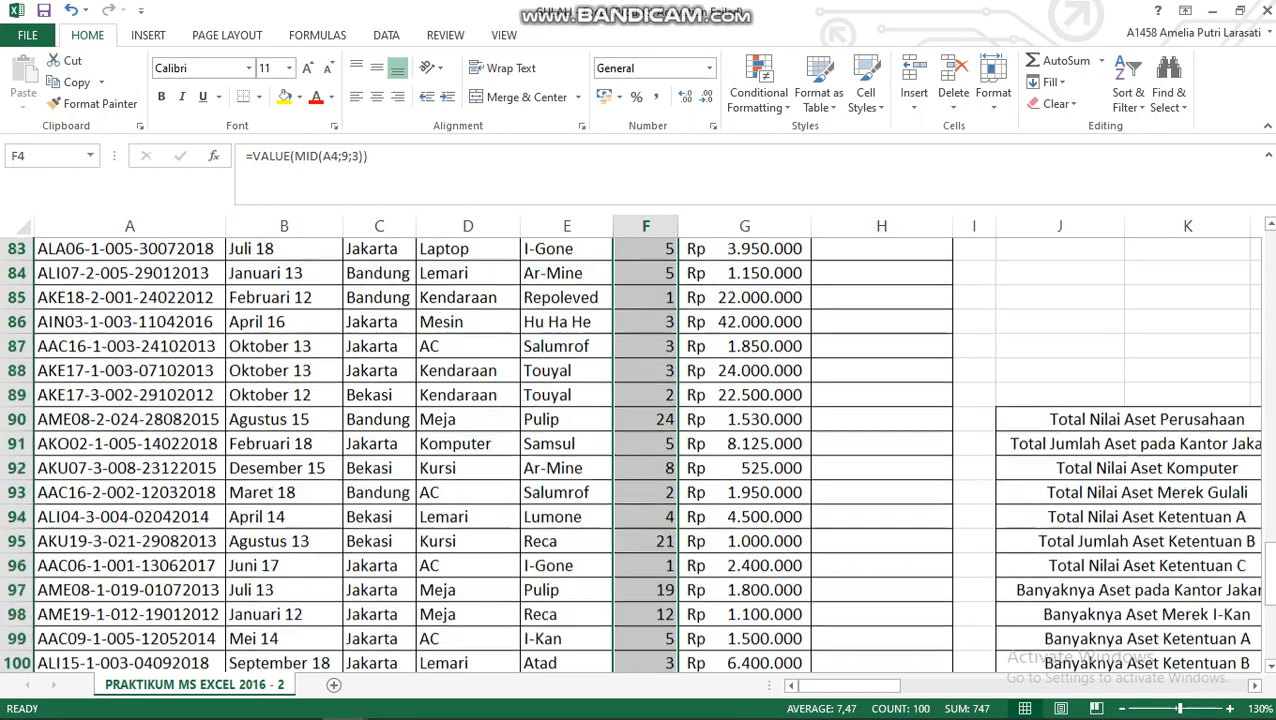
scroll(640, 450, up, 13)
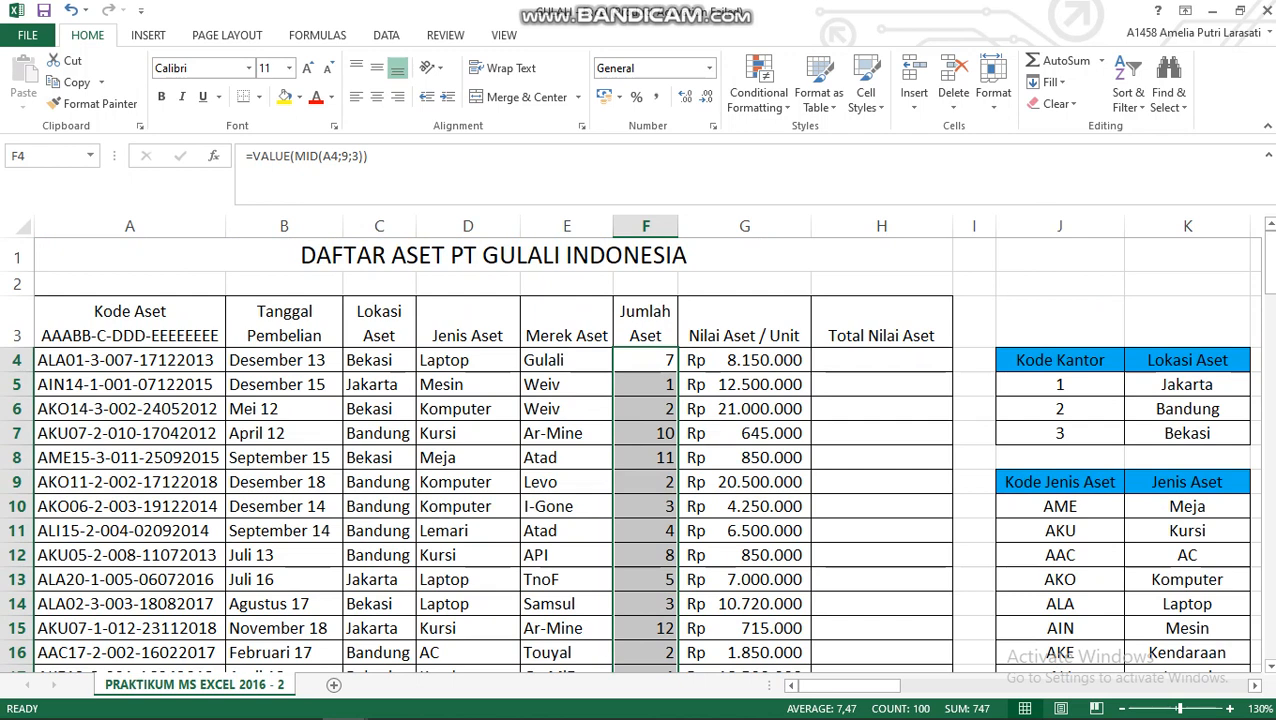
Select cell H4, check the Total Nilai Aset instruction in Modul Lab SI.pdf in the browser, and return to the Excel workbook.
click(882, 360)
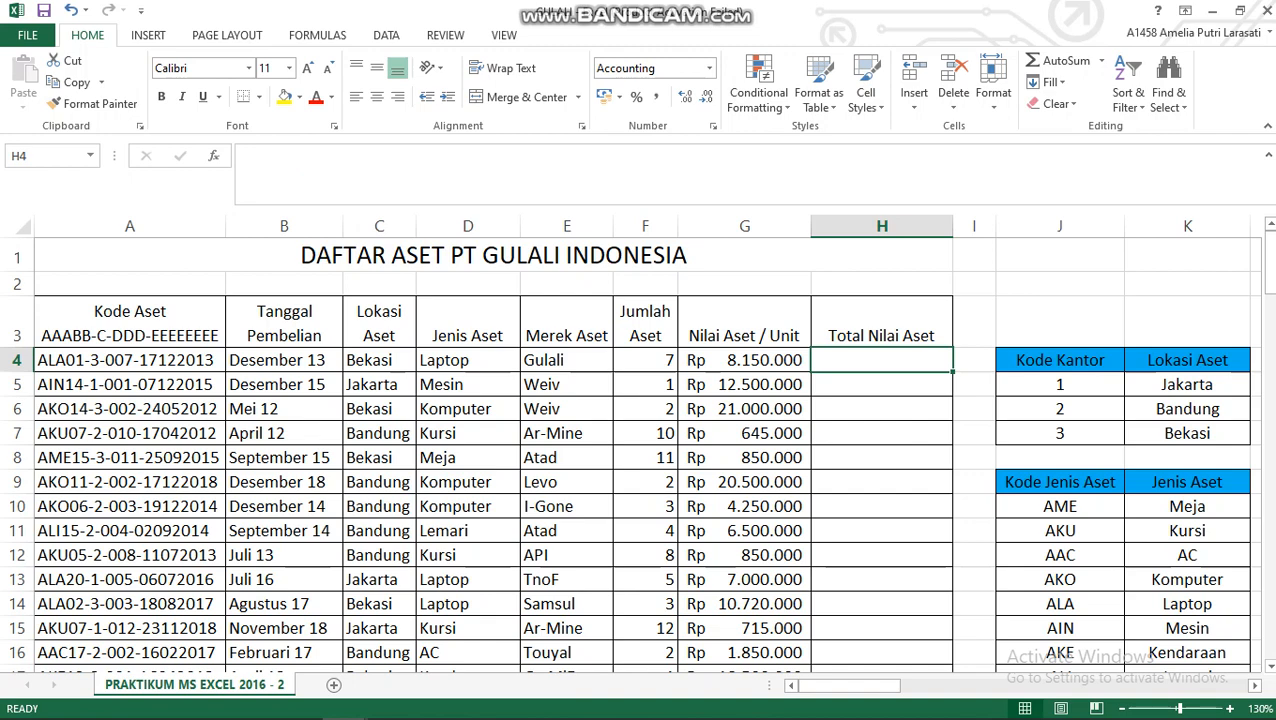
click(299, 701)
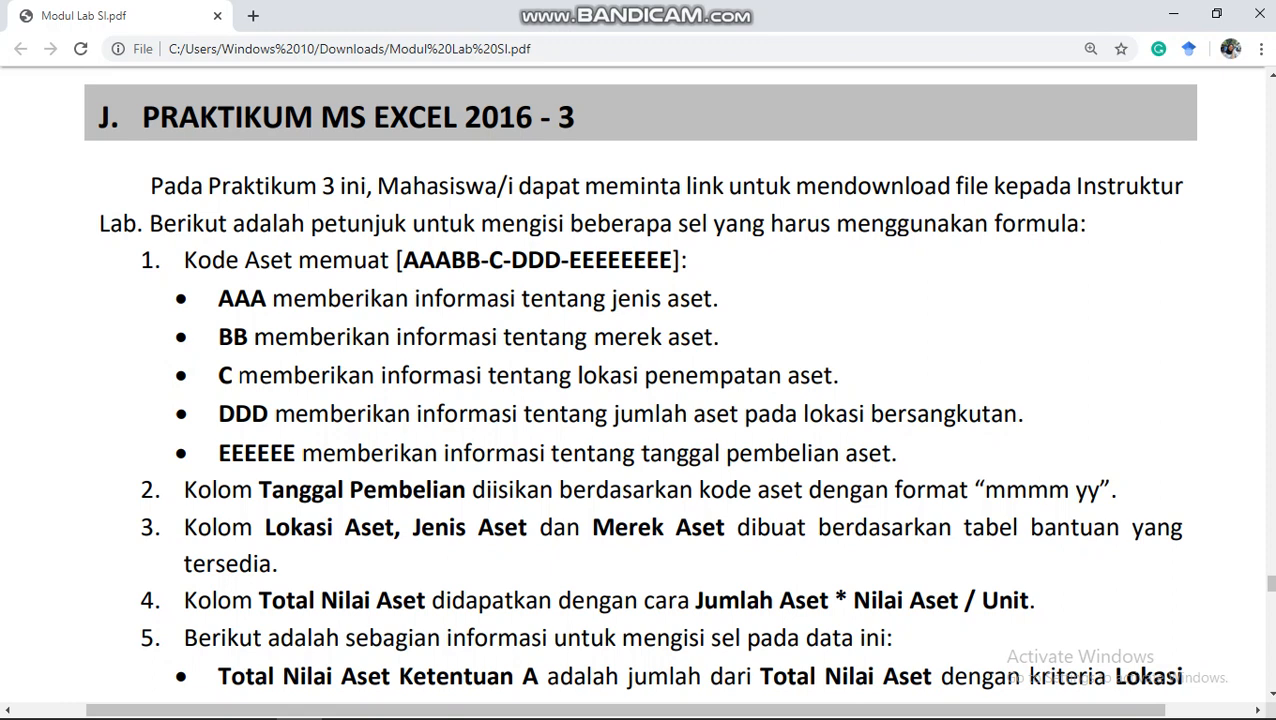
click(345, 701)
click(242, 620)
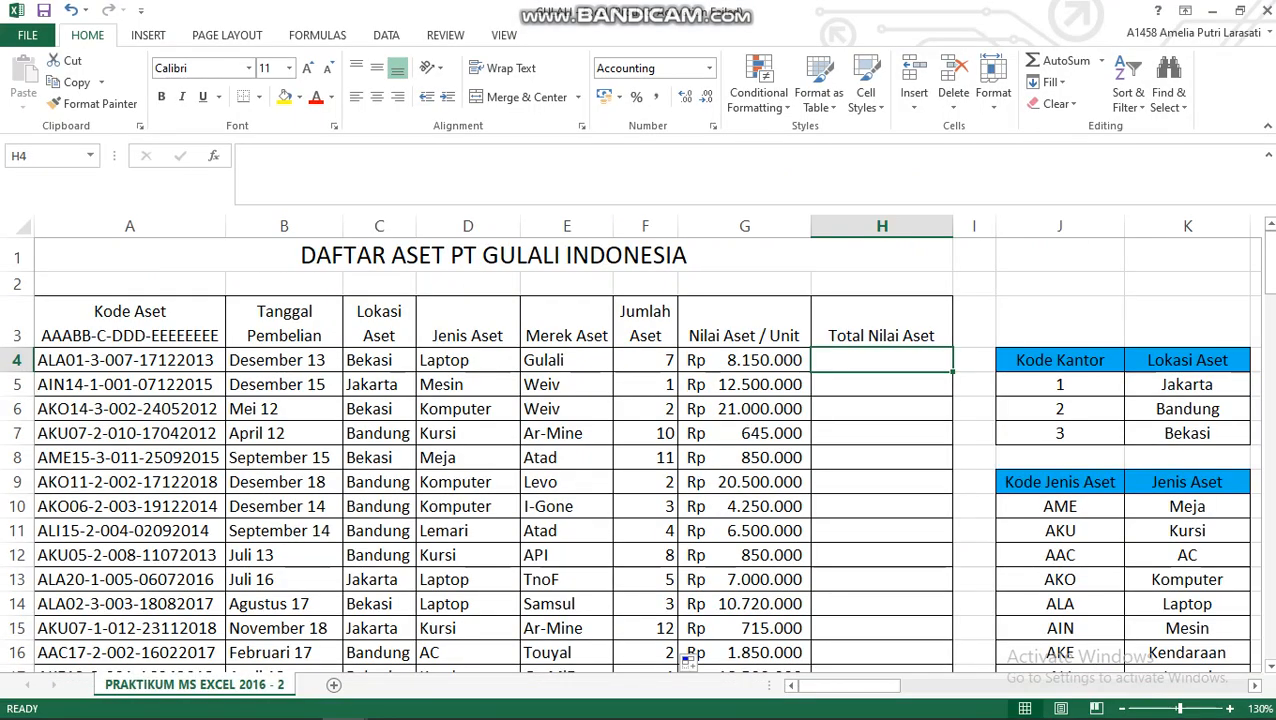
Calculate the first Total Nilai Aset in cell H4 with the formula =F4*G4.
text(=)
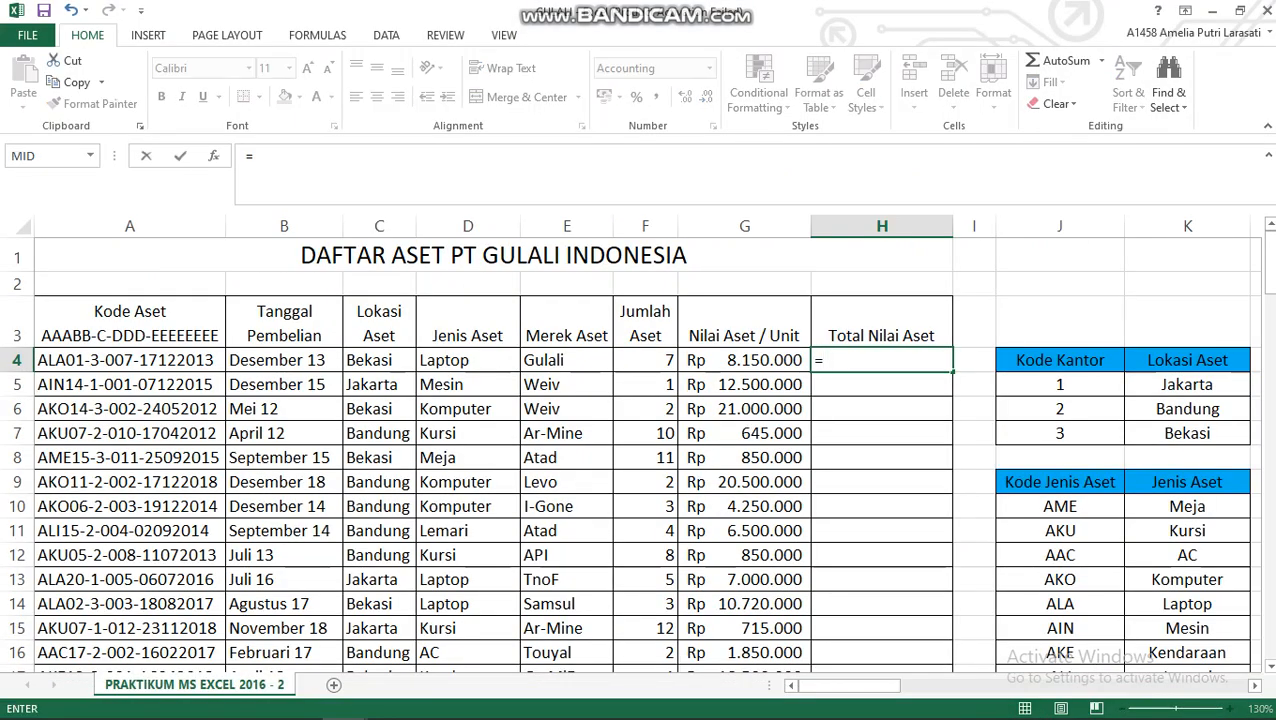
click(645, 360)
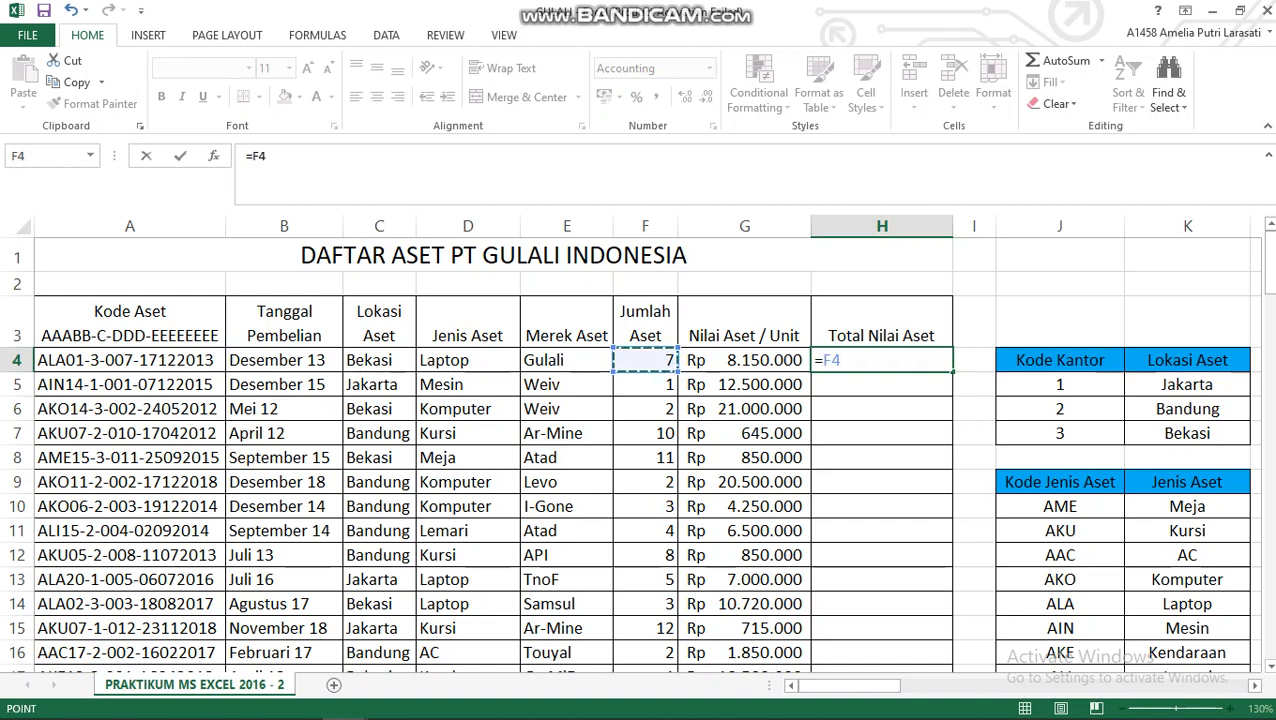
text(*)
click(744, 360)
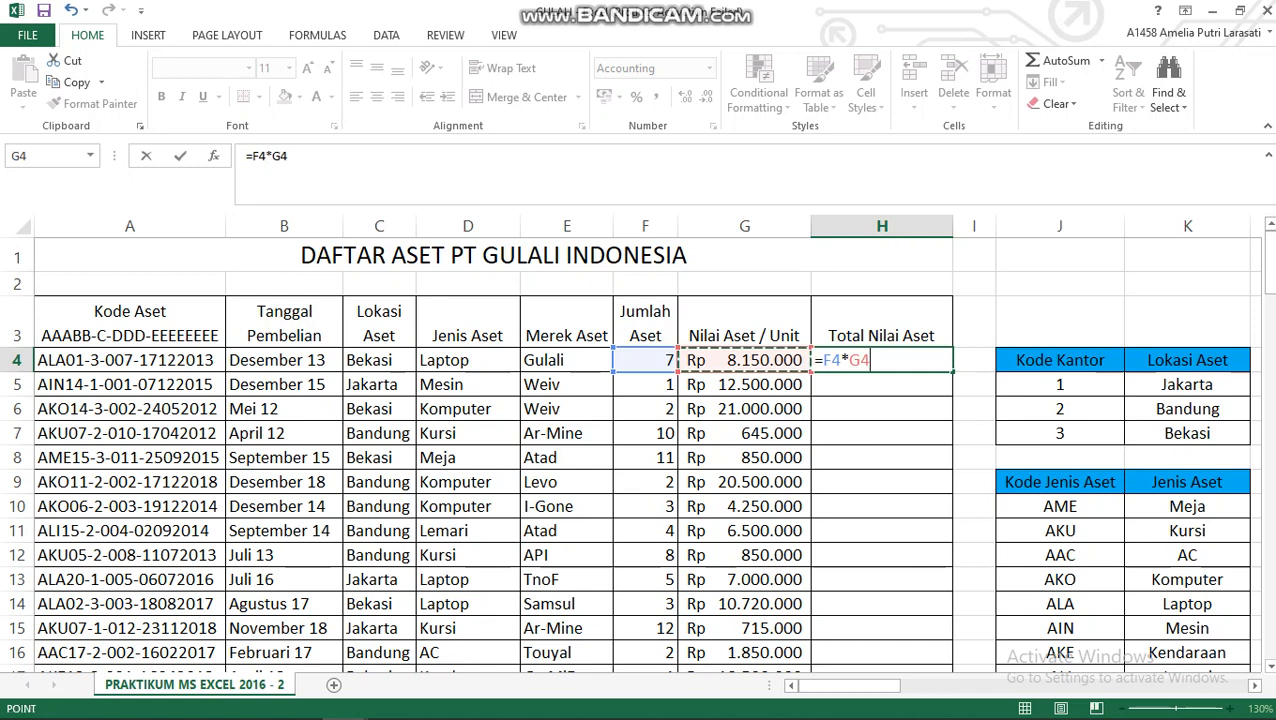
key(Return)
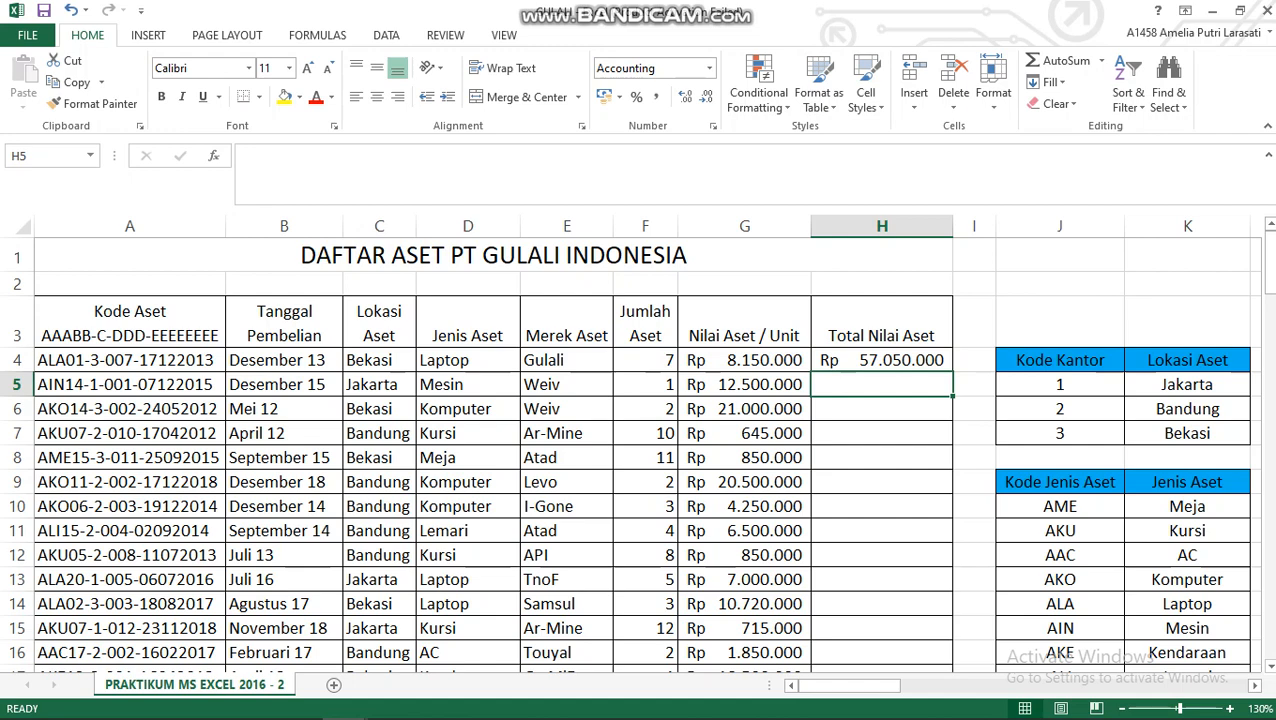
Fill the H4 formula down the Total Nilai Aset column to row 103.
click(882, 360)
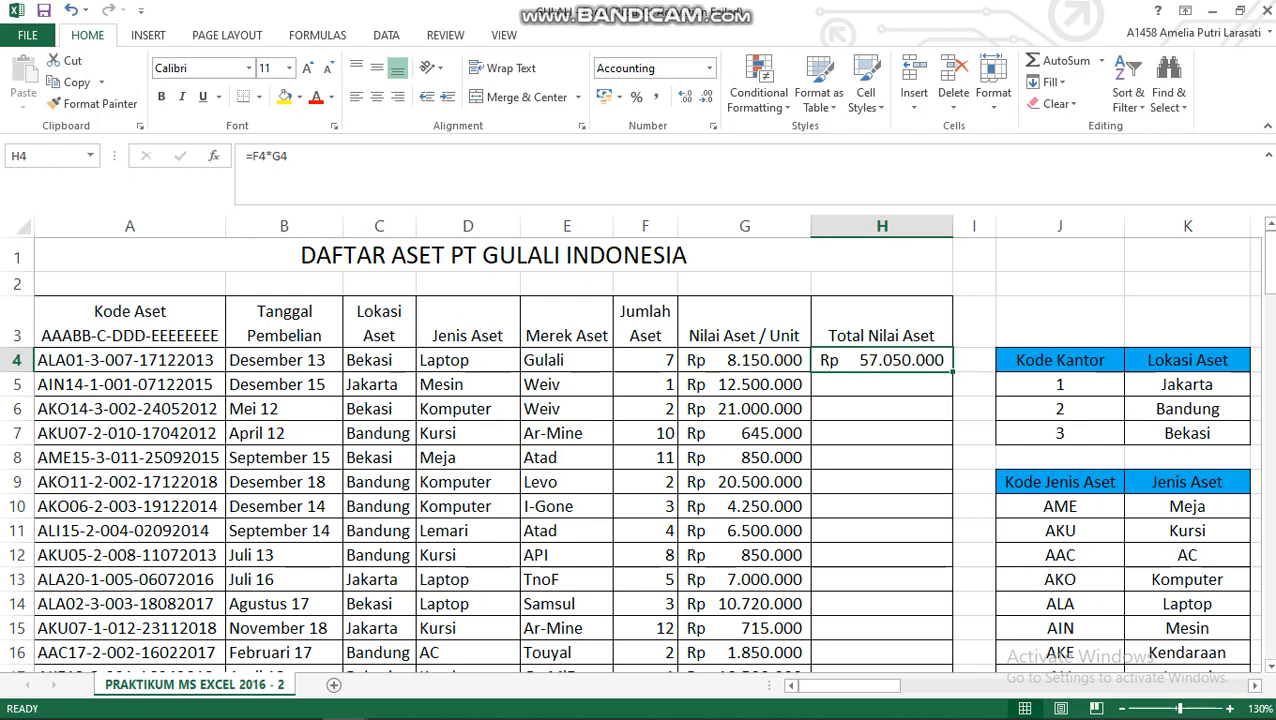
drag(953, 371, 905, 616)
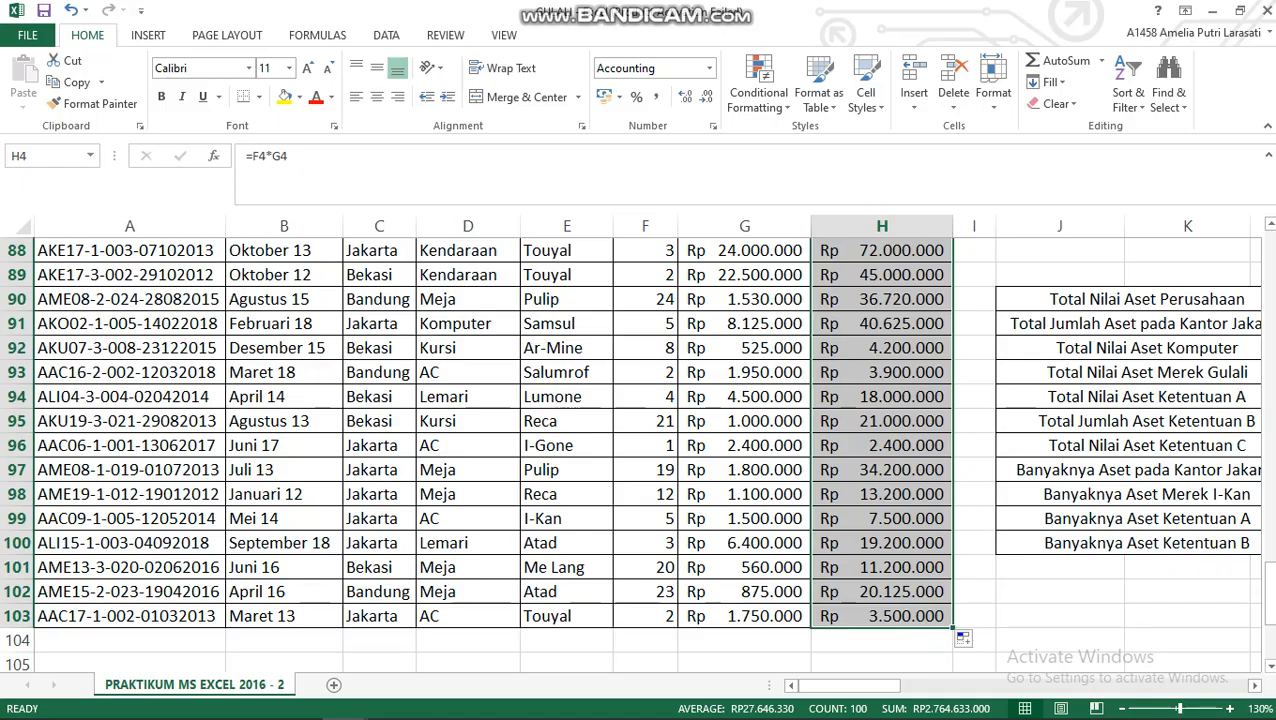
scroll(905, 616, up, 1)
scroll(640, 450, up, 13)
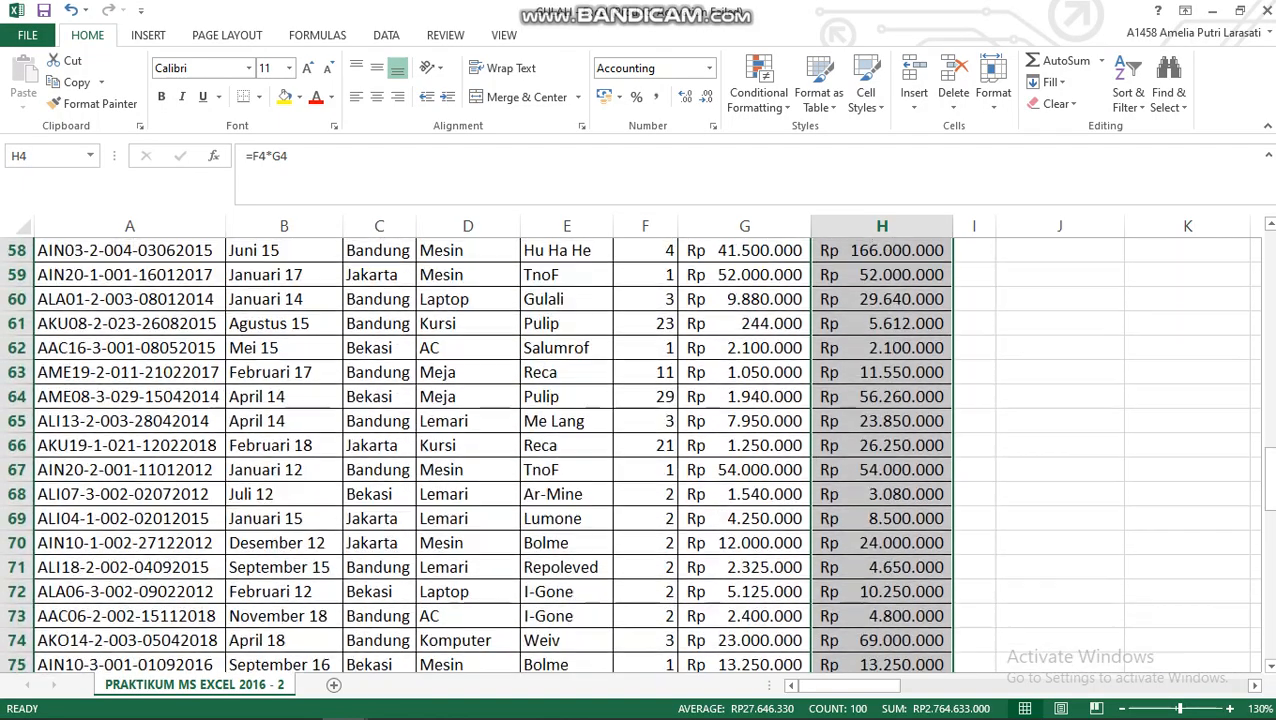
scroll(640, 450, up, 12)
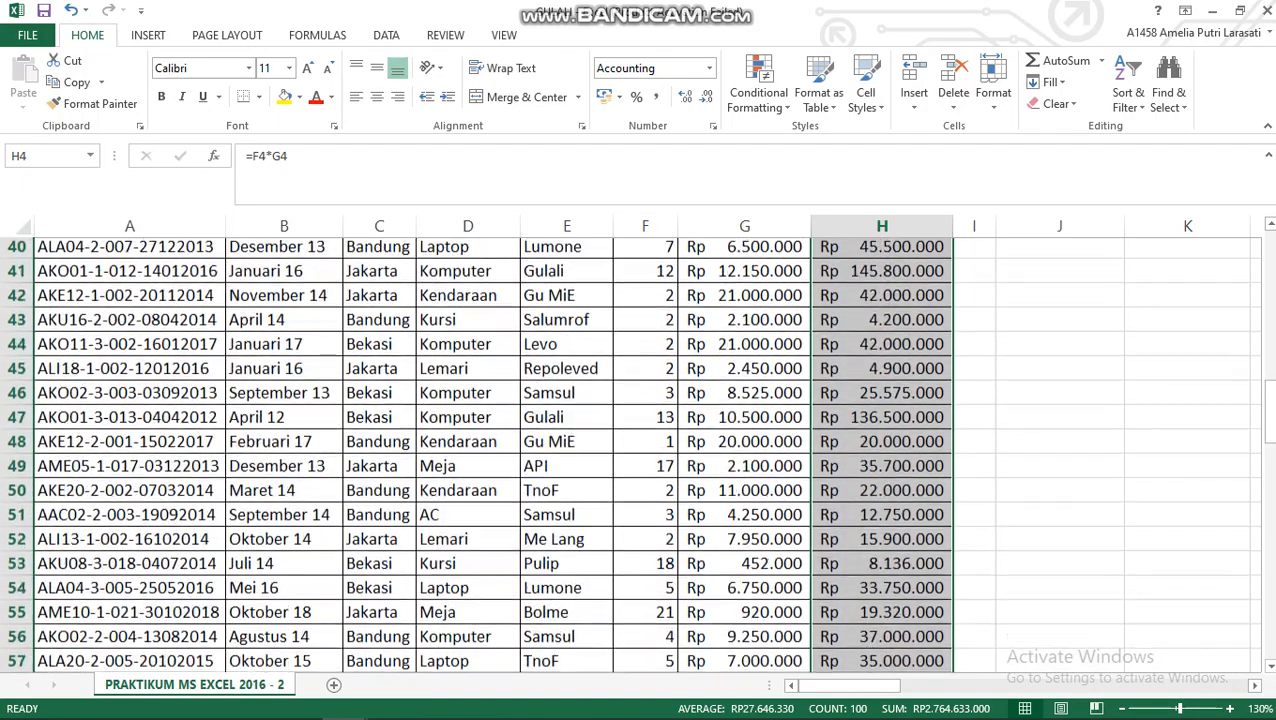
scroll(640, 450, up, 4)
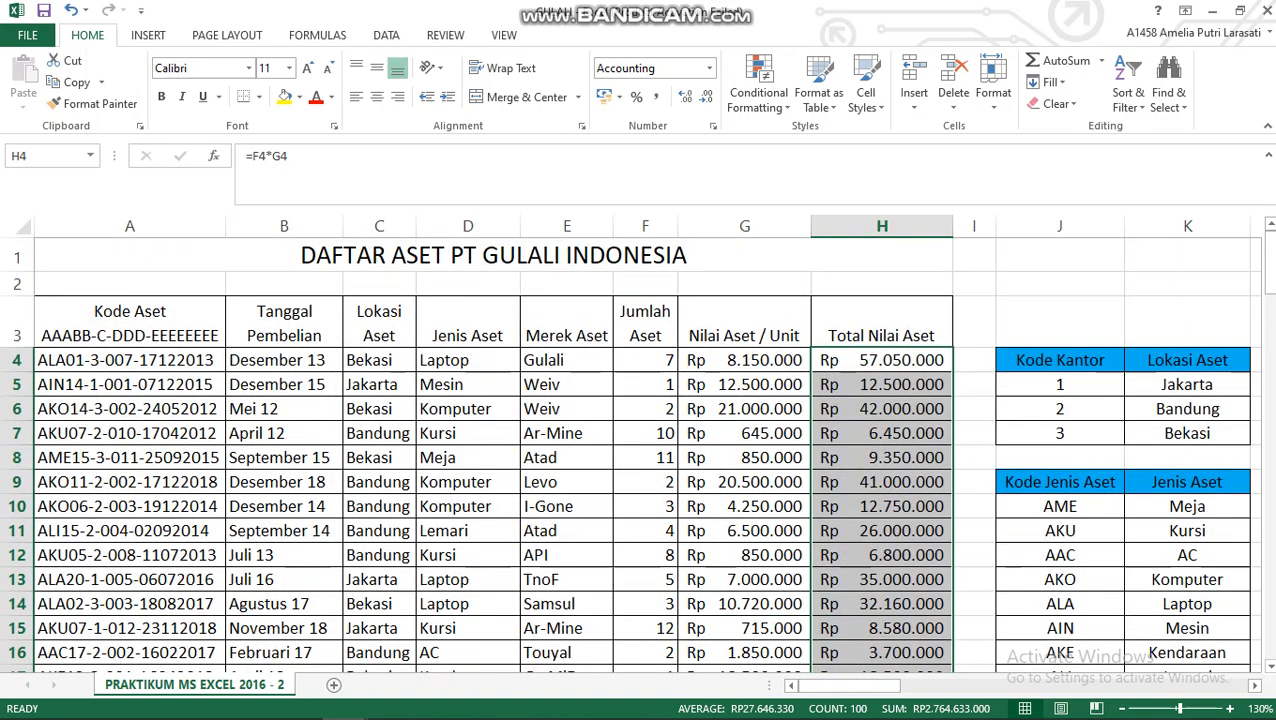
click(974, 322)
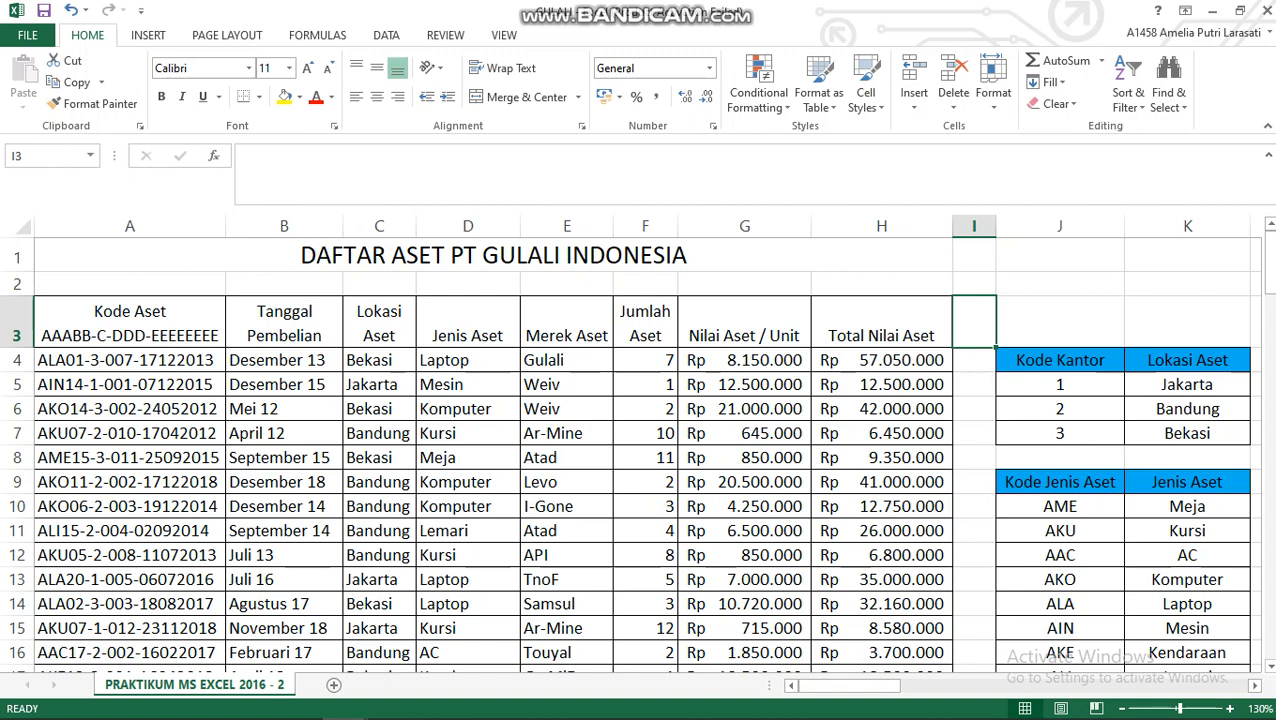
Review the summary table beside rows 90 to 100, check its Ketentuan criteria in Modul Lab SI.pdf in the browser, and return to the Excel workbook.
drag(1268, 268, 1268, 600)
scroll(645, 440, right, 3)
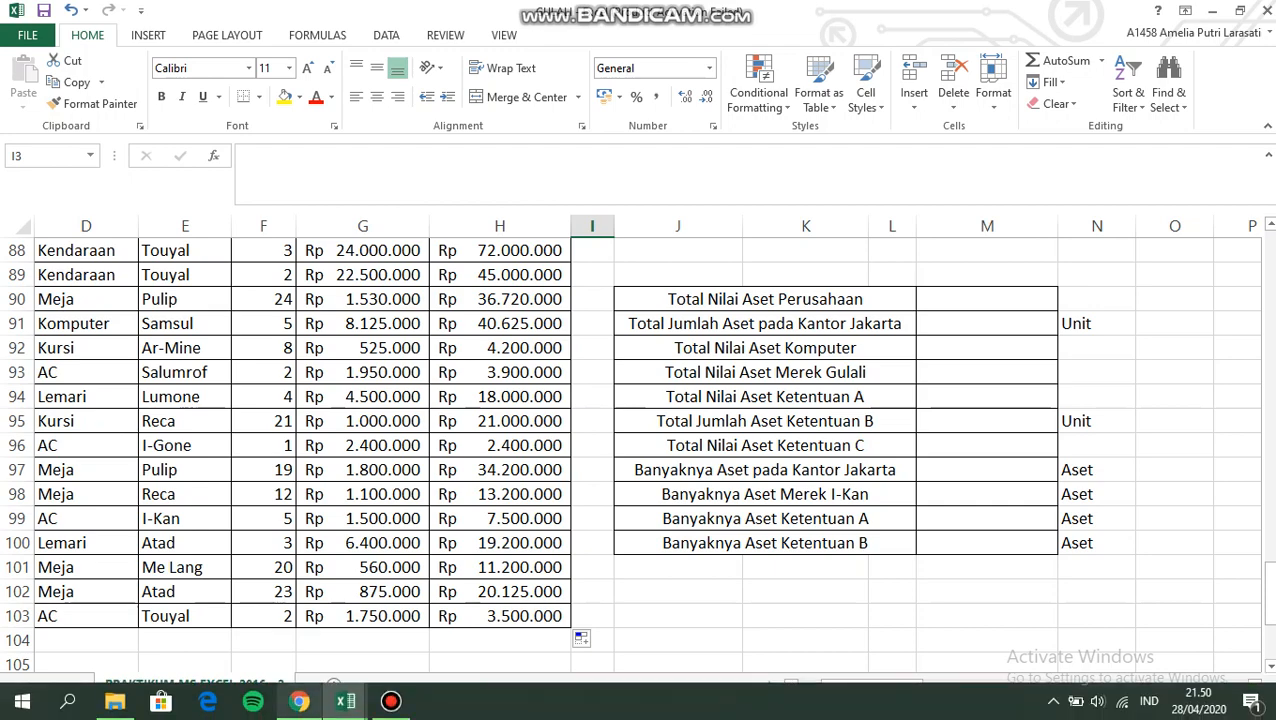
click(299, 701)
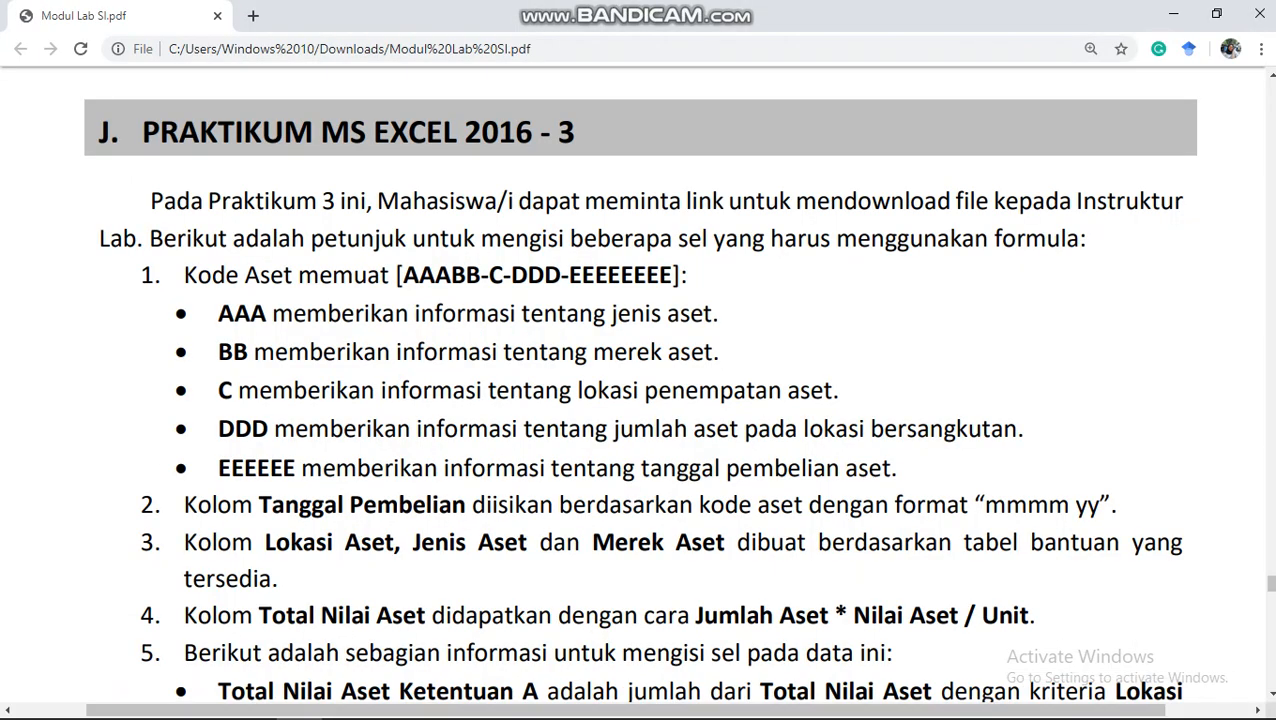
scroll(640, 384, down, 3)
scroll(640, 384, down, 2)
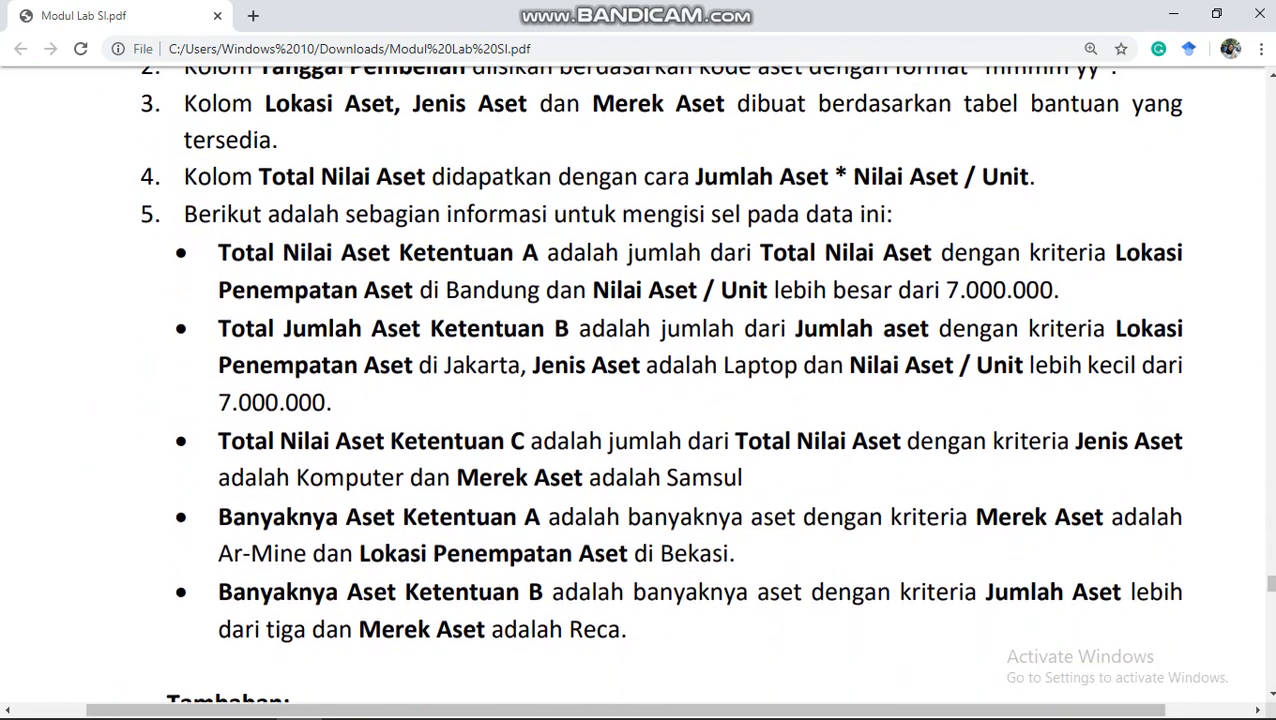
scroll(640, 384, down, 1)
scroll(640, 384, down, 1)
scroll(640, 384, up, 1)
scroll(640, 384, up, 1)
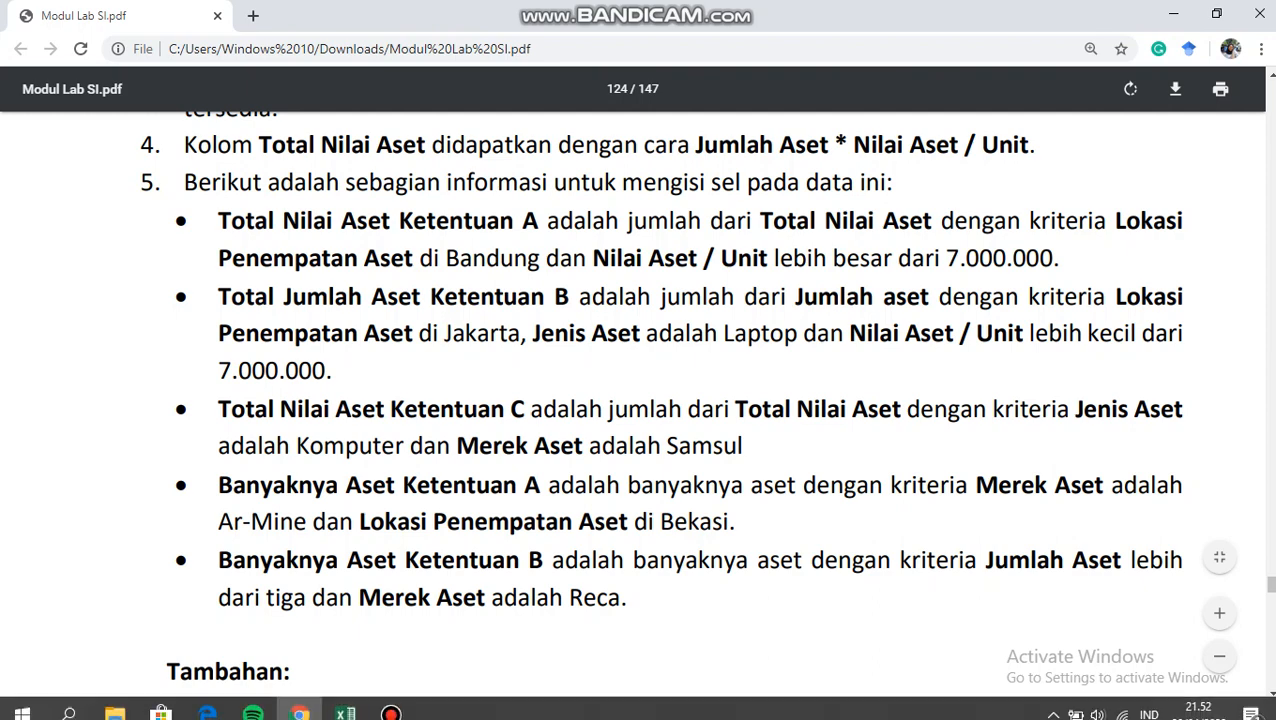
mouse_move(345, 701)
click(445, 610)
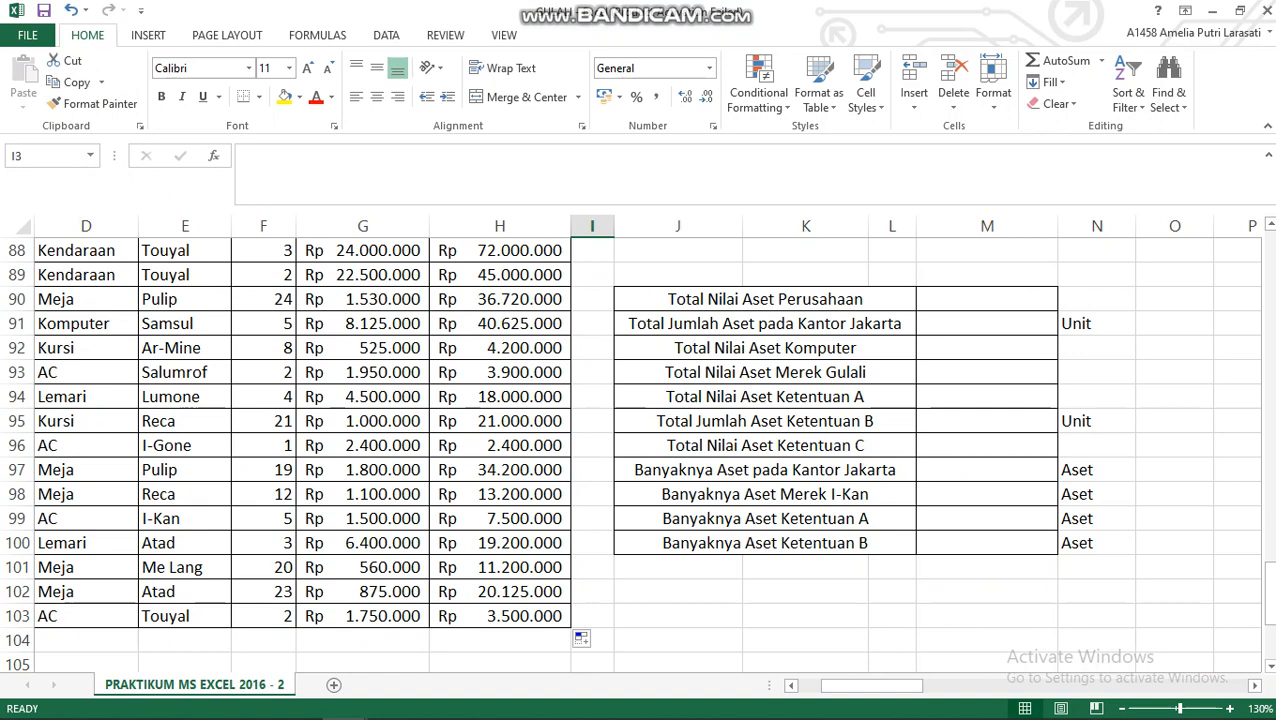
Calculate Total Nilai Aset Perusahaan in cell M90 with =SUM(H4:H103), and widen column M to fit the result.
click(987, 299)
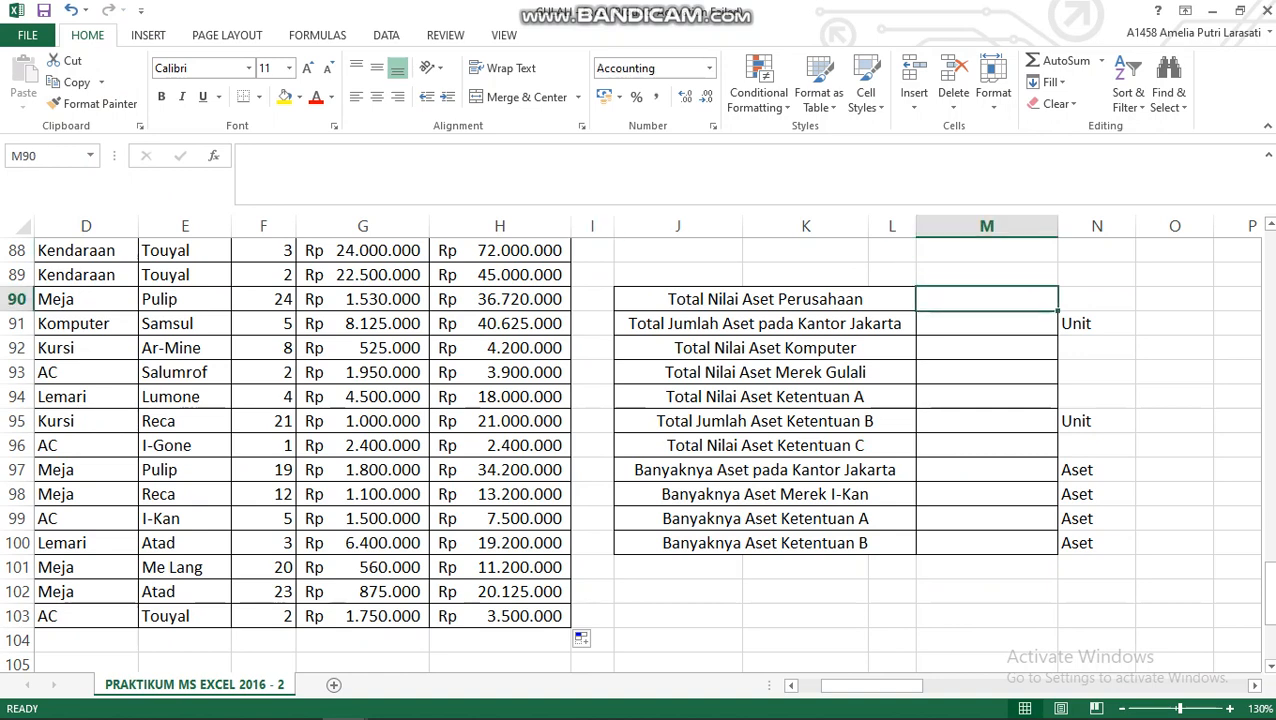
text(=)
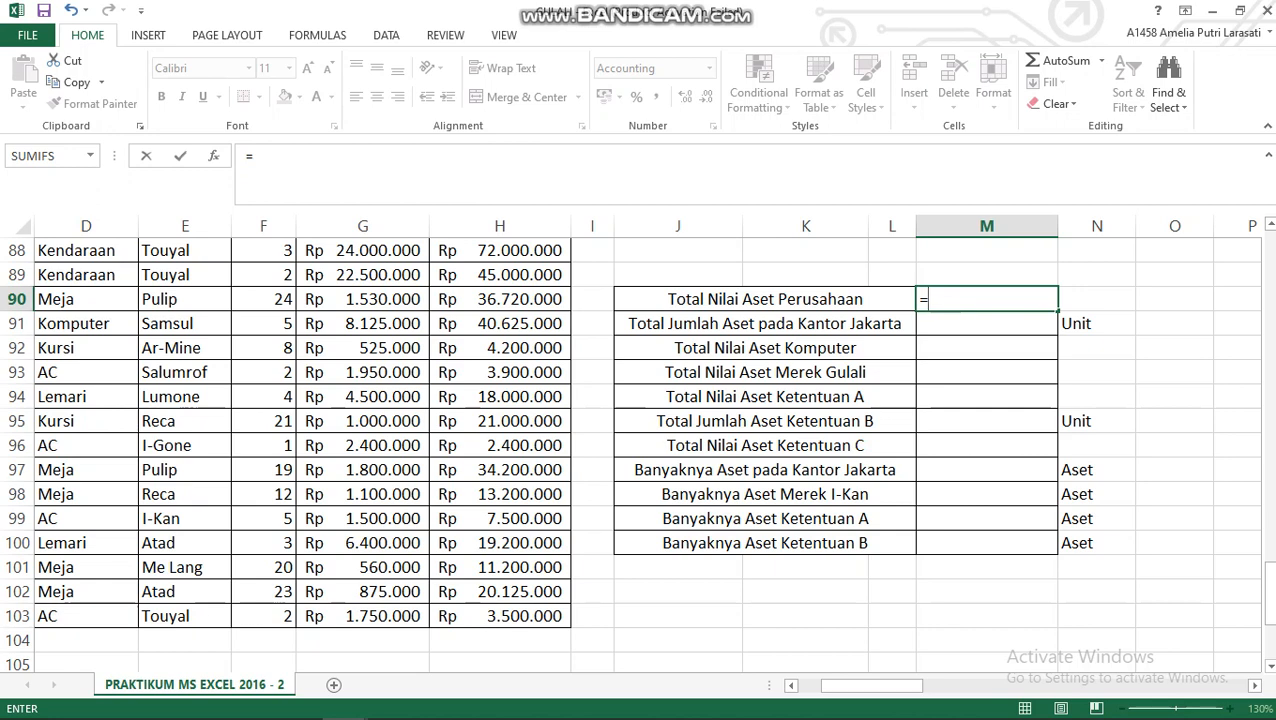
text(SUM)
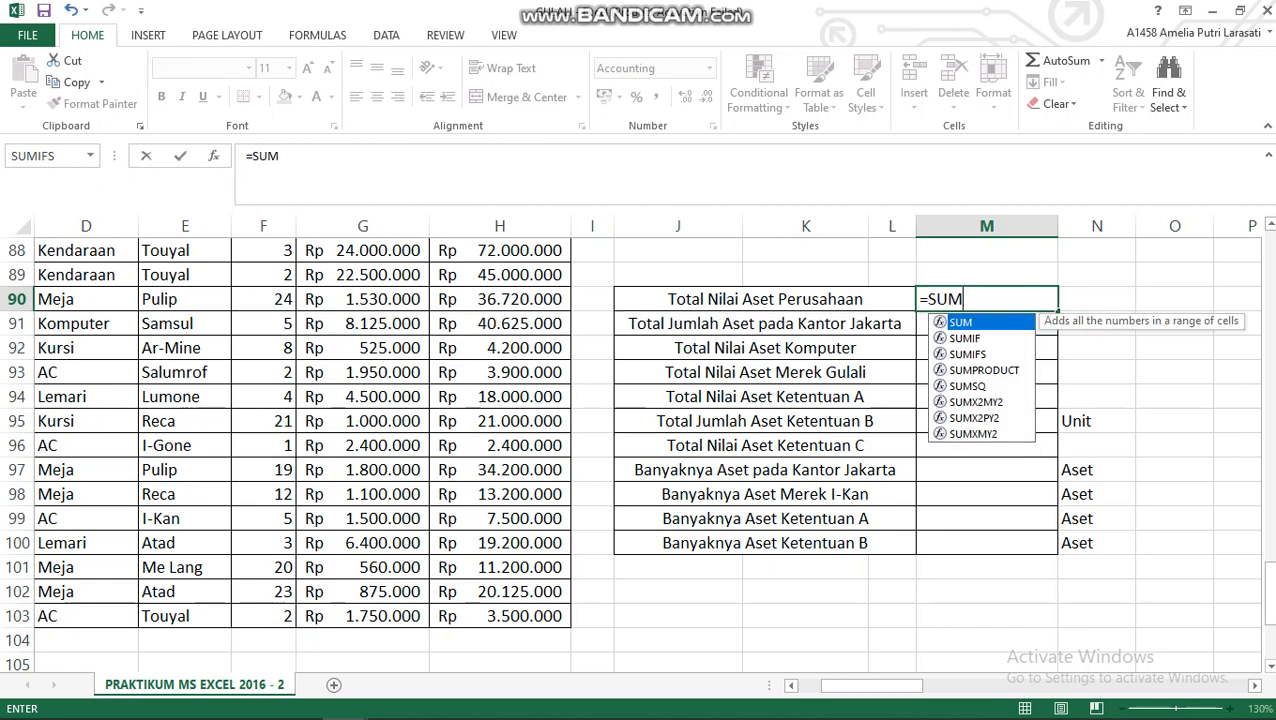
text(()
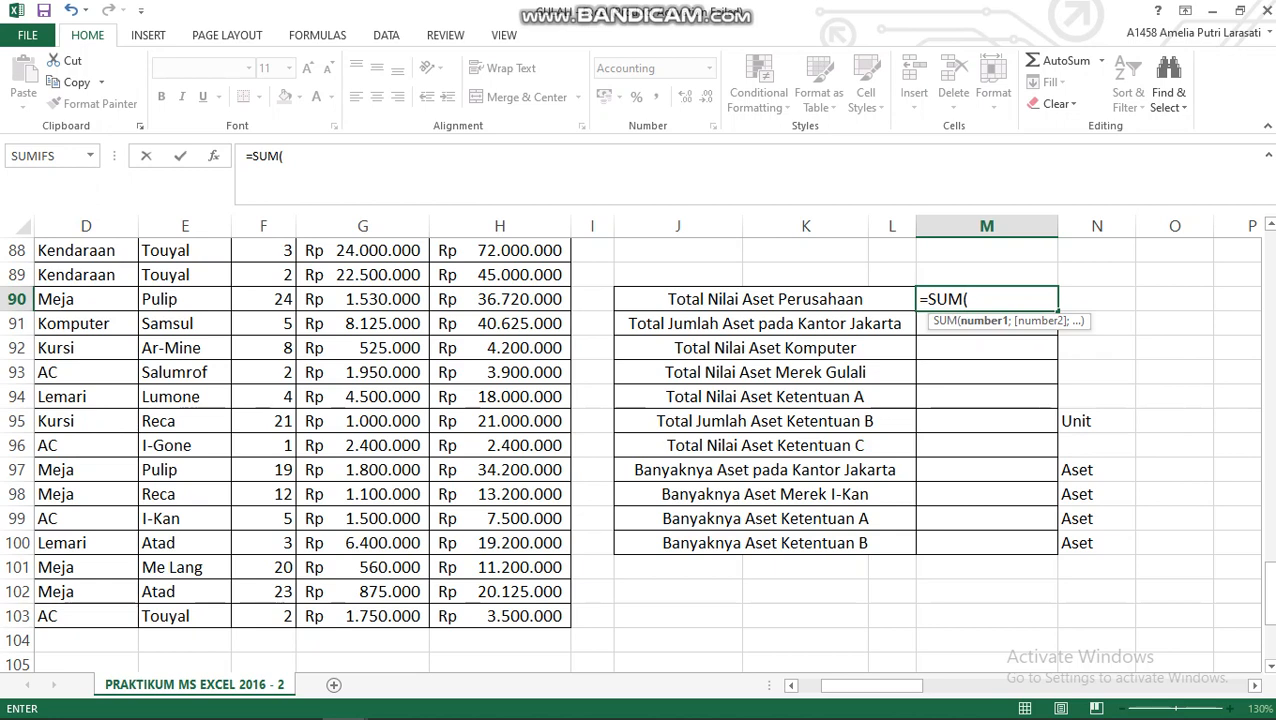
click(500, 251)
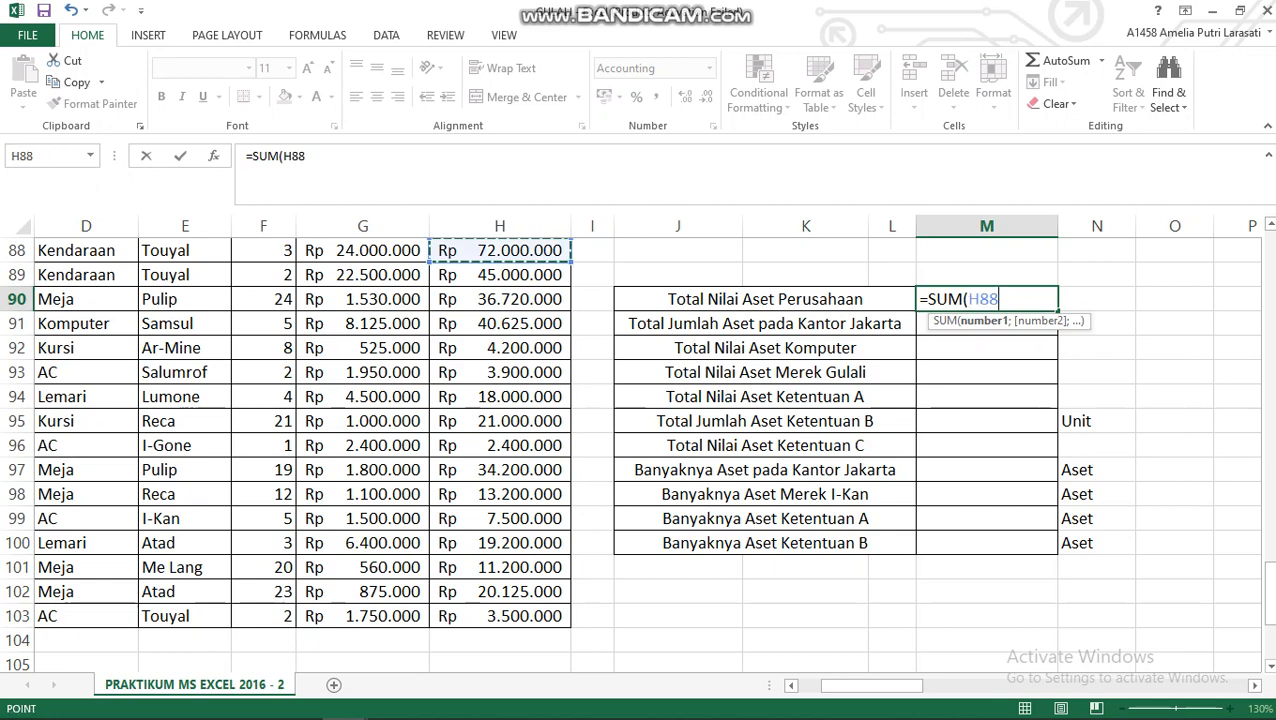
key(Up)
key(Up)
key(Up)
key(Up)
key(Up)
key(Up)
key(Up)
key(Up)
key(Up)
key(Up)
key(Up)
key(Up)
key(Up)
key(Up)
key(Up)
key(Up)
key(Up)
key(Up)
key(Up)
key(Up)
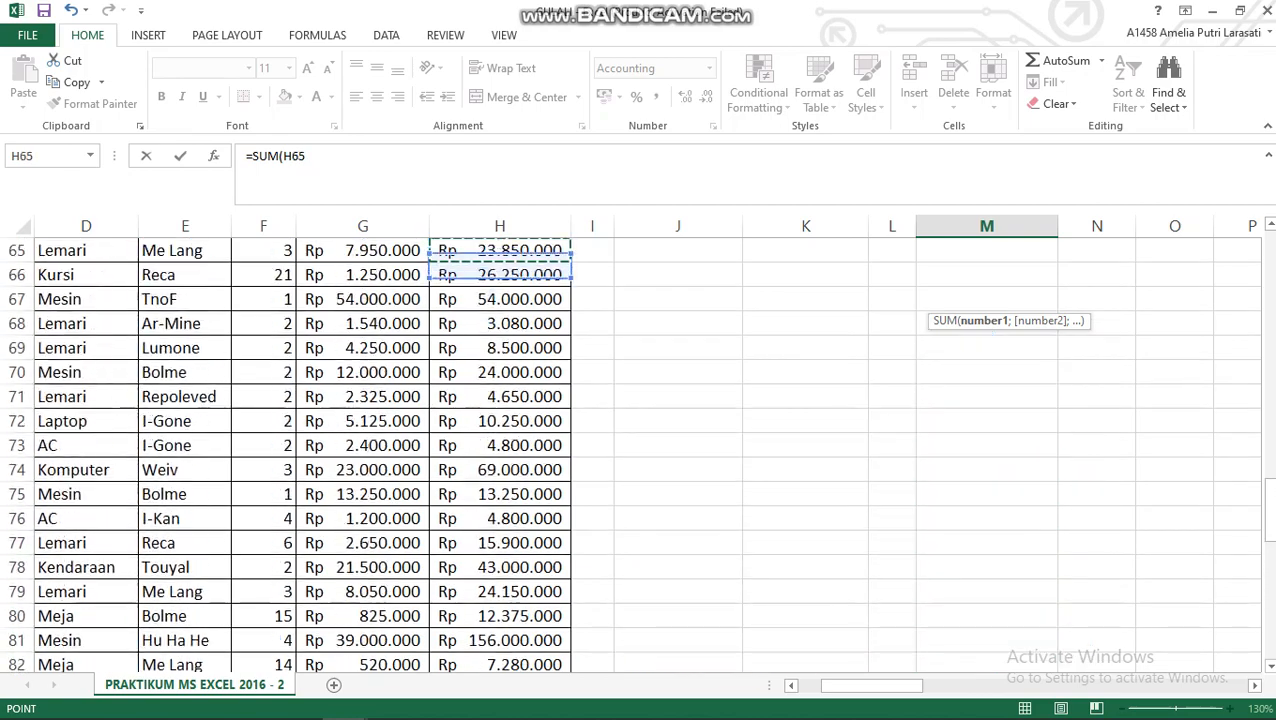
key(Up)
key(Up)
key(Up)
key(Up)
key(Up)
key(Up)
key(Up)
key(Up)
key(Up)
key(Up)
key(Up)
key(Up)
key(Up)
key(Up)
key(Up)
key(Up)
key(Up)
key(Up)
key(Up)
key(Up)
key(Up)
key(Up)
key(Up)
key(Up)
key(Up)
key(Up)
key(Up)
key(Up)
key(Up)
key(Up)
key(Up)
key(Up)
key(Up)
key(Up)
key(Up)
key(Up)
key(Up)
key(Up)
key(Up)
key(Up)
key(Up)
key(Up)
key(Up)
key(Up)
key(Up)
key(Up)
key(Up)
key(Up)
key(Up)
key(Up)
key(Up)
key(Up)
key(Up)
key(Up)
key(Up)
key(Up)
key(Up)
key(Up)
key(Up)
key(Up)
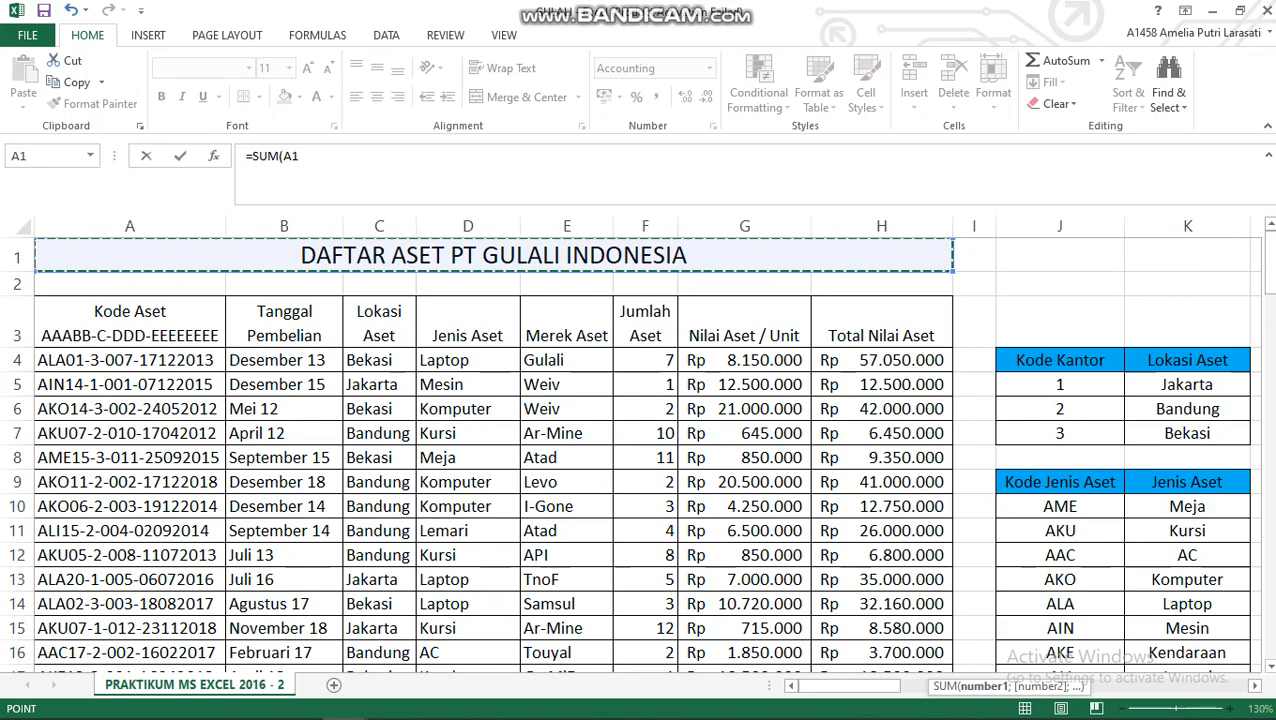
key(Down)
key(Down)
key(Down)
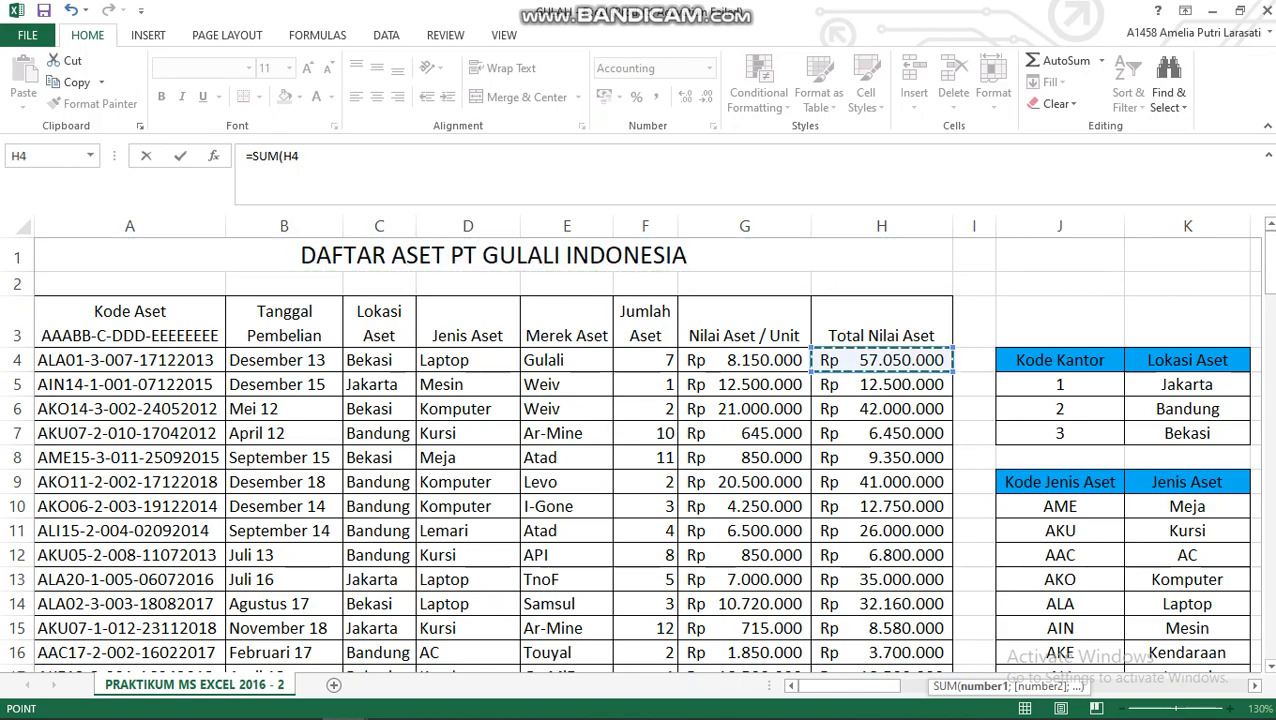
key(shift+Down)
key(shift+Down)
key(shift+Down)
key(shift+Down)
key(shift+Down)
key(shift+Down)
key(shift+Down)
key(shift+Down)
key(shift+Down)
key(shift+Down)
key(shift+Down)
key(shift+Down)
key(shift+Down)
key(shift+Down)
key(shift+Down)
key(shift+Down)
key(shift+Down)
key(shift+Down)
key(shift+Down)
key(shift+Down)
key(ctrl+shift+Down)
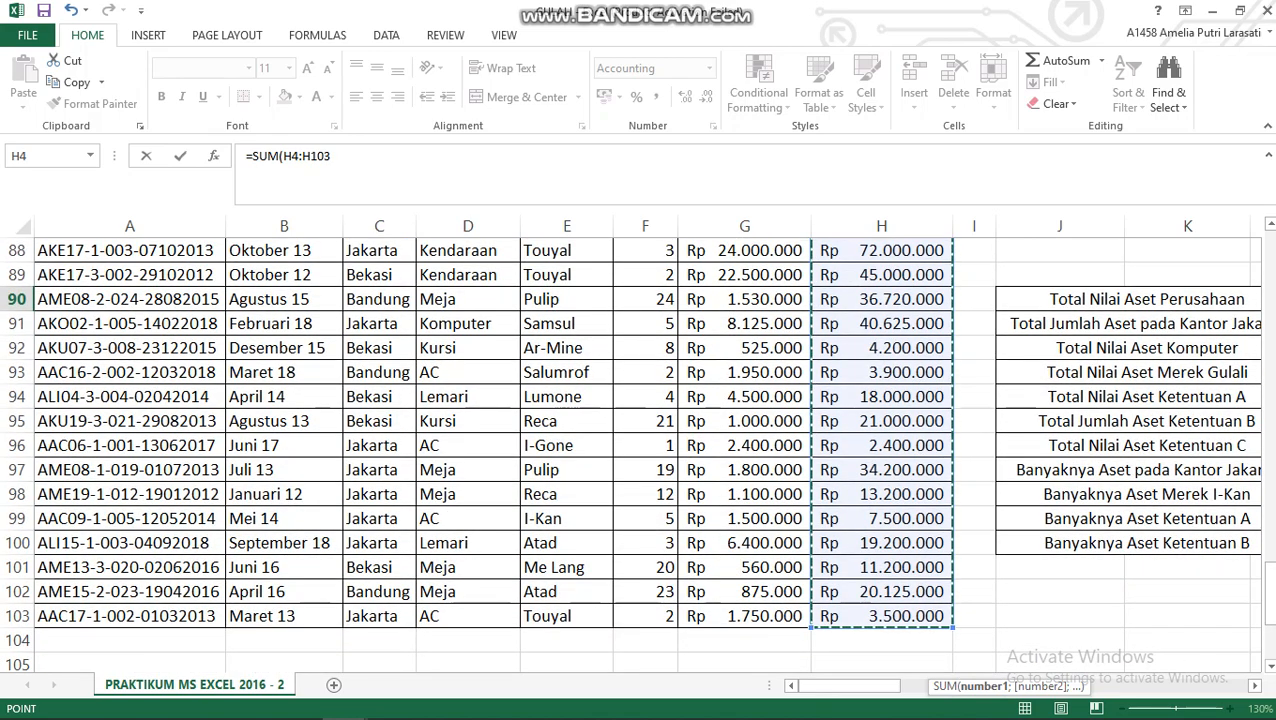
key(Return)
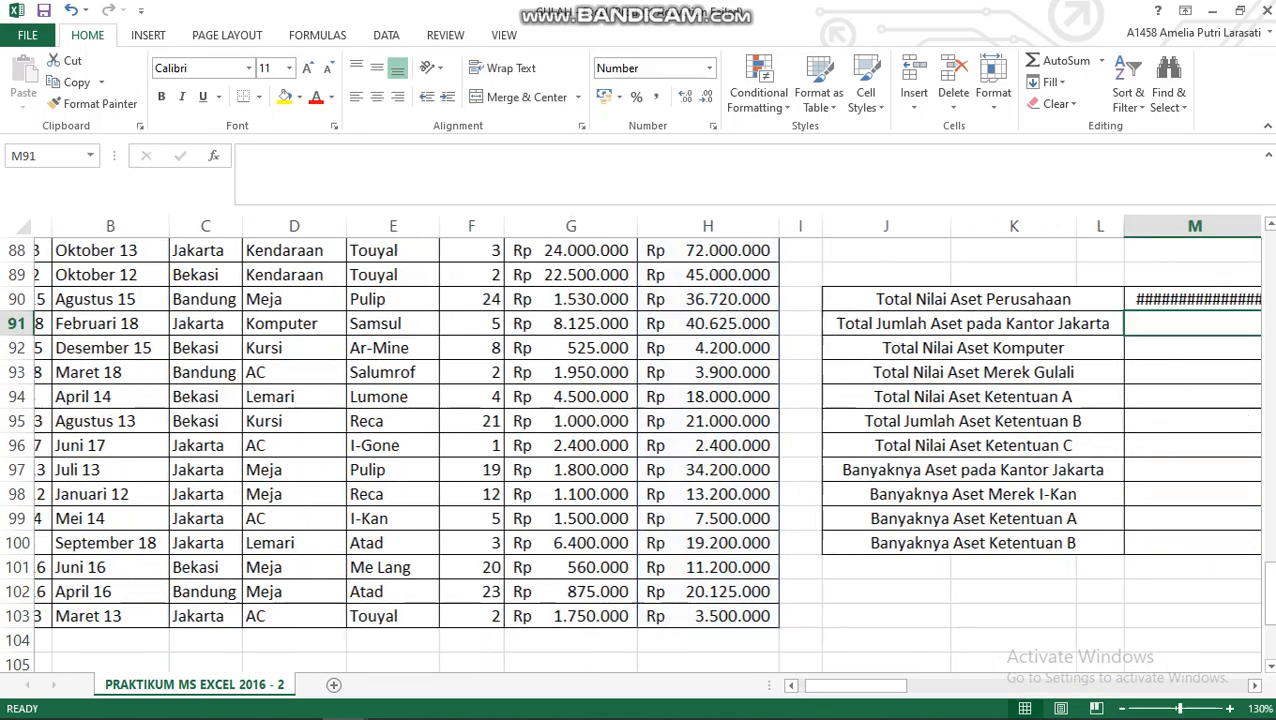
click(1177, 299)
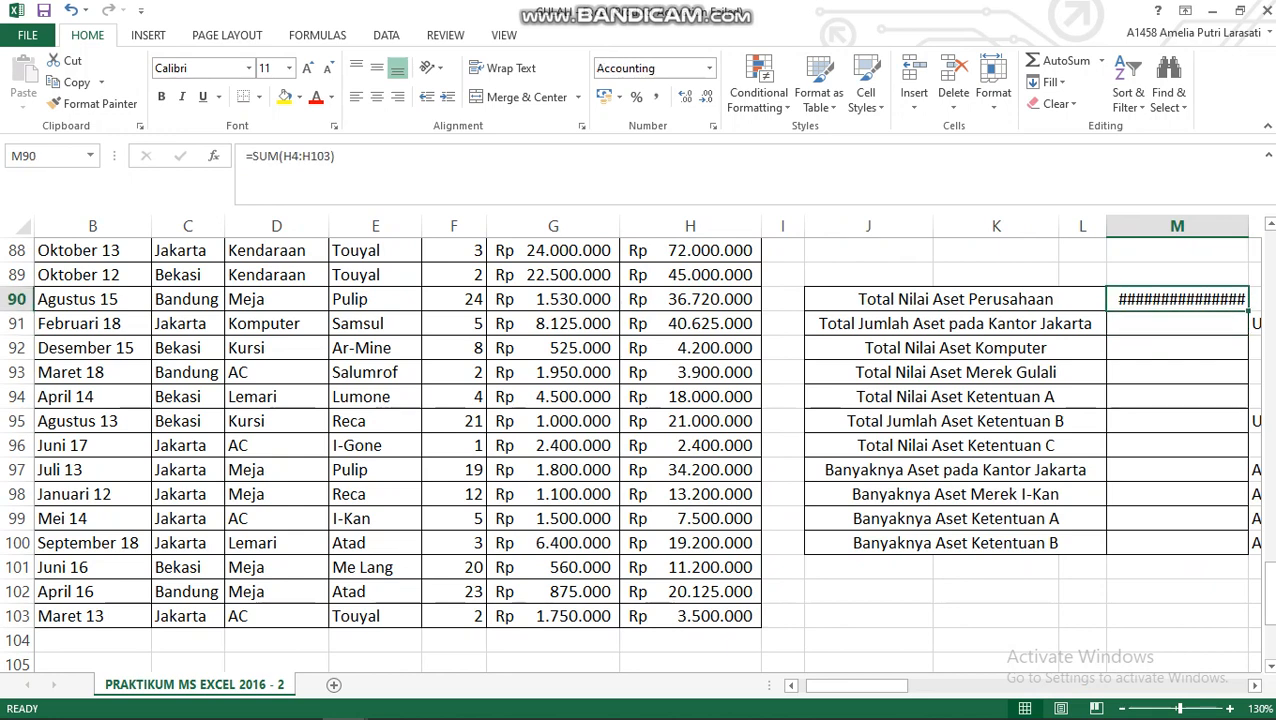
drag(1248, 226, 1256, 226)
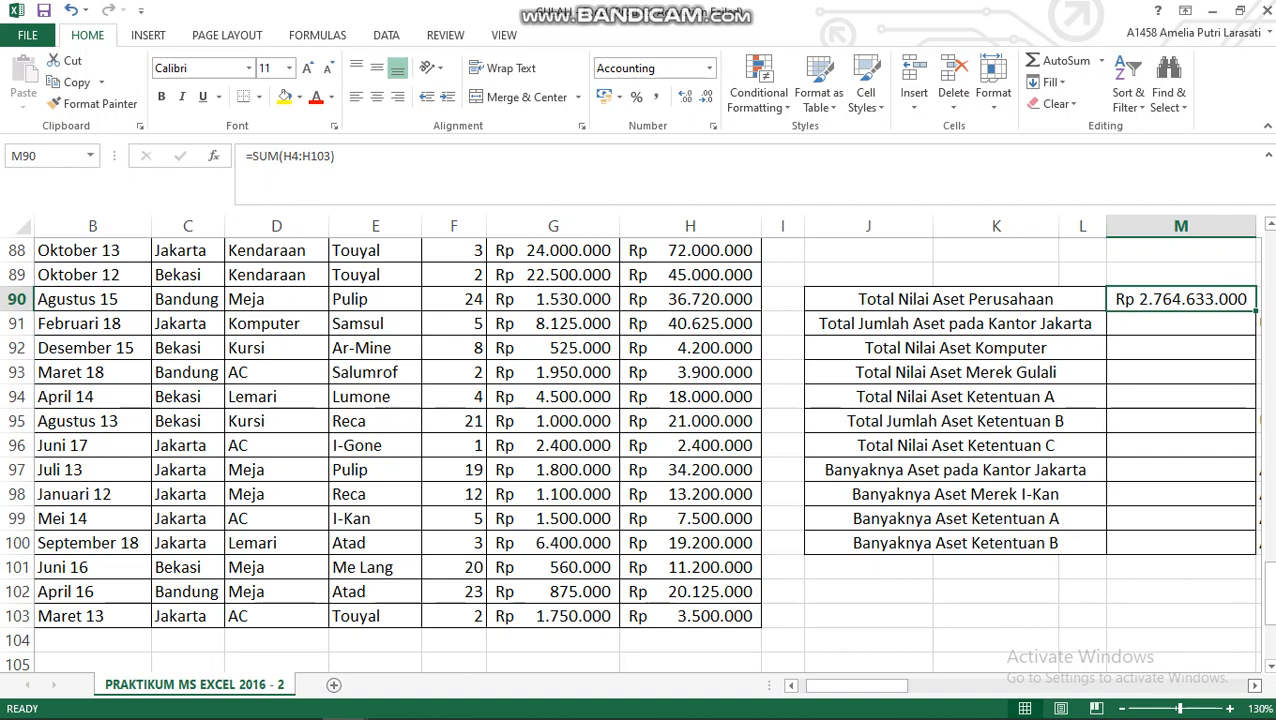
Search for the SUMIF function and insert it in cell M91 for Total Jumlah Aset pada Kantor Jakarta.
click(1254, 686)
click(1254, 686)
click(1254, 686)
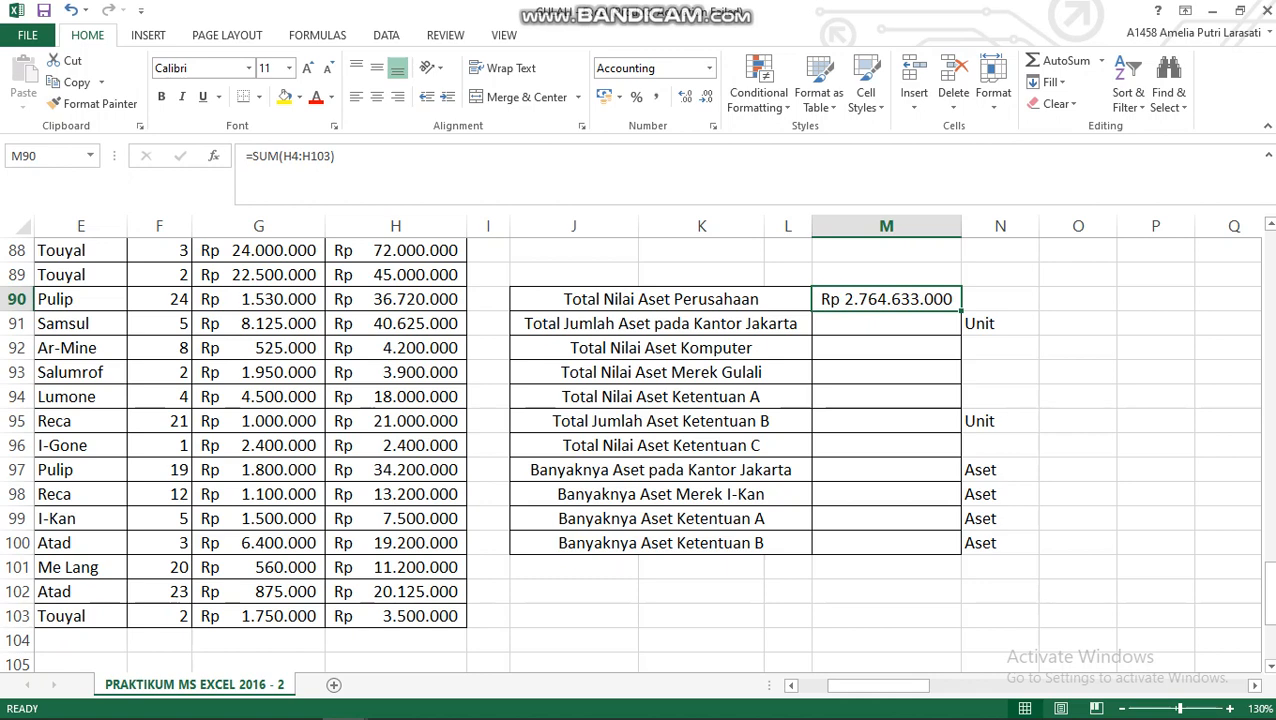
click(886, 323)
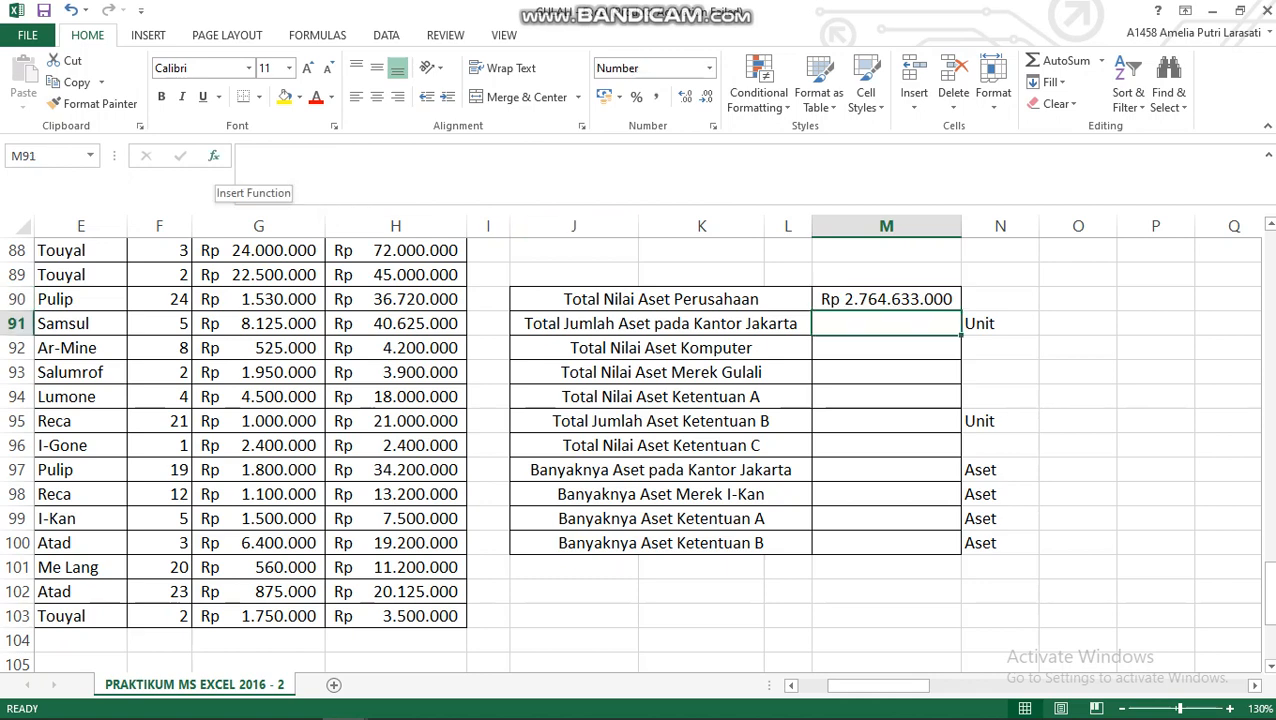
click(213, 155)
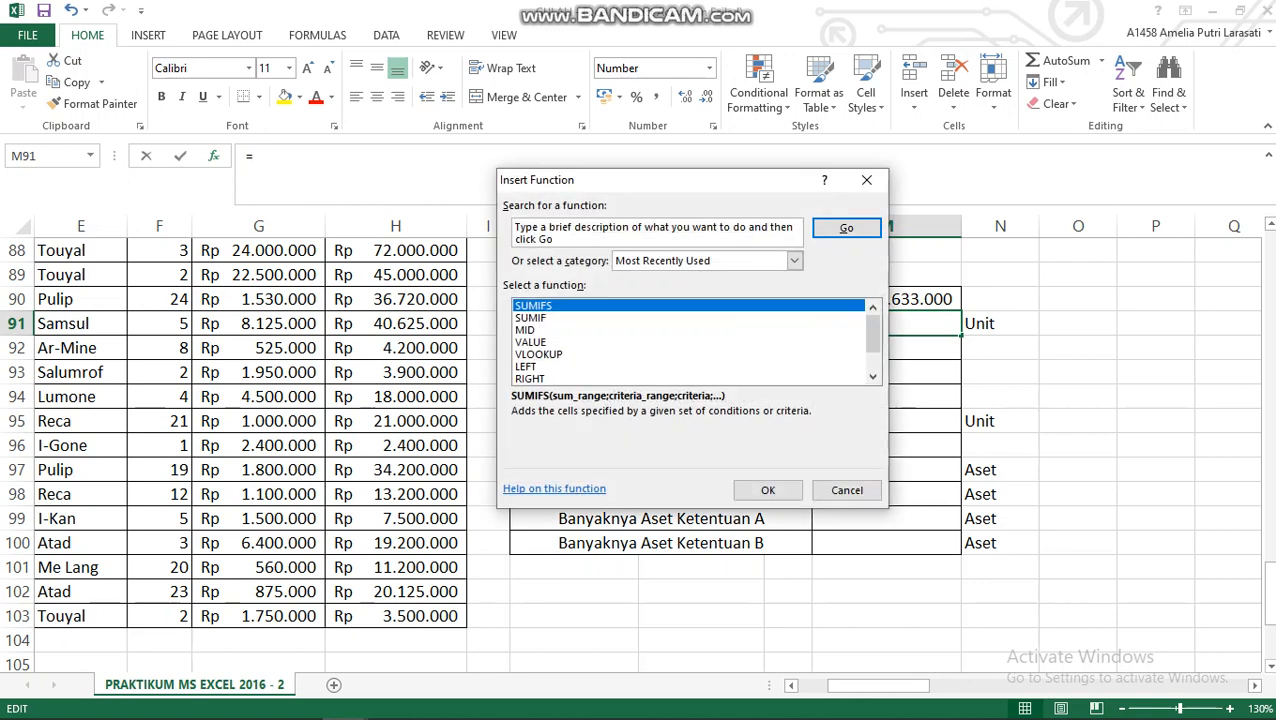
text(SUMIF)
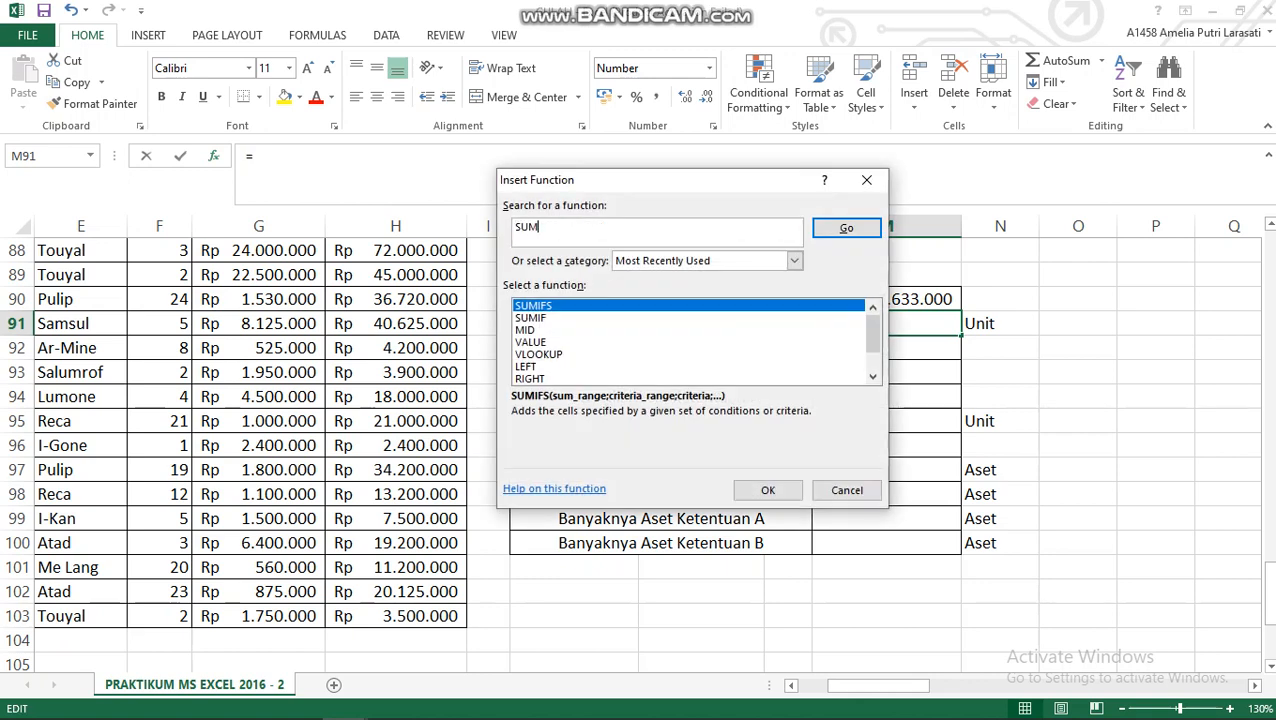
key(Return)
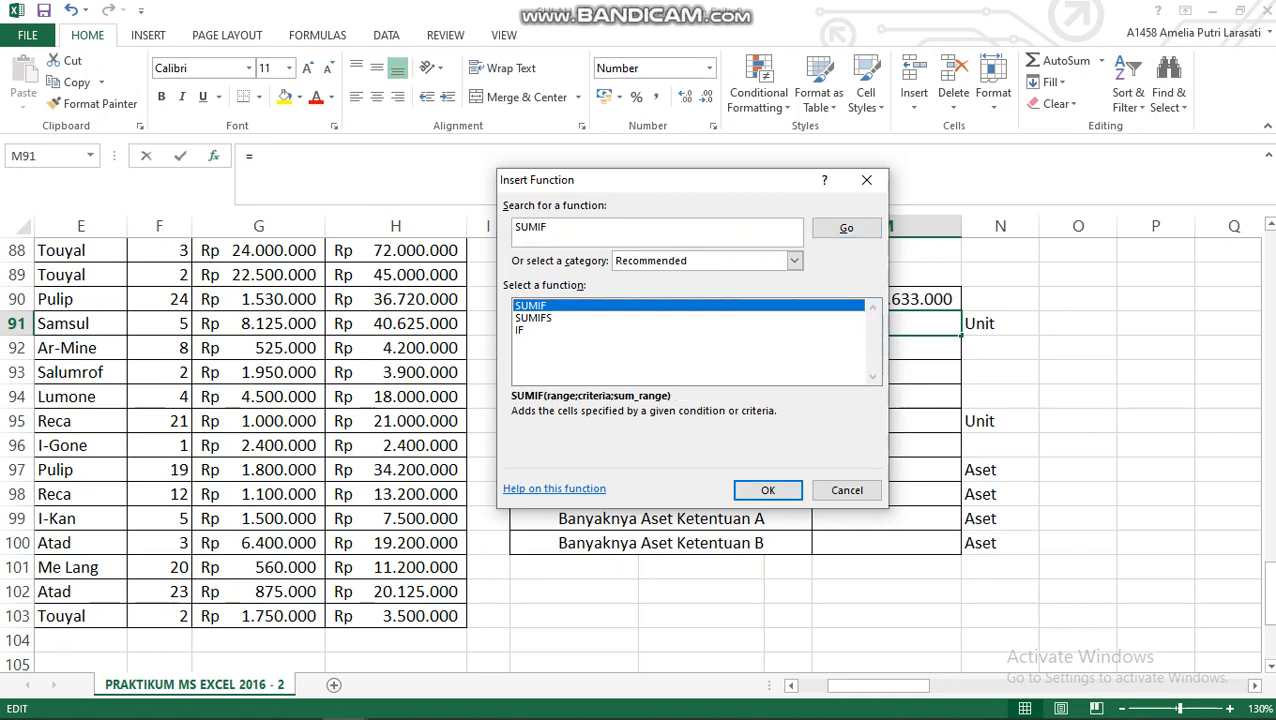
key(Return)
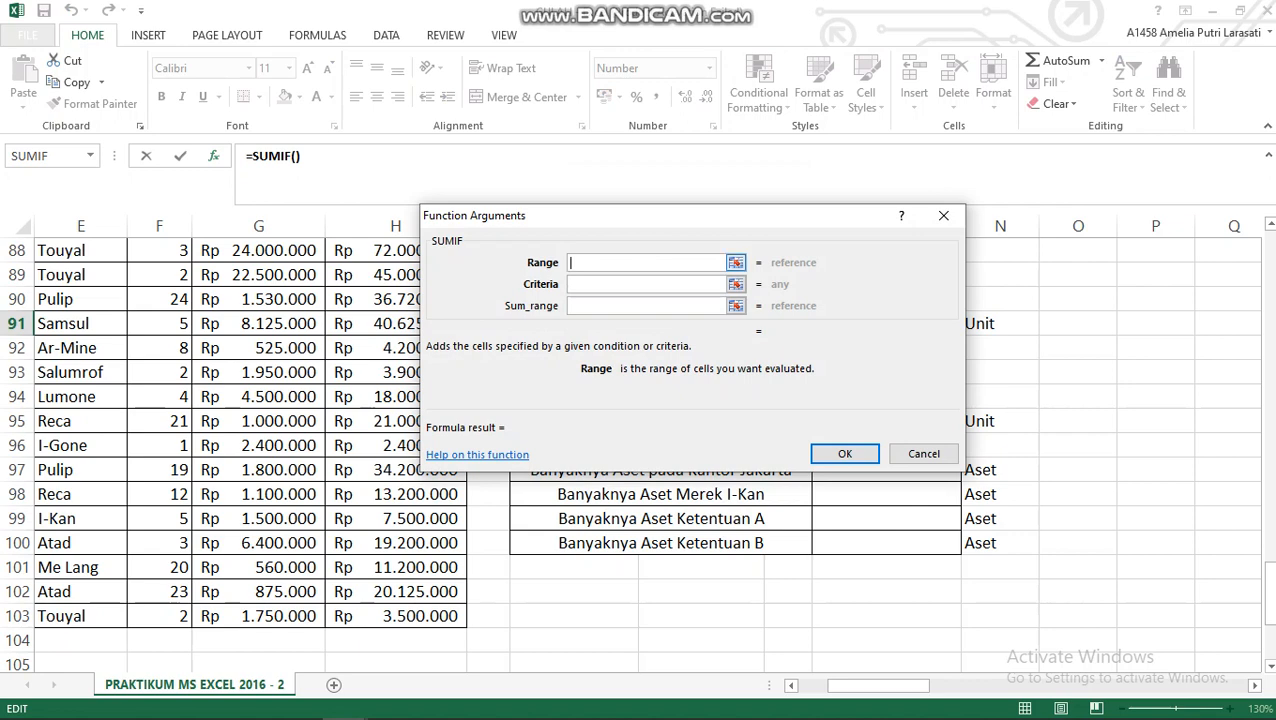
Move the SUMIF arguments dialog clear of the summary cell and set the Range argument's starting cell to C4, the first Lokasi Aset entry.
drag(600, 215, 564, 356)
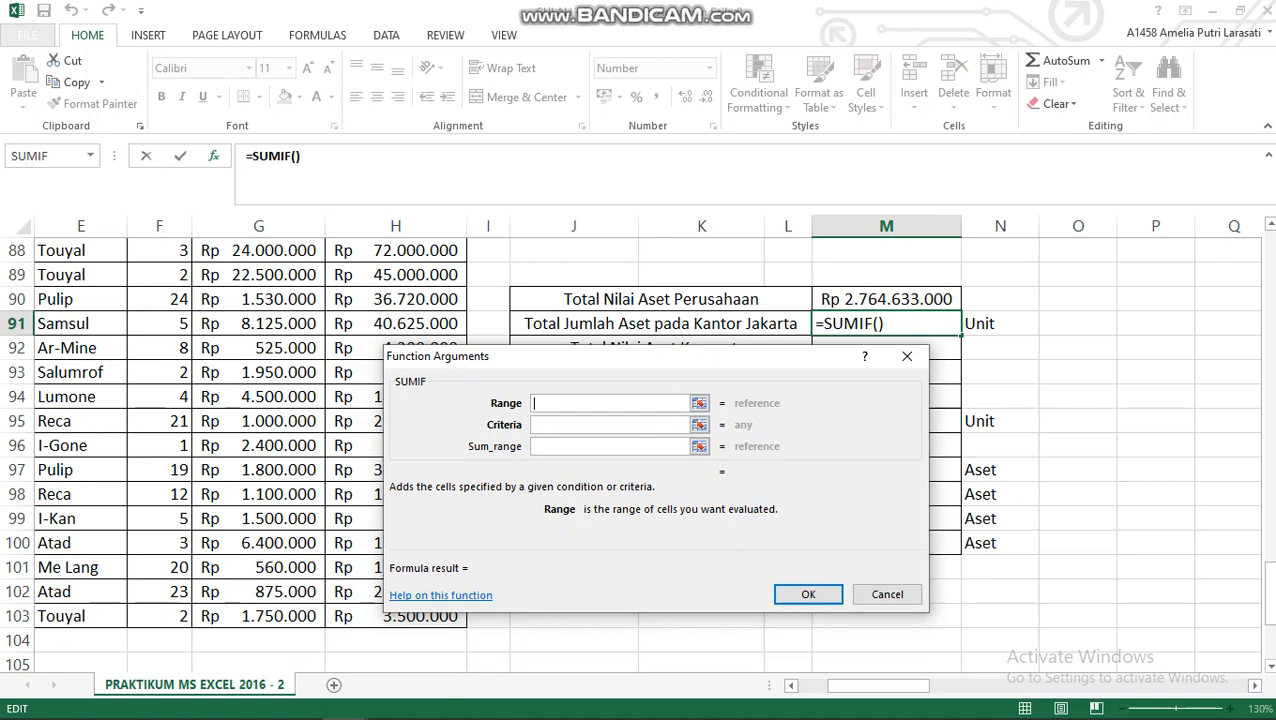
click(80, 348)
key(Left)
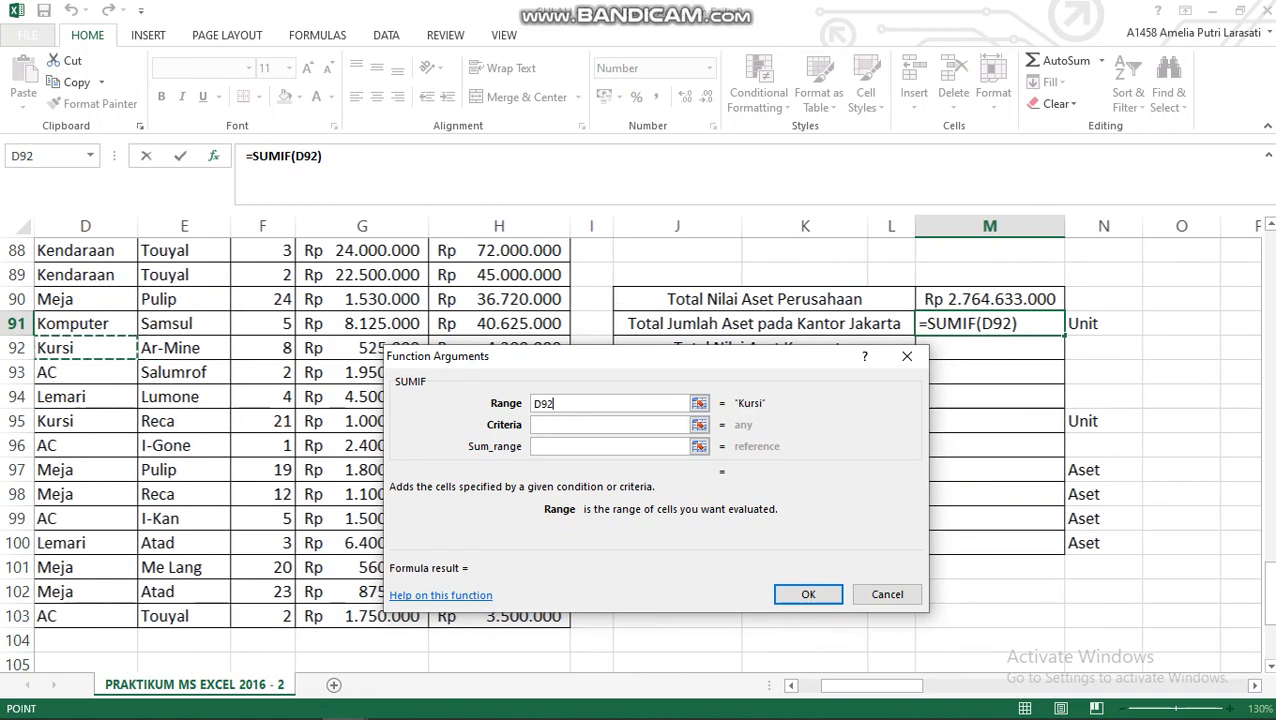
key(Left)
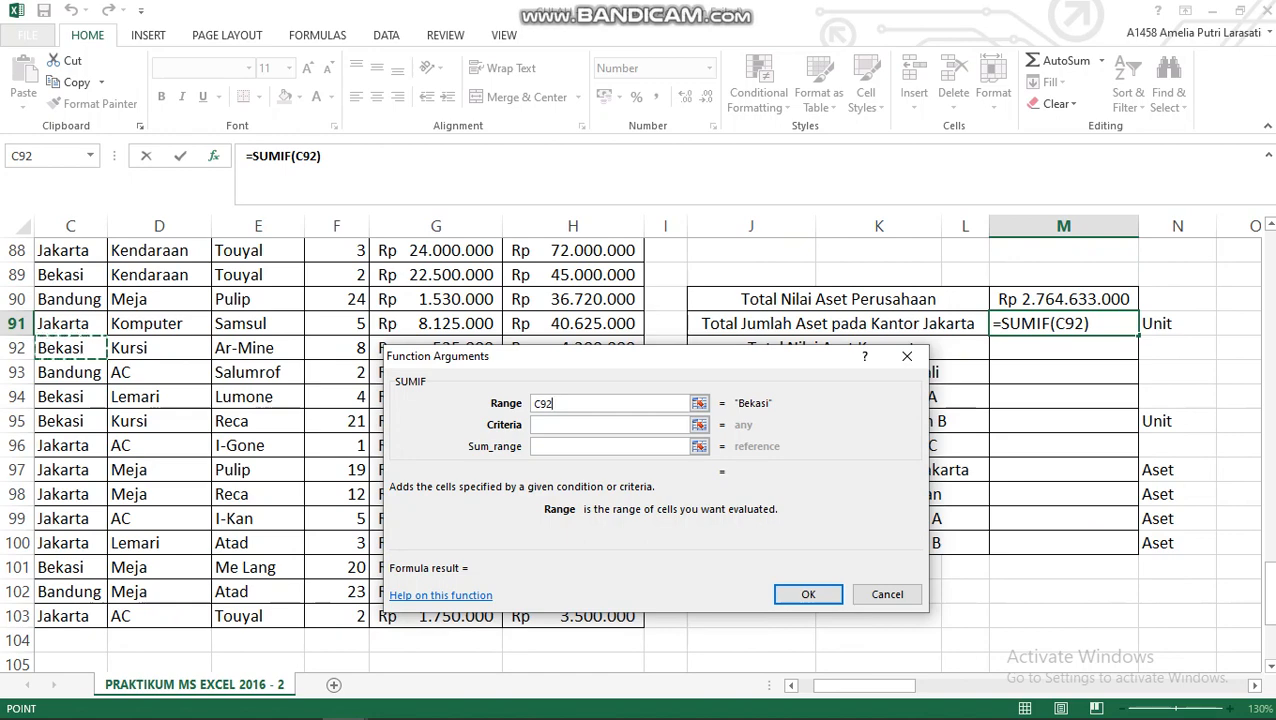
key(Up)
key(Up)
key(Up)
key(Up)
key(Up)
key(Up)
key(Up)
key(Up)
key(Up)
key(Up)
key(Up)
key(Up)
key(Up)
key(Up)
key(Up)
key(Up)
key(Up)
key(Up)
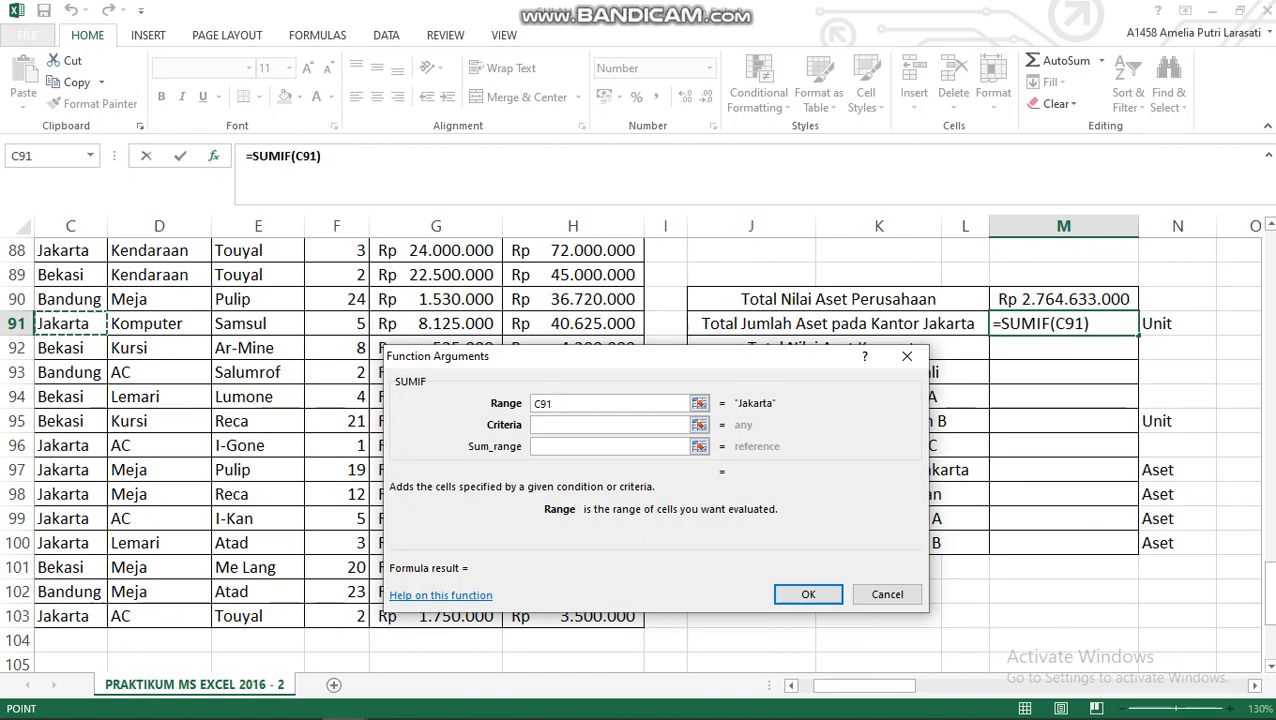
key(Up)
key(Up)
key(Up)
key(Up)
key(Up)
key(Up)
key(Up)
key(Up)
key(Up)
key(Up)
key(Up)
key(Up)
key(Up)
key(Up)
key(Up)
key(Up)
key(Up)
key(Up)
key(Up)
key(Up)
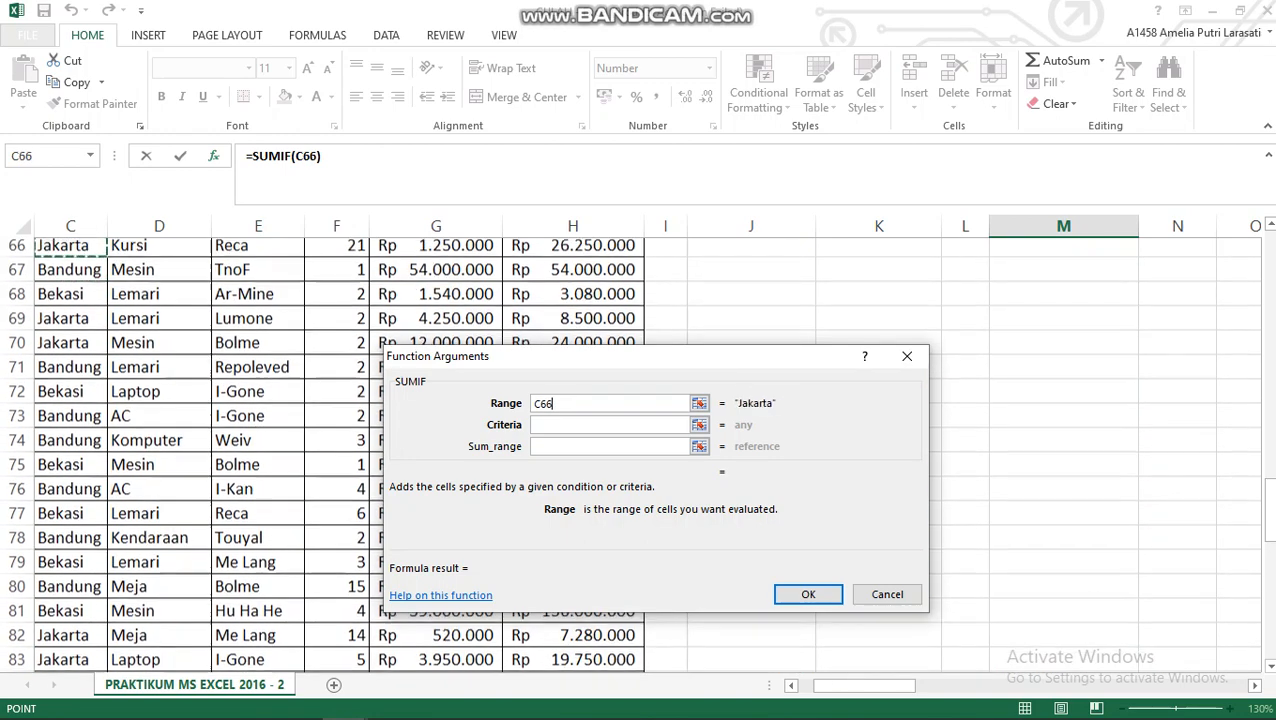
key(Up)
key(Up)
key(Up)
key(Up)
key(Up)
key(Up)
key(Up)
key(Up)
key(Up)
key(Up)
key(Up)
key(Up)
key(Up)
key(Up)
key(Up)
key(Up)
key(Up)
key(Up)
key(Up)
key(Up)
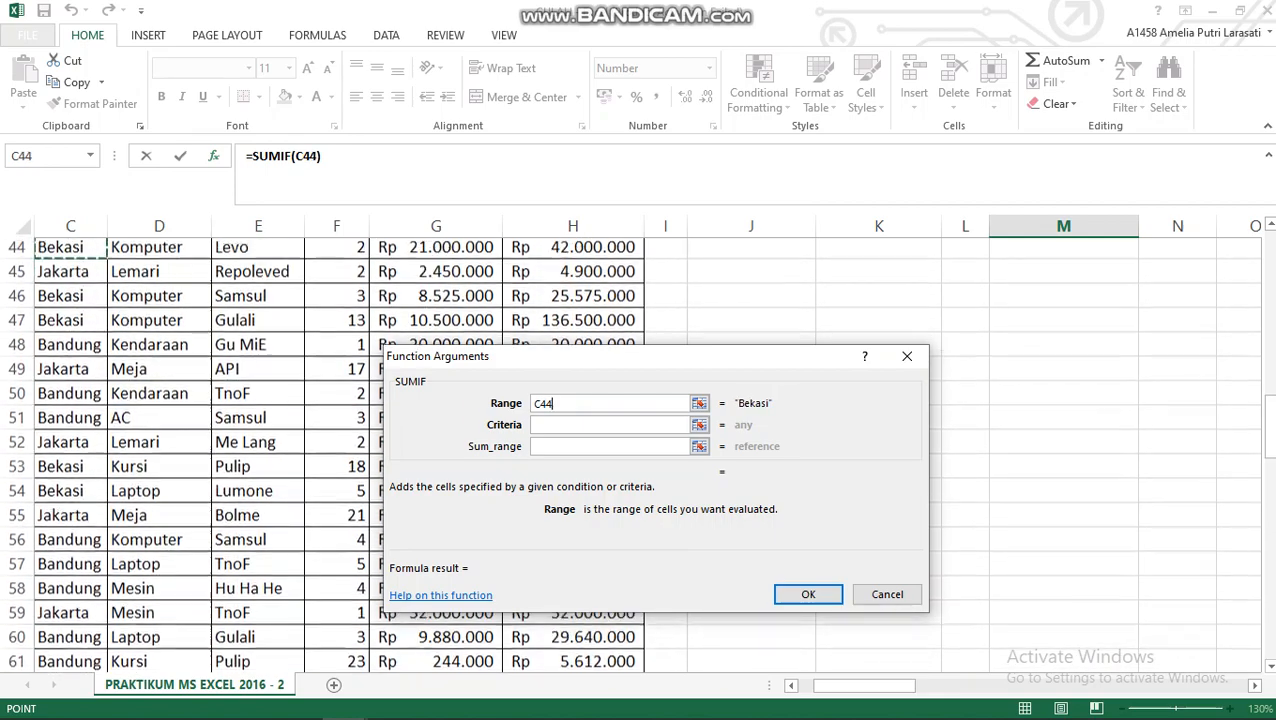
key(Up)
key(Up)
key(Up)
key(Up)
key(Up)
key(Up)
key(Up)
key(Up)
key(Up)
key(Up)
key(Up)
key(Up)
key(Up)
key(Up)
key(Up)
key(Up)
key(Up)
key(Up)
key(Up)
key(Up)
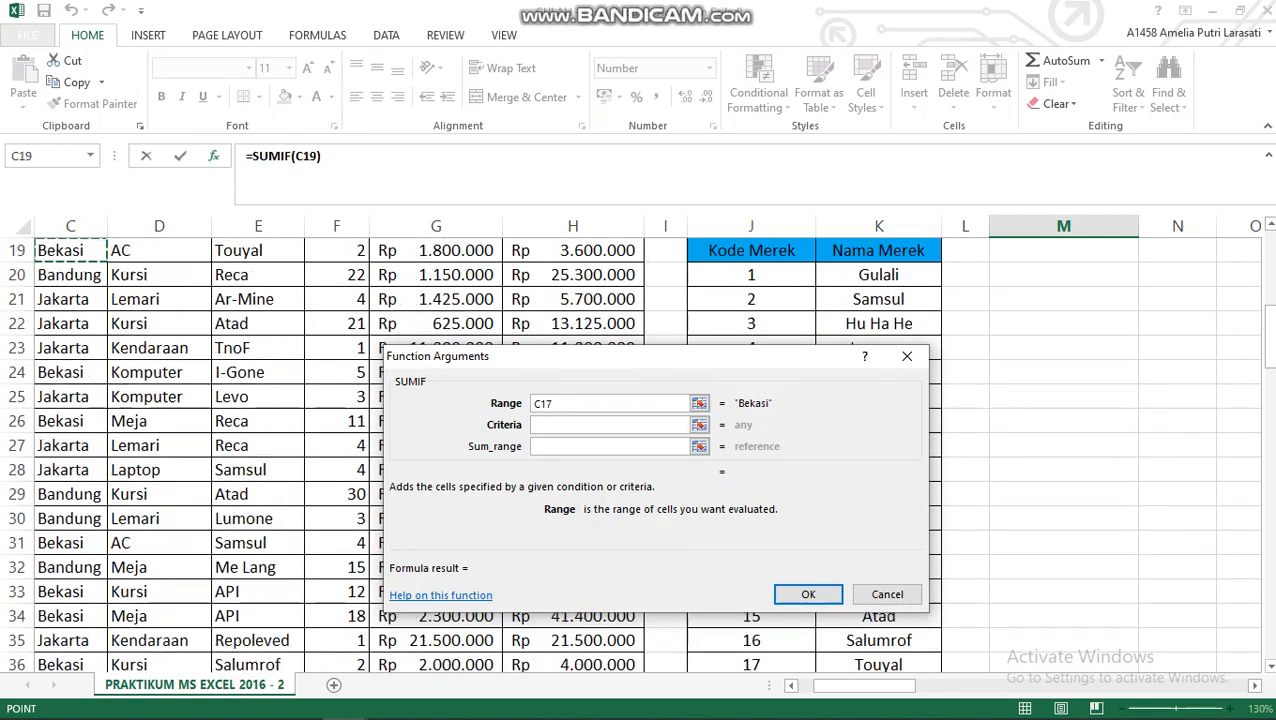
key(Down)
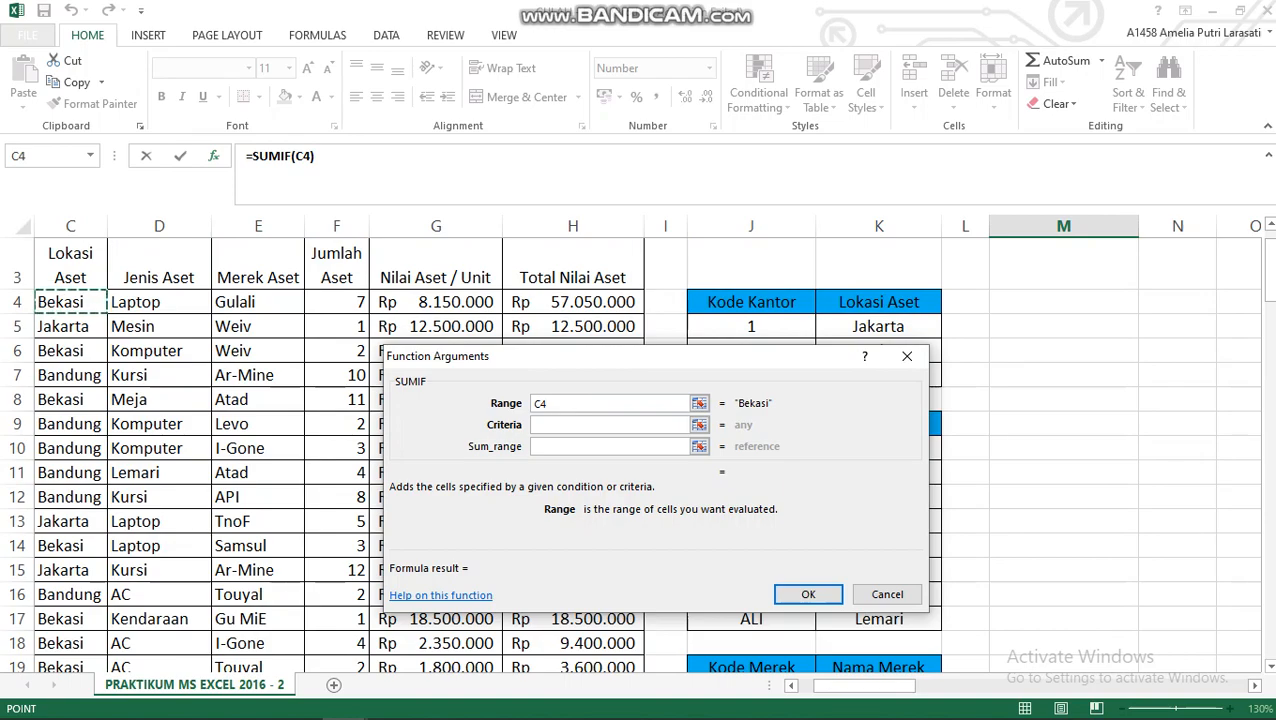
Extend the SUMIF Range argument to C4:C103 so it covers the whole Lokasi Aset column.
key(shift+Down)
key(shift+Down)
key(shift+Down)
key(shift+Down)
key(shift+Down)
key(shift+Down)
key(shift+Down)
key(shift+Down)
key(shift+Down)
key(shift+Down)
key(shift+Down)
key(shift+Down)
key(shift+Down)
key(shift+Down)
key(shift+Down)
key(shift+Down)
key(shift+Down)
key(shift+Down)
key(shift+Down)
key(shift+Down)
key(shift+Down)
key(shift+Down)
key(shift+Down)
key(shift+Down)
key(shift+Down)
key(shift+Down)
key(shift+Down)
key(shift+Down)
key(shift+Down)
key(shift+Down)
key(shift+Down)
key(shift+Down)
key(shift+Down)
key(shift+Down)
key(shift+Down)
key(shift+Down)
key(shift+Down)
key(shift+Down)
key(shift+Down)
key(shift+Down)
key(shift+Down)
key(shift+Down)
key(shift+Down)
key(shift+Down)
key(shift+Down)
key(shift+Down)
key(shift+Down)
key(shift+Down)
key(shift+Down)
key(shift+Down)
key(shift+Down)
key(shift+Down)
key(shift+Down)
key(shift+Down)
key(shift+Down)
key(shift+Down)
key(shift+Down)
key(shift+Down)
key(shift+Down)
key(shift+Down)
key(shift+Down)
key(shift+Down)
key(shift+Down)
key(shift+Down)
key(shift+Down)
key(shift+Down)
key(shift+Down)
key(shift+Down)
key(shift+Down)
key(shift+Down)
key(shift+Down)
key(shift+Down)
key(shift+Down)
key(shift+Down)
key(shift+Down)
key(shift+Down)
key(shift+Down)
key(shift+Down)
key(shift+Down)
key(shift+Down)
drag(72, 665, 72, 617)
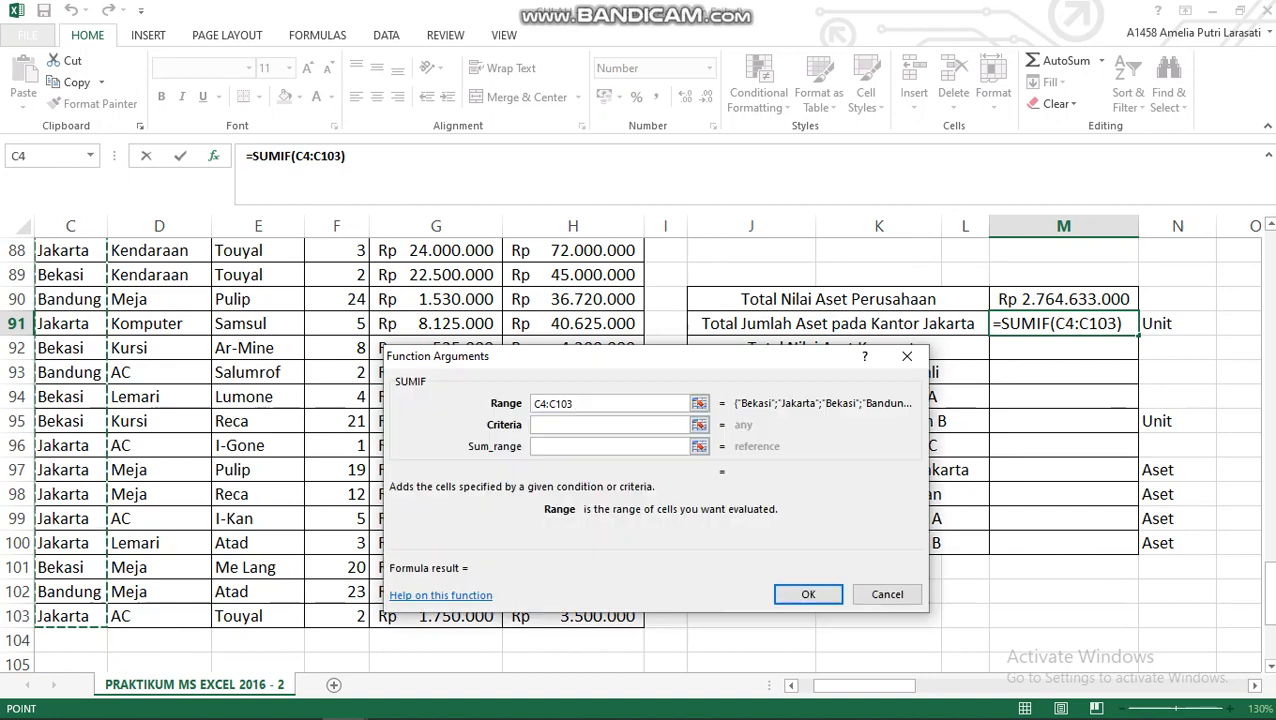
Set the SUMIF Criteria to "Jakarta" and move on to the Sum_range argument.
key(Tab)
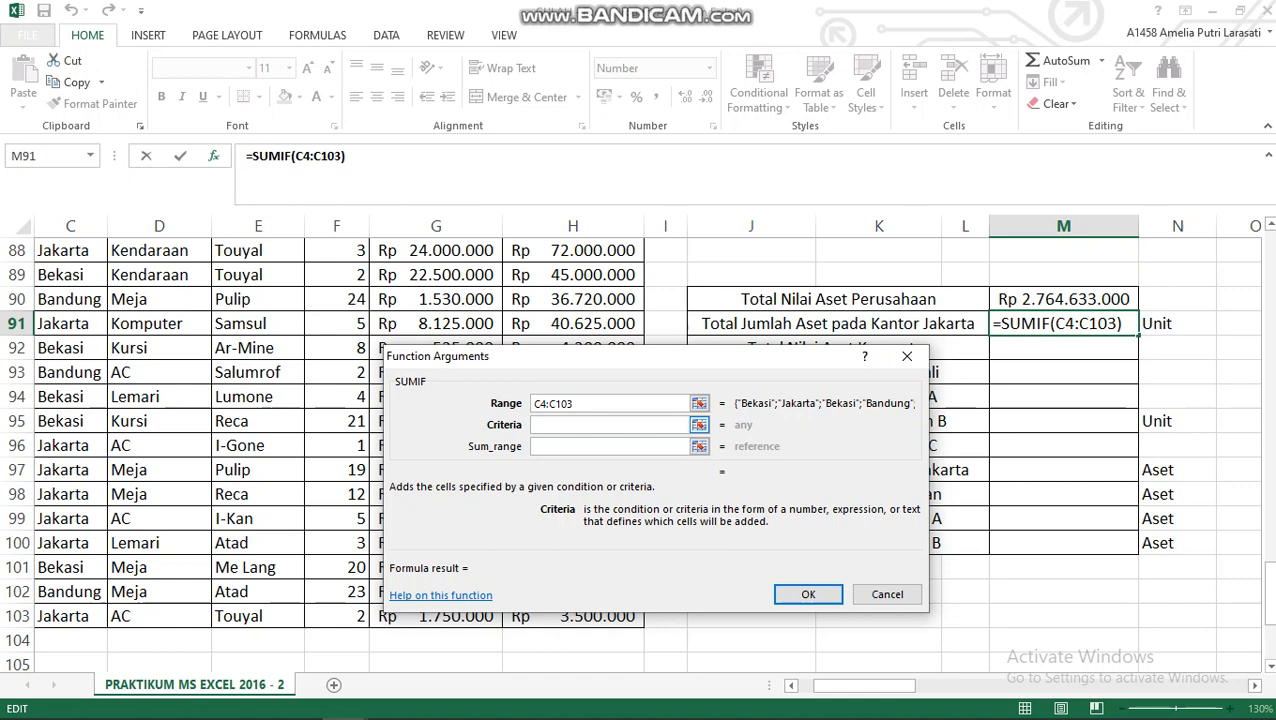
text("Ja)
key(BackSpace)
text(akarta)
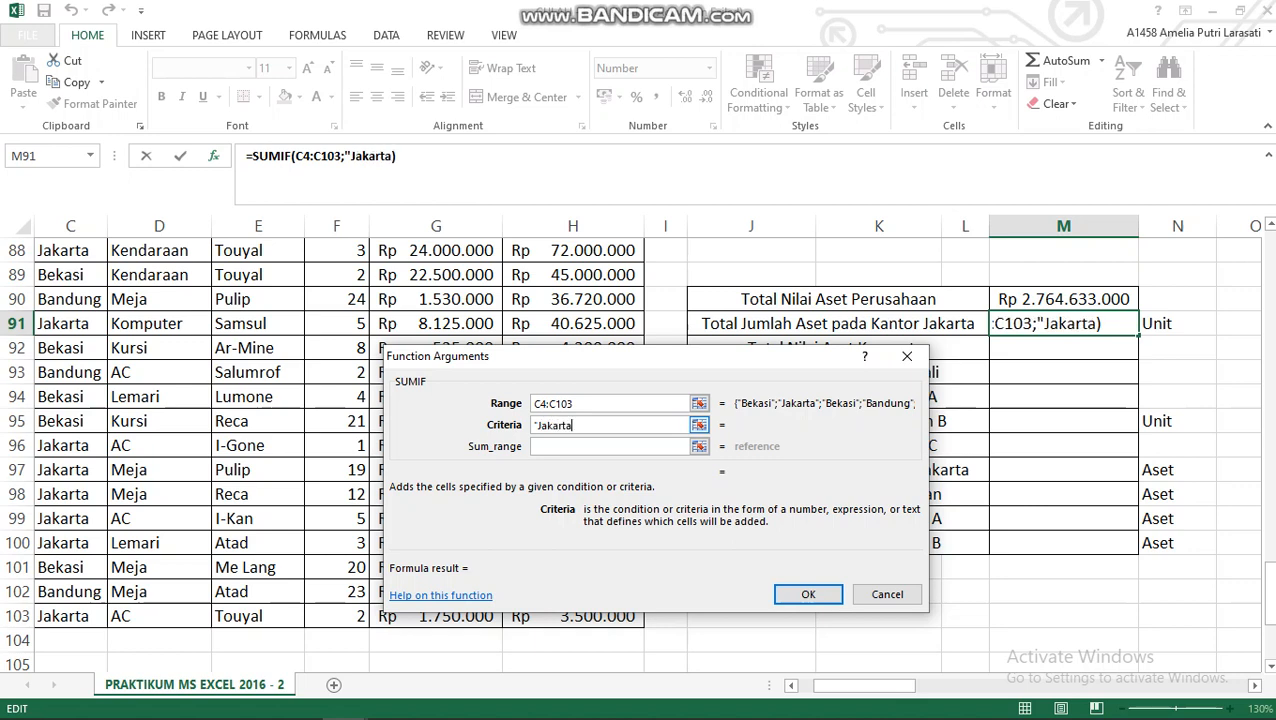
text(")
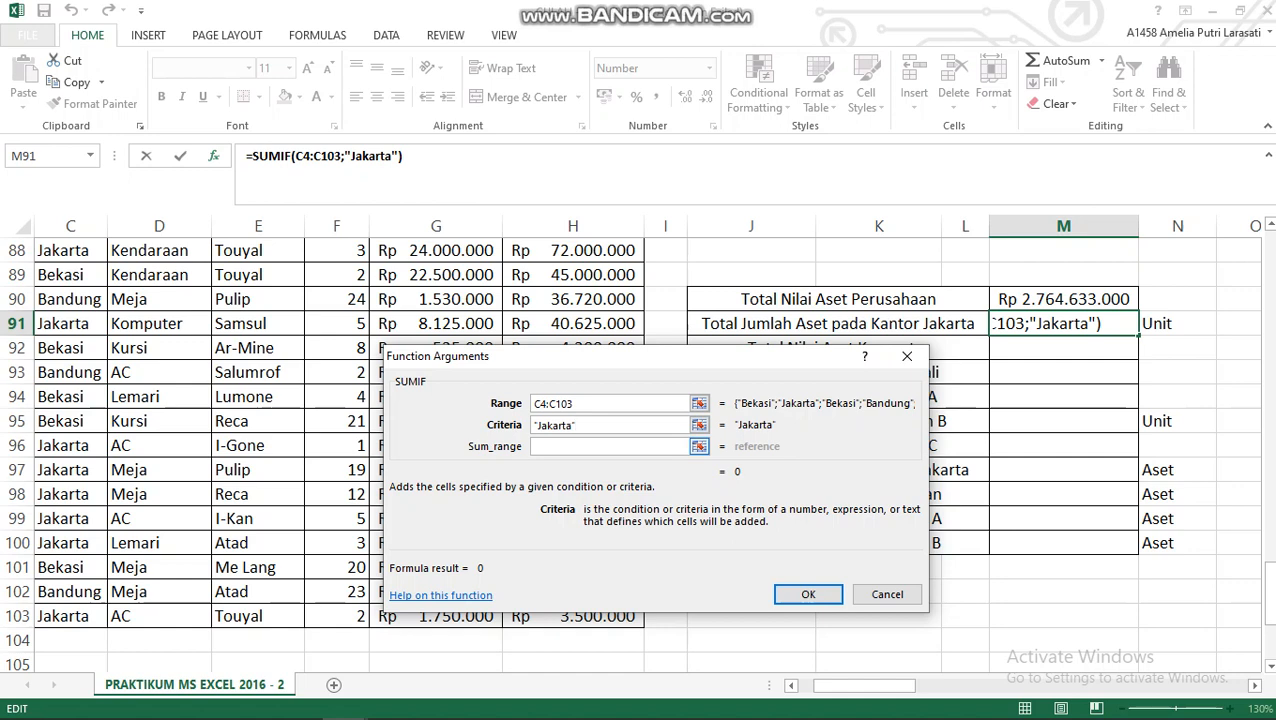
click(609, 447)
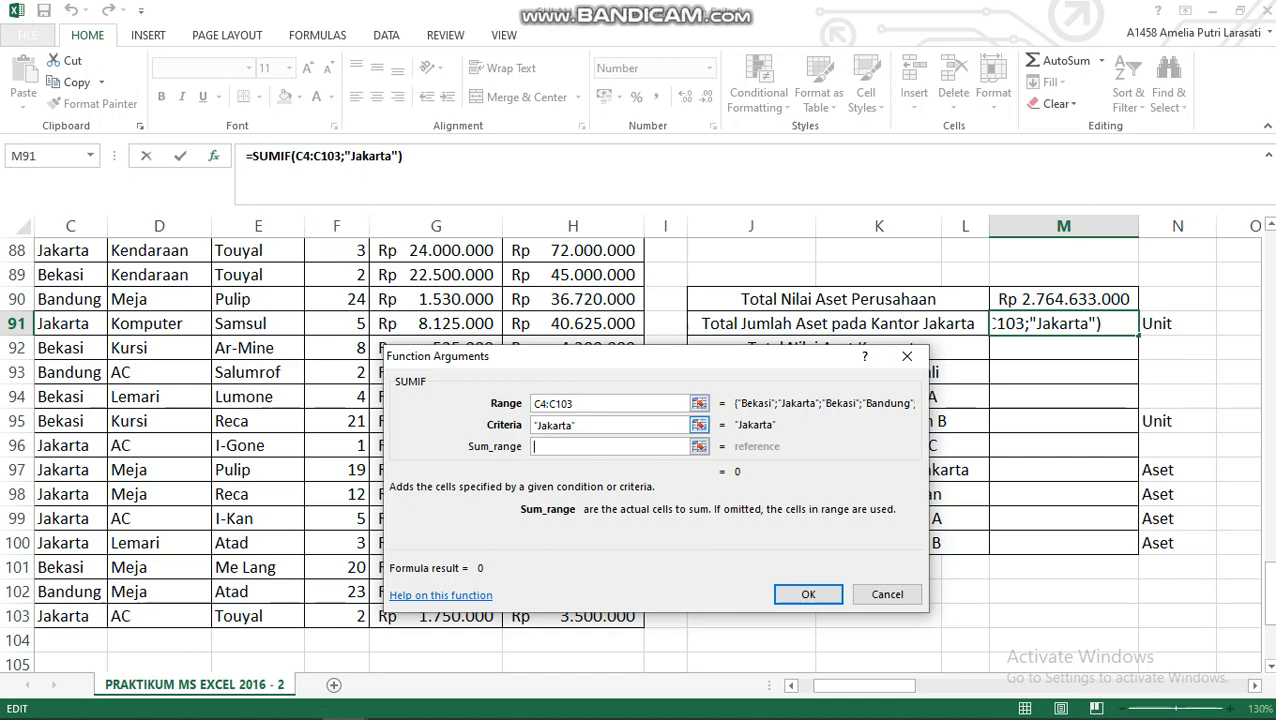
text(f4)
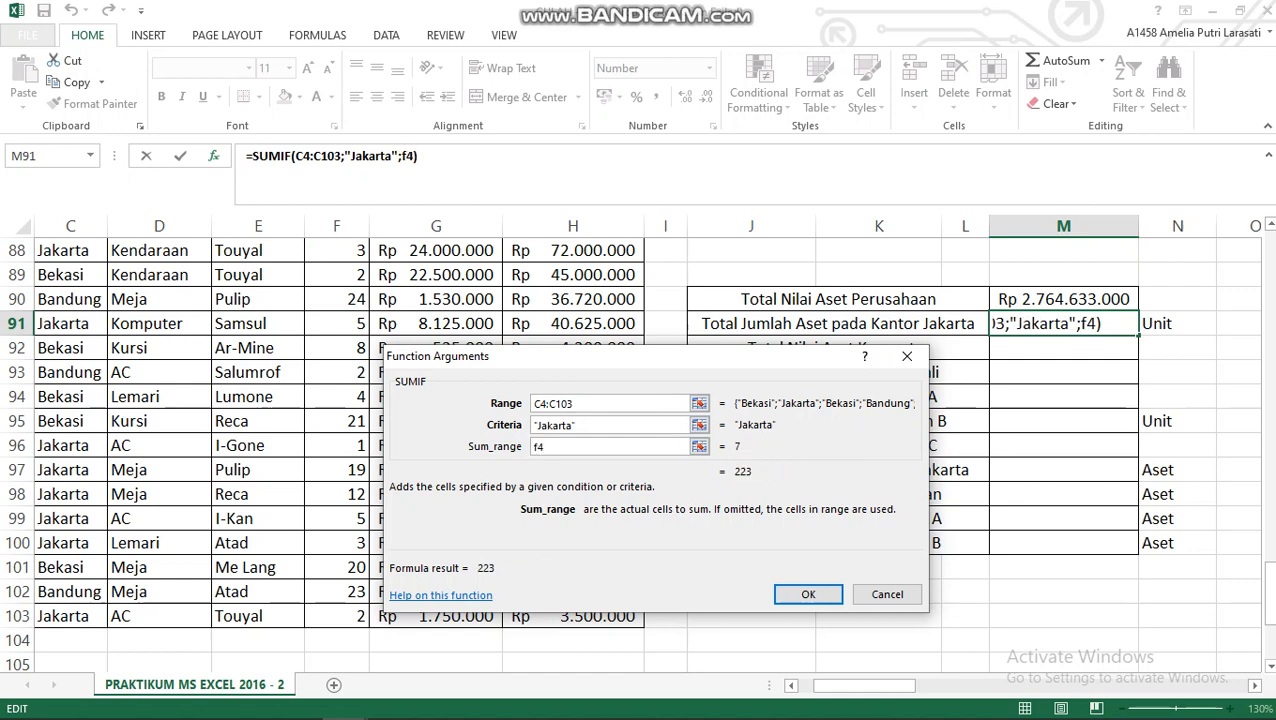
text(:)
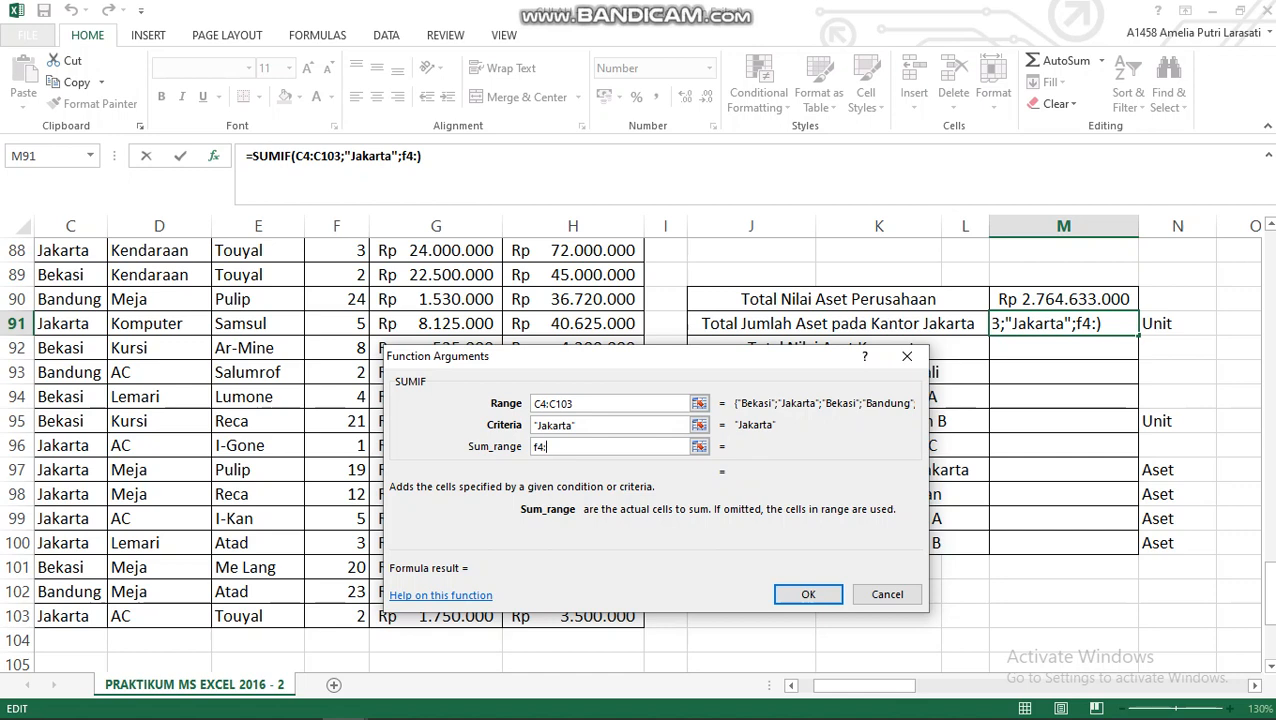
text(f103)
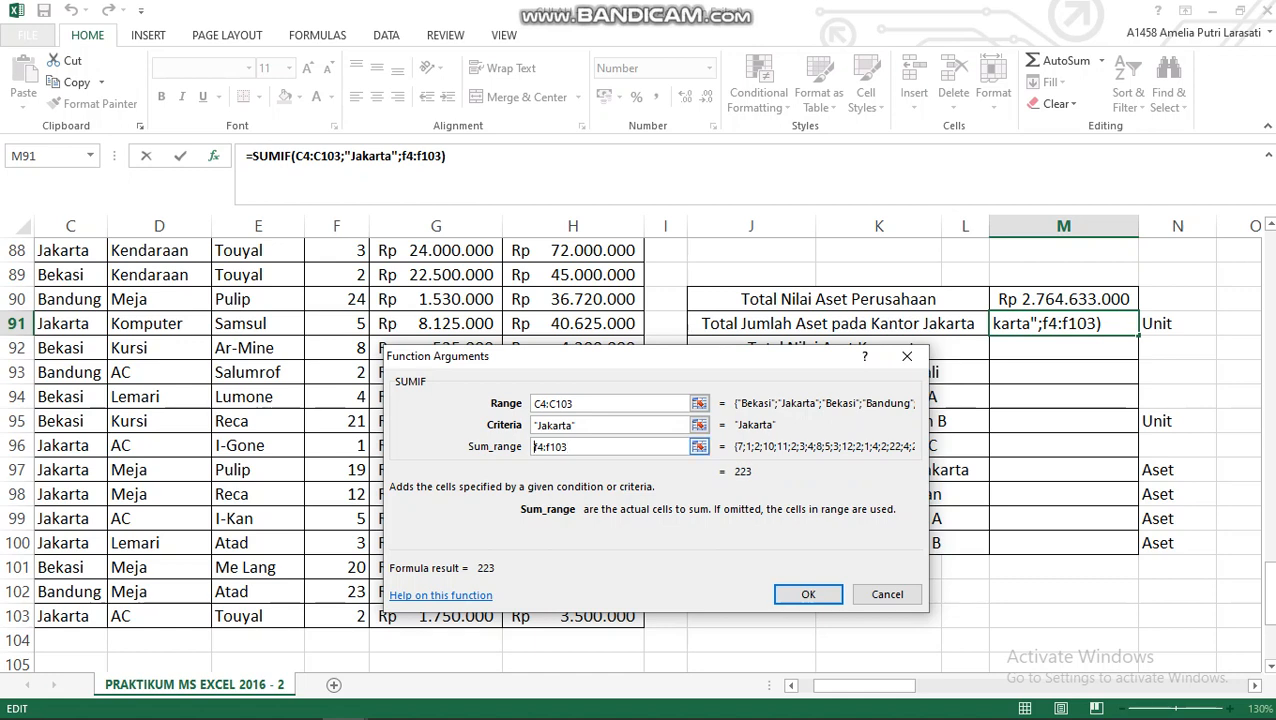
key(Delete)
text(F)
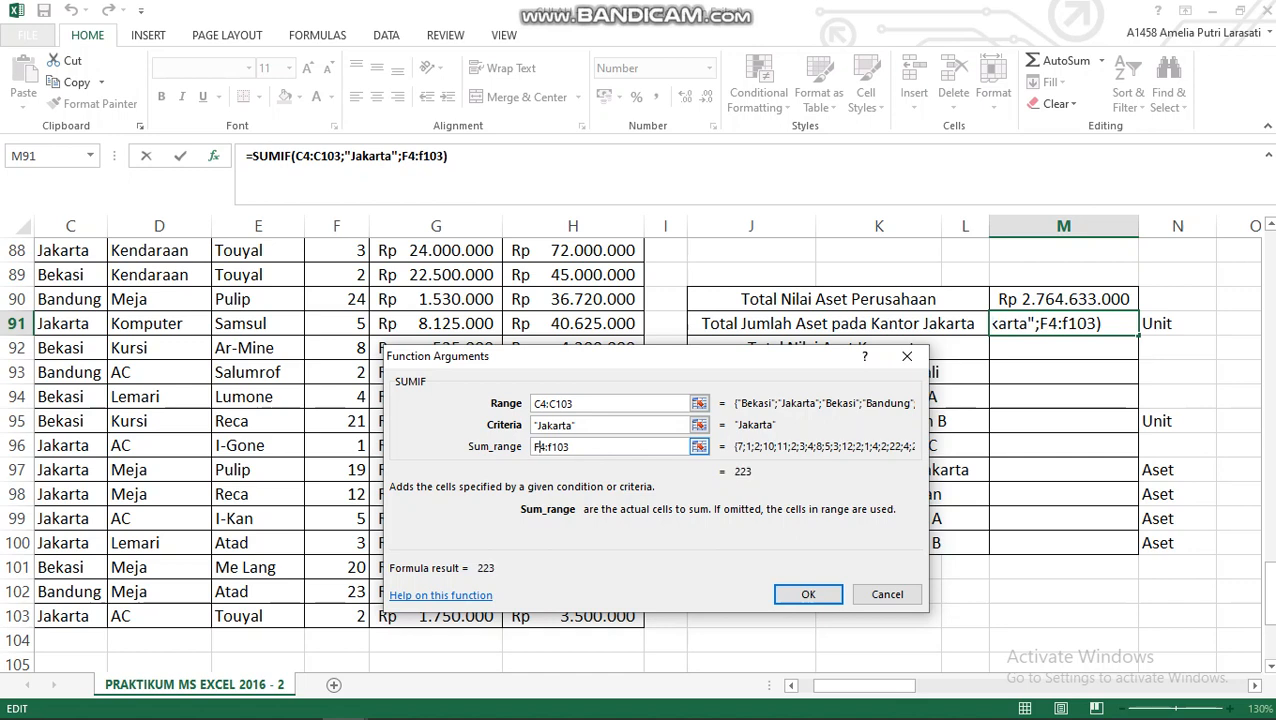
key(Right)
key(Right)
key(Right)
key(Delete)
text(F)
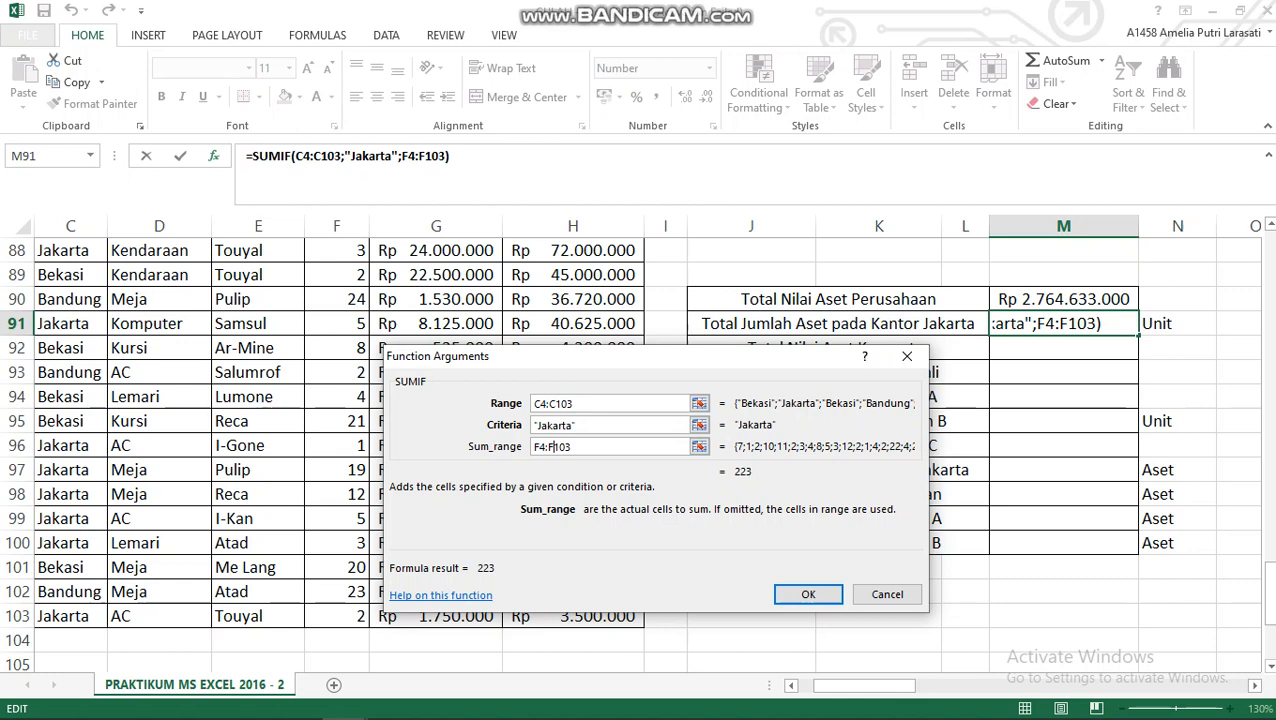
click(336, 616)
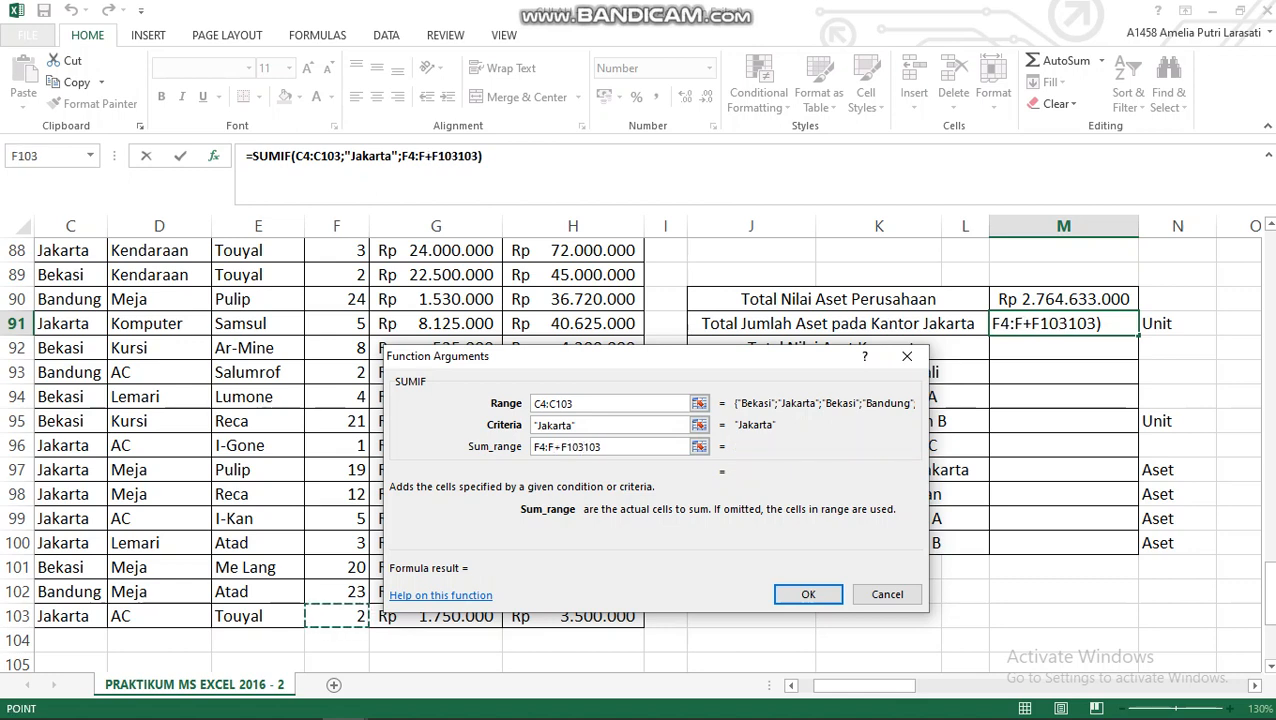
drag(606, 447, 533, 447)
key(BackSpace)
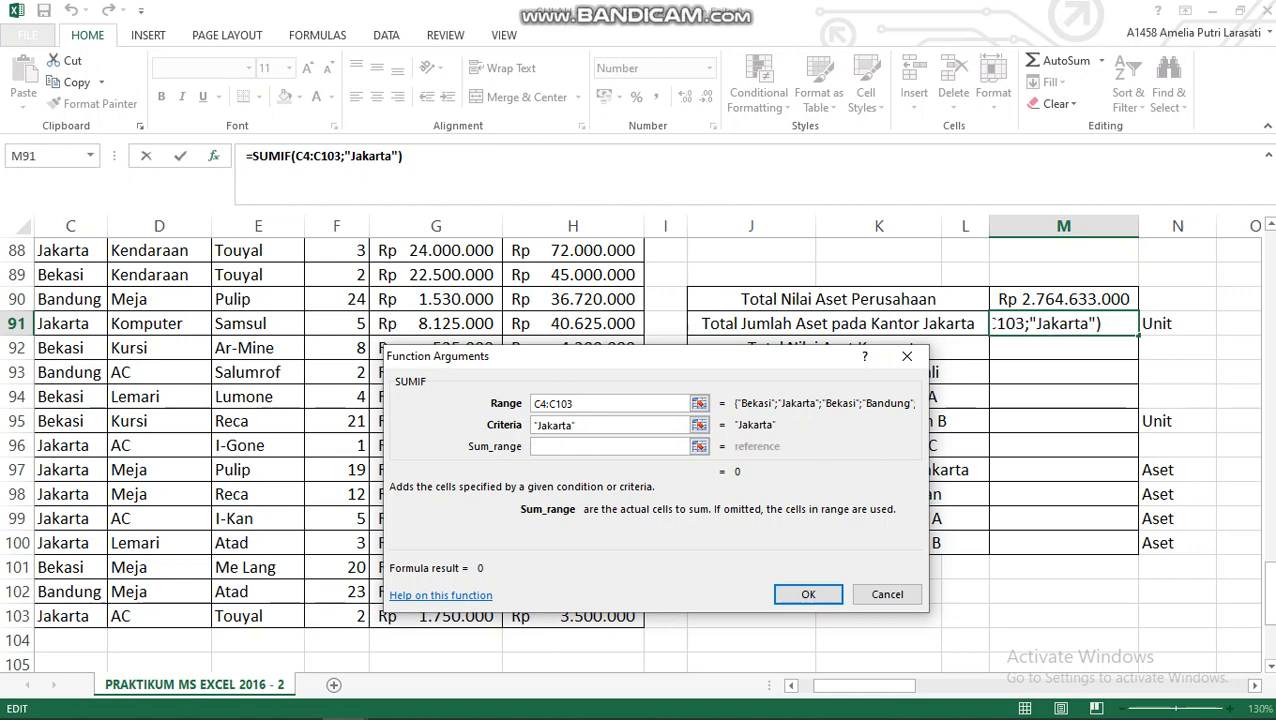
Select the Jumlah Aset cells F4:F103 as the Sum_range and complete the SUMIF formula in M91.
drag(336, 616, 336, 360)
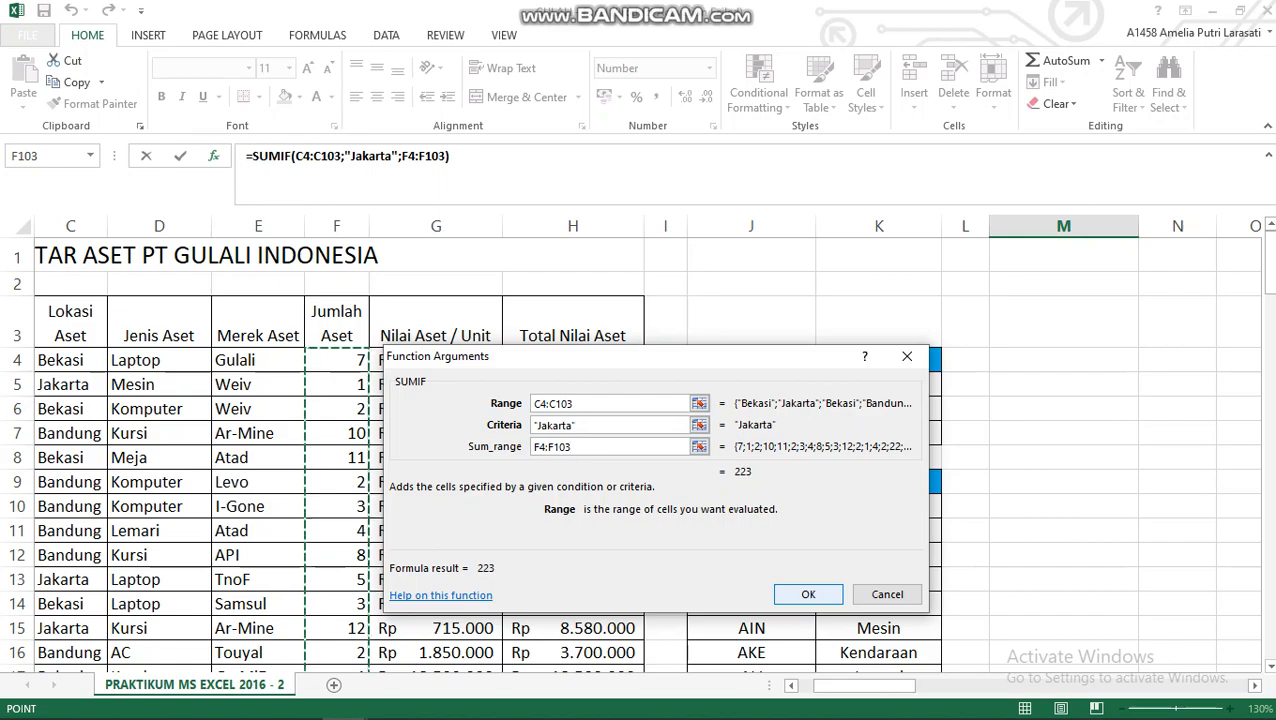
key(Return)
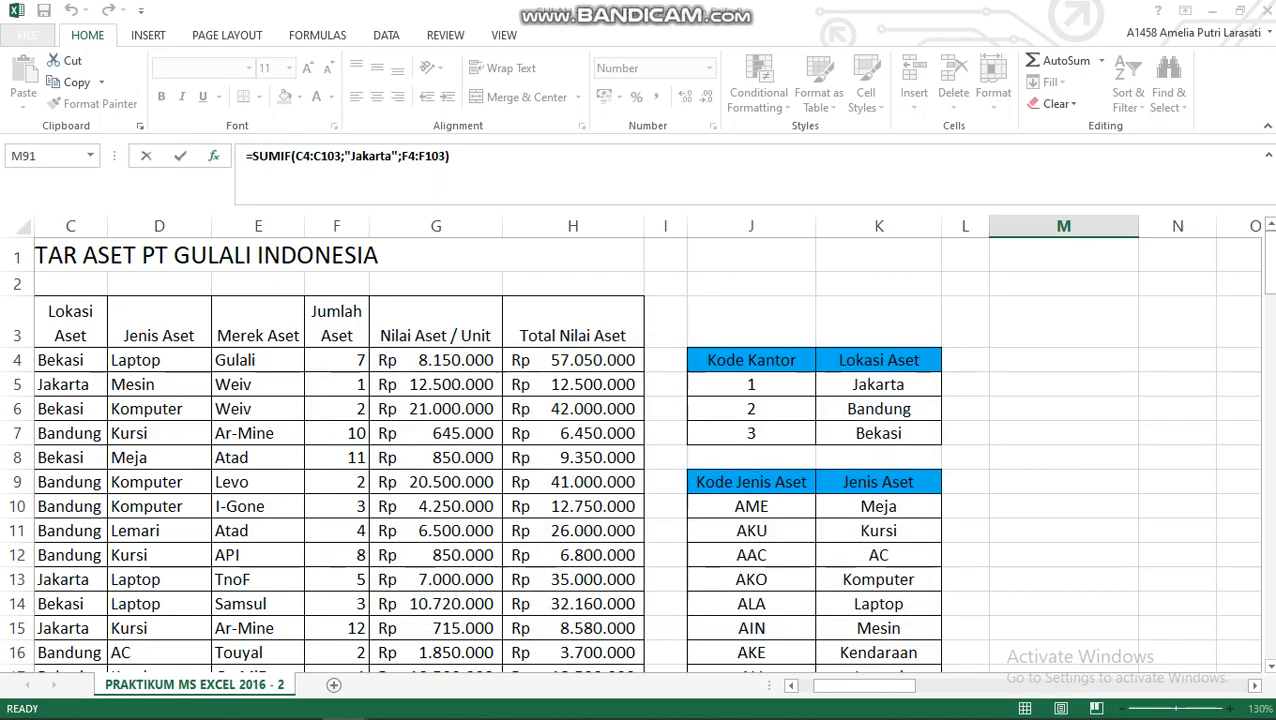
scroll(636, 453, down, 4)
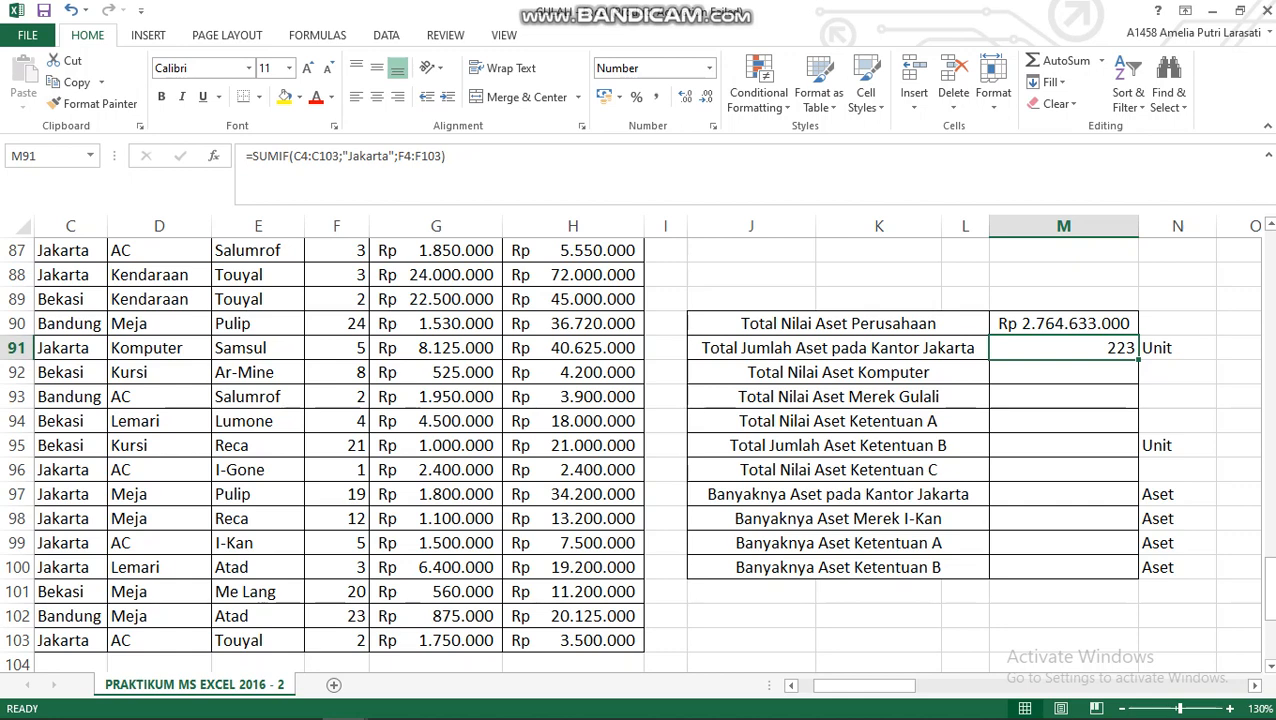
Insert SUMIF in cell M92 for Total Nilai Aset Komputer, using the Jenis Aset cells D4:D103 as its Range.
click(1063, 372)
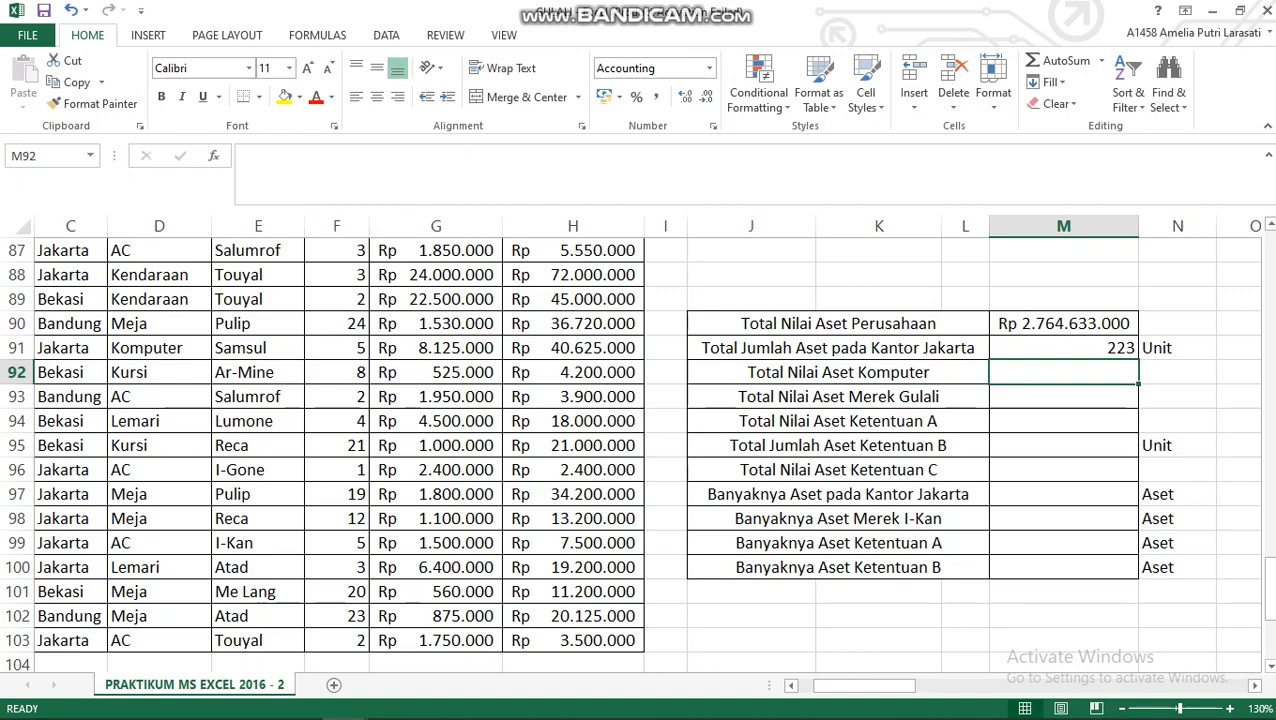
text(=)
key(shift+F3)
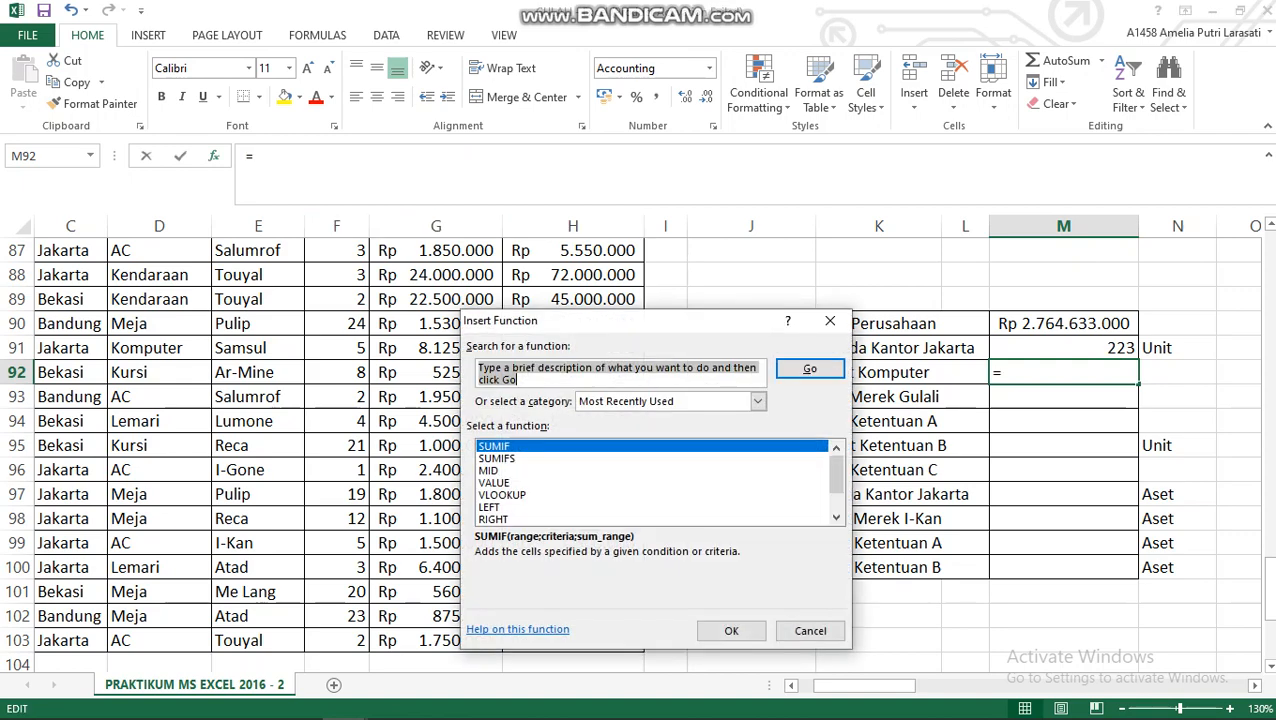
click(731, 631)
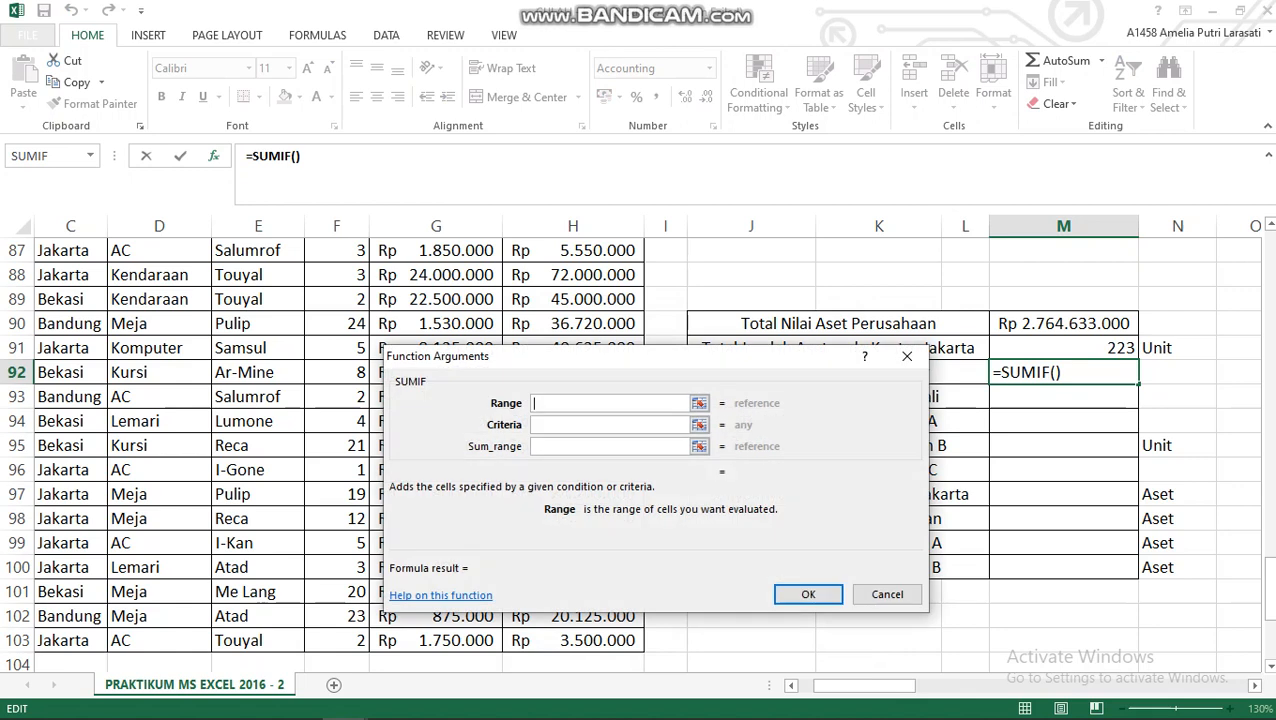
drag(670, 357, 761, 424)
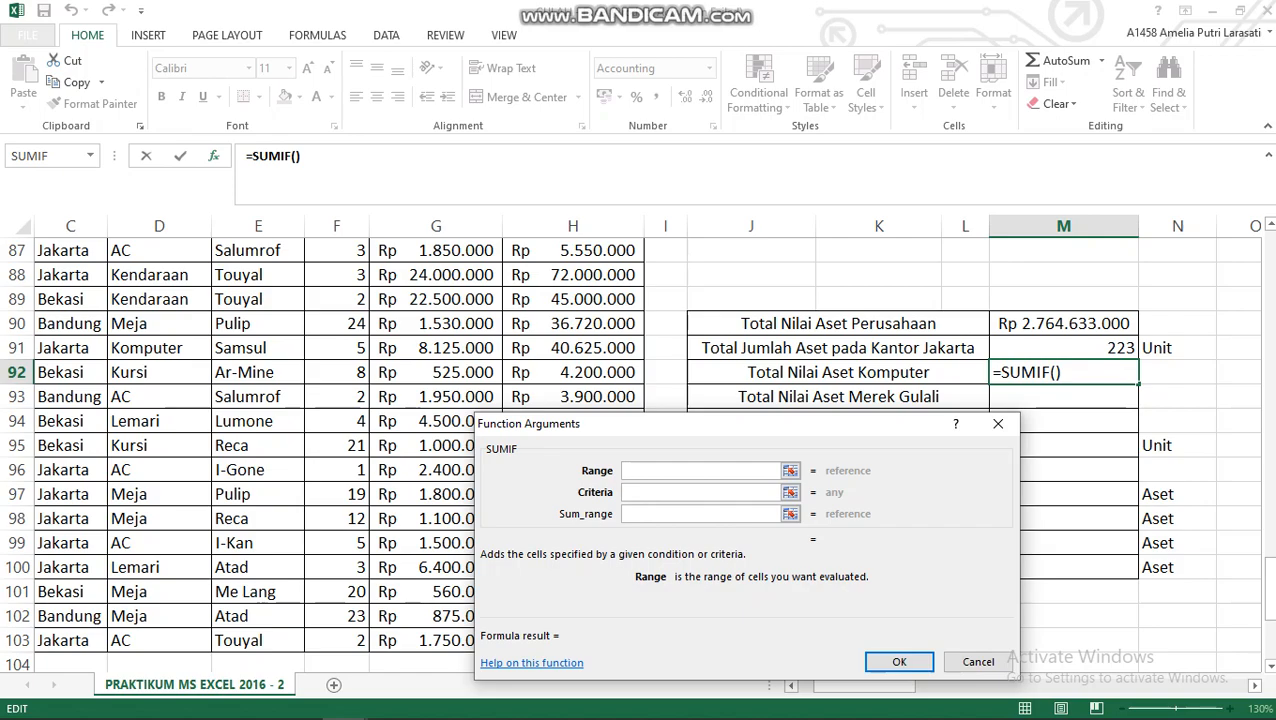
drag(159, 640, 159, 325)
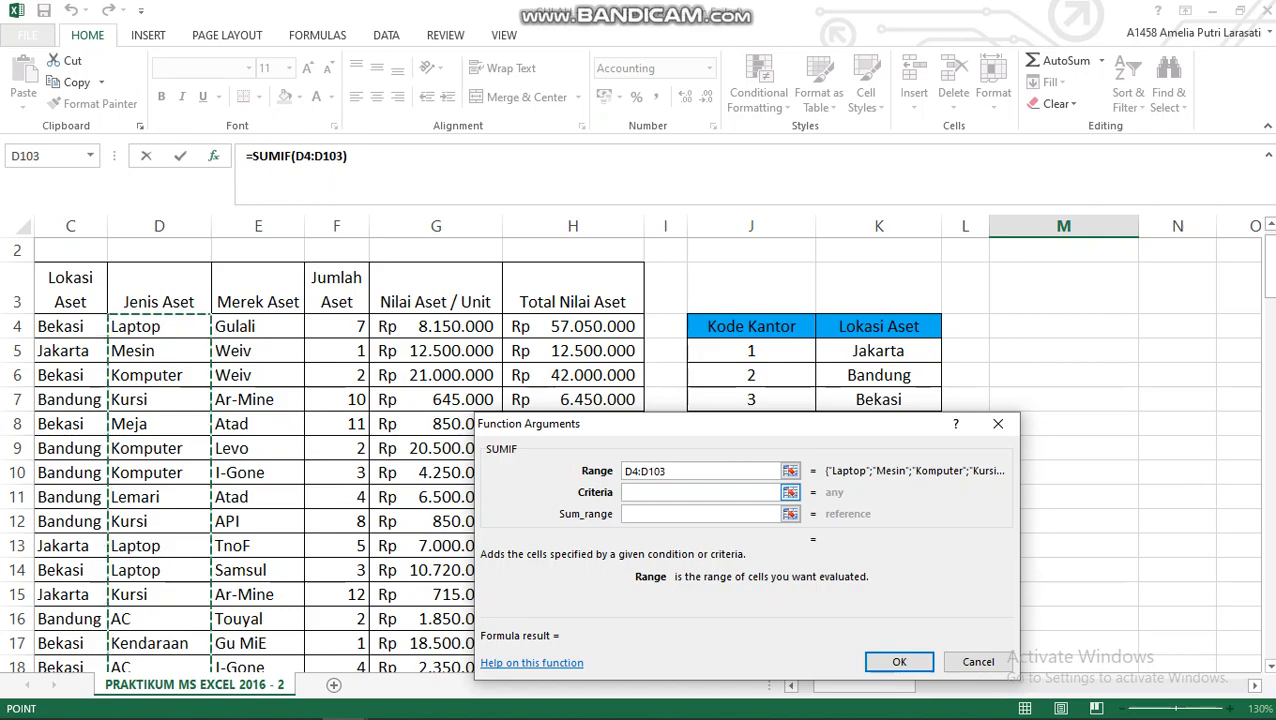
Set the Criteria of the M92 SUMIF to "Komputer" and move on to the Sum_range argument.
drag(1270, 272, 1270, 596)
click(700, 492)
text(")
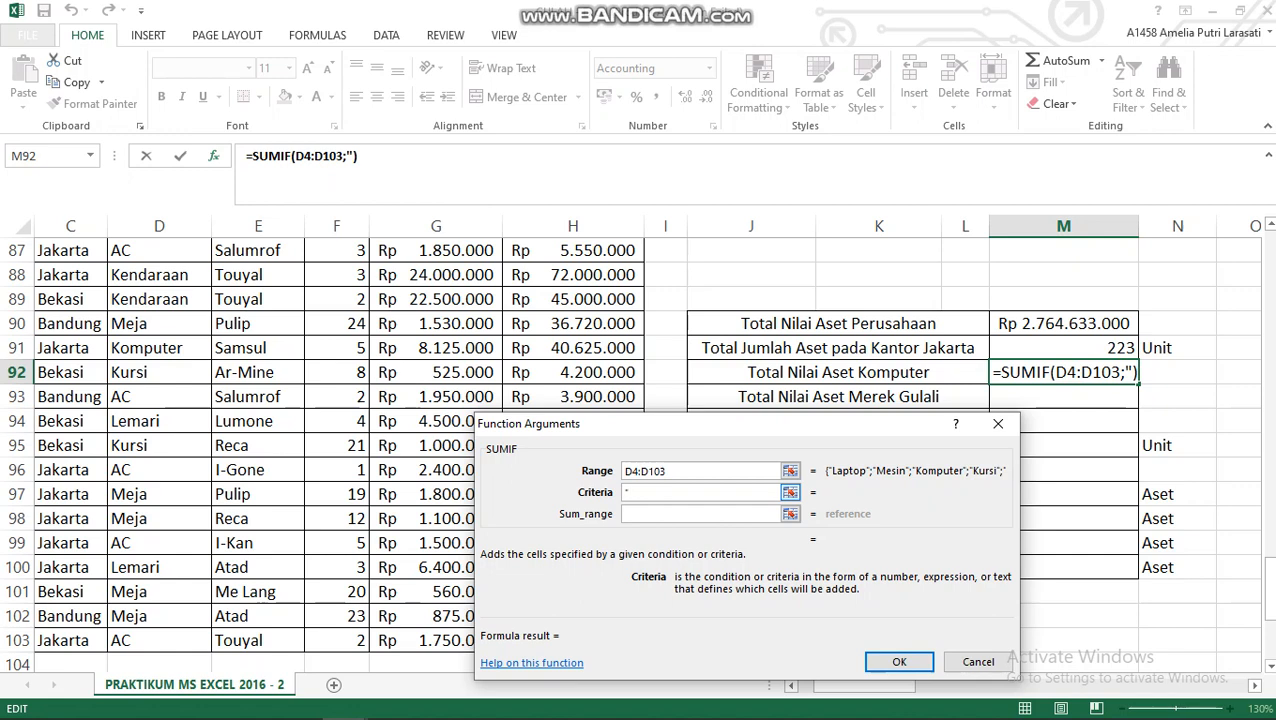
text(Komp)
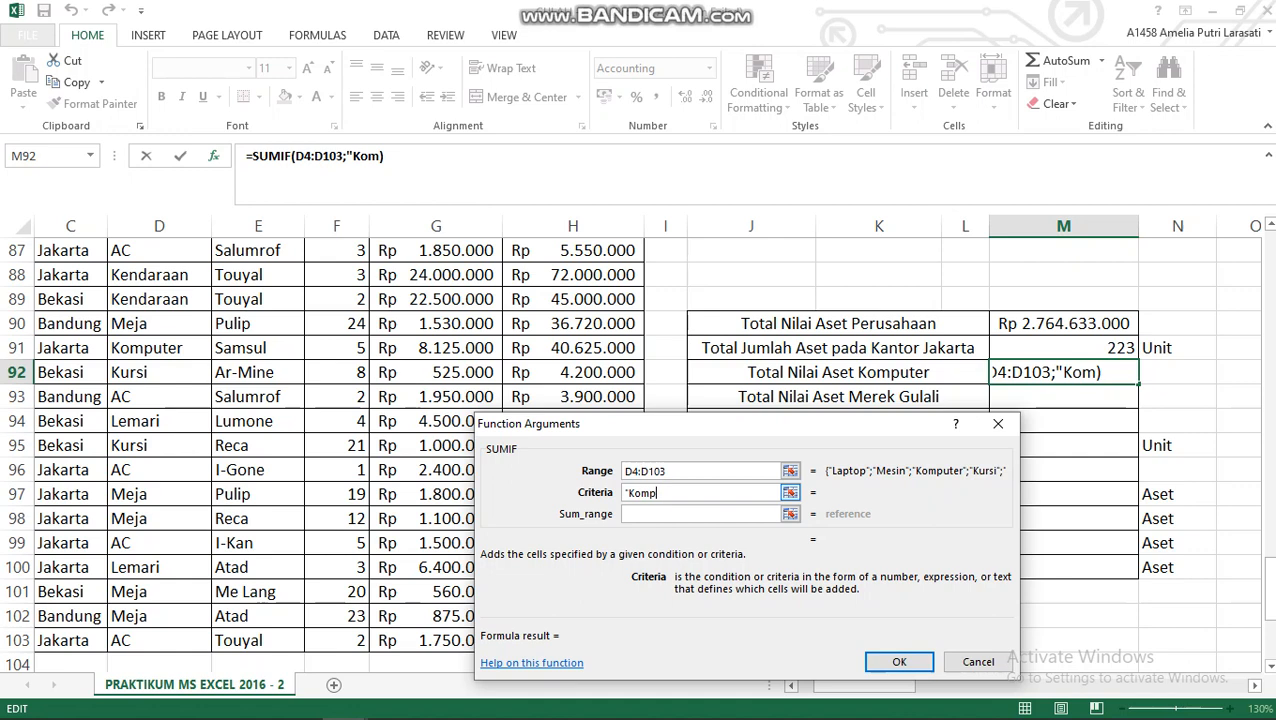
text(uter")
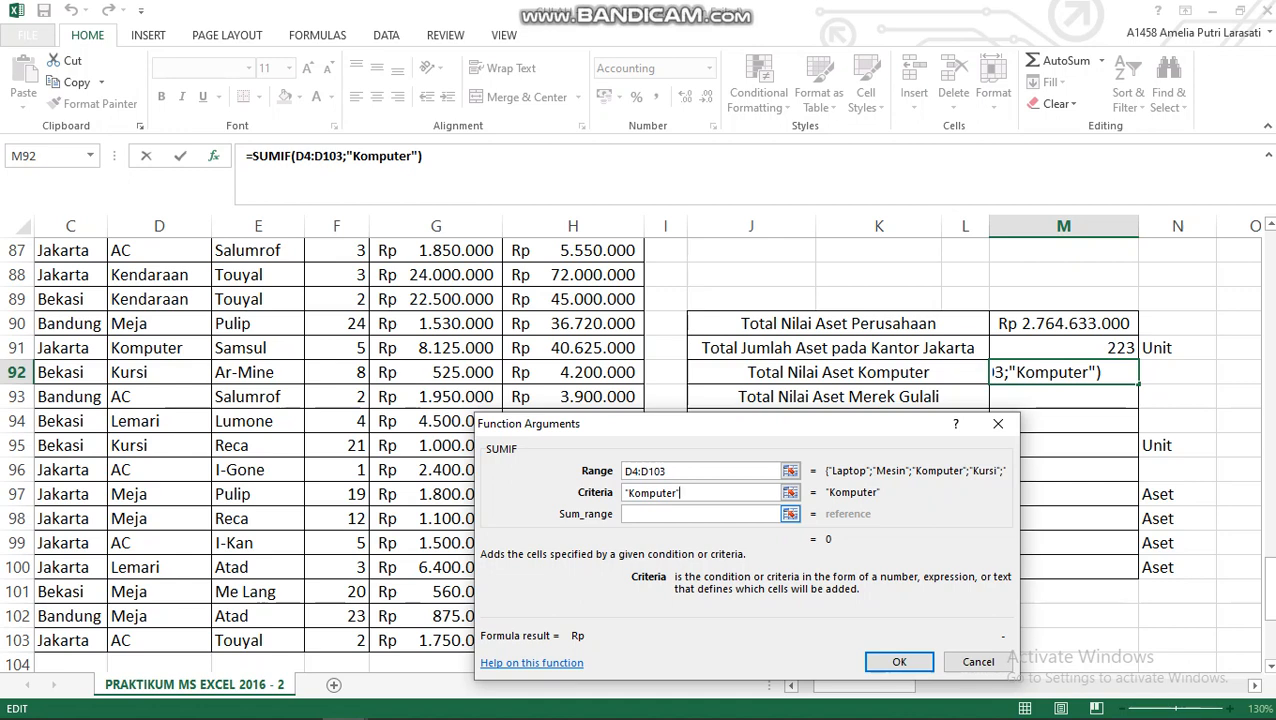
key(Tab)
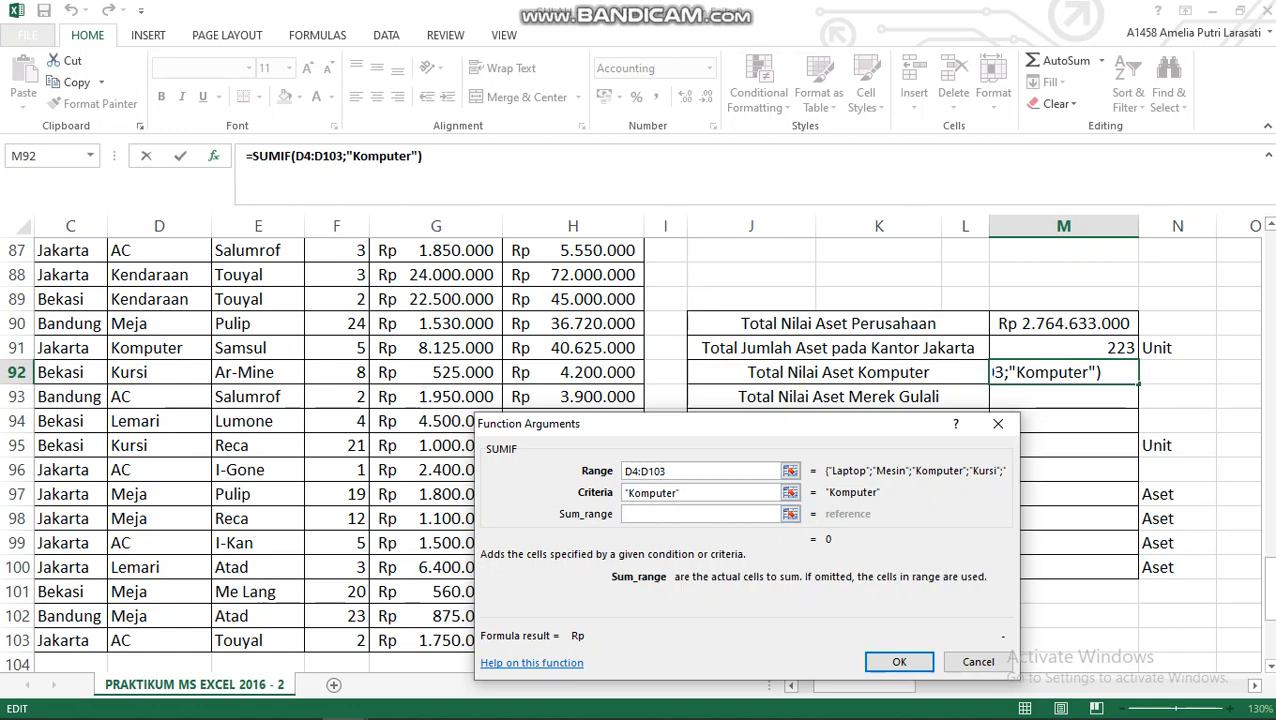
Use the Total Nilai Aset cells H4:H103 as the Sum_range and complete the SUMIF formula in M92.
drag(1268, 587, 1268, 255)
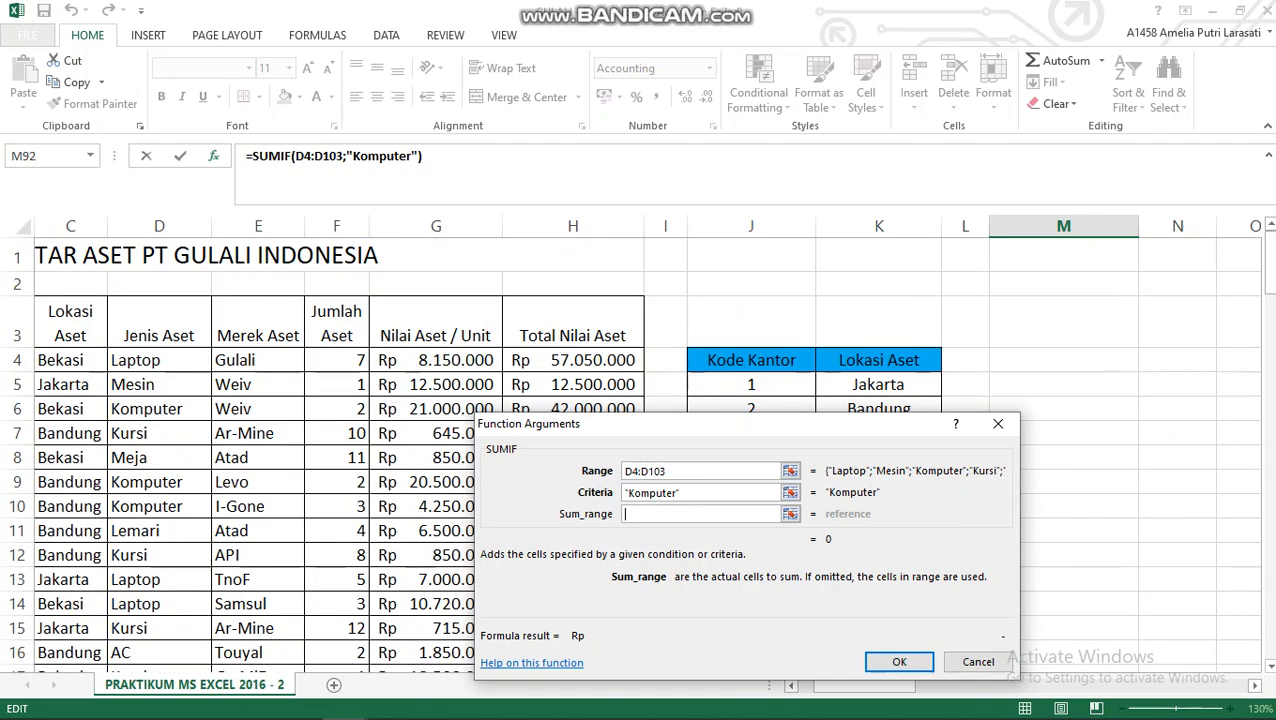
click(573, 360)
drag(573, 360, 573, 616)
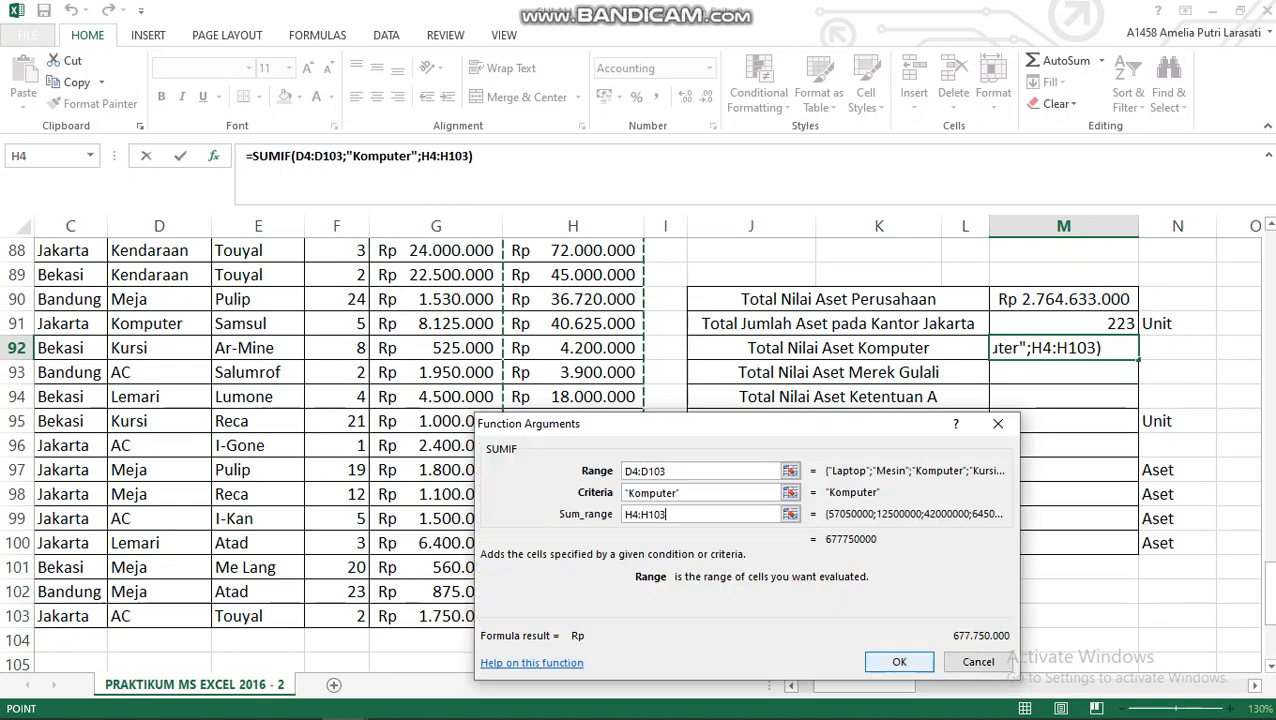
key(Return)
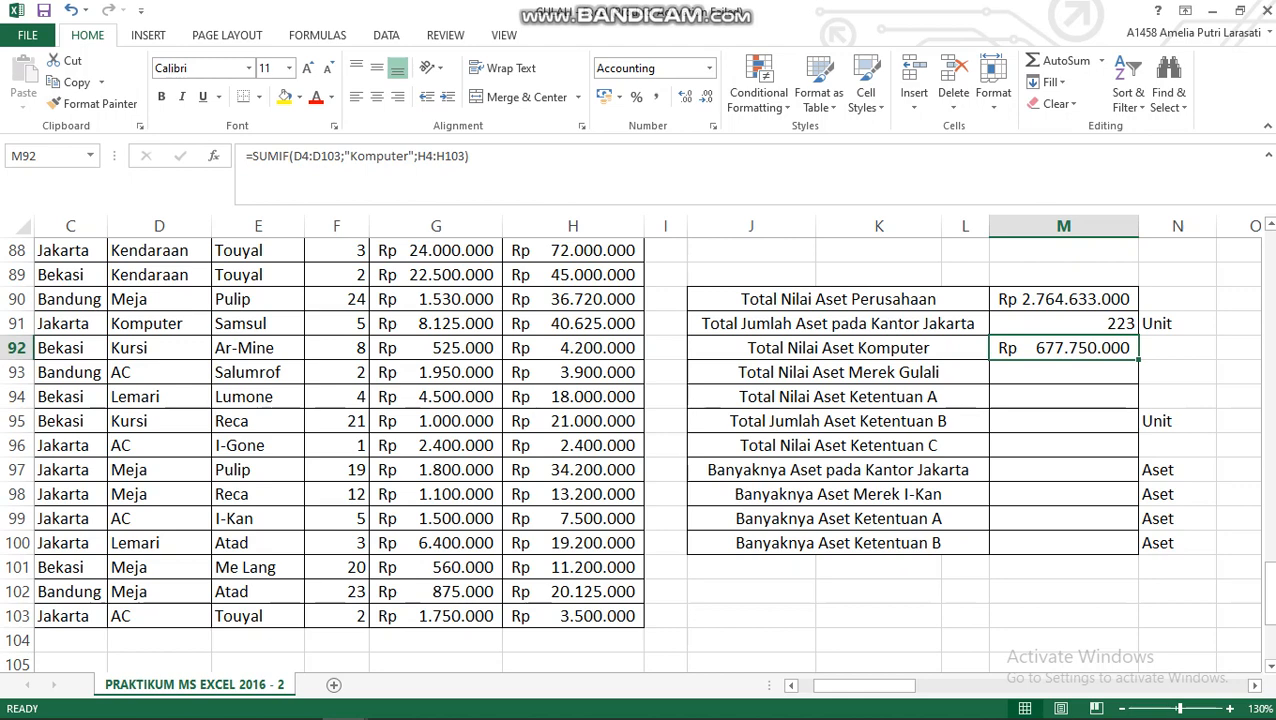
Insert SUMIF in cell M93 for Total Nilai Aset Merek Gulali, using the Merek Aset cells E4:E103 as its Range.
click(1063, 372)
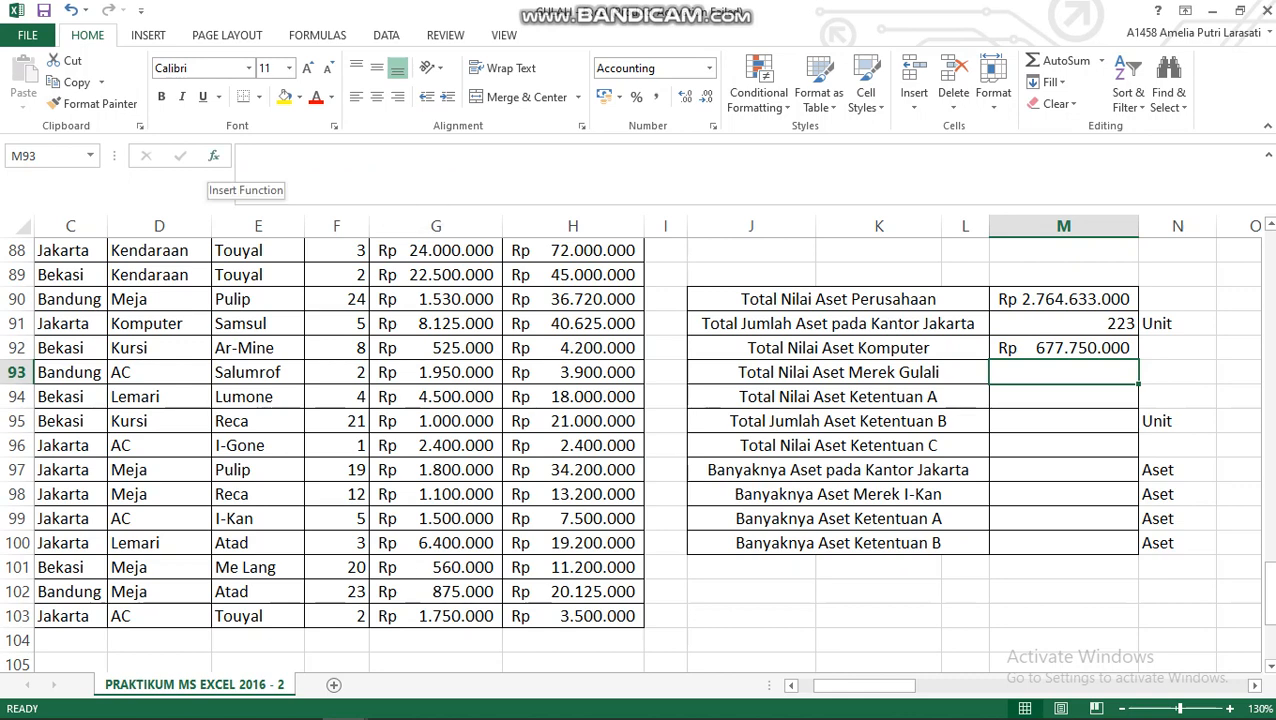
click(213, 155)
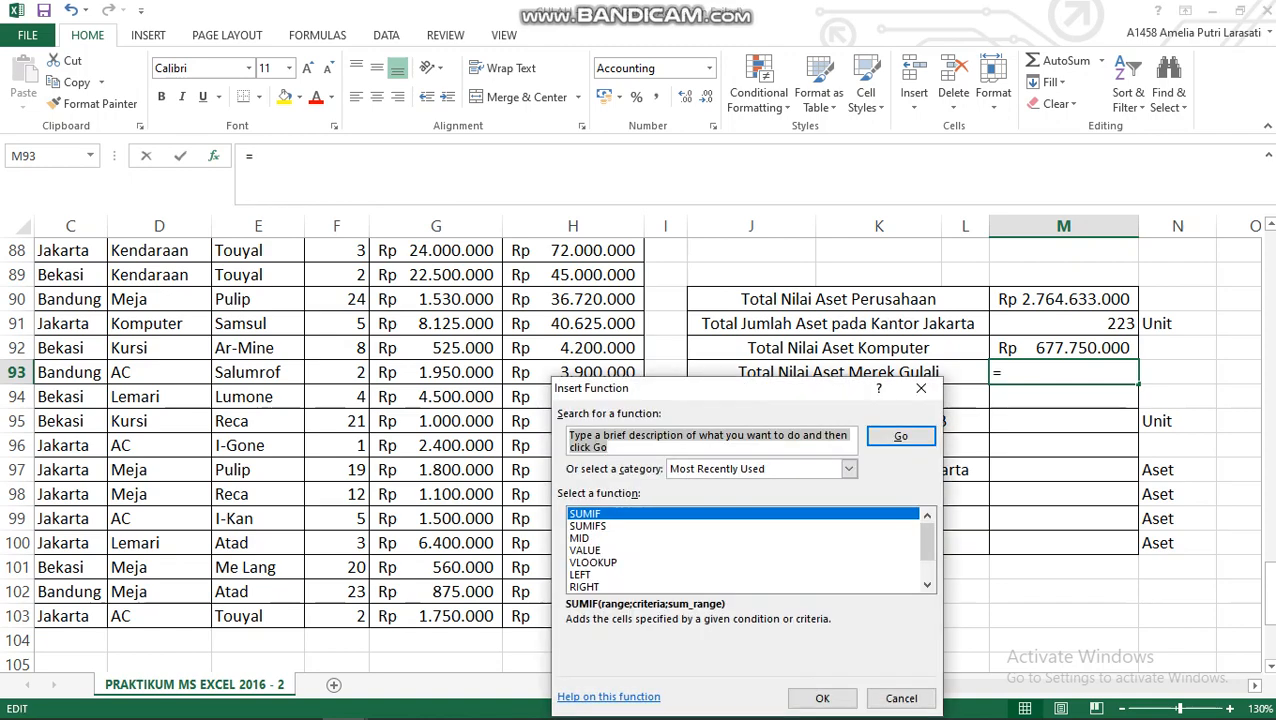
key(Return)
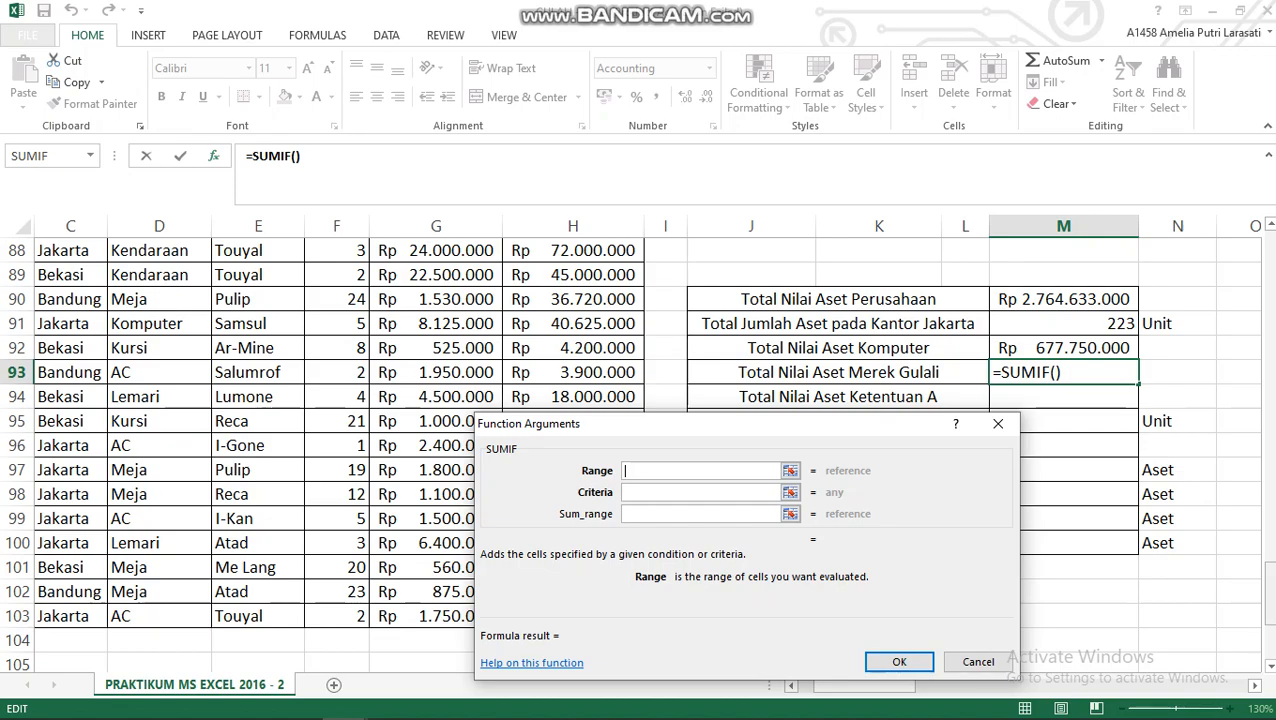
drag(1270, 590, 1270, 252)
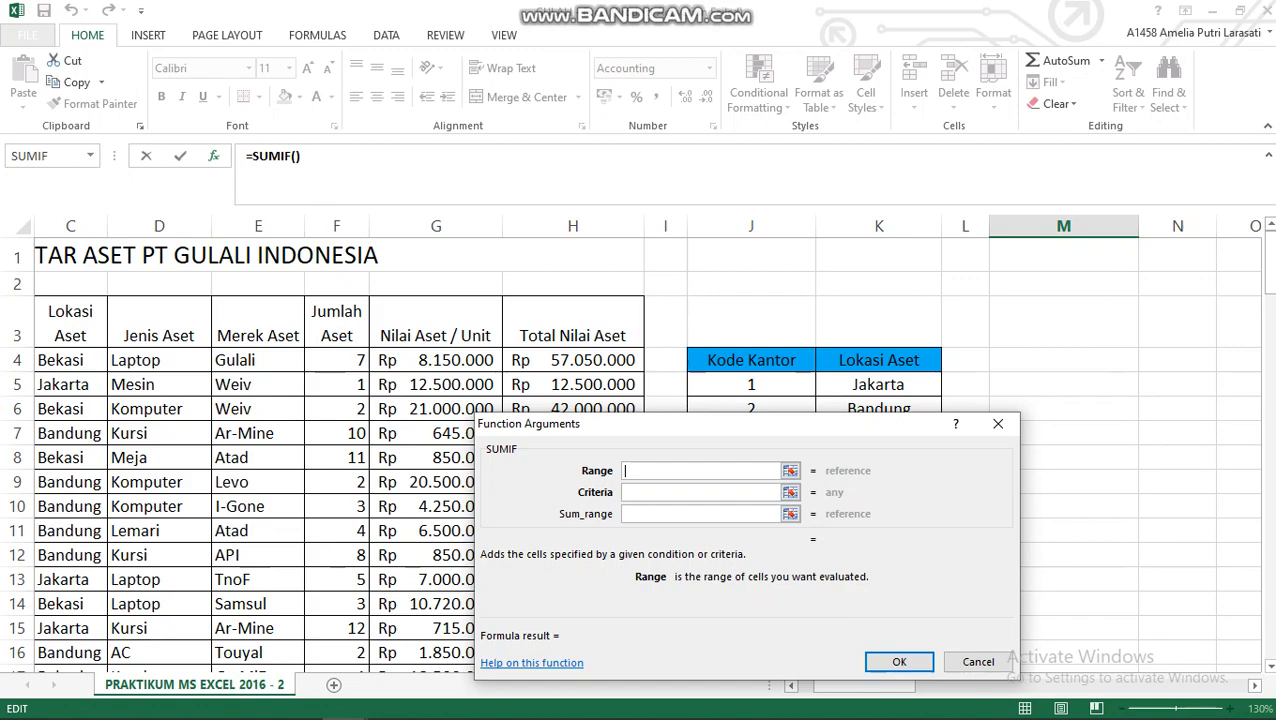
drag(250, 360, 300, 622)
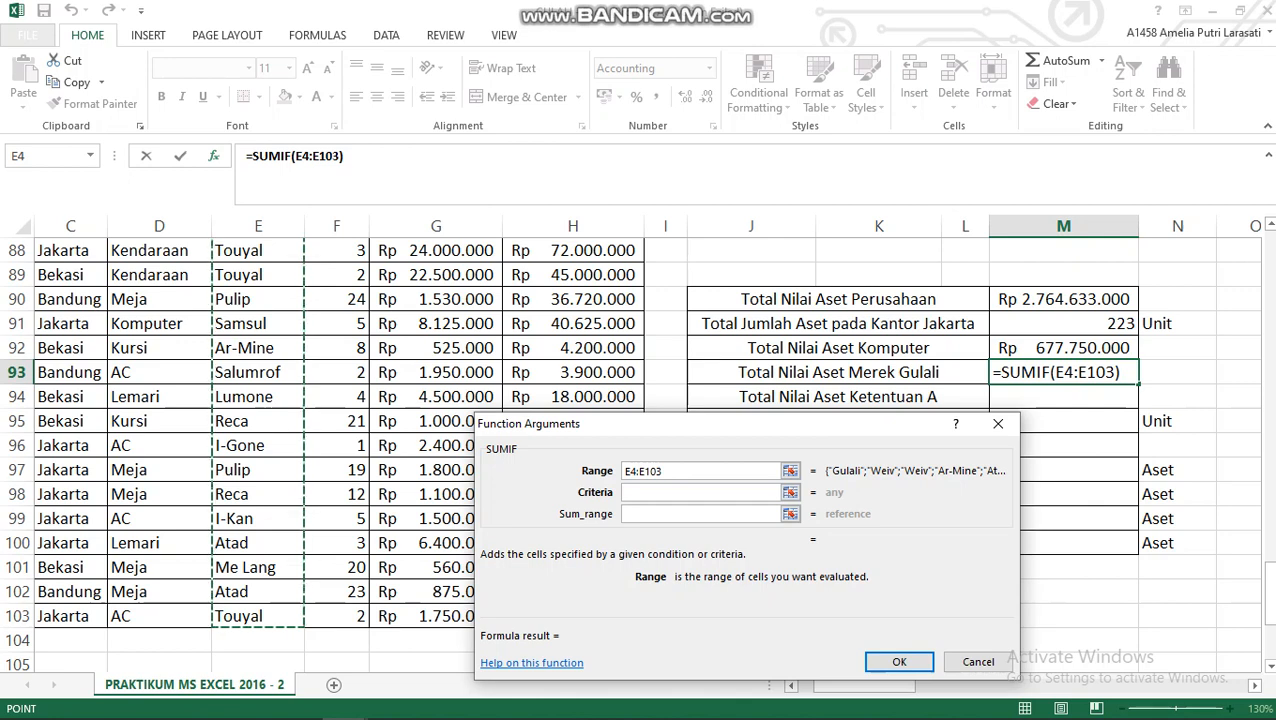
Set the Criteria of the M93 SUMIF to "Gulali".
key(Tab)
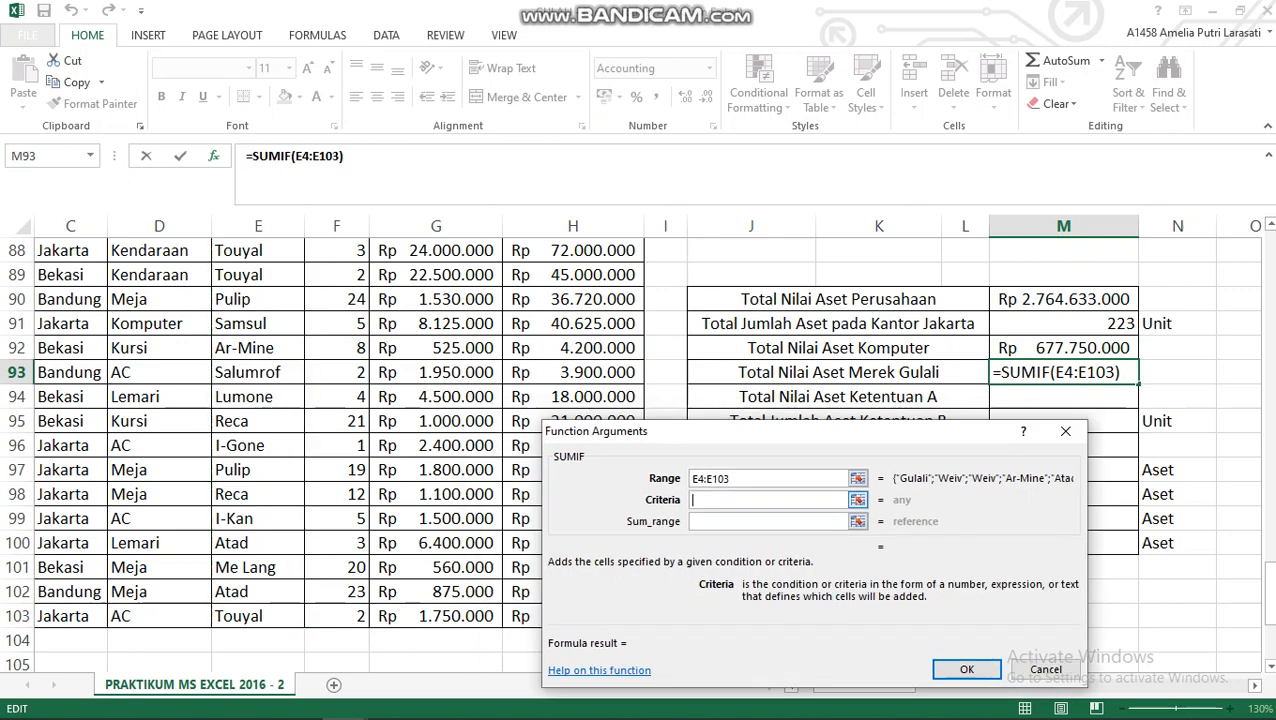
text("gu)
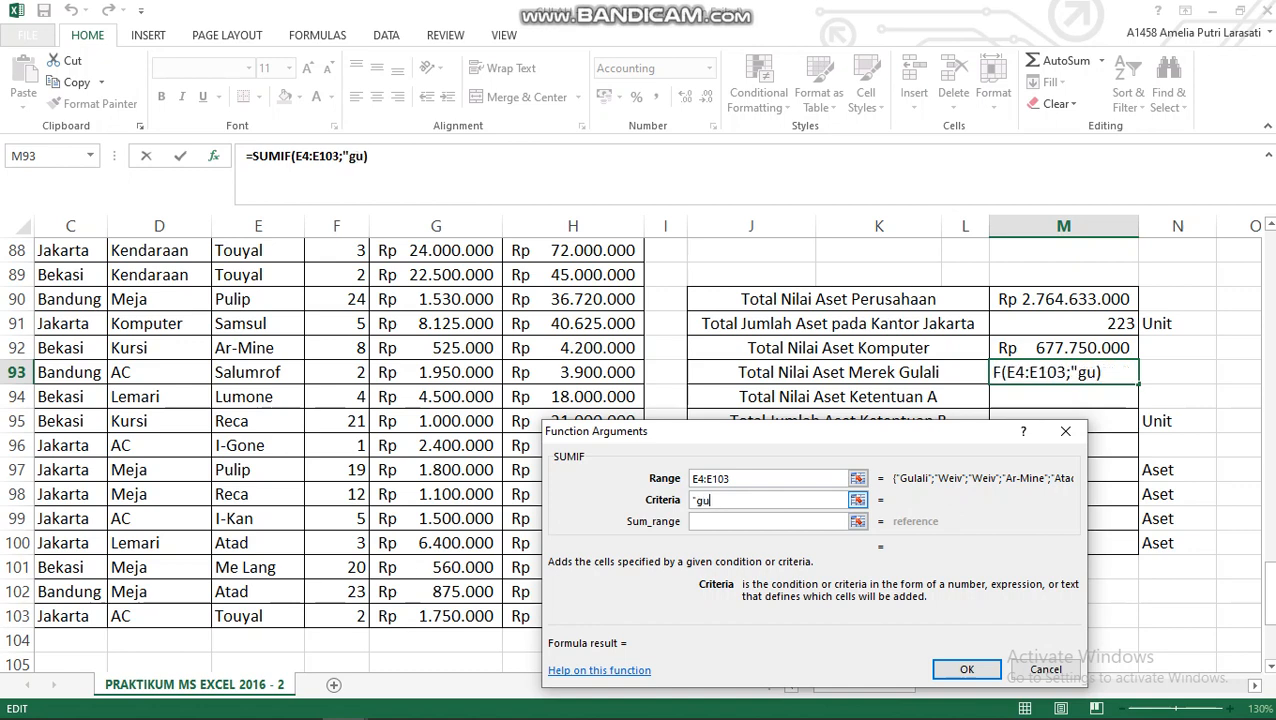
key(BackSpace)
key(BackSpace)
text(Gulali")
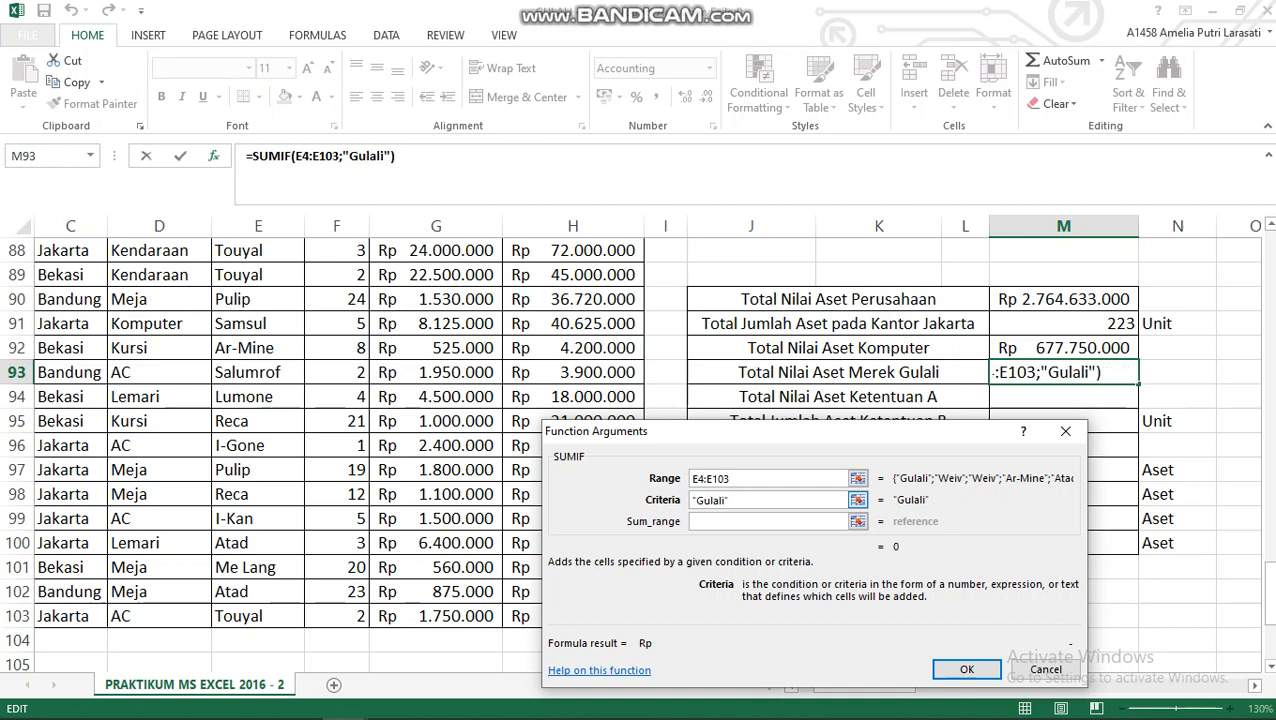
Use the Total Nilai Aset cells H4:H103 as the Sum_range and complete the SUMIF formula in M93.
key(Tab)
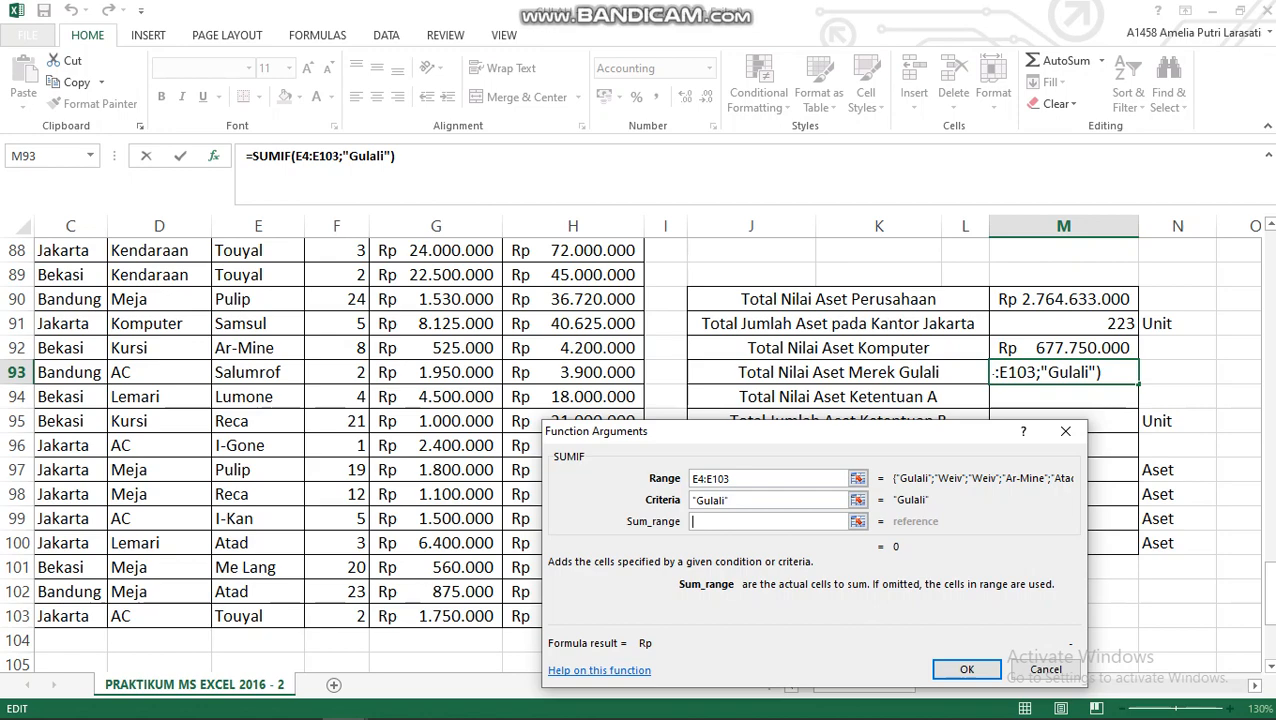
drag(1270, 590, 1270, 258)
drag(572, 360, 600, 645)
drag(512, 640, 510, 618)
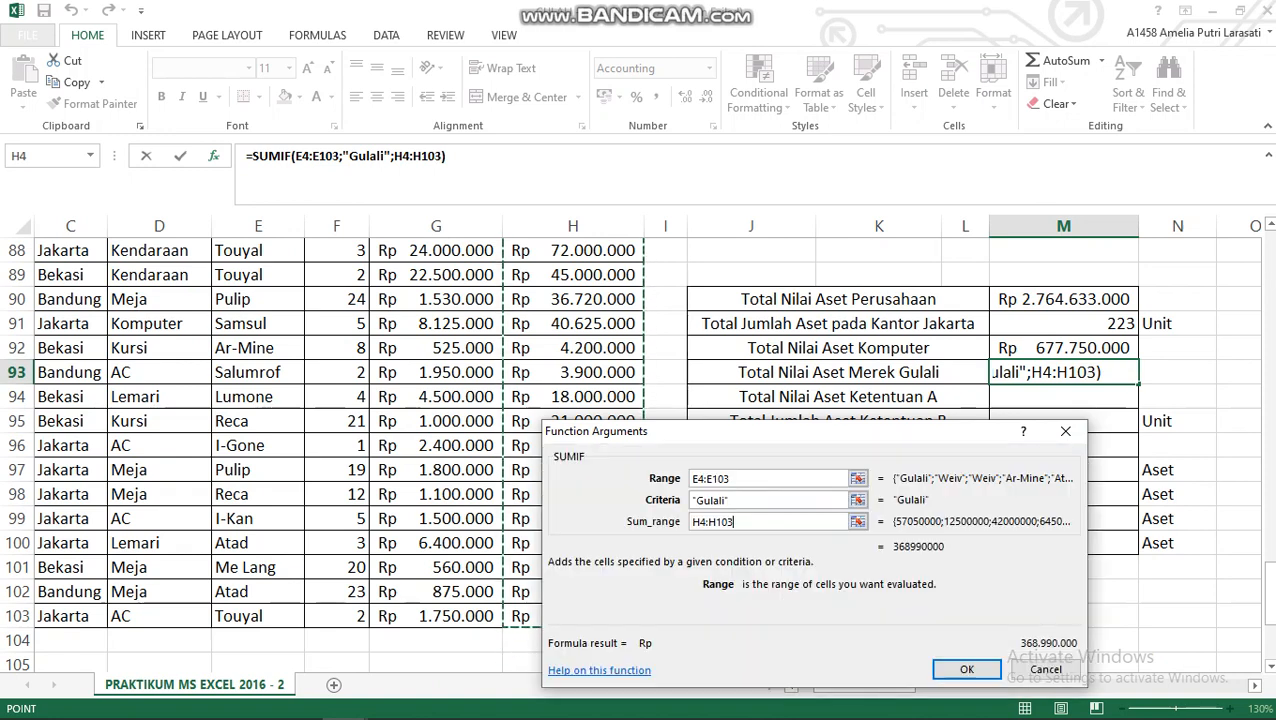
key(Return)
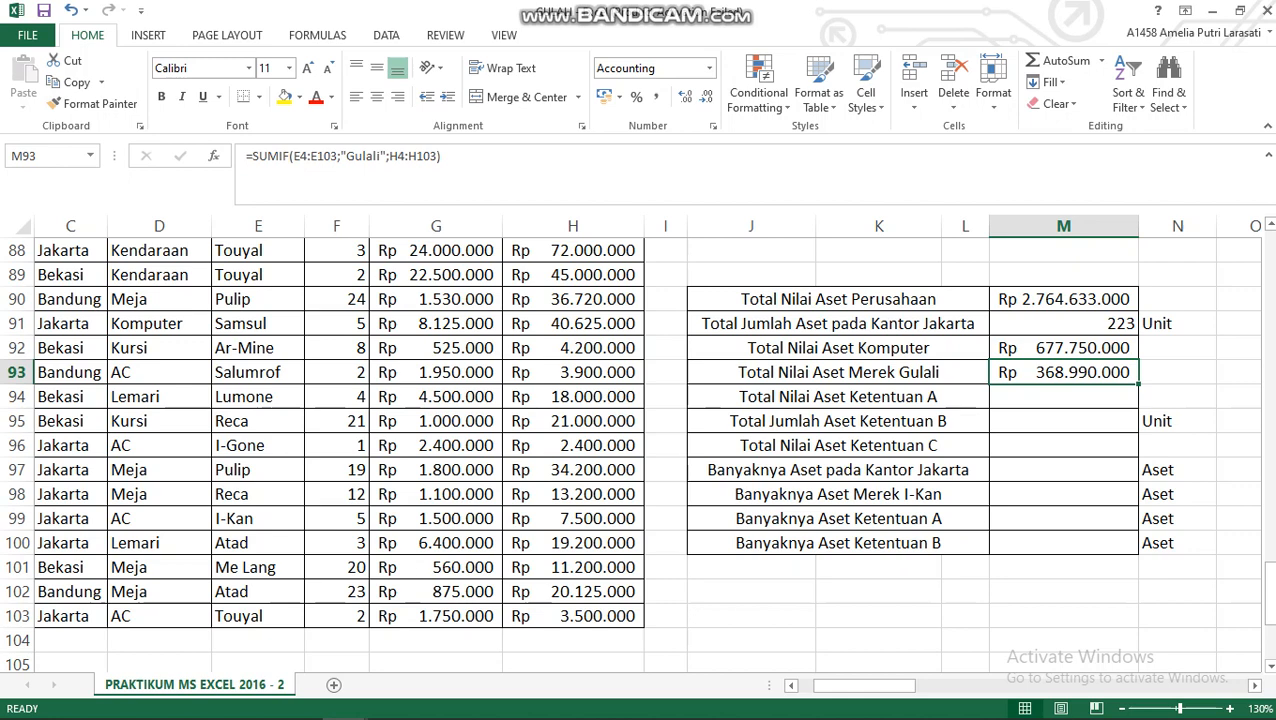
click(1238, 348)
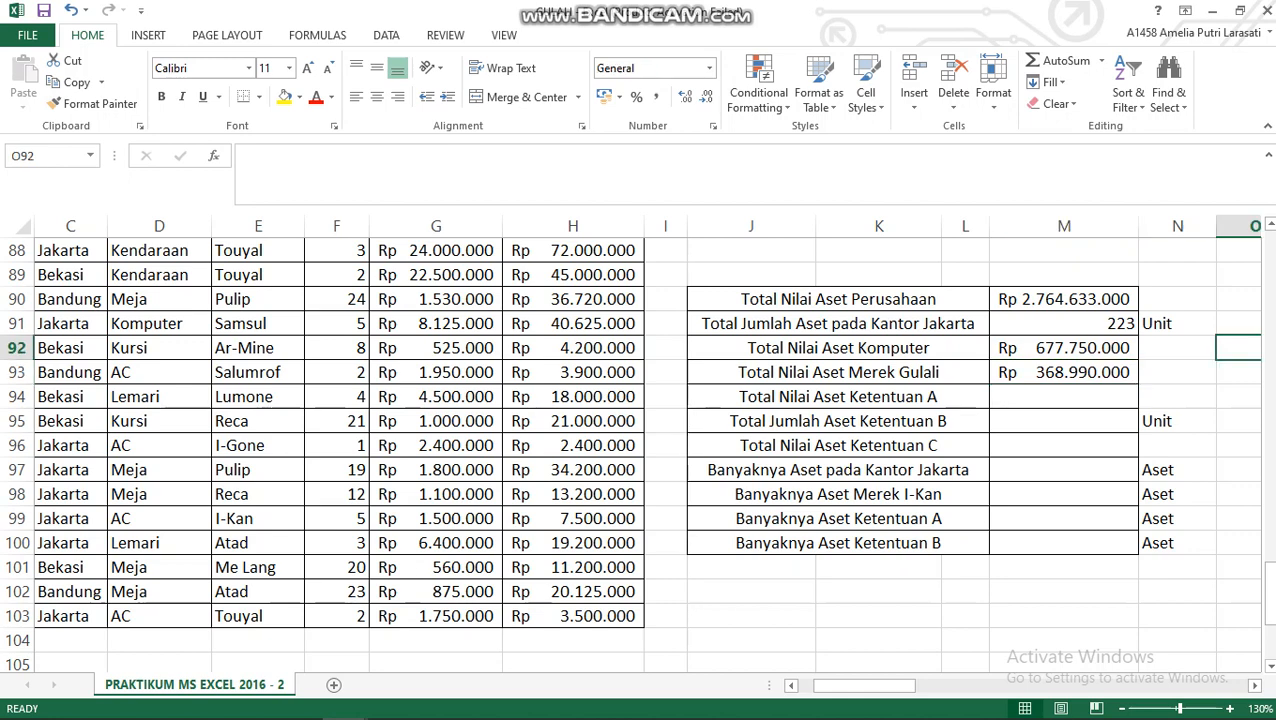
Check the Ketentuan A criteria in Modul Lab SI.pdf in Chrome, and insert SUMIFS in Excel cell M94 for Total Nilai Aset Ketentuan A.
click(1064, 397)
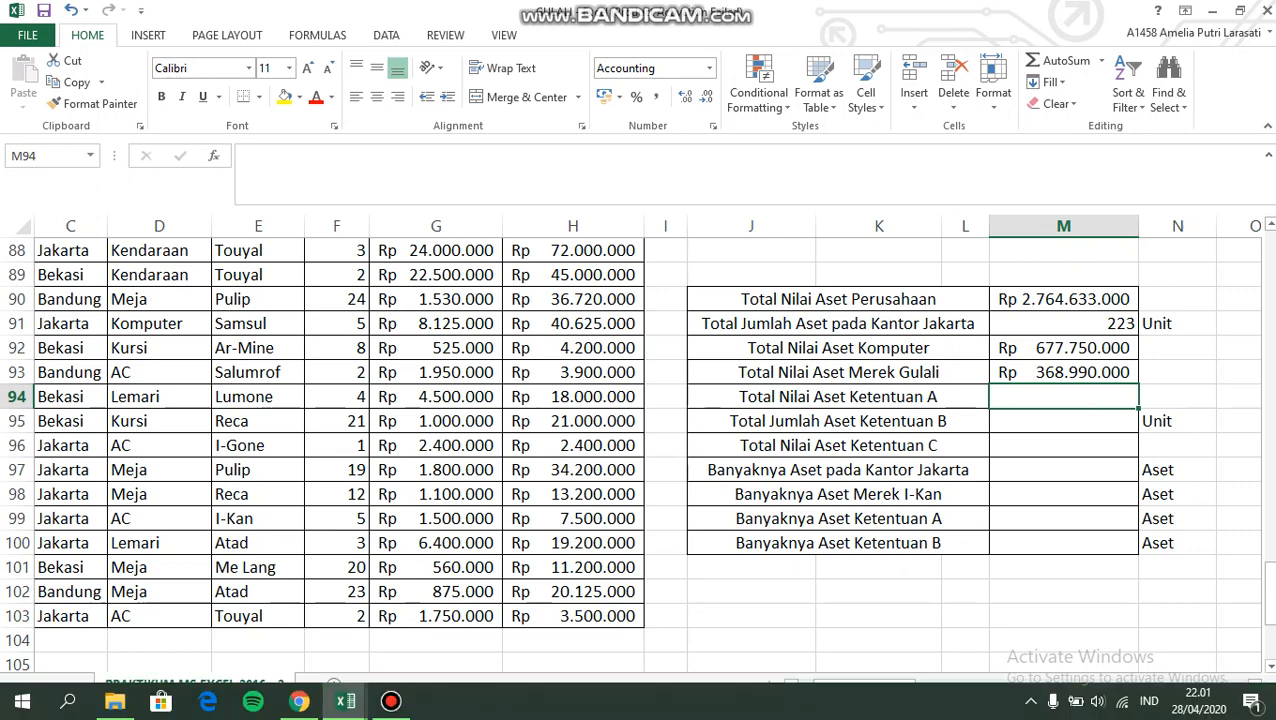
mouse_move(299, 700)
click(299, 612)
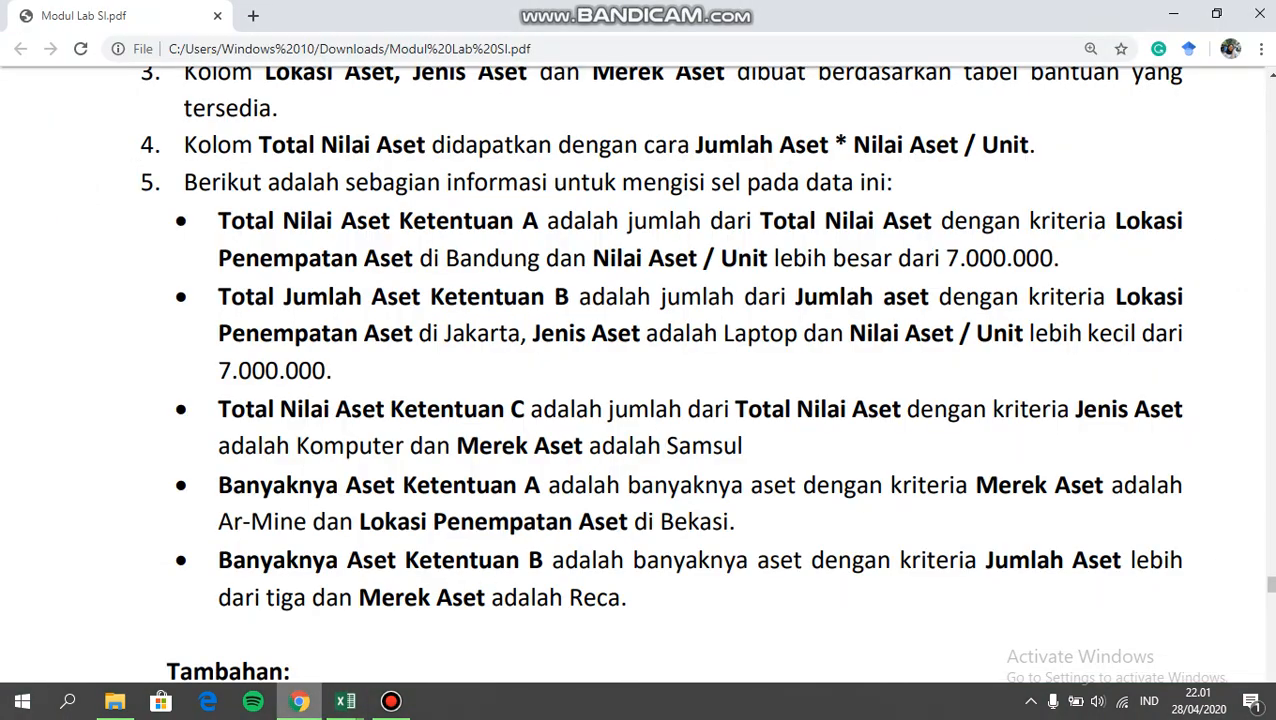
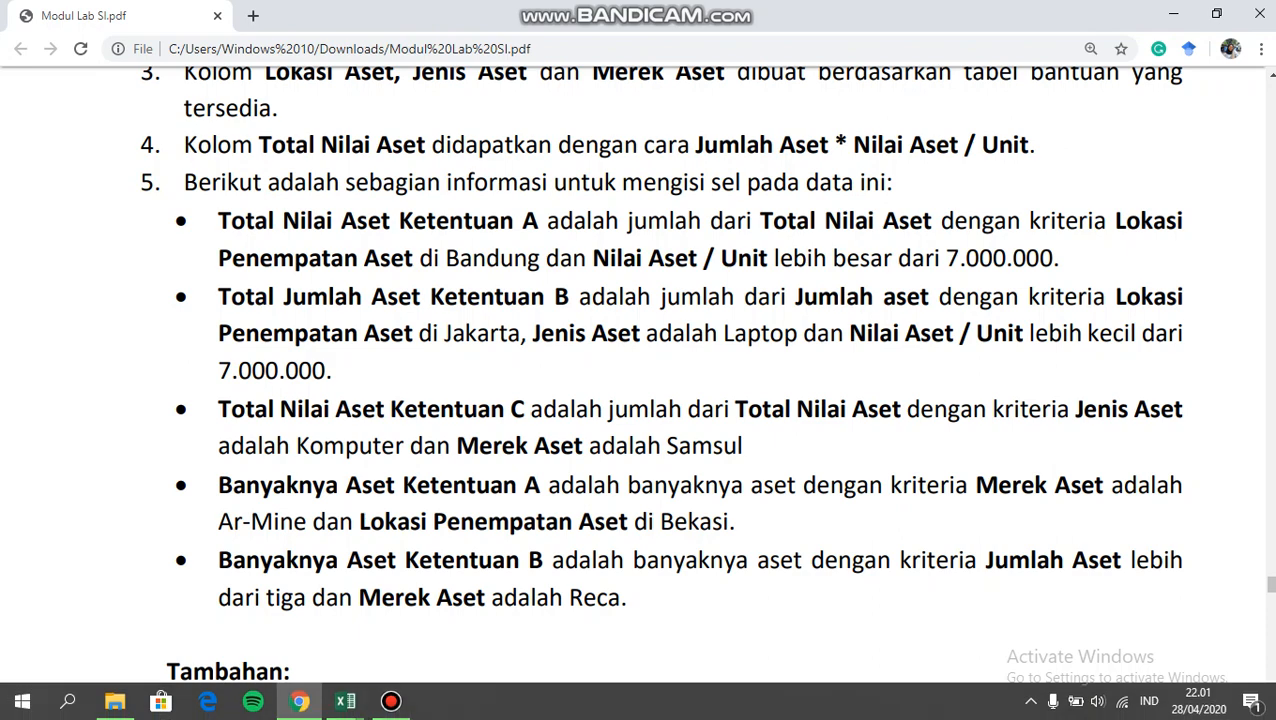
mouse_move(345, 701)
click(240, 615)
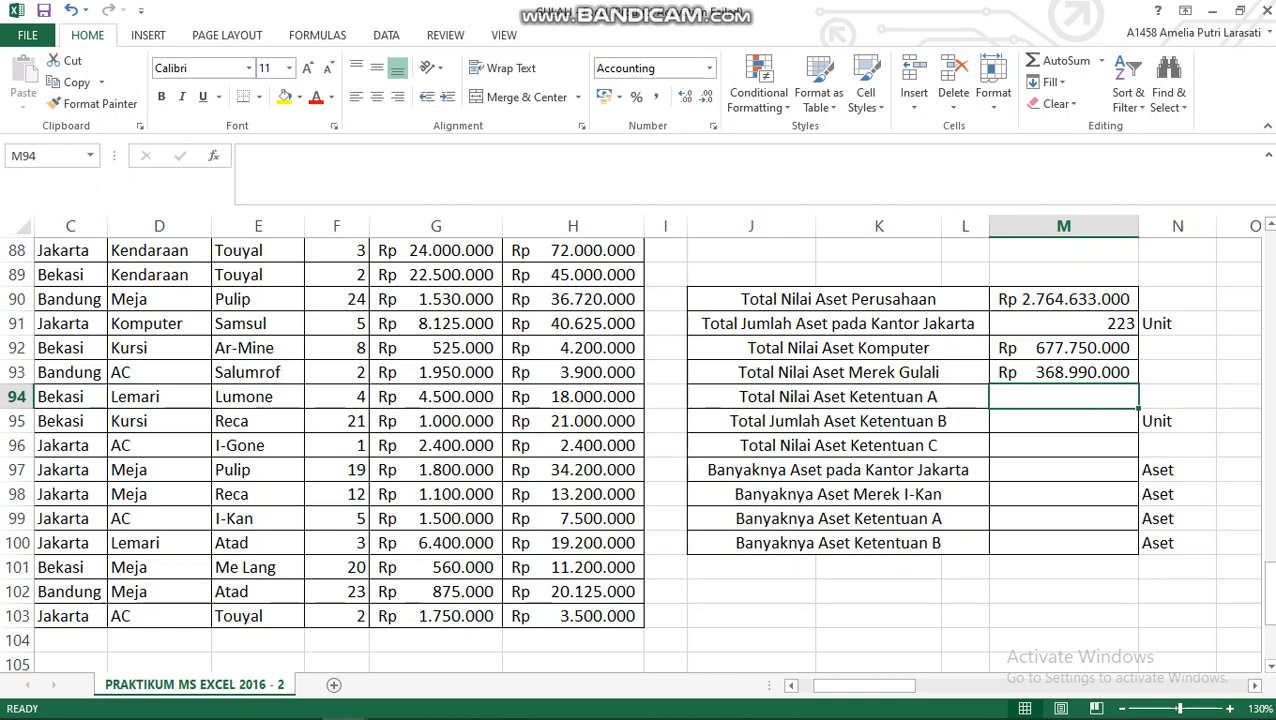
key(shift+F3)
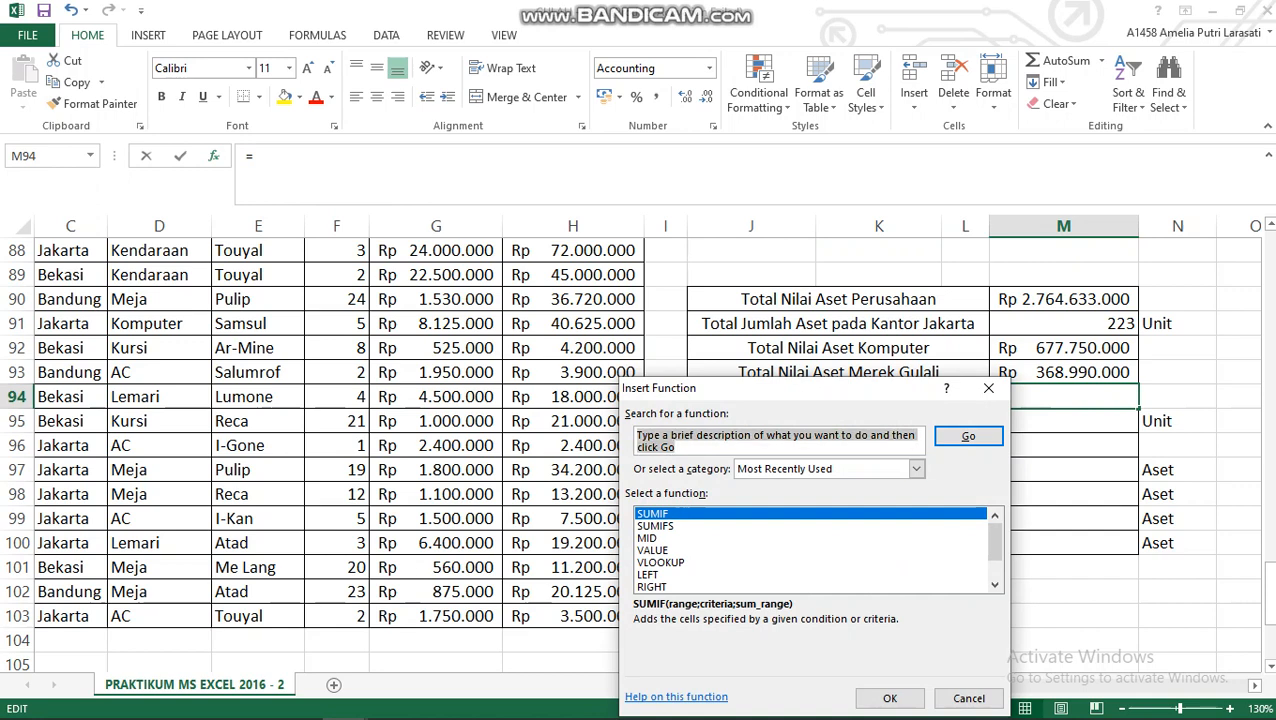
text(sumifs)
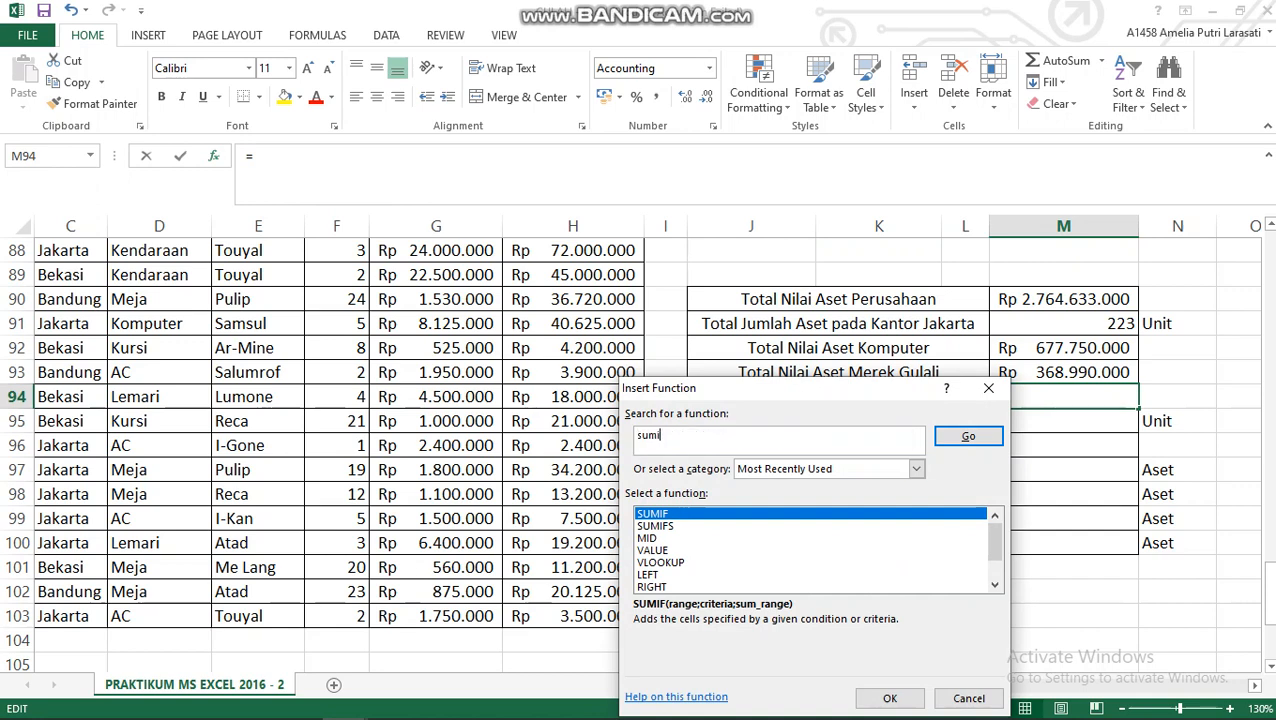
key(Return)
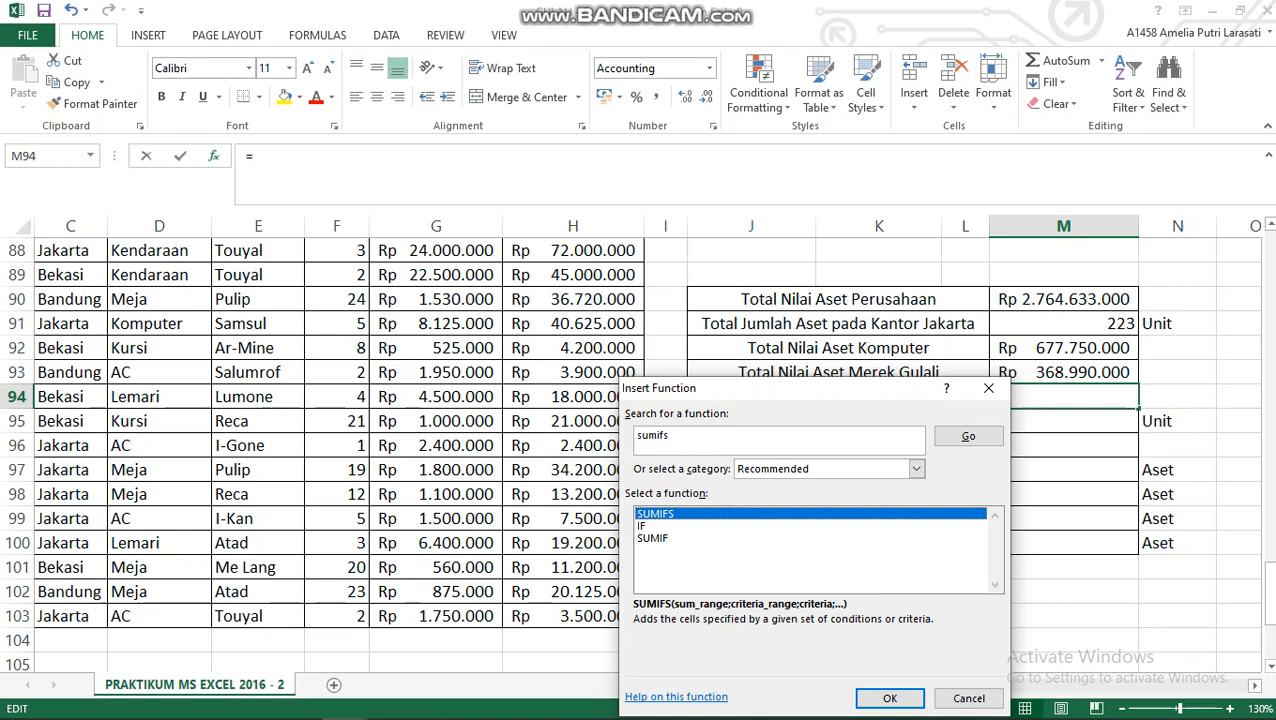
key(Return)
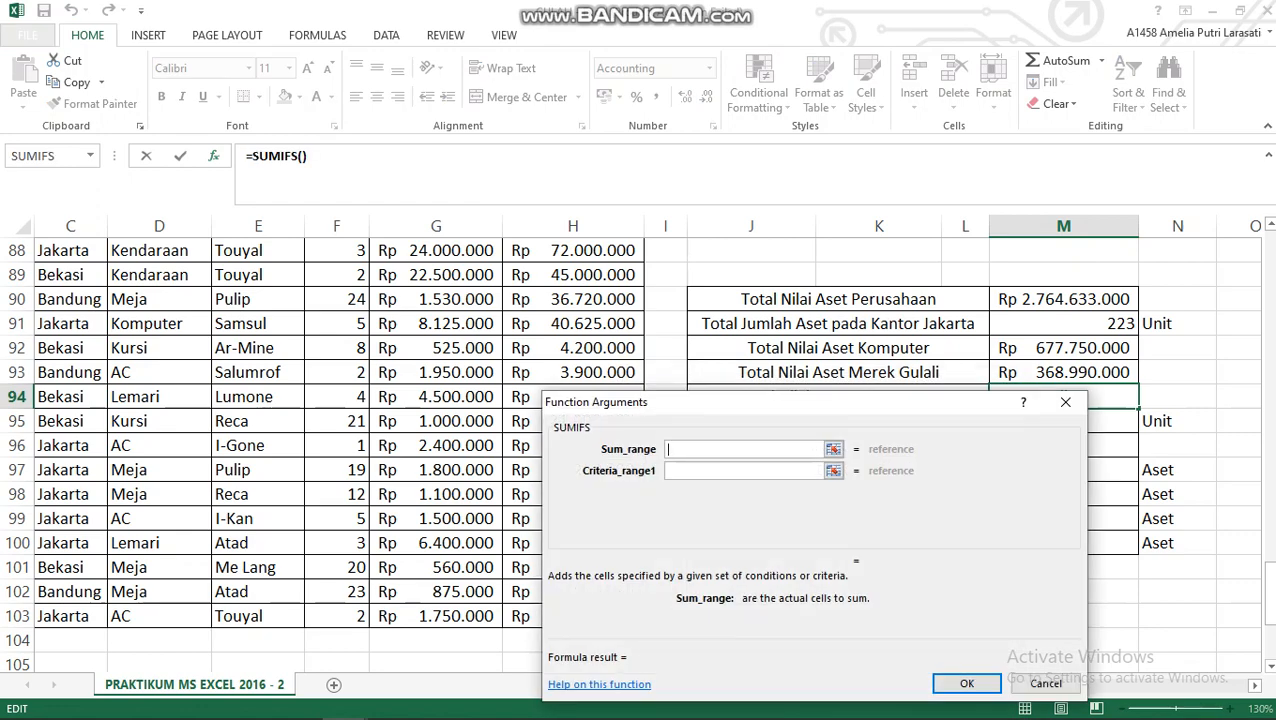
Use the Total Nilai Aset cells H4:H103 as the Sum_range of the M94 SUMIFS, keeping the arguments dialog clear of the data.
drag(800, 402, 804, 291)
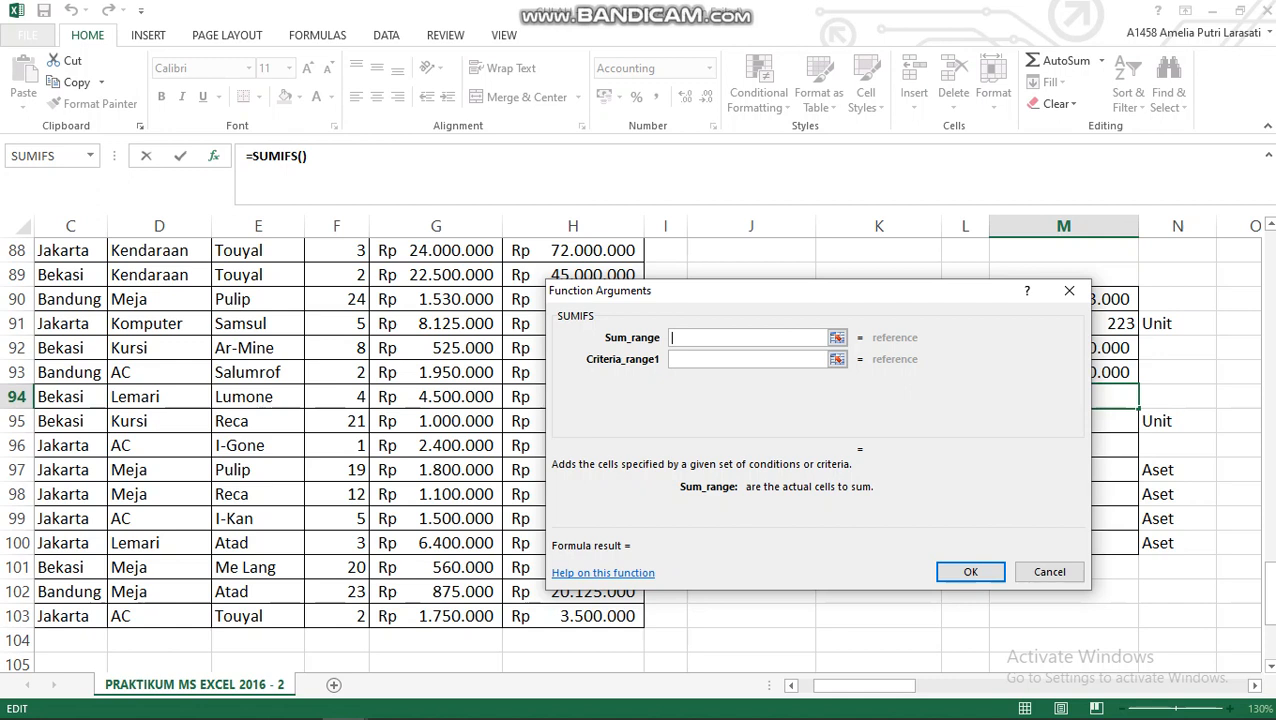
drag(700, 290, 812, 436)
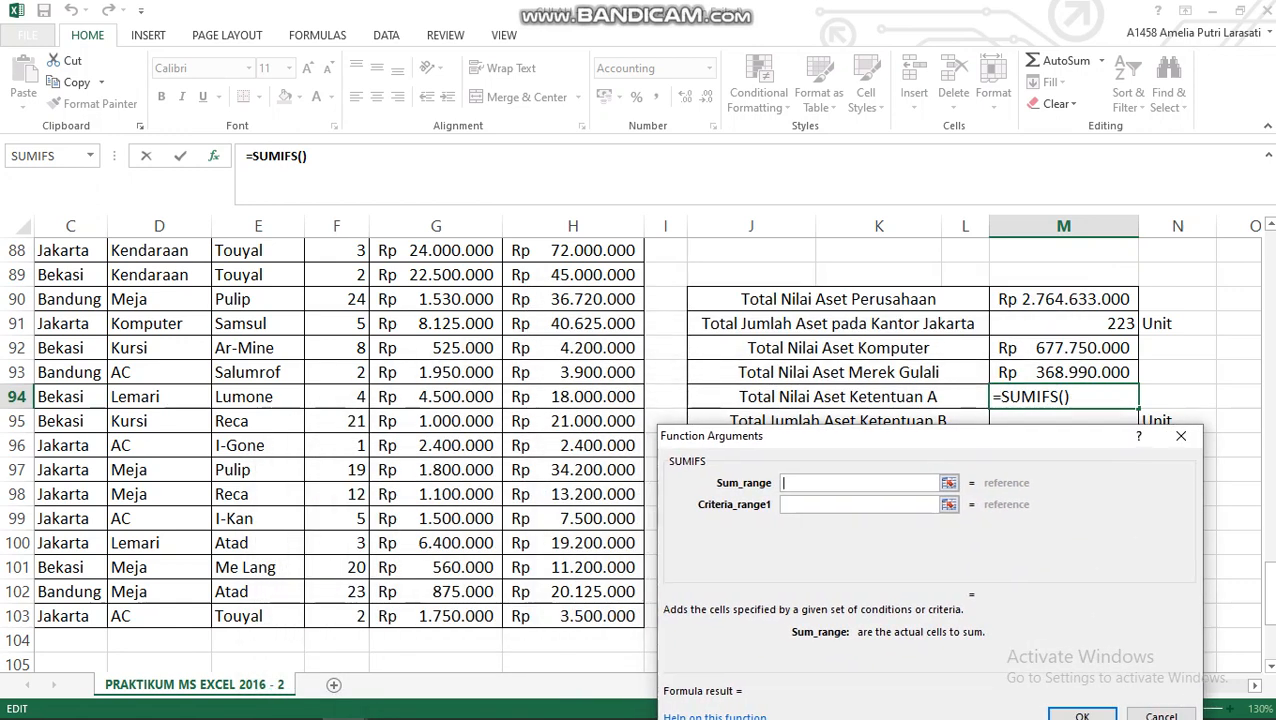
drag(1270, 591, 1270, 262)
drag(572, 360, 620, 640)
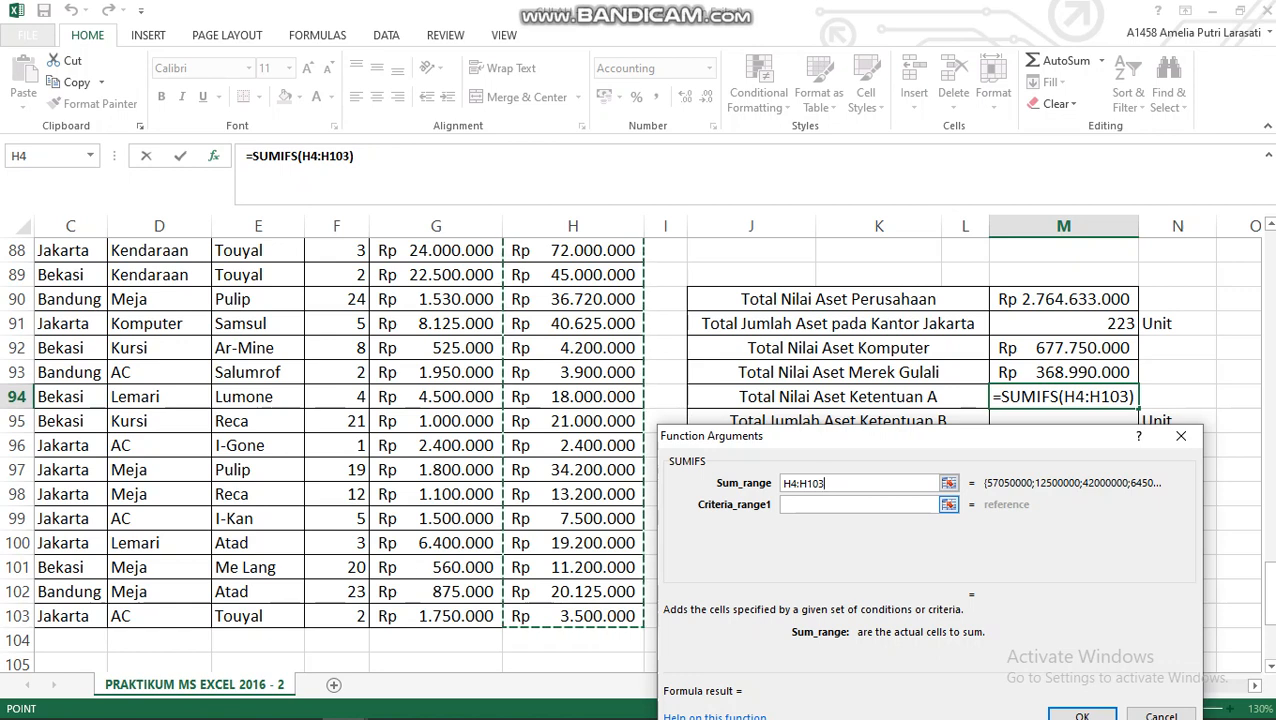
key(Tab)
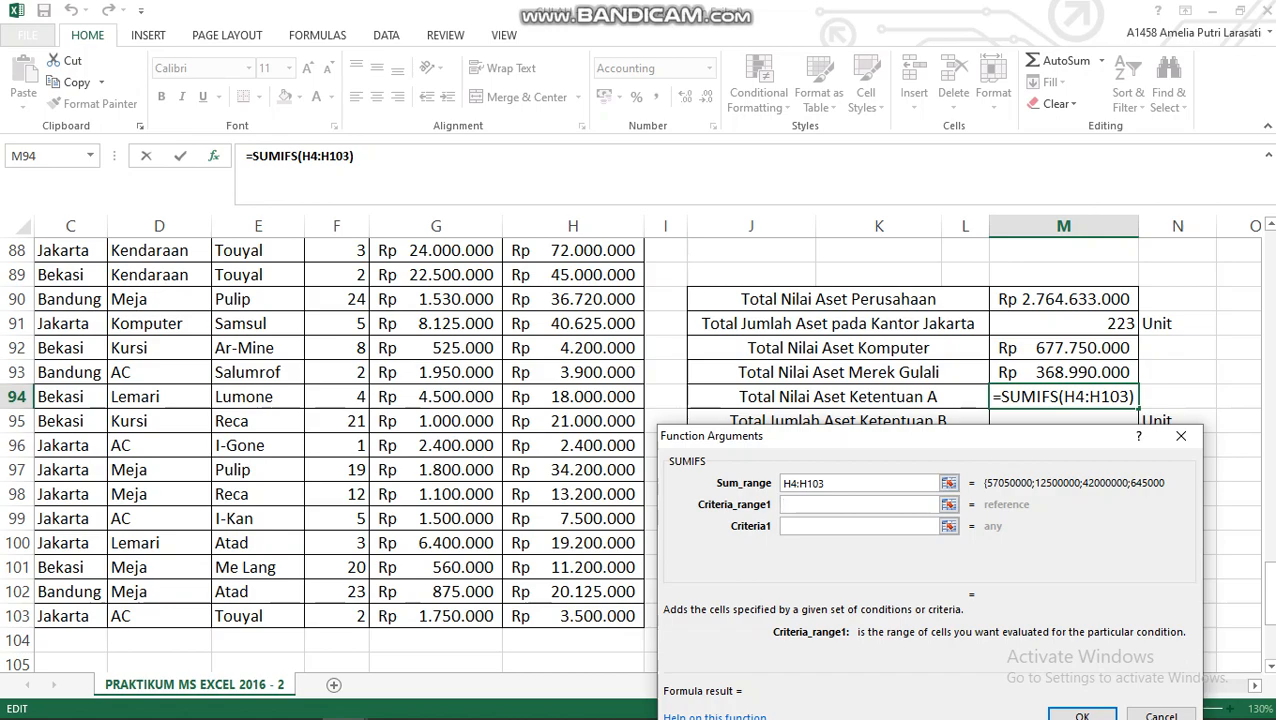
Use the Lokasi Aset cells C4:C103 as Criteria_range1 of the M94 SUMIFS.
drag(1270, 602, 1270, 262)
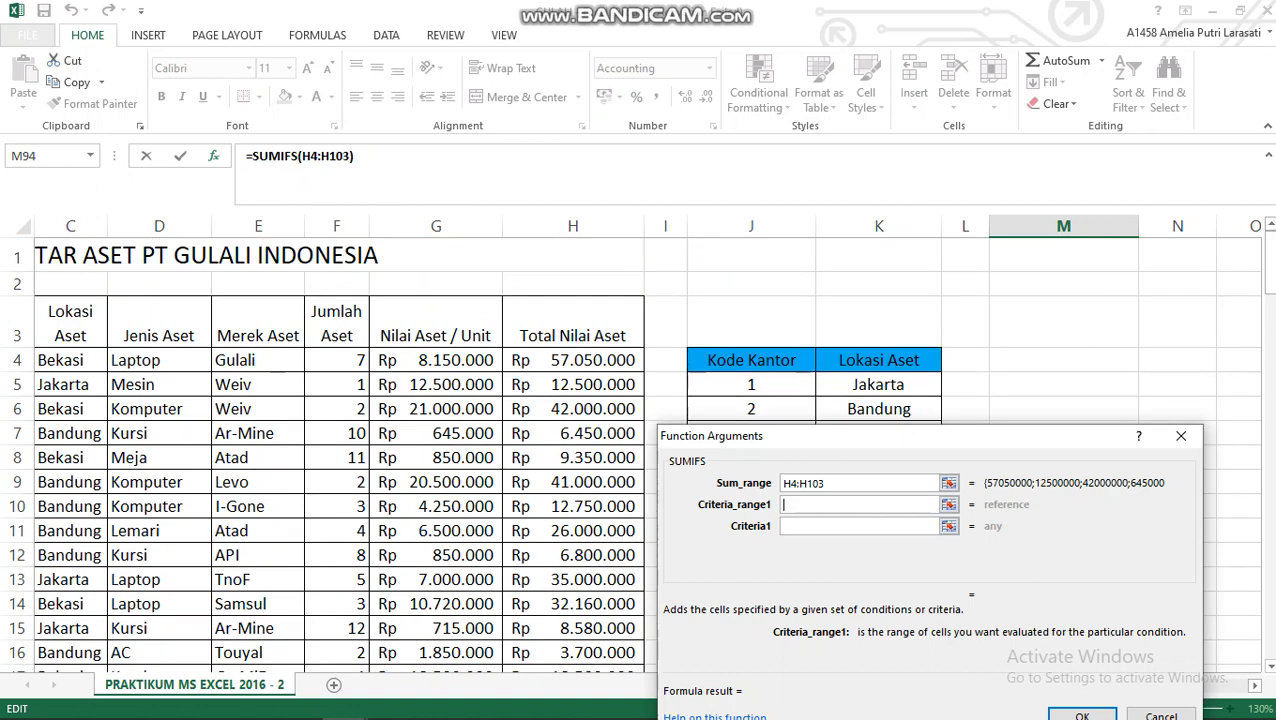
click(70, 360)
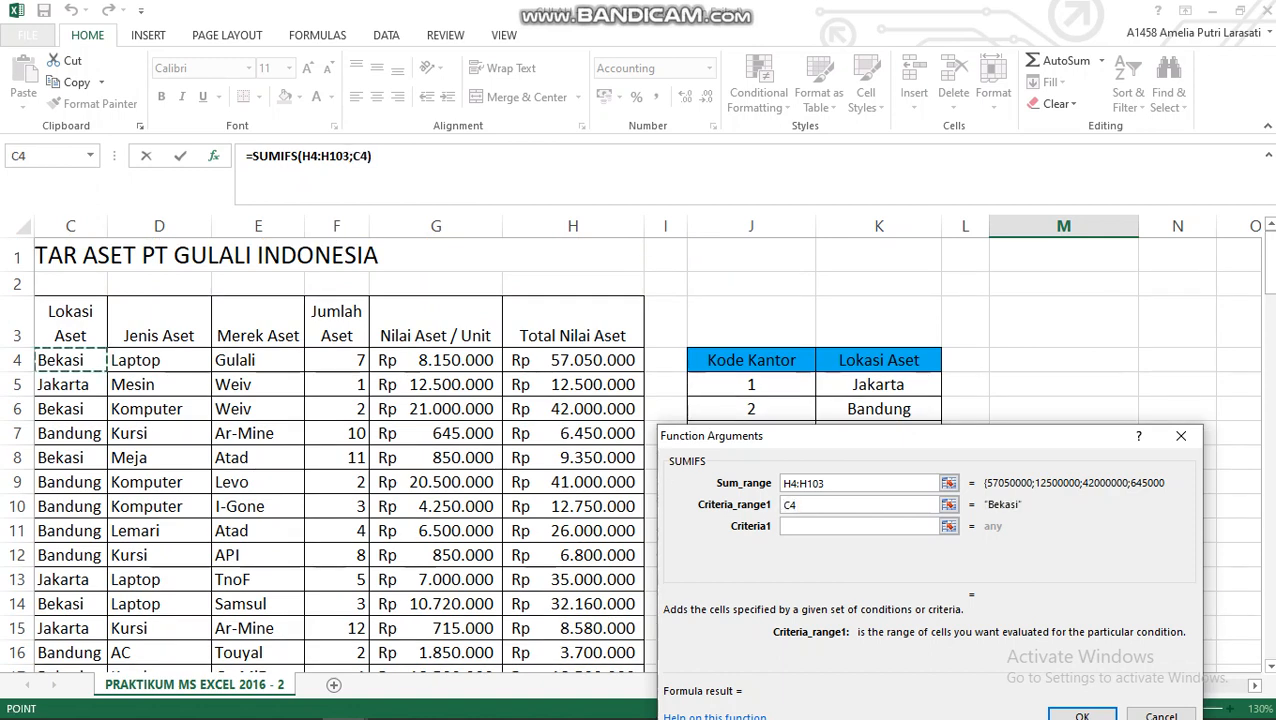
drag(70, 370, 80, 640)
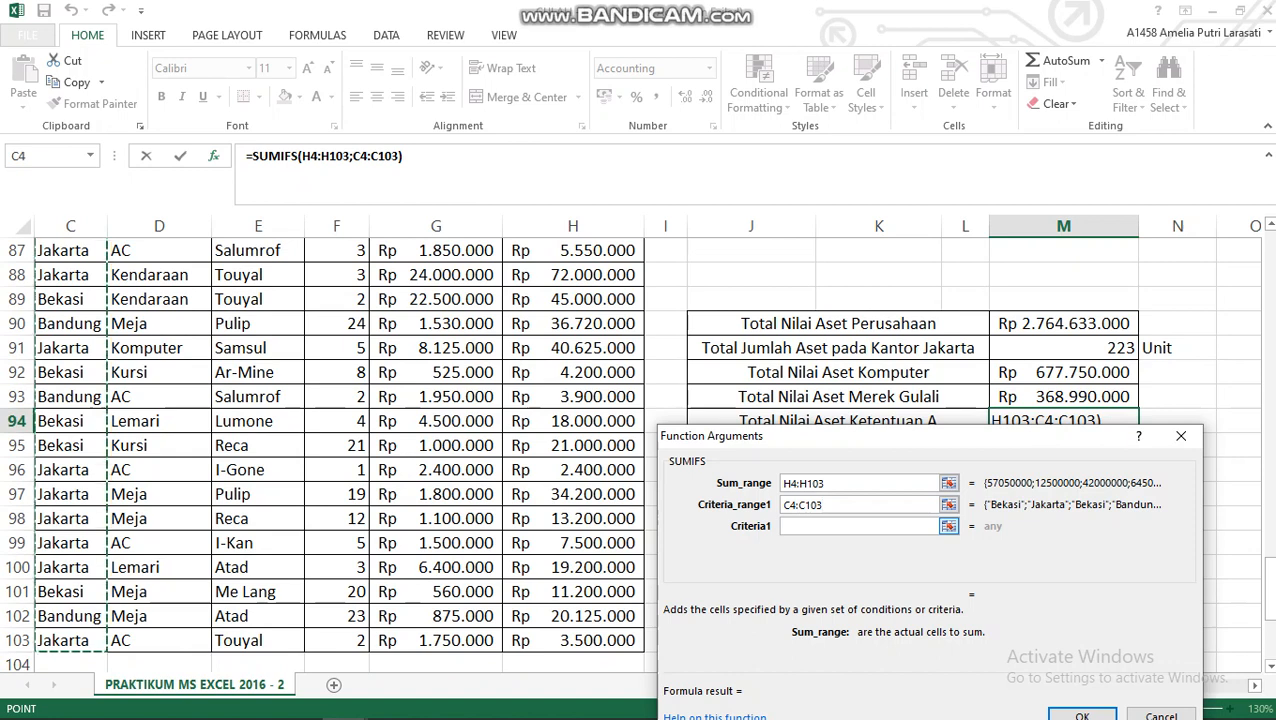
key(Tab)
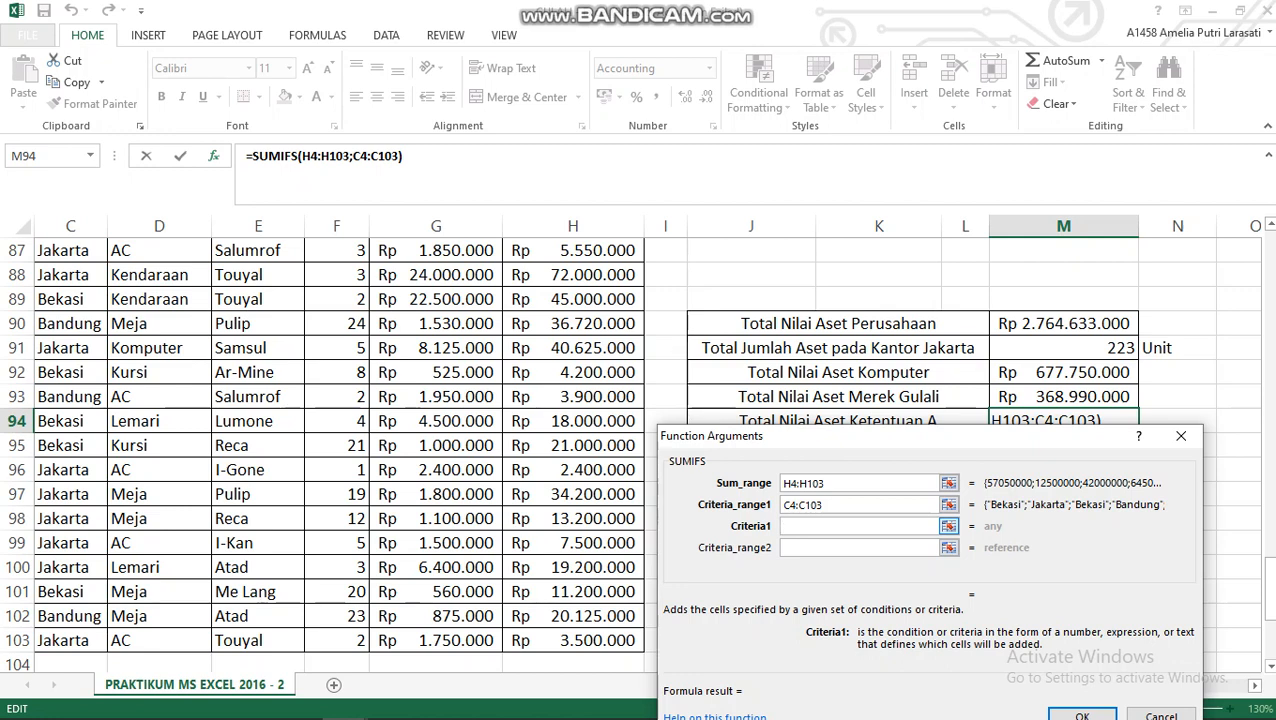
Set Criteria1 of the M94 SUMIFS to "Bandung" and move on to the Criteria_range2 argument.
text("b)
key(BackSpace)
text(B)
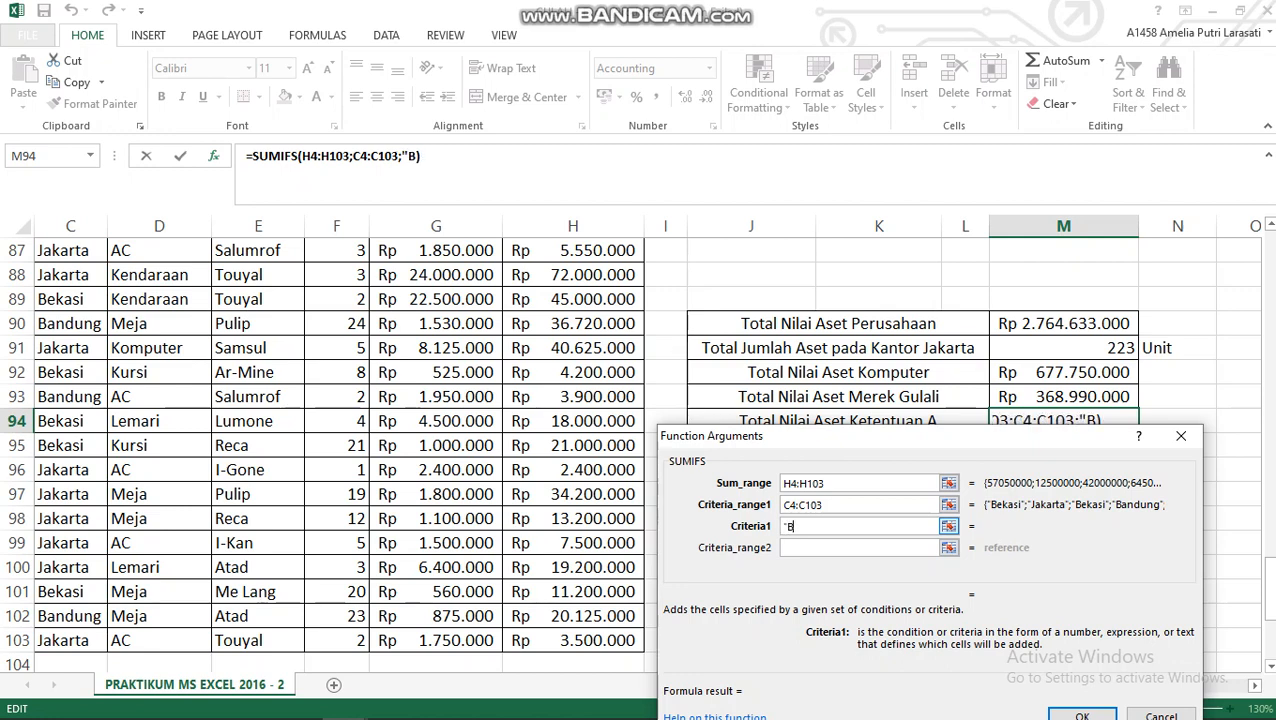
text(andung)
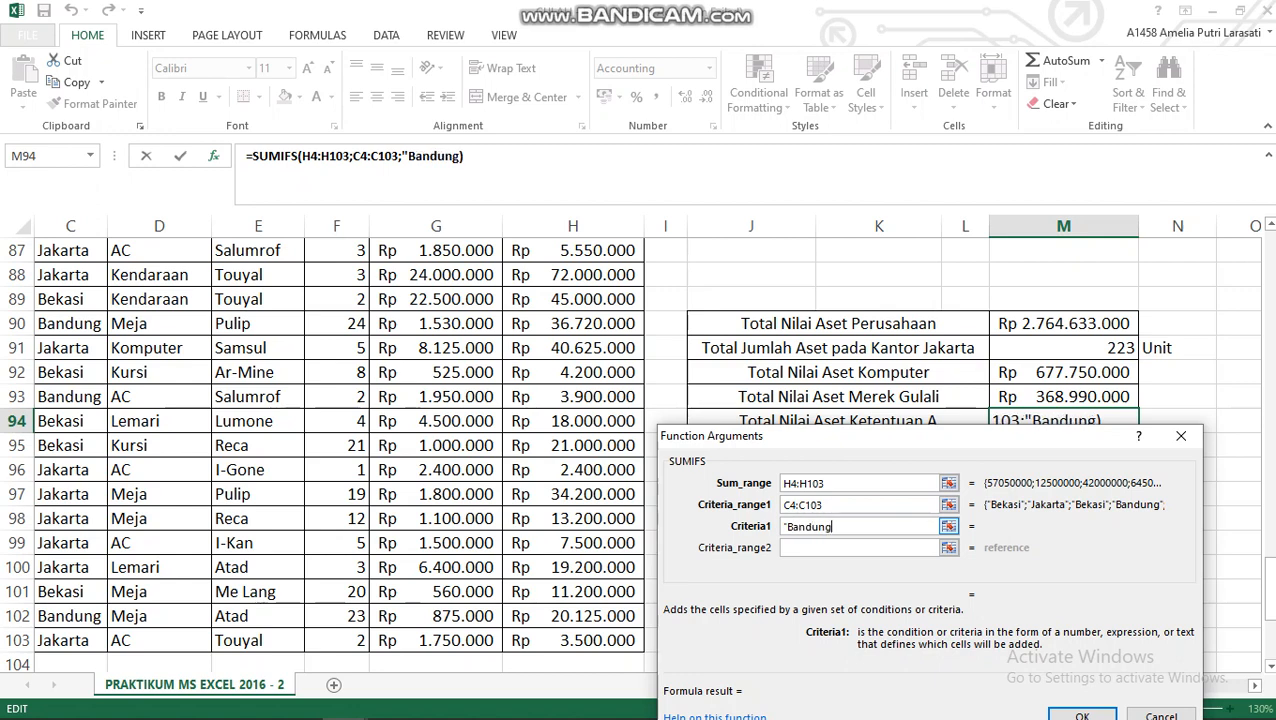
text(")
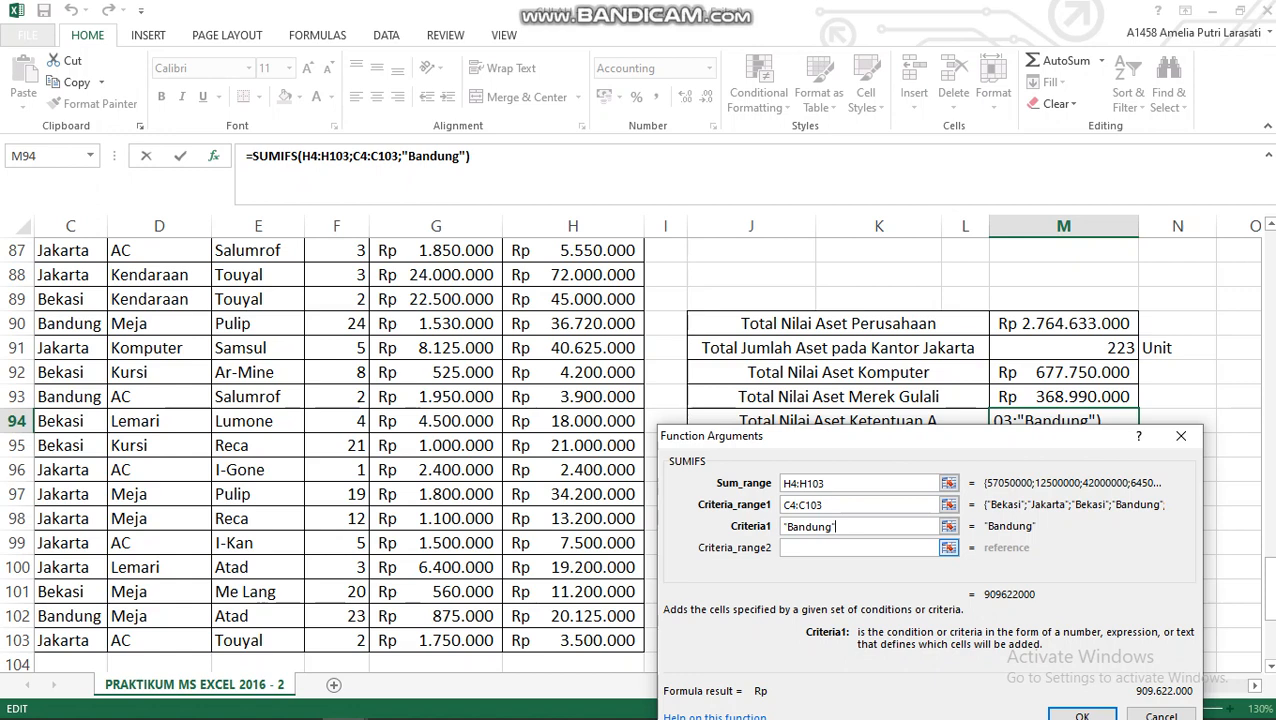
key(Tab)
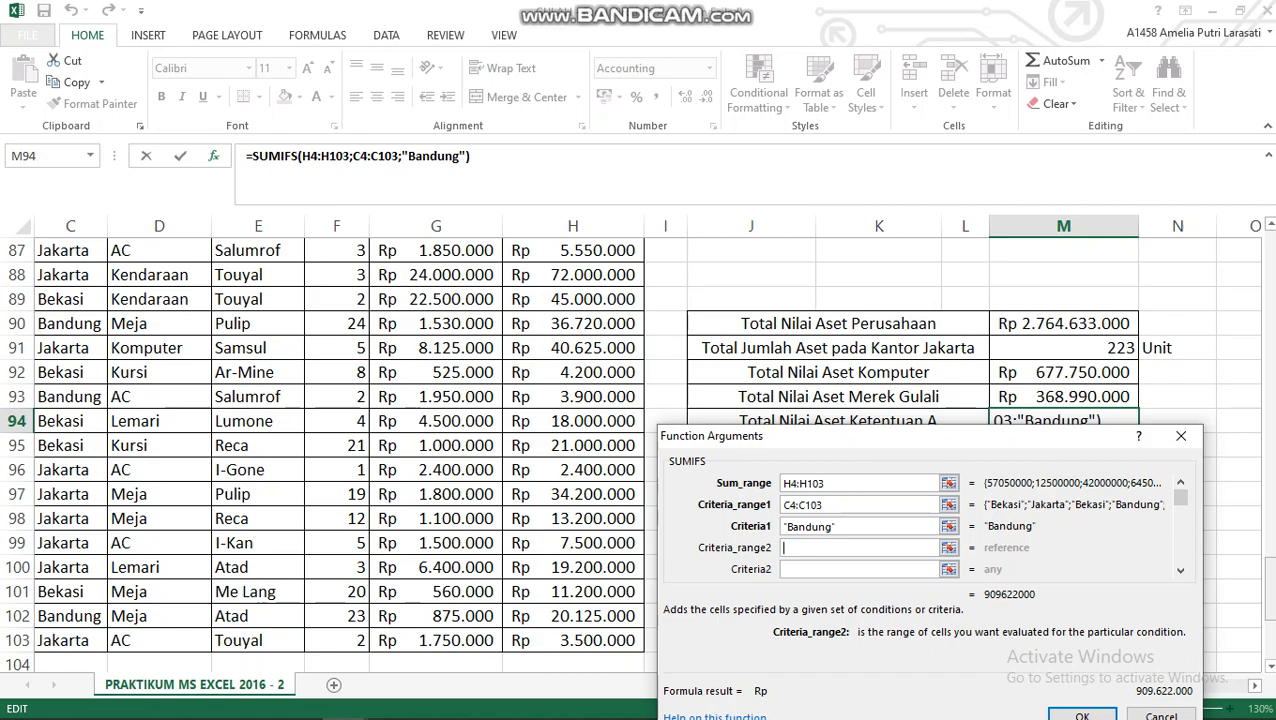
Use the Nilai Aset / Unit cells G4:G103 as Criteria_range2 of the M94 SUMIFS.
drag(1270, 580, 1270, 262)
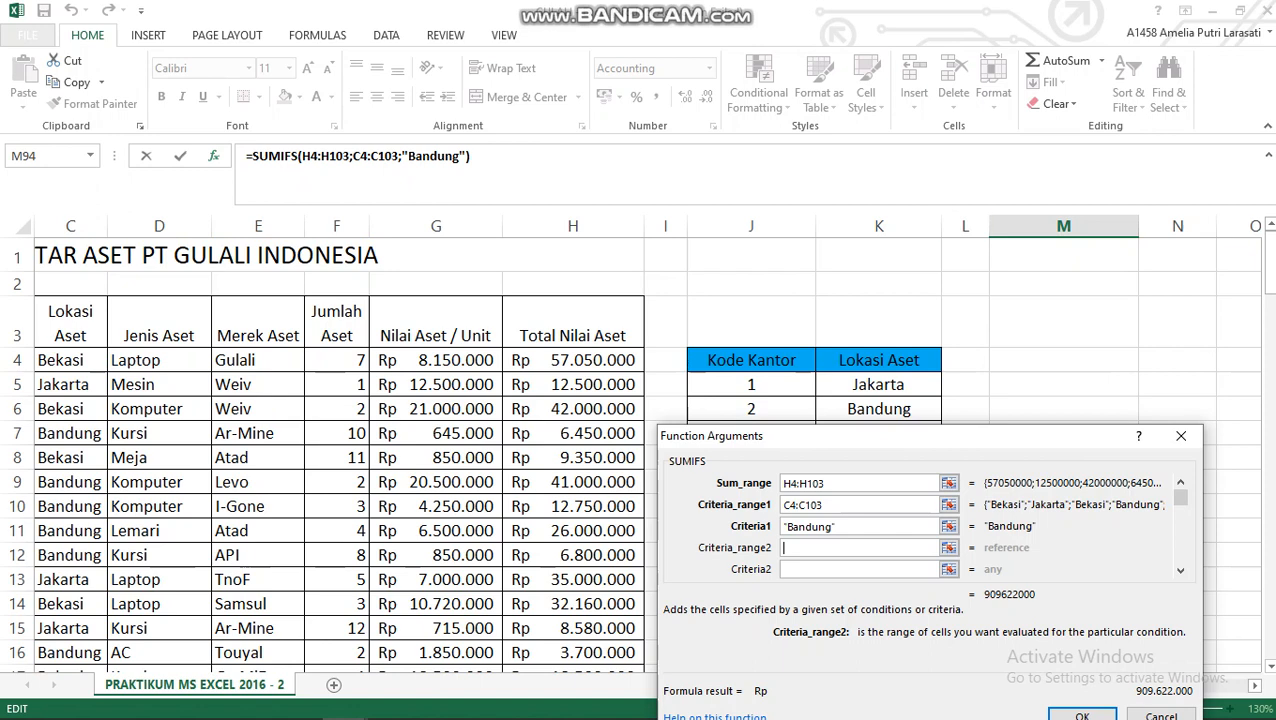
click(436, 360)
drag(436, 360, 450, 620)
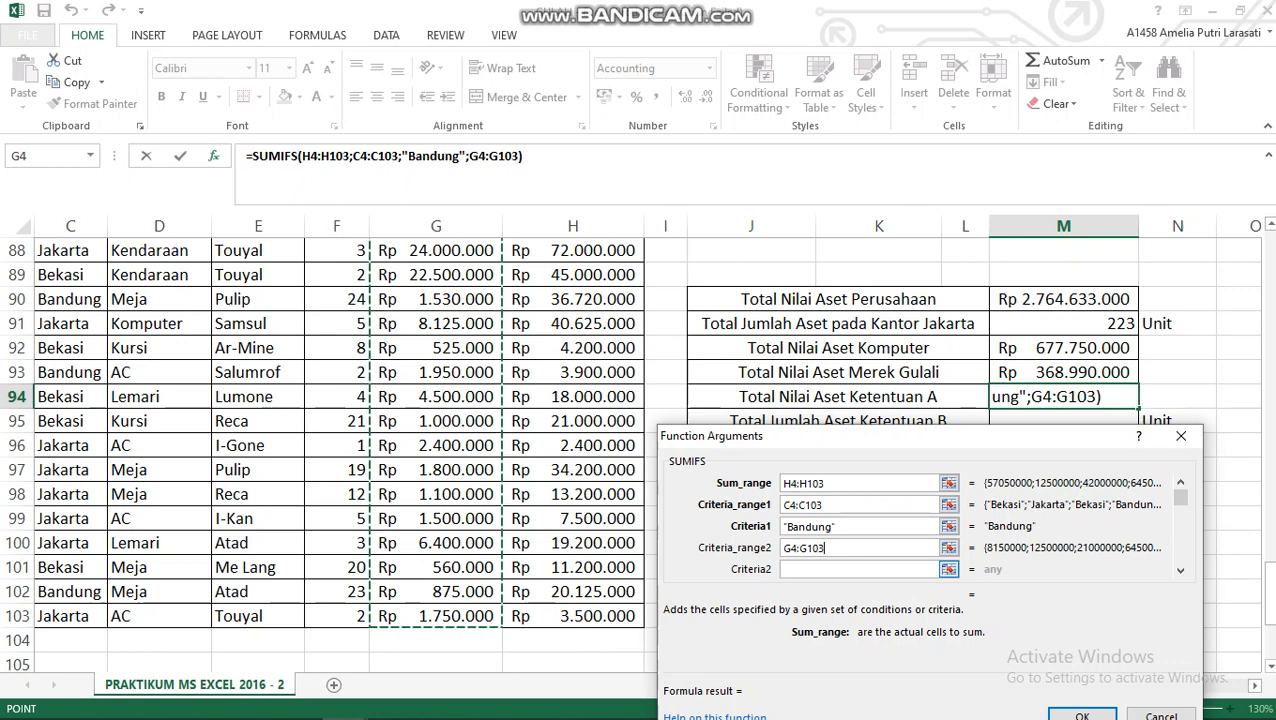
key(Tab)
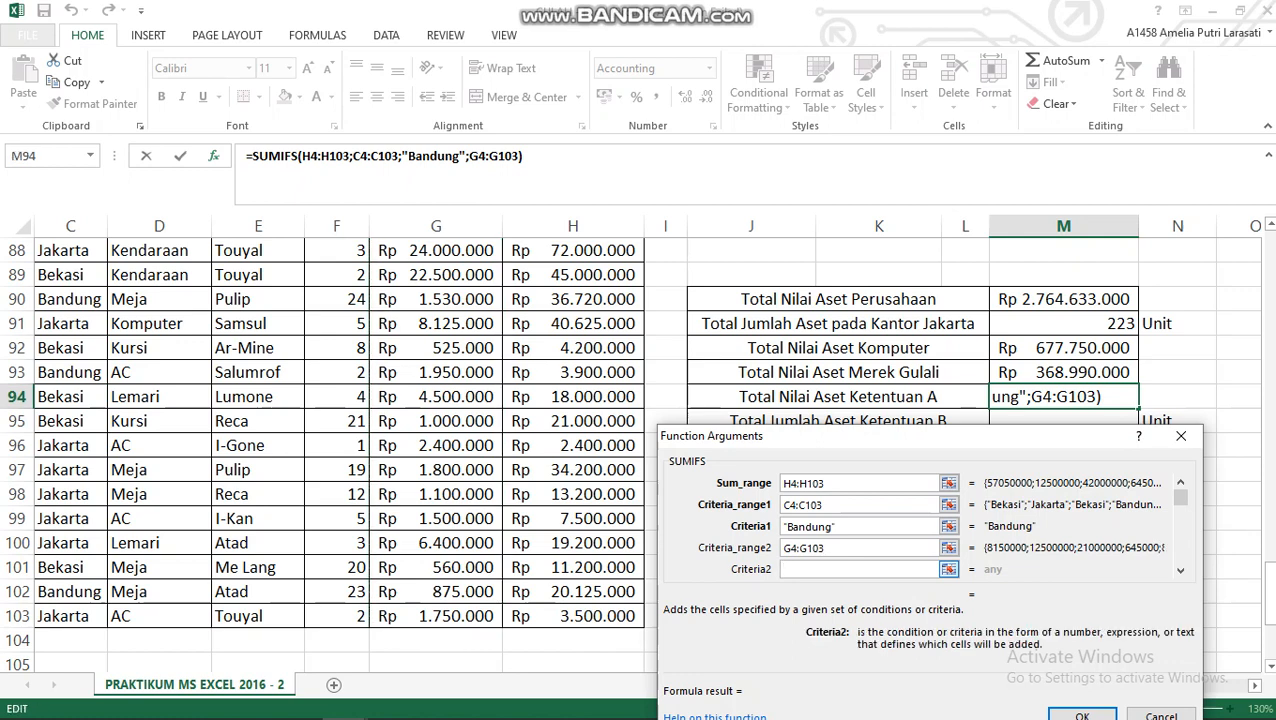
Set Criteria2 to ">7000000" and complete the SUMIFS formula in M94.
text(")
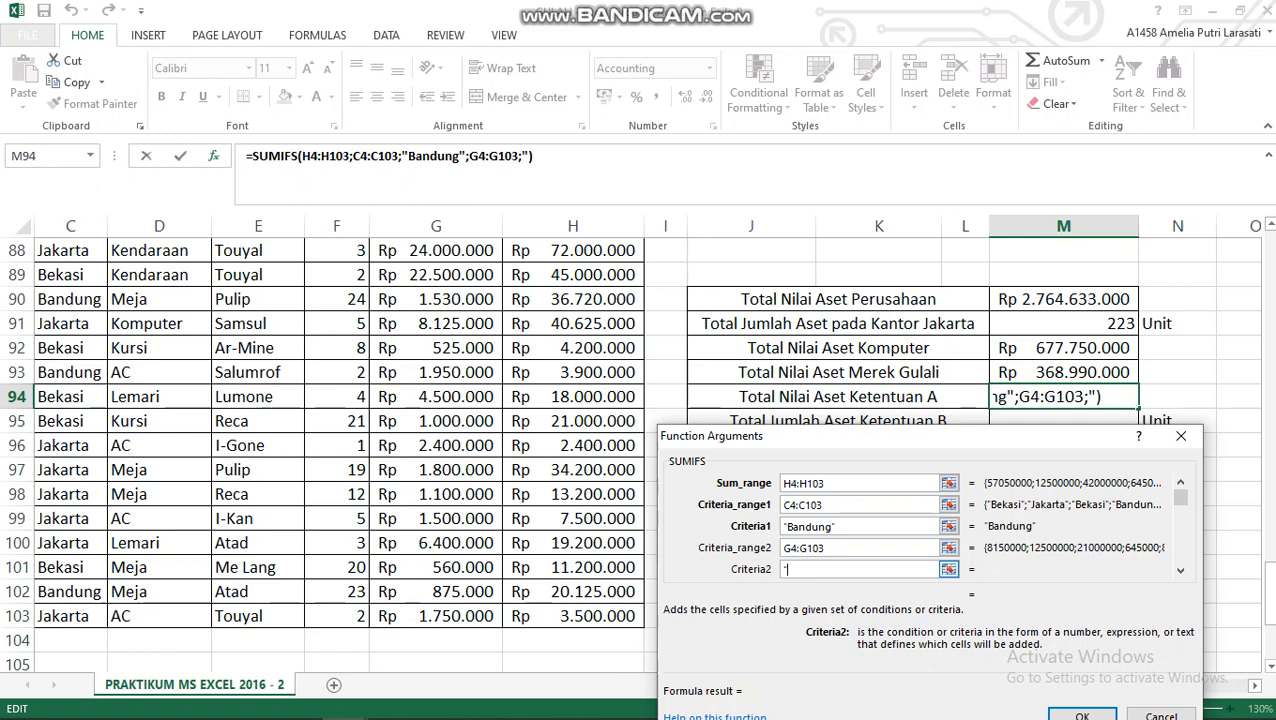
text(>)
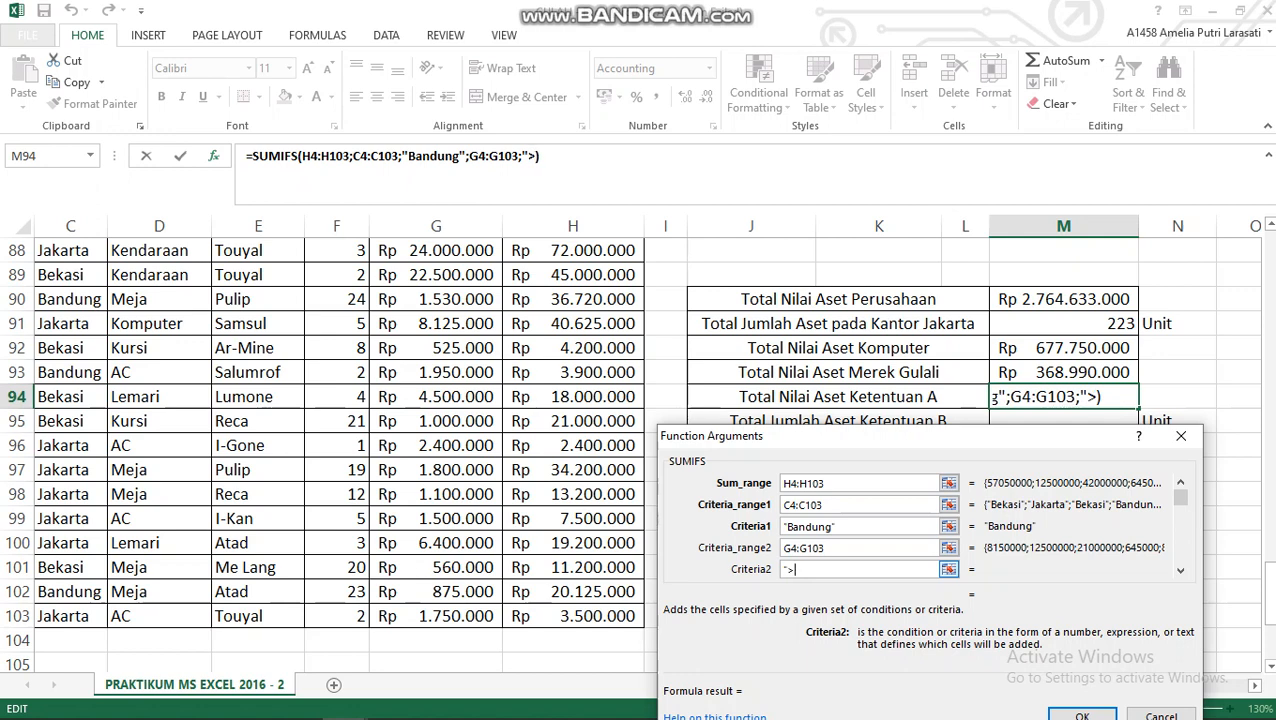
text(70)
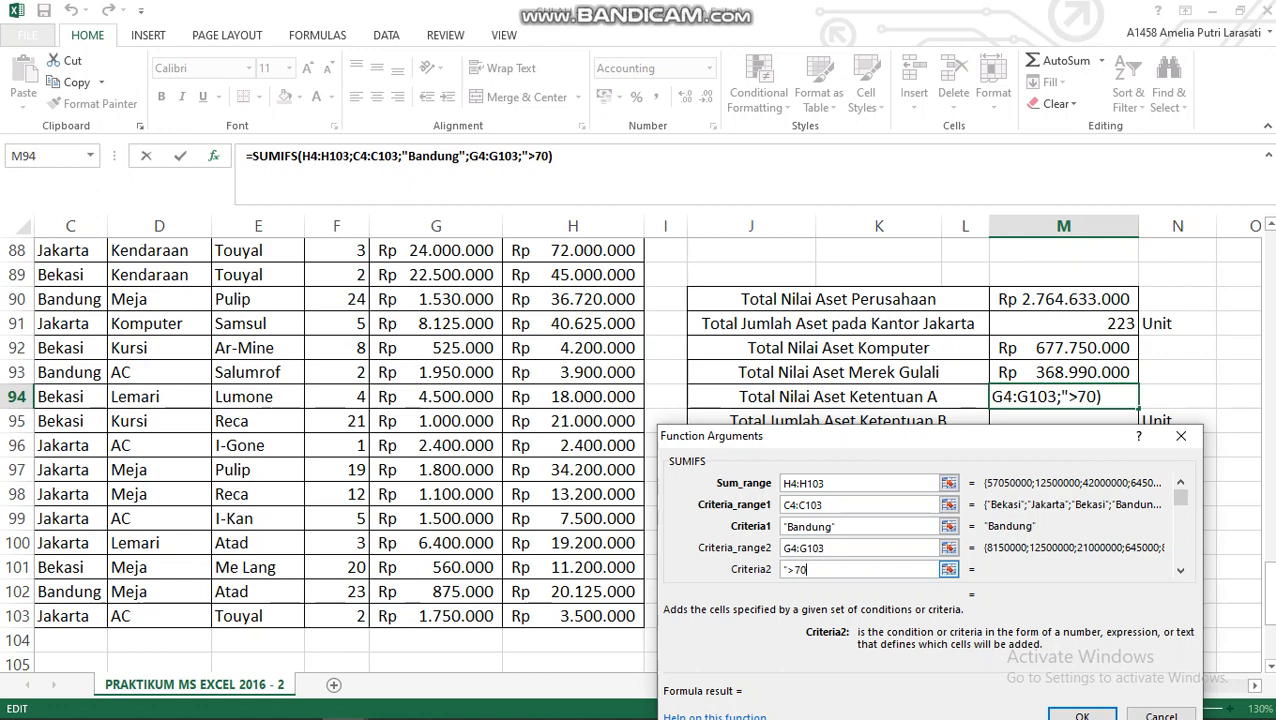
text(00000)
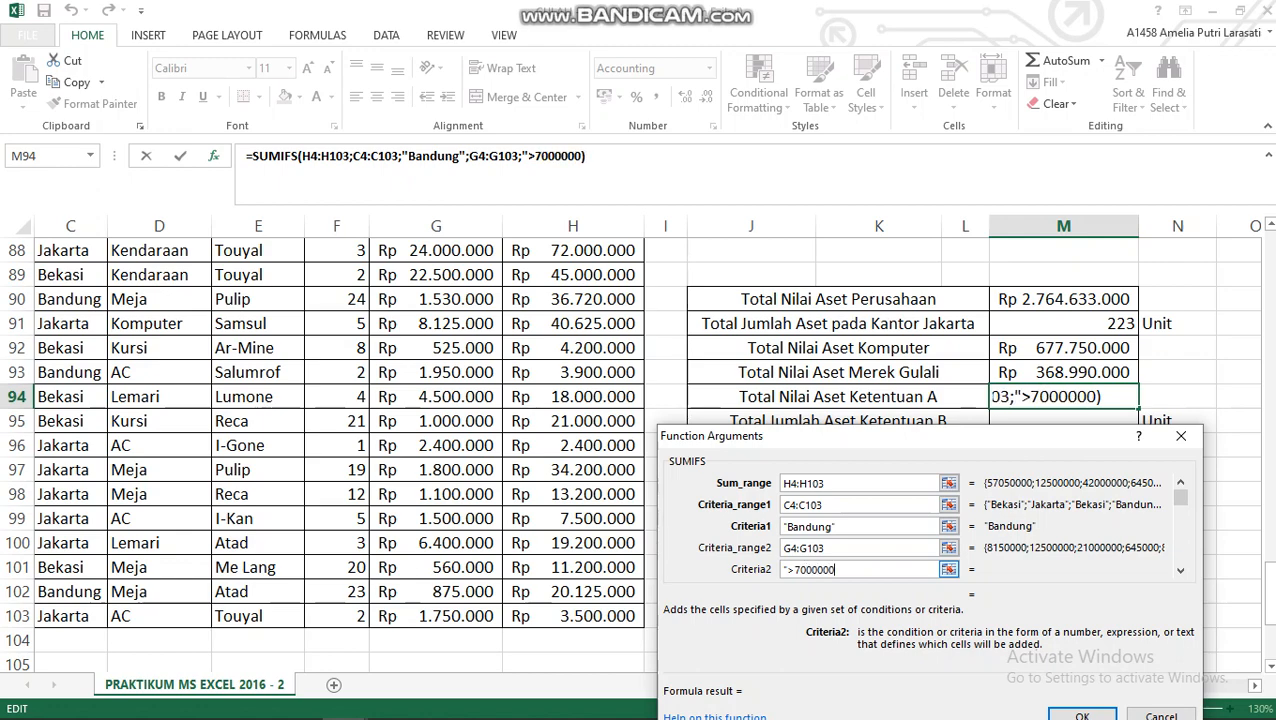
click(826, 548)
click(836, 570)
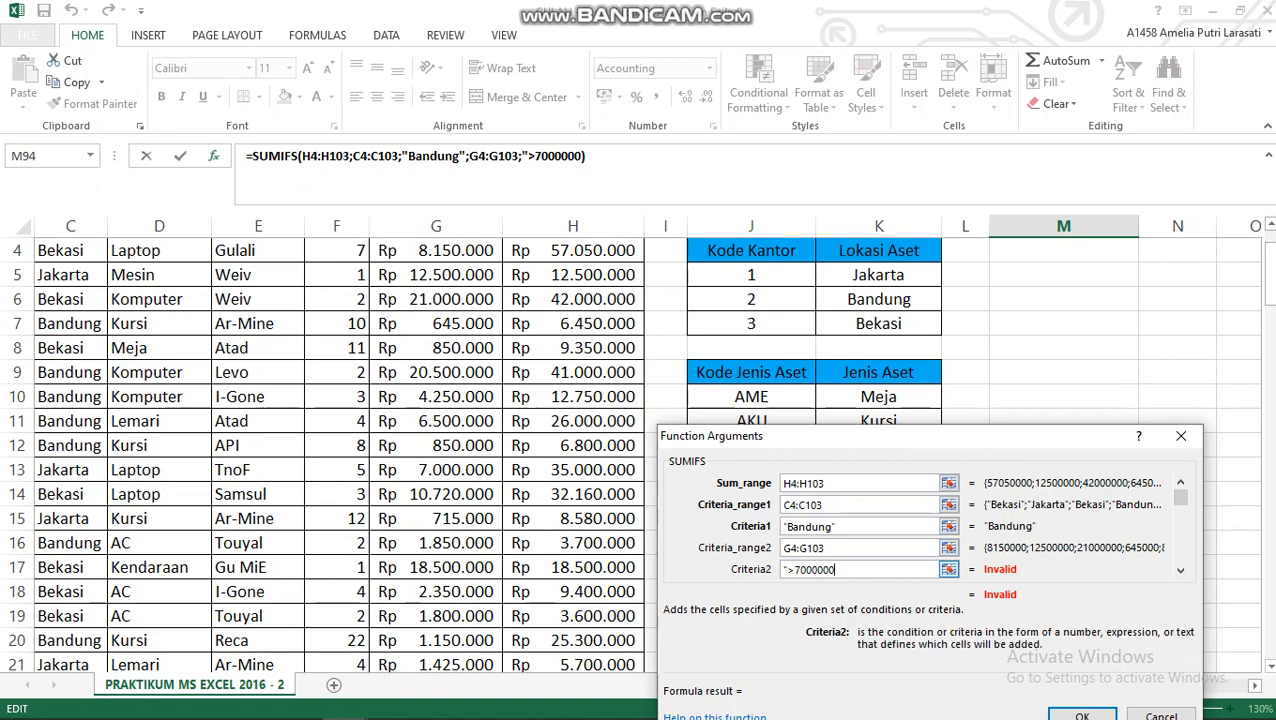
text(")
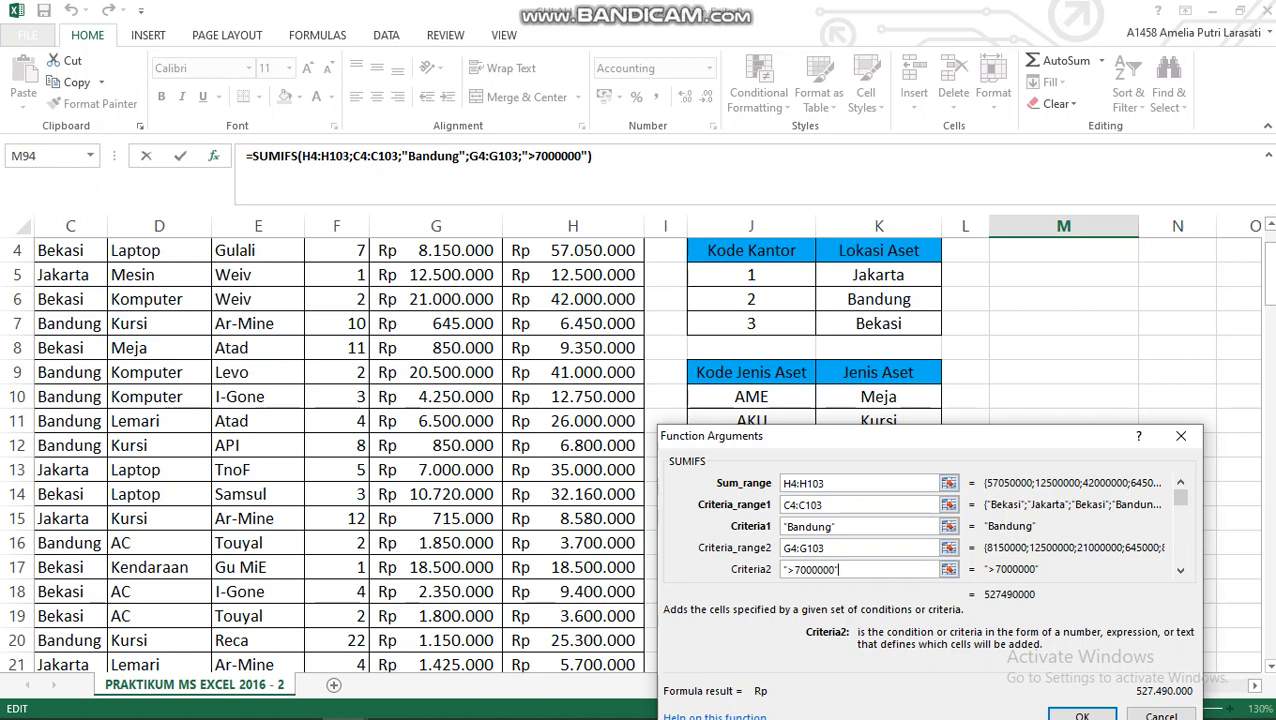
drag(900, 436, 892, 369)
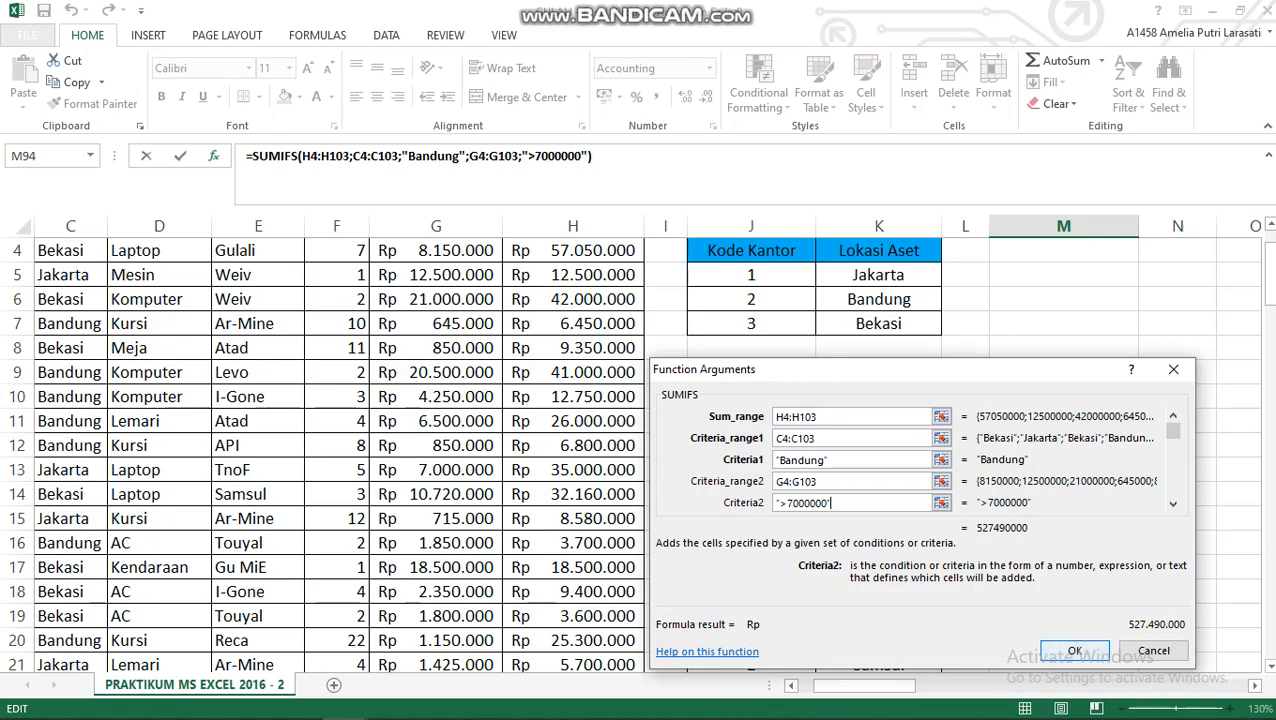
click(1074, 651)
scroll(636, 454, down, 4)
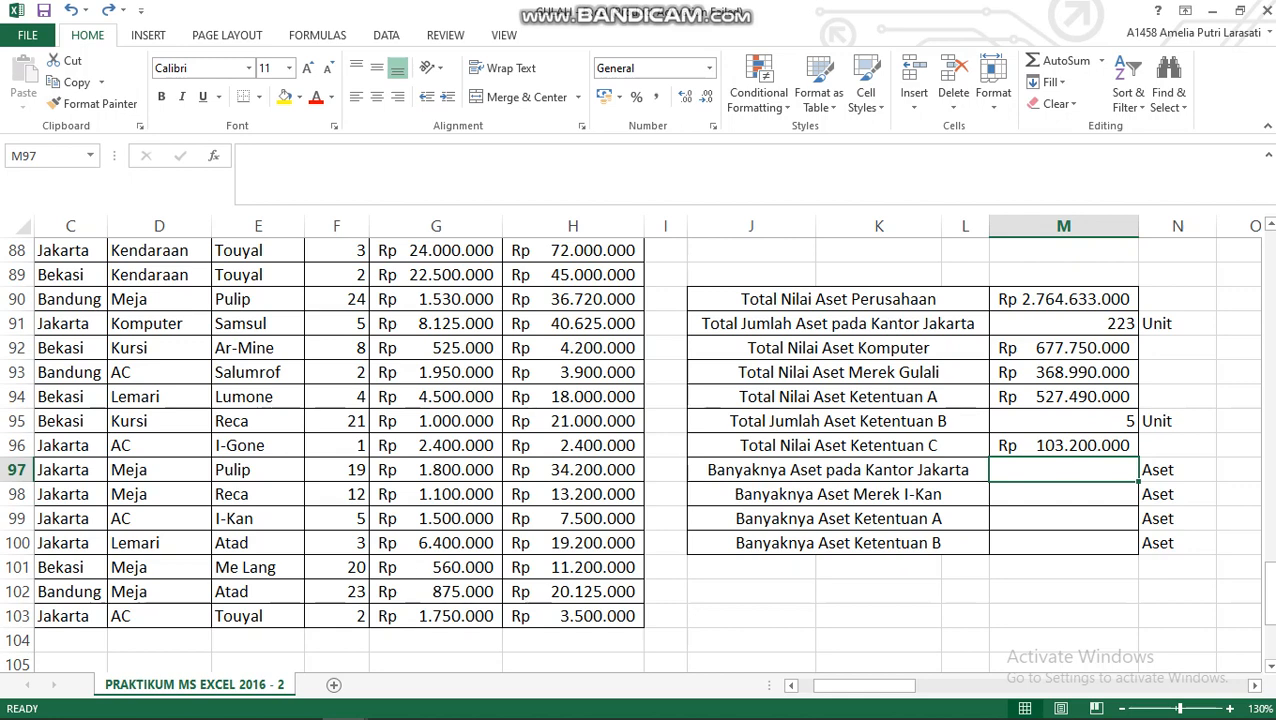
Find the COUNTIF function and insert it in M97 for Banyaknya Aset pada Kantor Jakarta.
key(shift+F3)
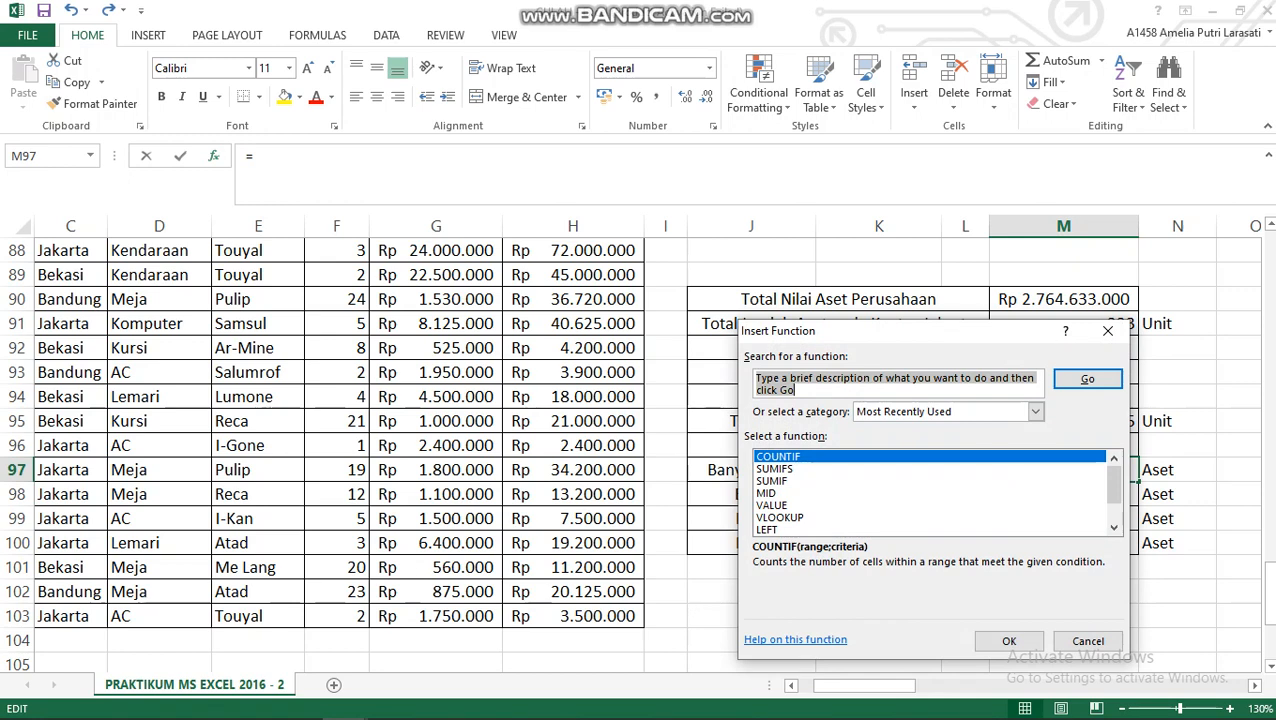
click(779, 457)
click(1087, 379)
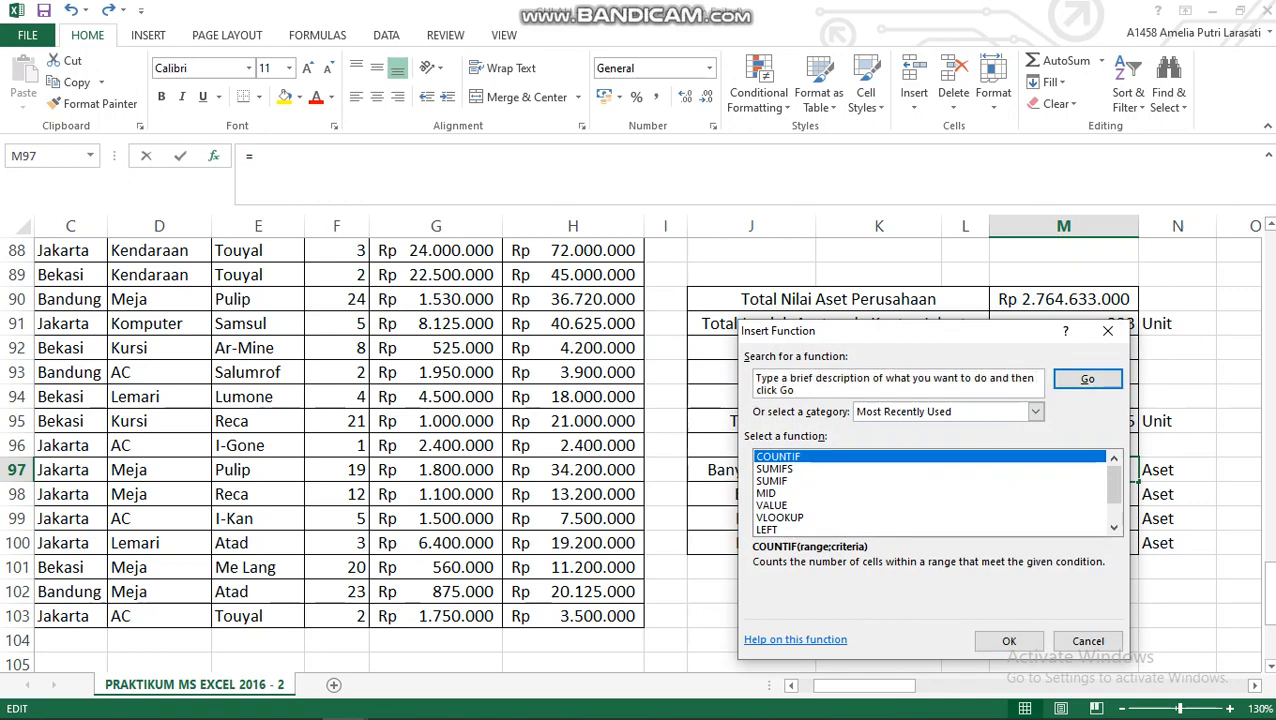
key(shift+Tab)
text(CO)
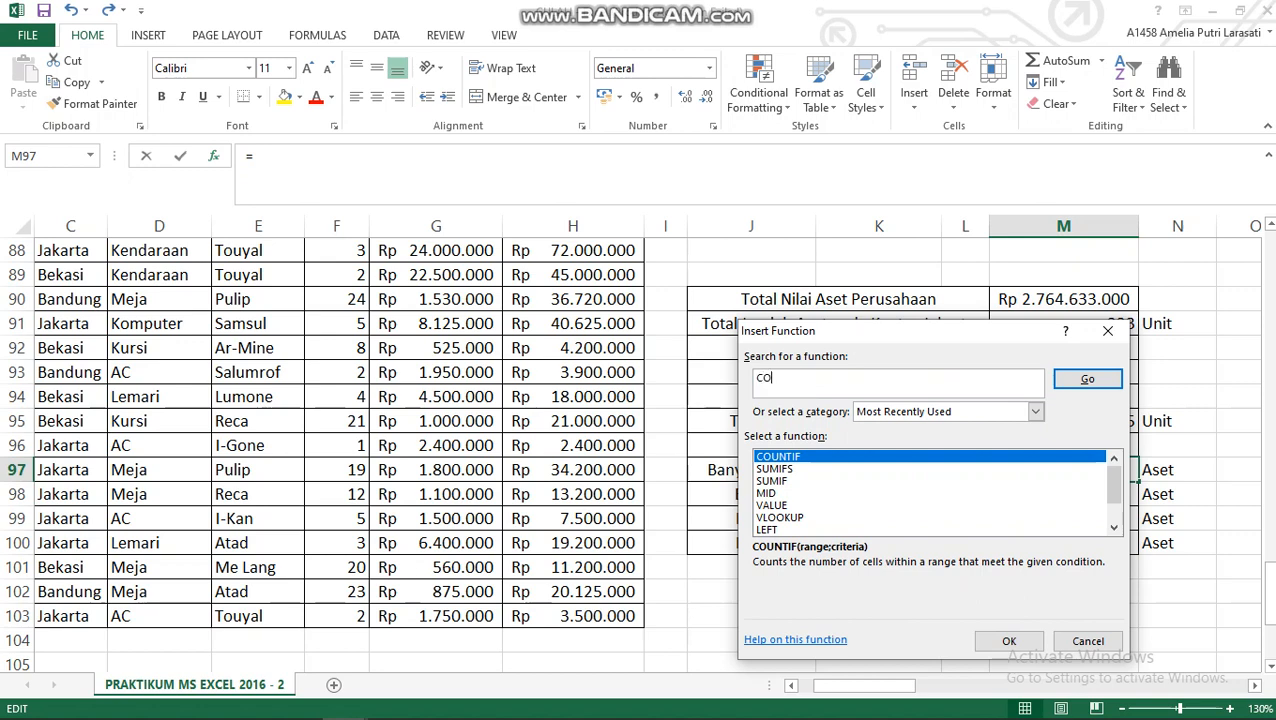
text(UNTIF)
key(Return)
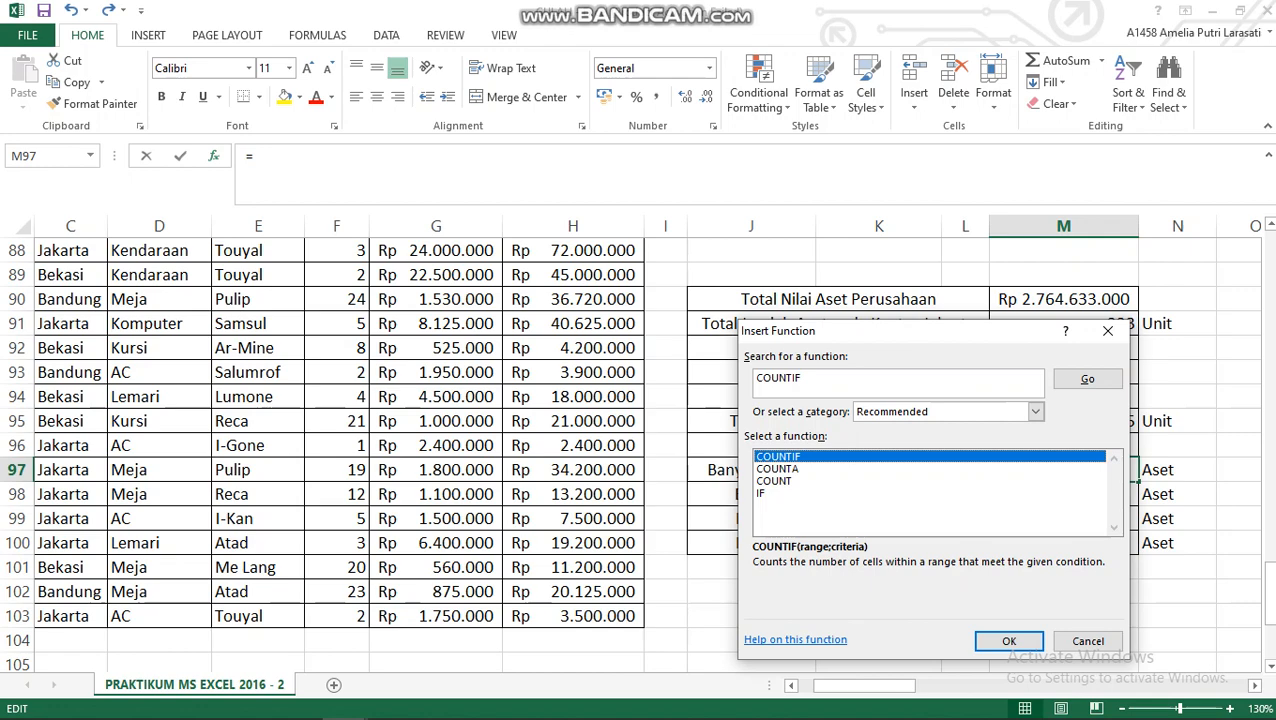
key(Return)
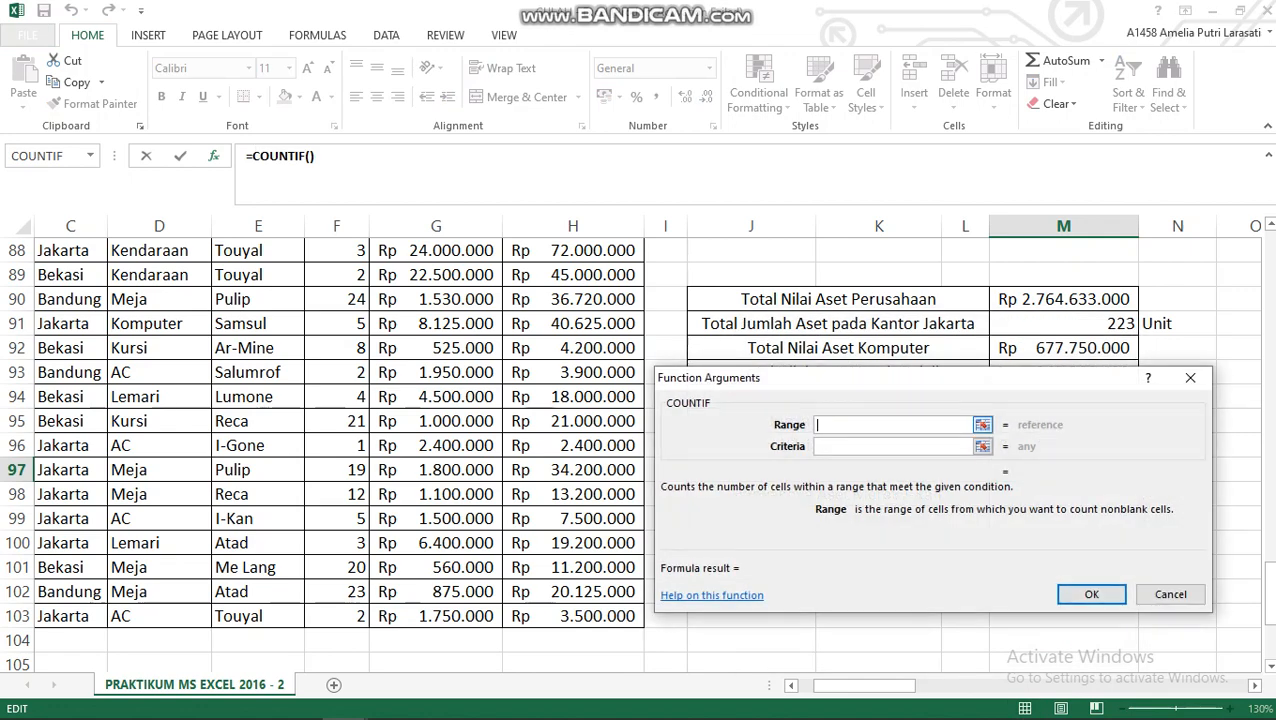
Use the Lokasi Aset cells C4:C103 as the Range of the M97 COUNTIF and move on to the Criteria argument.
drag(930, 378, 935, 496)
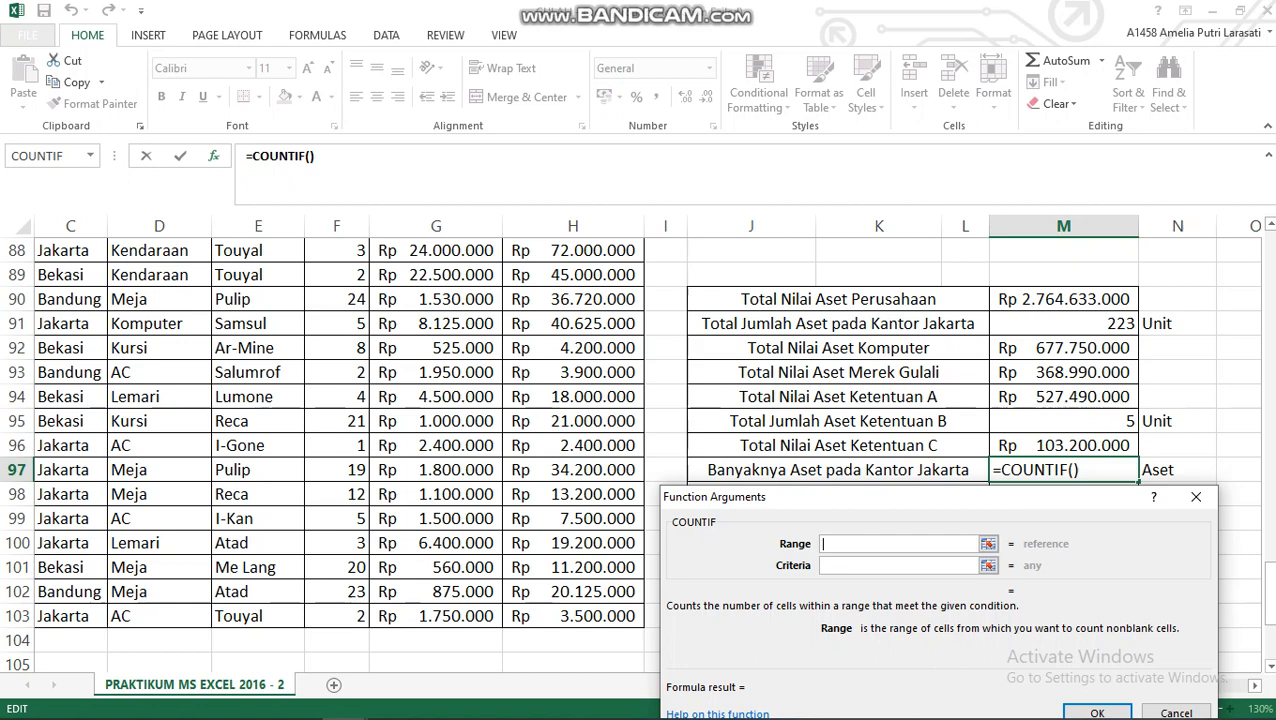
drag(900, 497, 808, 366)
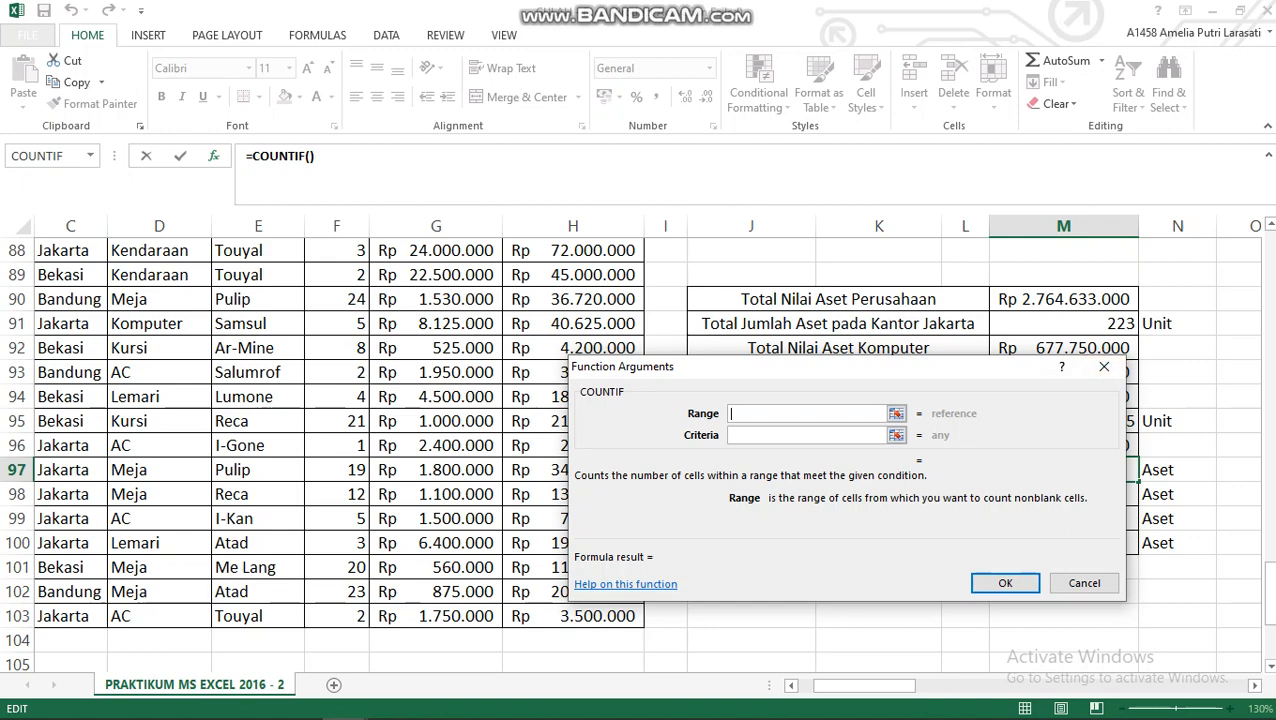
drag(1267, 591, 1267, 263)
drag(70, 360, 75, 624)
click(806, 435)
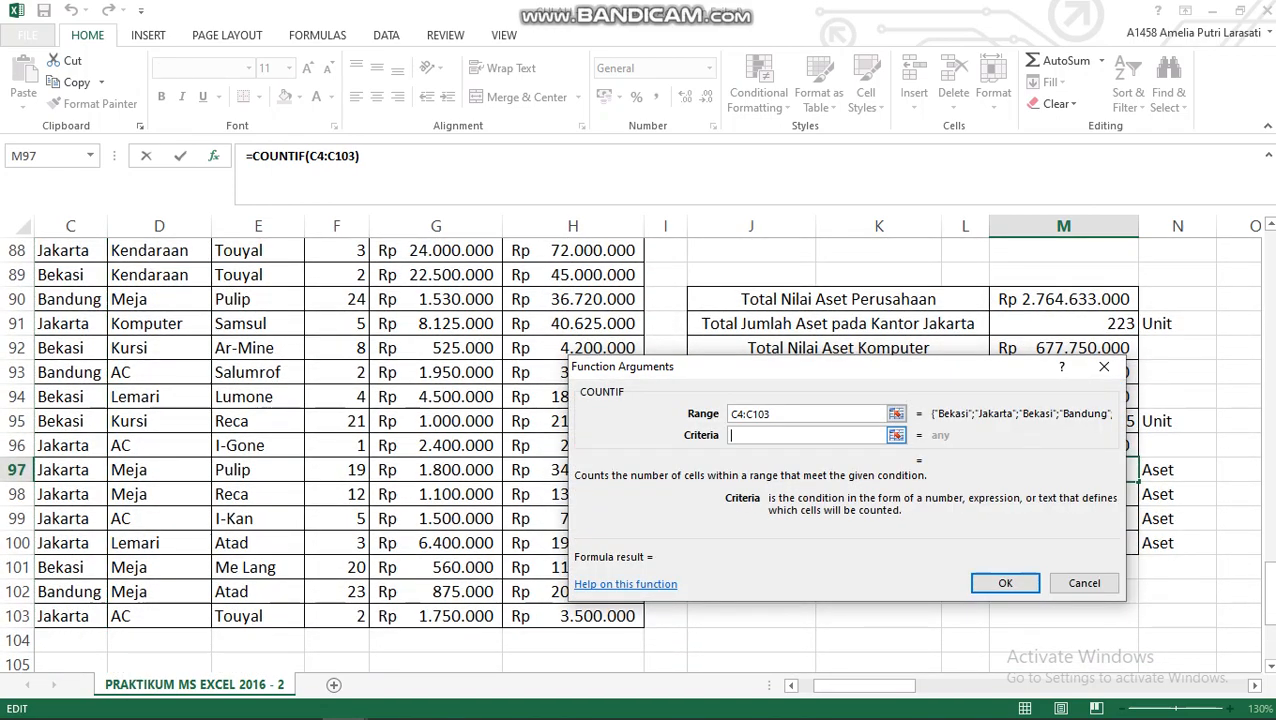
Set the Criteria to "Jakarta" and complete the COUNTIF formula in M97.
text("jAK)
key(BackSpace)
key(BackSpace)
key(BackSpace)
text(Jakarta")
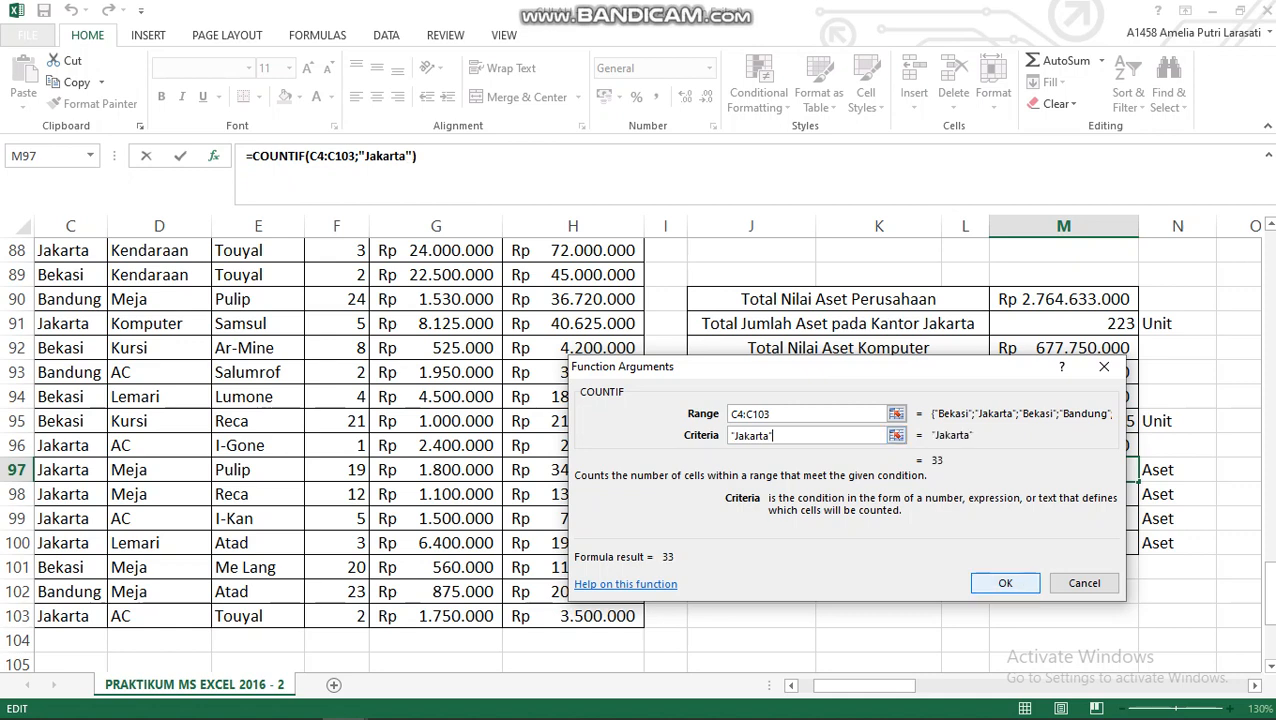
key(Return)
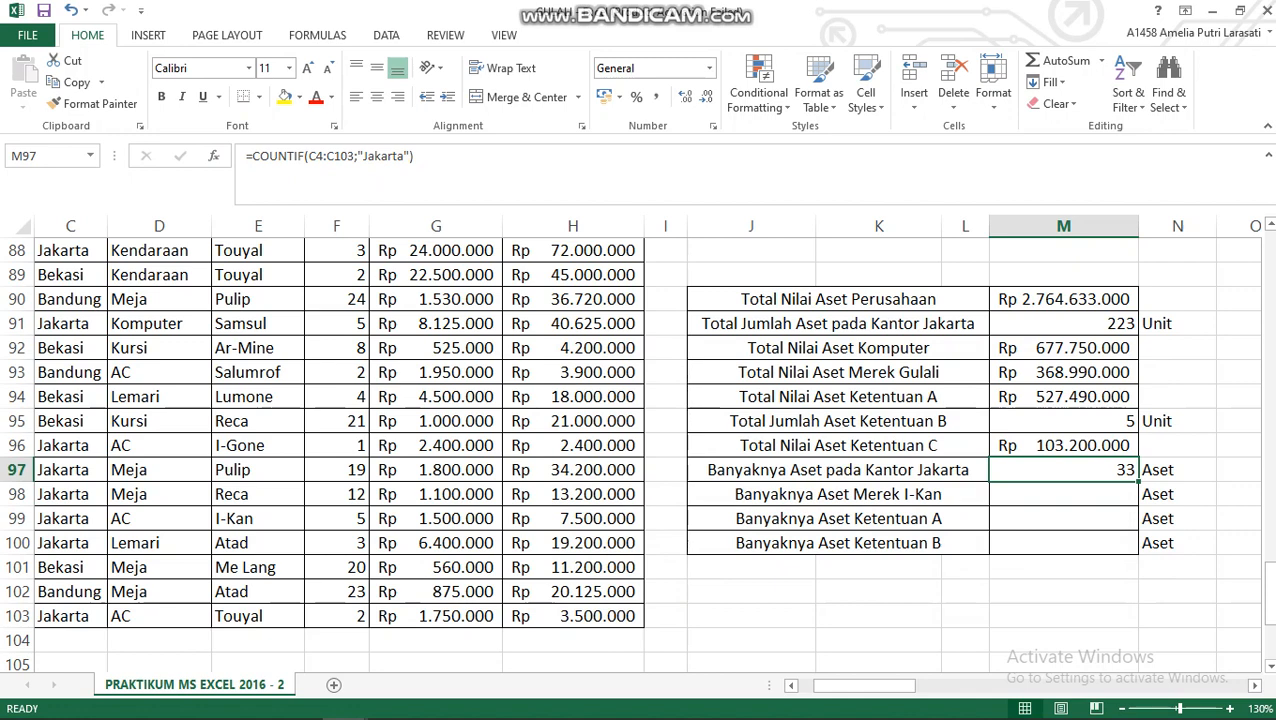
Insert a COUNTIF in M98 for Banyaknya Aset Merek I-Kan with the Merek Aset cells E4:E103 as its Range.
click(1064, 494)
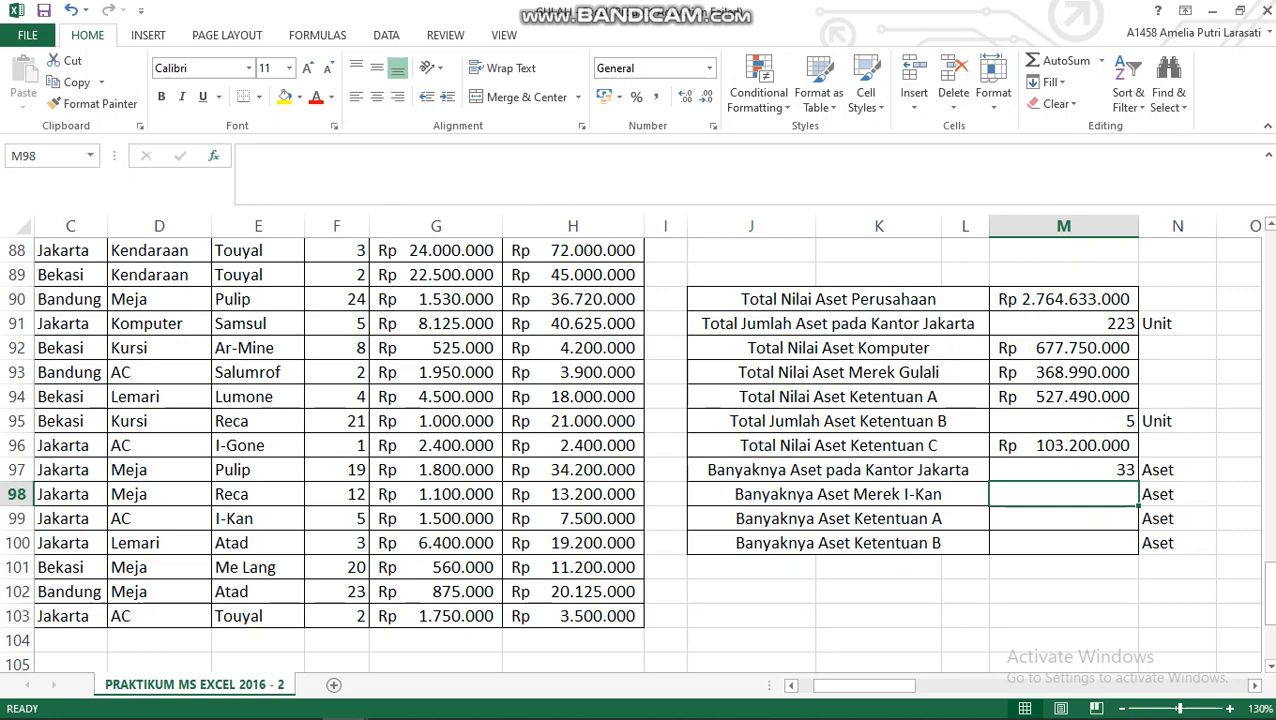
key(shift+F3)
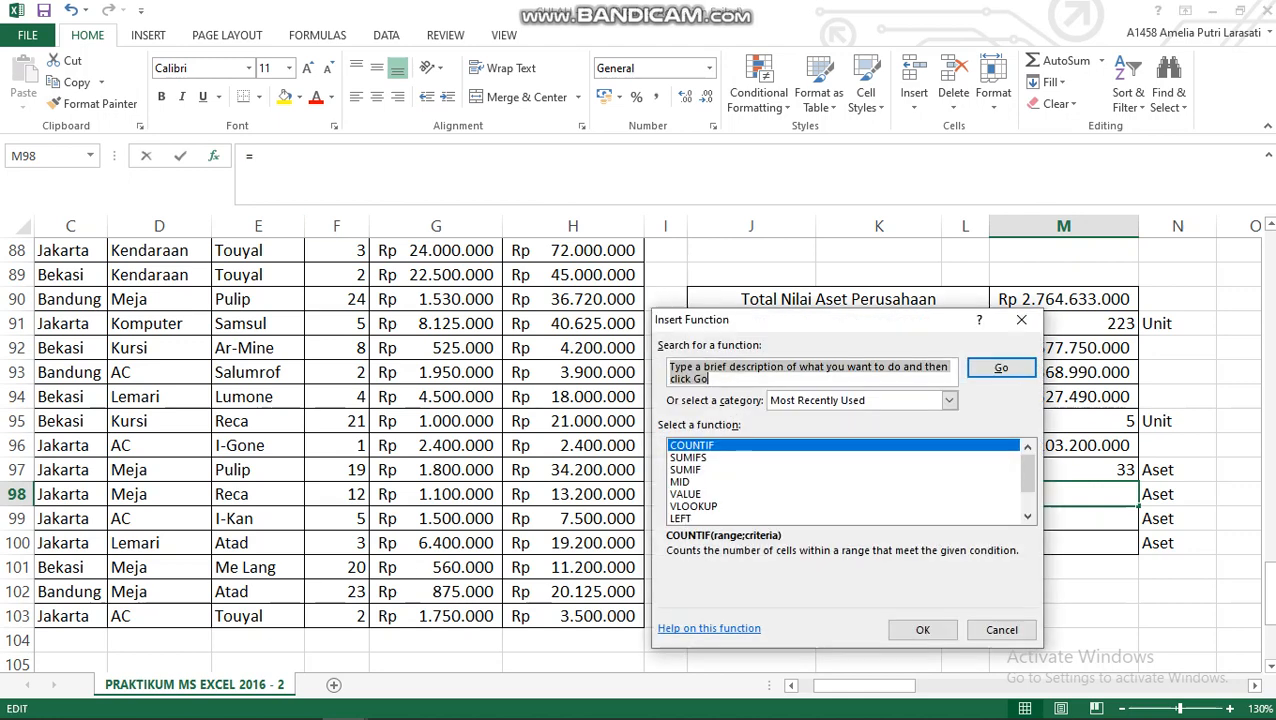
click(692, 445)
click(923, 630)
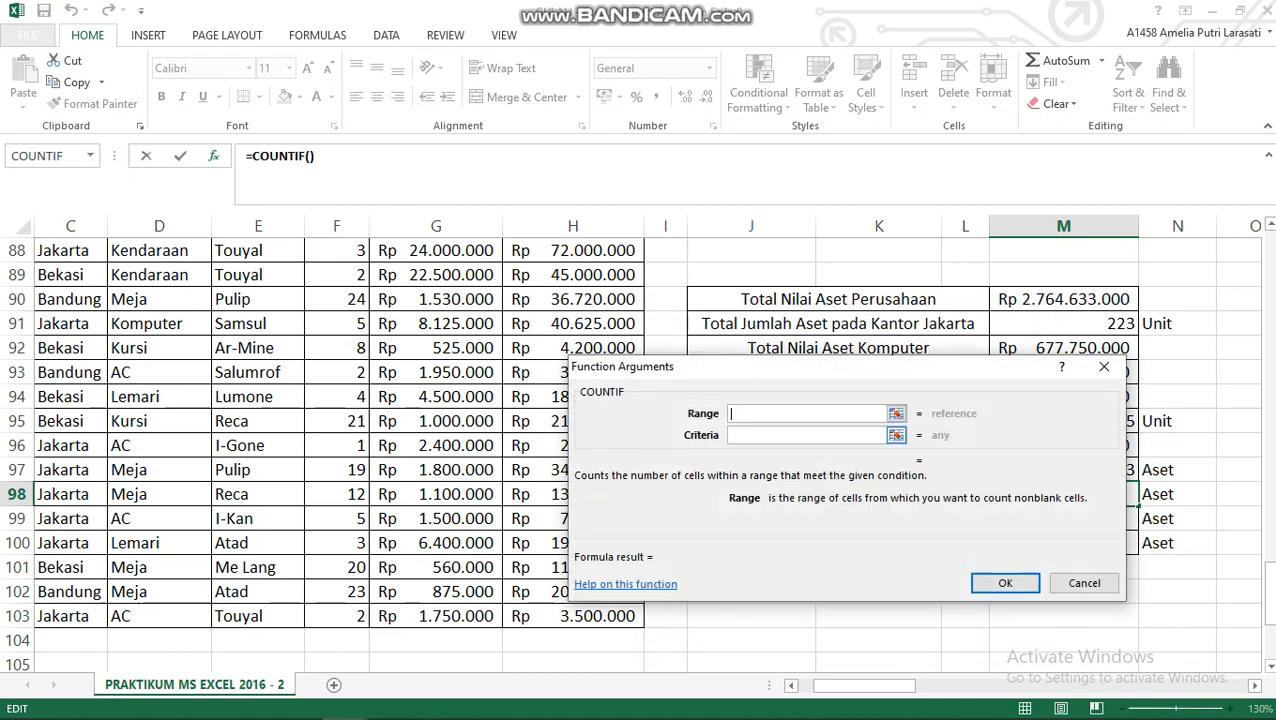
drag(1270, 608, 1270, 280)
drag(258, 360, 262, 618)
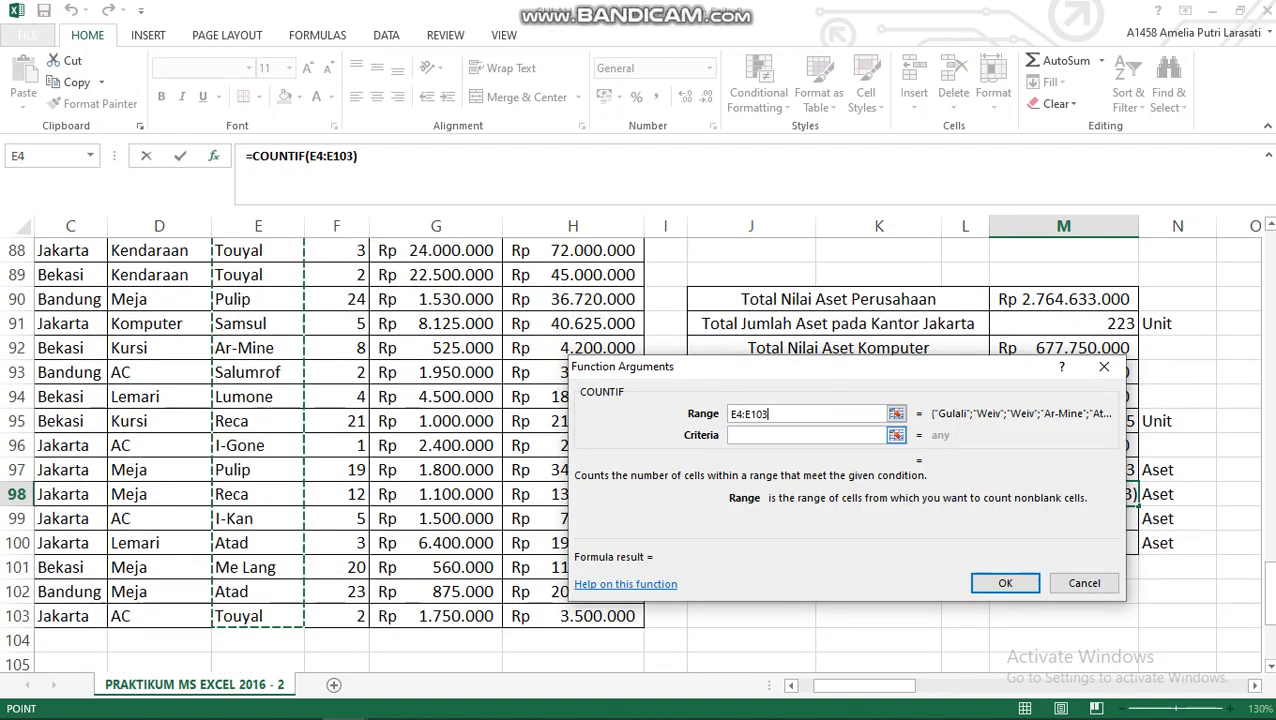
key(Tab)
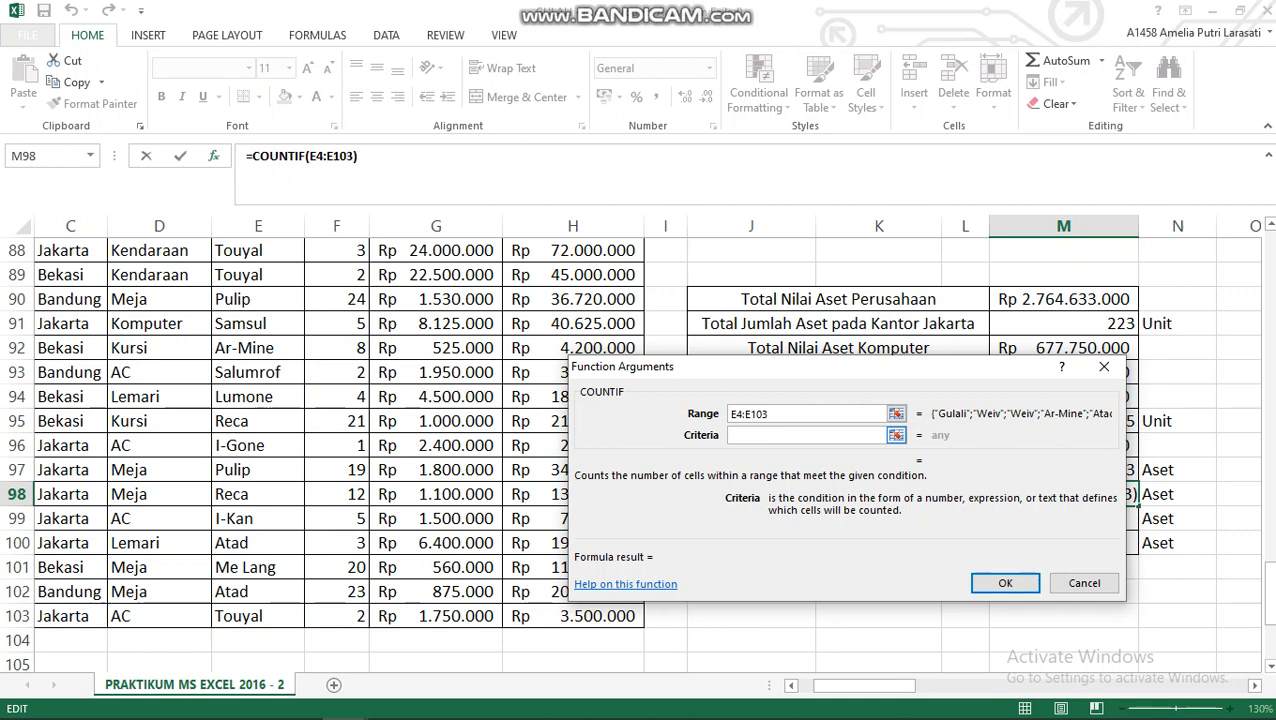
Set the Criteria to "I-Kan" and complete the COUNTIF formula in M98.
text("I)
key(BackSpace)
text(I-ka)
key(BackSpace)
key(BackSpace)
text(Kan)
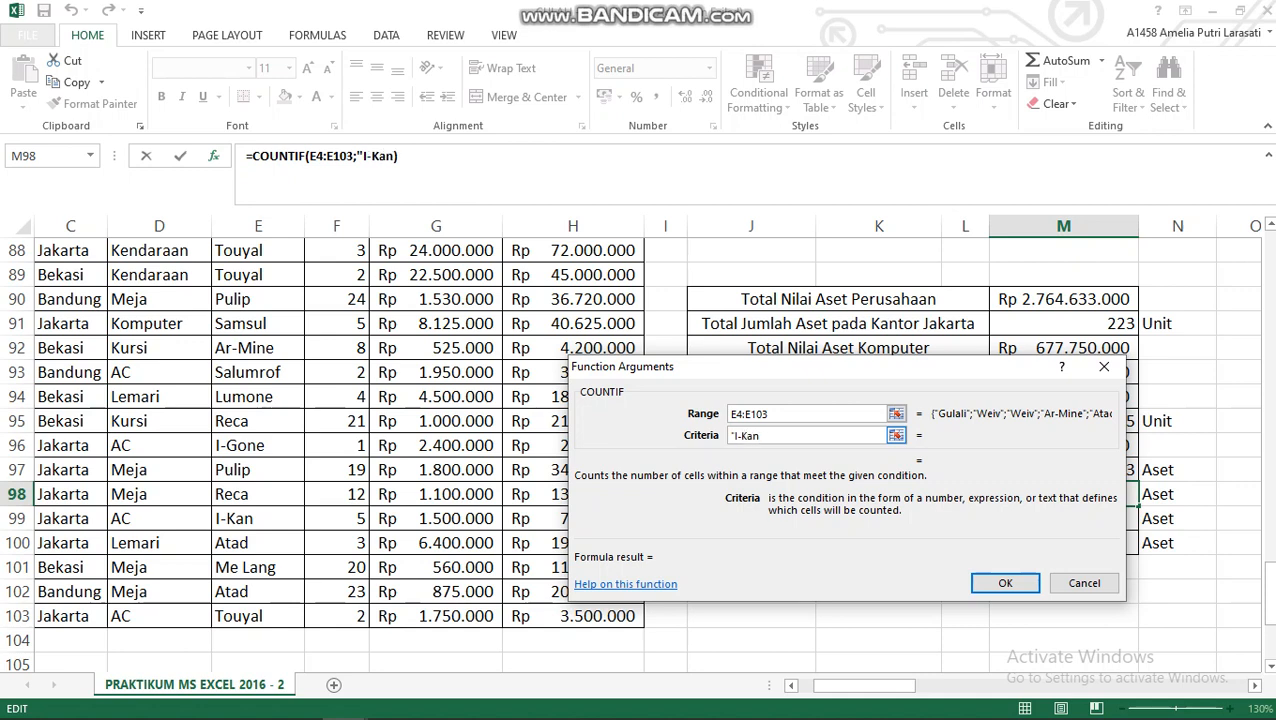
text(")
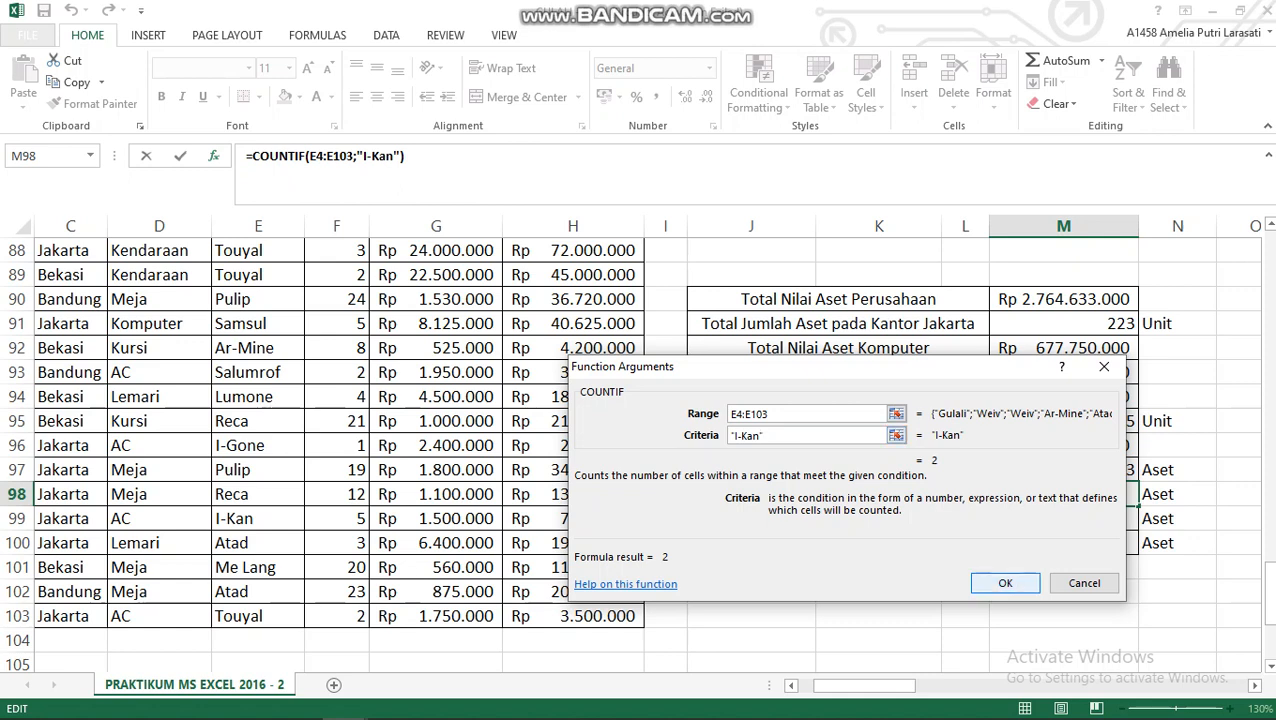
click(1005, 583)
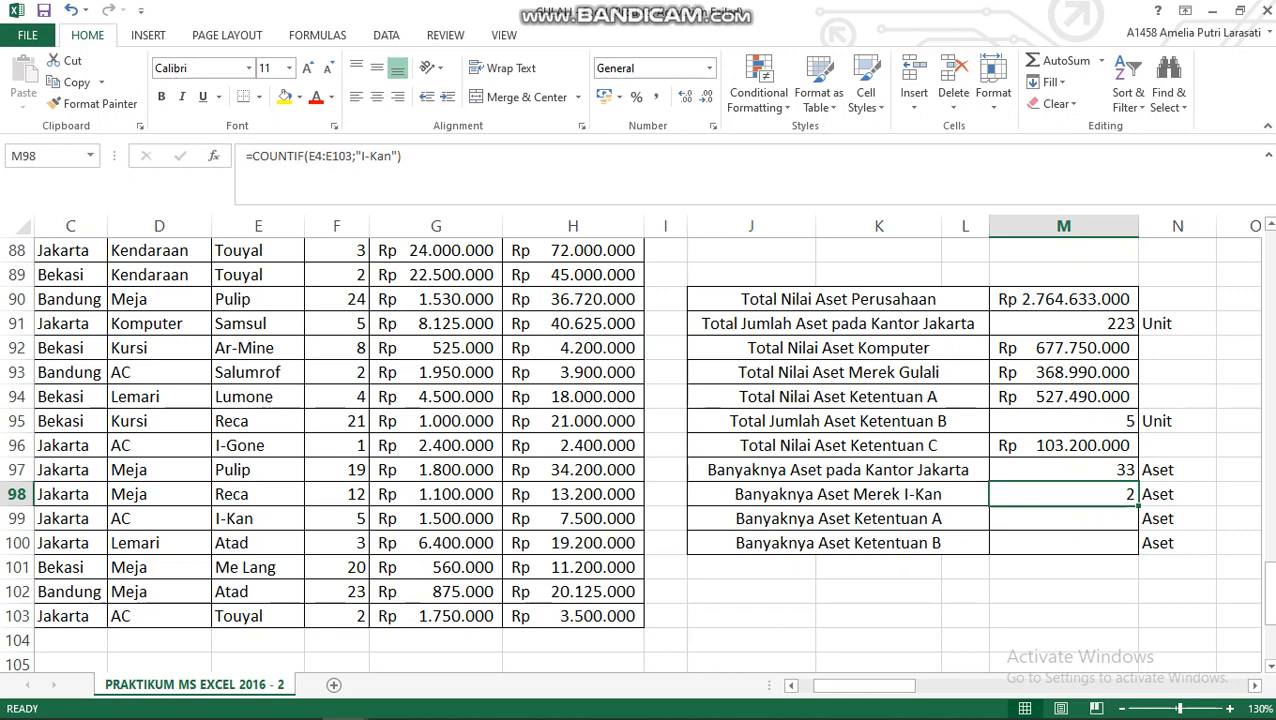
Select M99, check the Banyaknya Aset Ketentuan A criteria in the Modul Lab SI PDF in Chrome, and return to the GULALI workbook in Excel.
click(1063, 519)
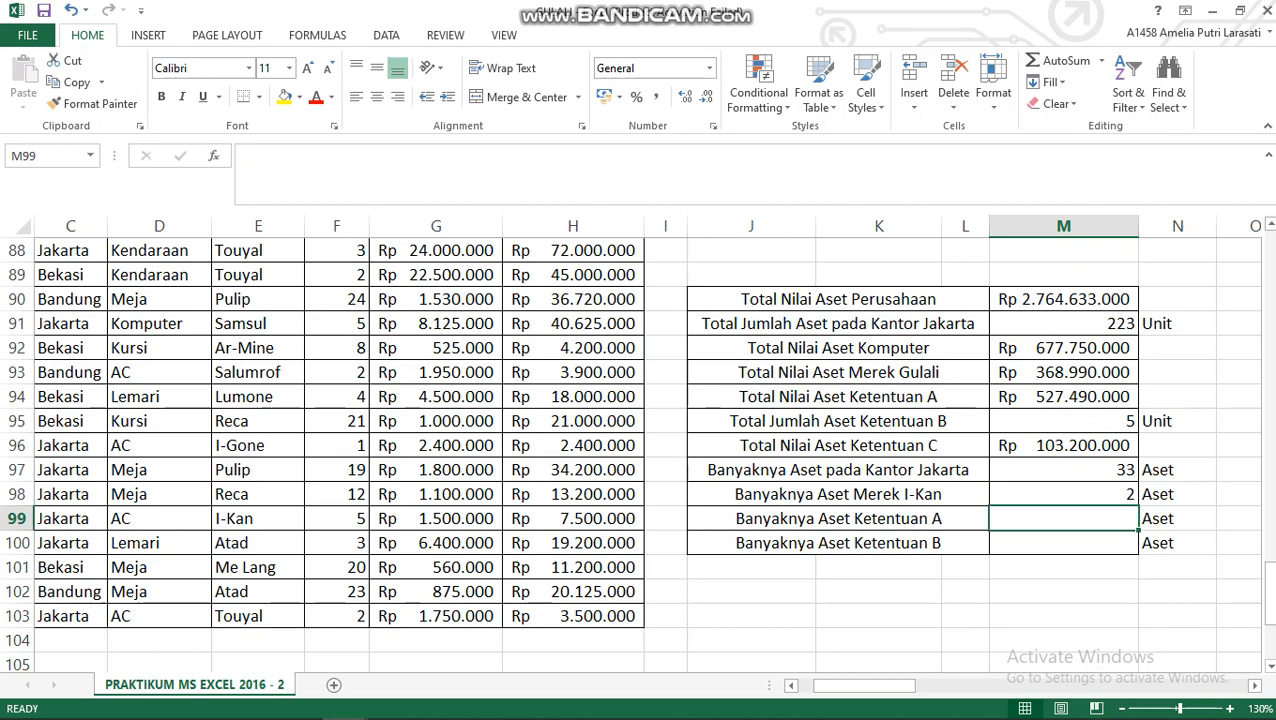
click(299, 701)
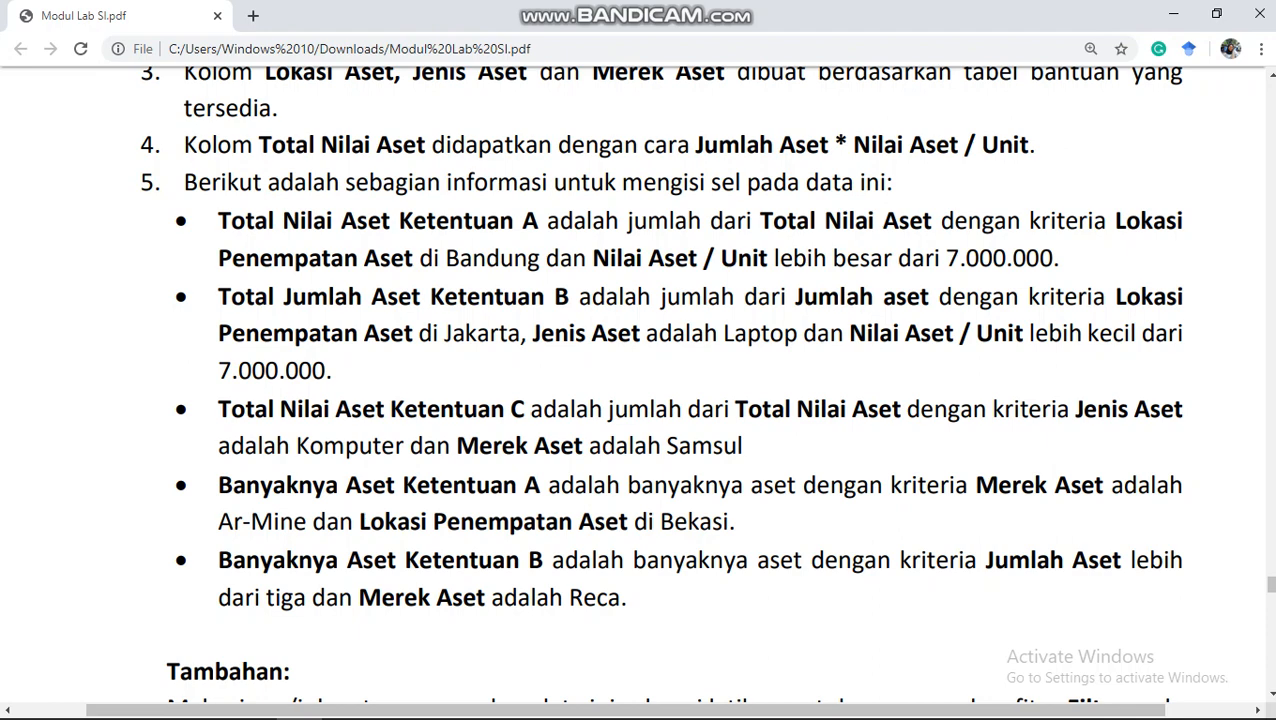
mouse_move(345, 701)
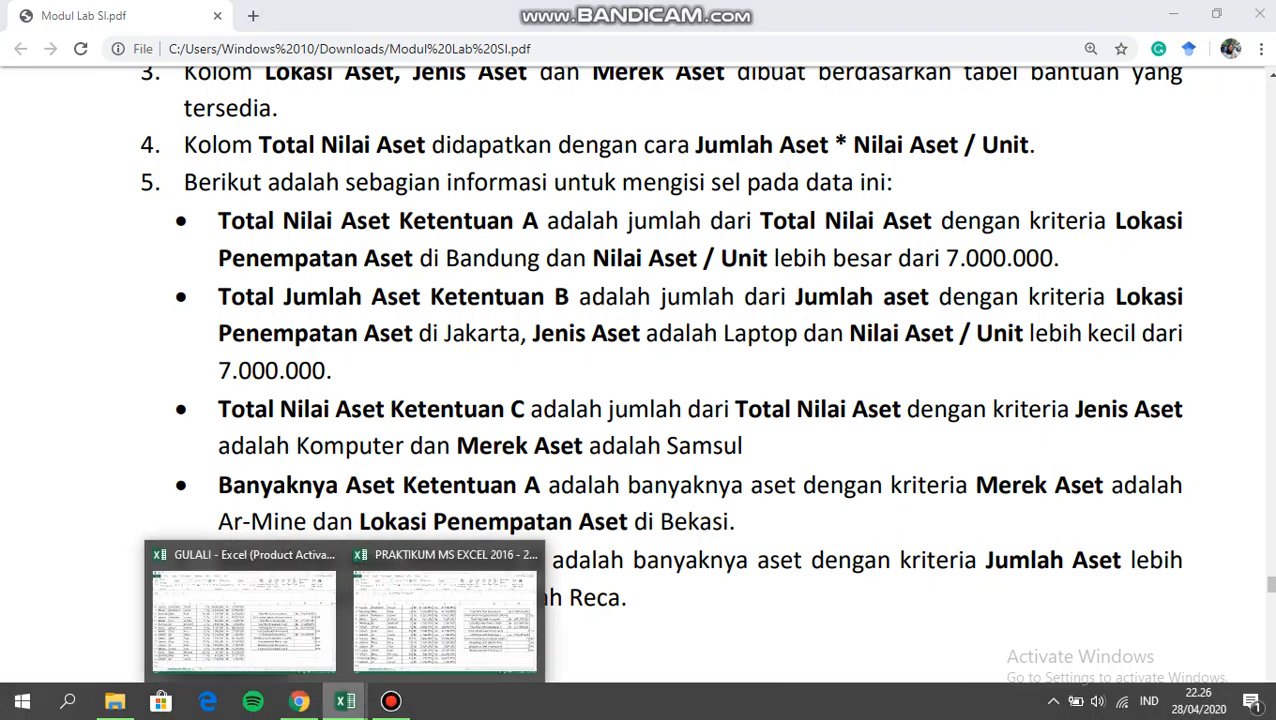
click(228, 590)
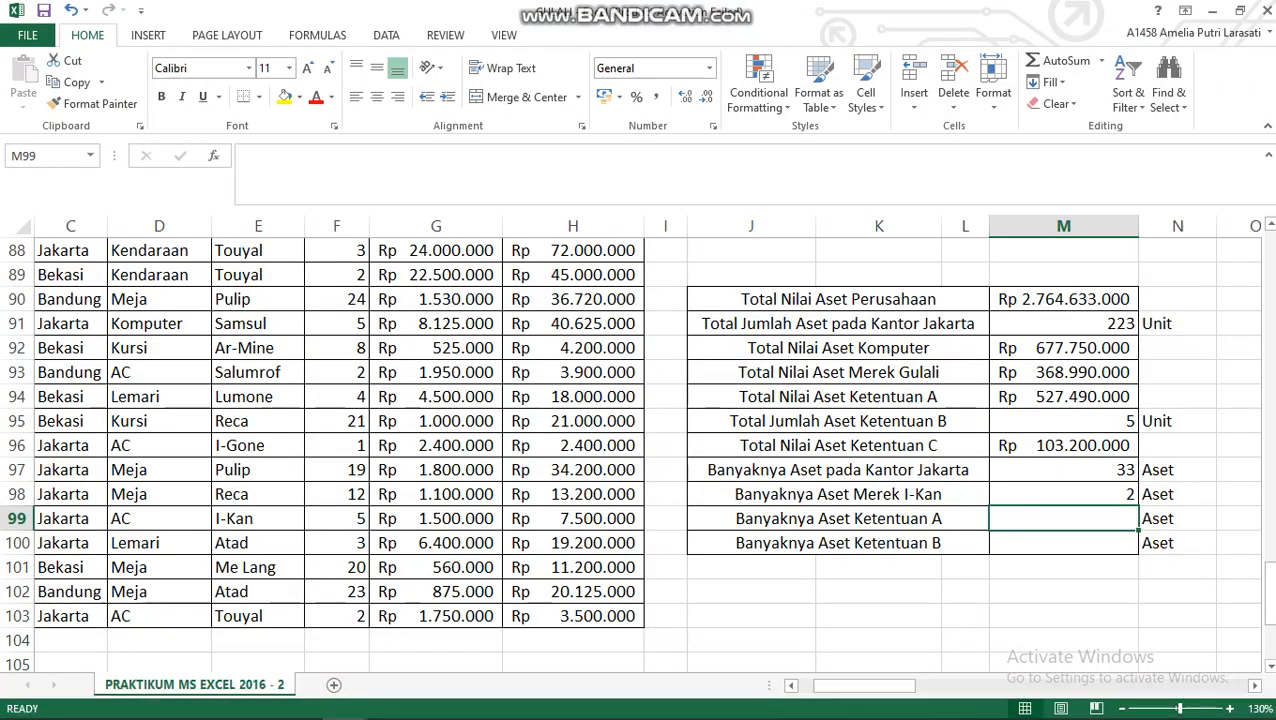
Find the COUNTIFS function and insert it in M99 for Banyaknya Aset Ketentuan A.
key(shift+F3)
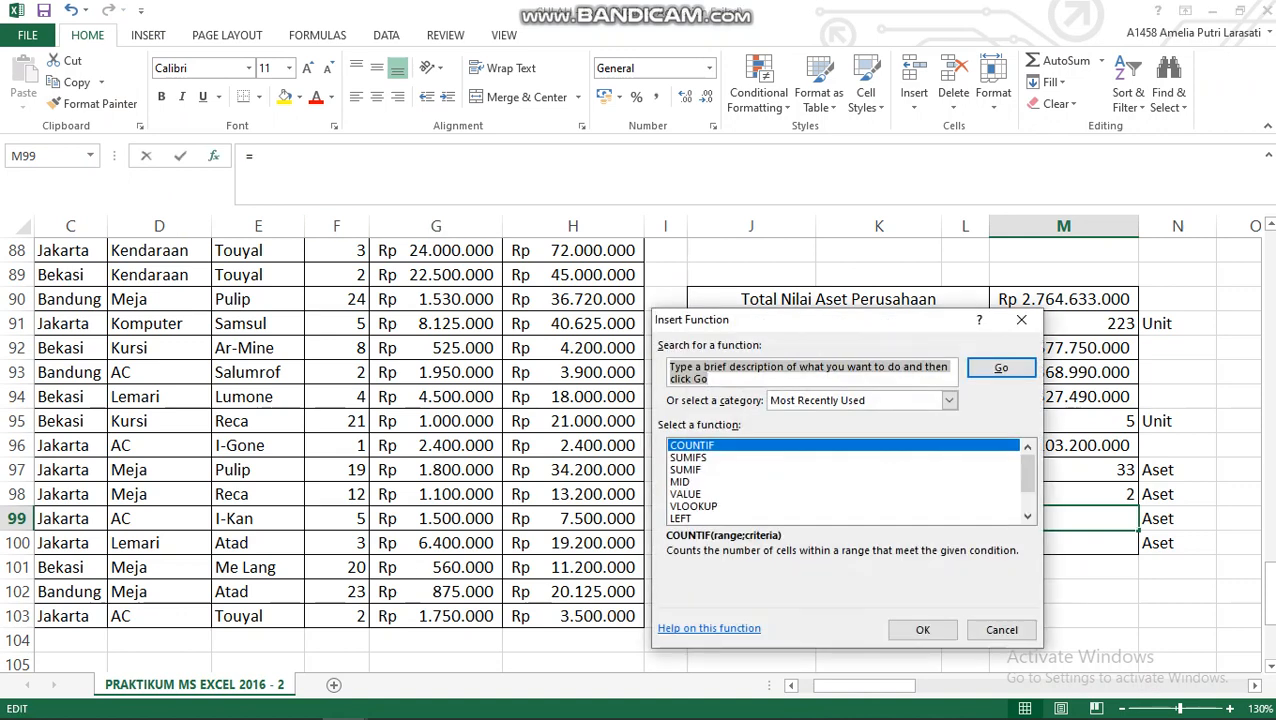
text(c)
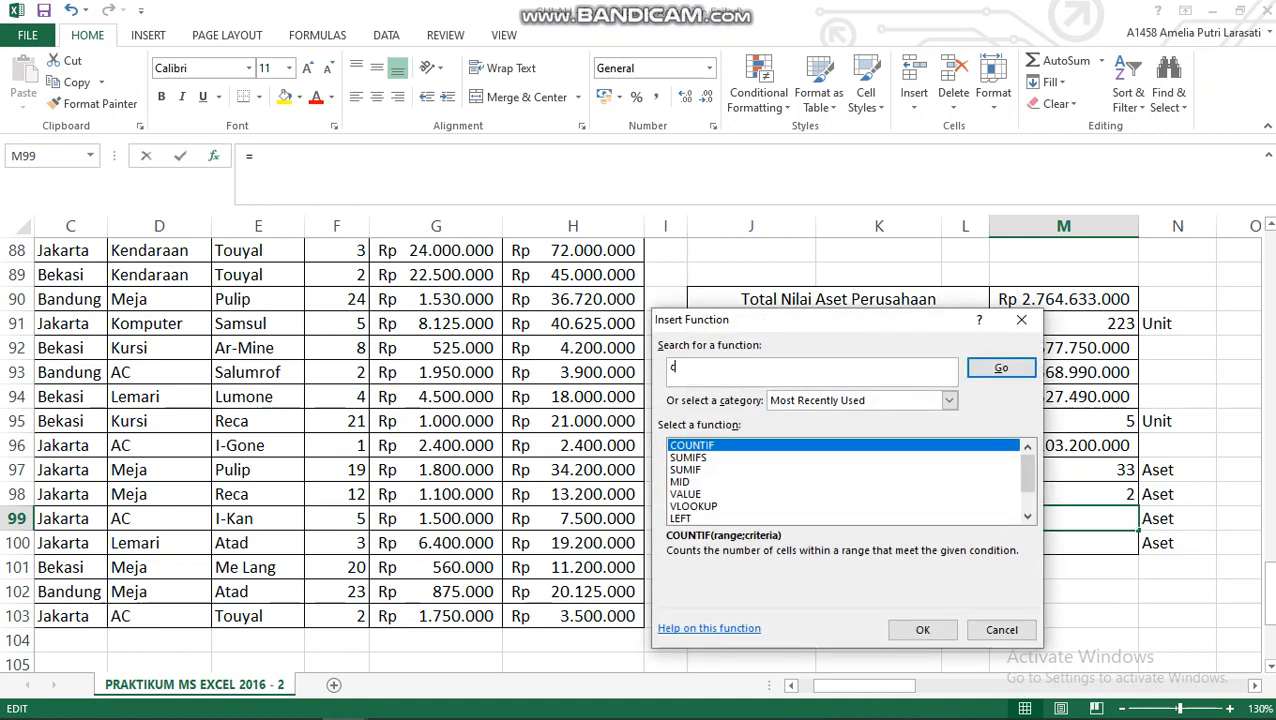
text(ountifs)
key(Return)
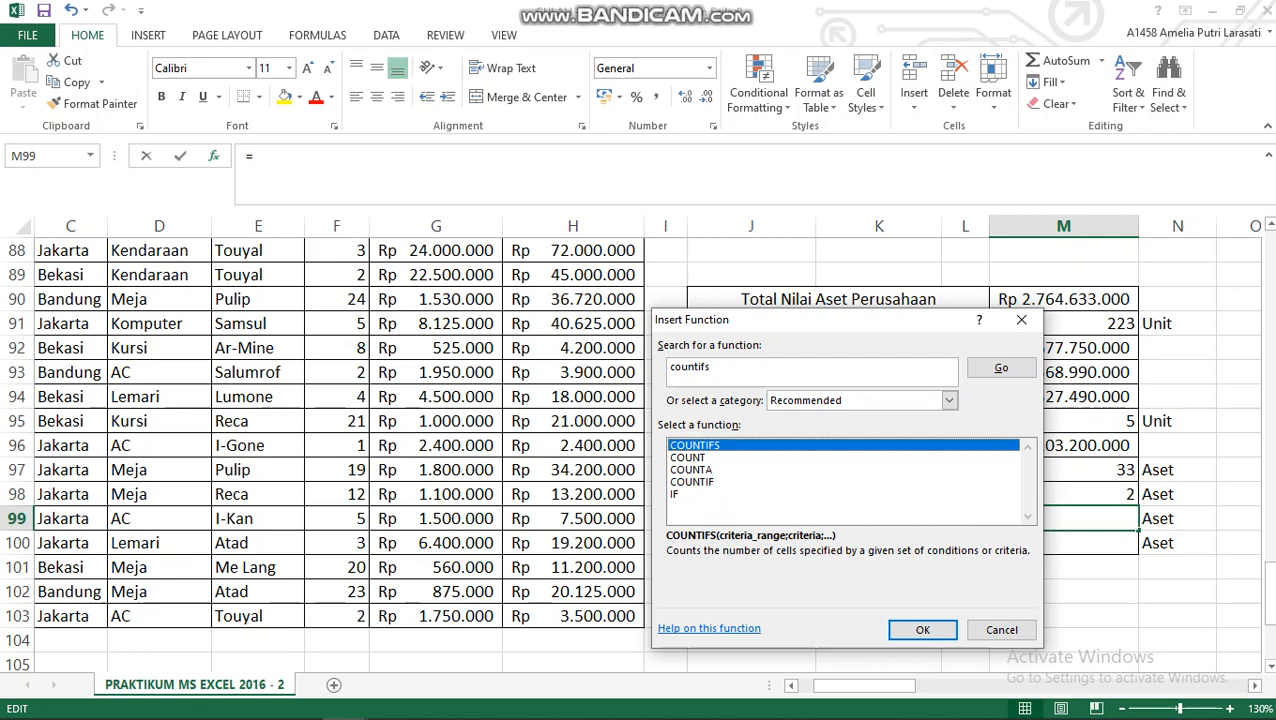
key(Return)
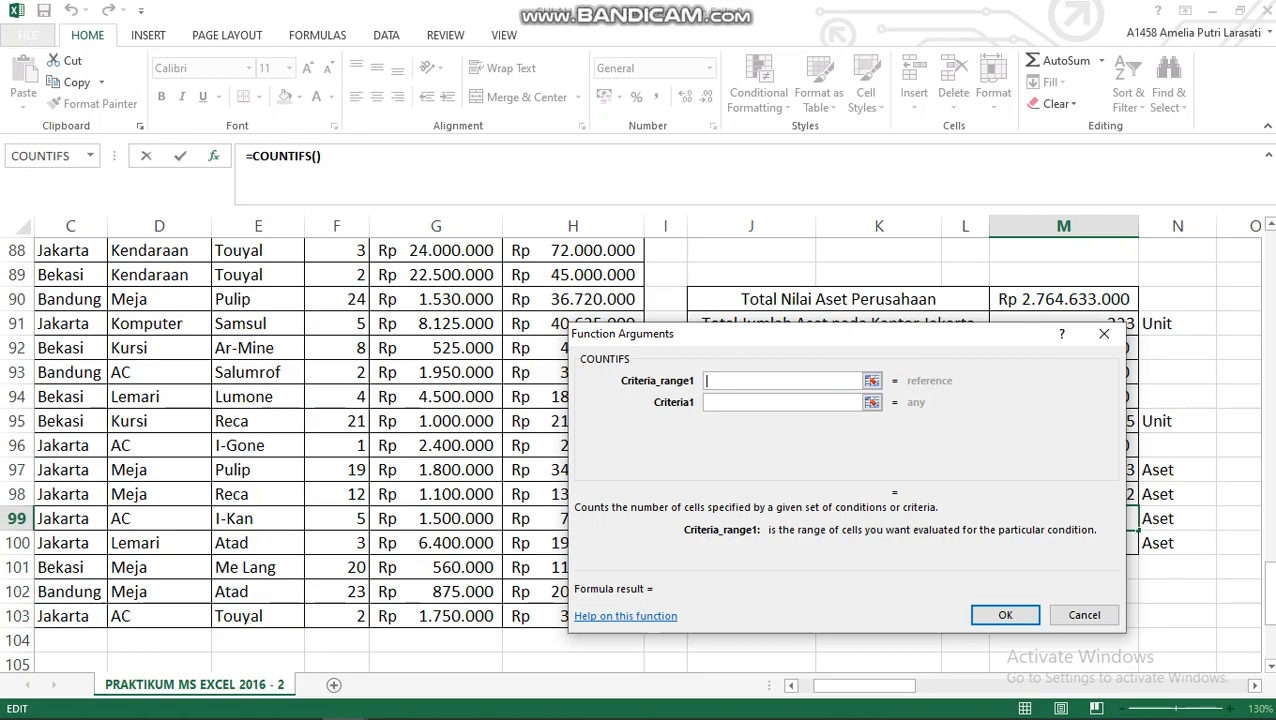
Set Criteria_range1 of the M99 COUNTIFS to the Merek Aset cells E4:E103 and Criteria1 to "Ar-Mine".
drag(1269, 584, 1269, 255)
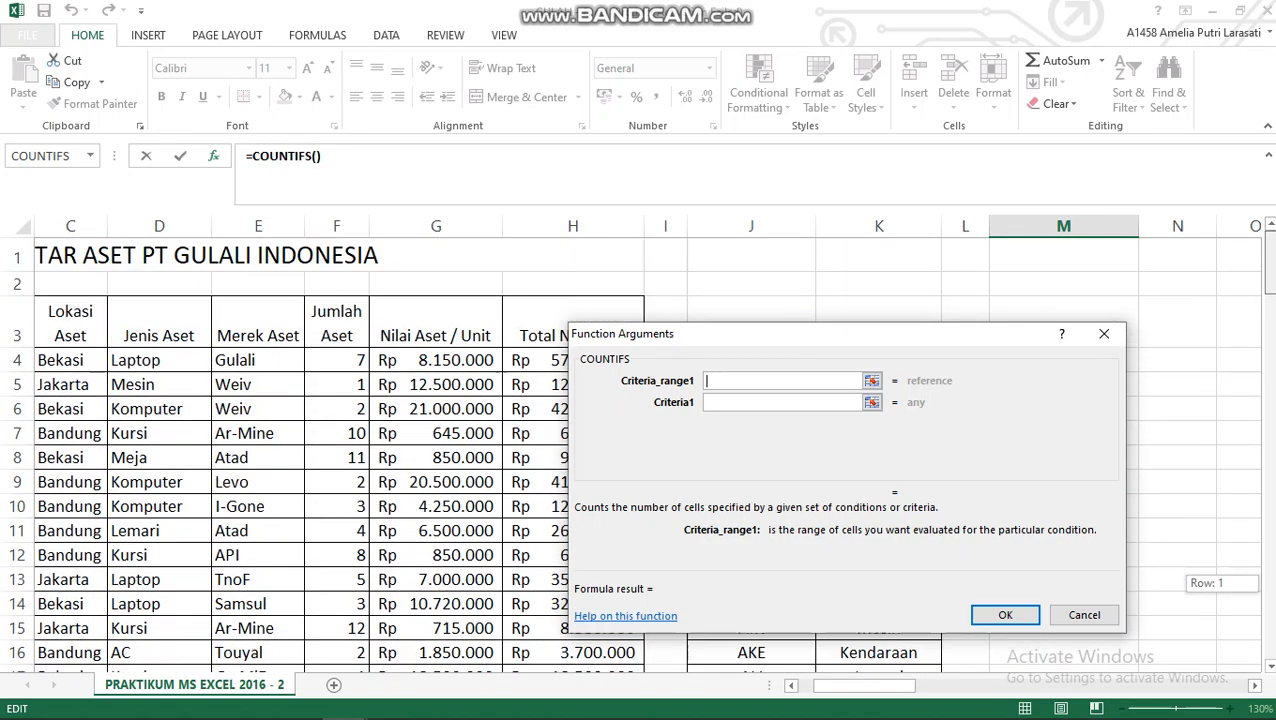
drag(236, 360, 258, 620)
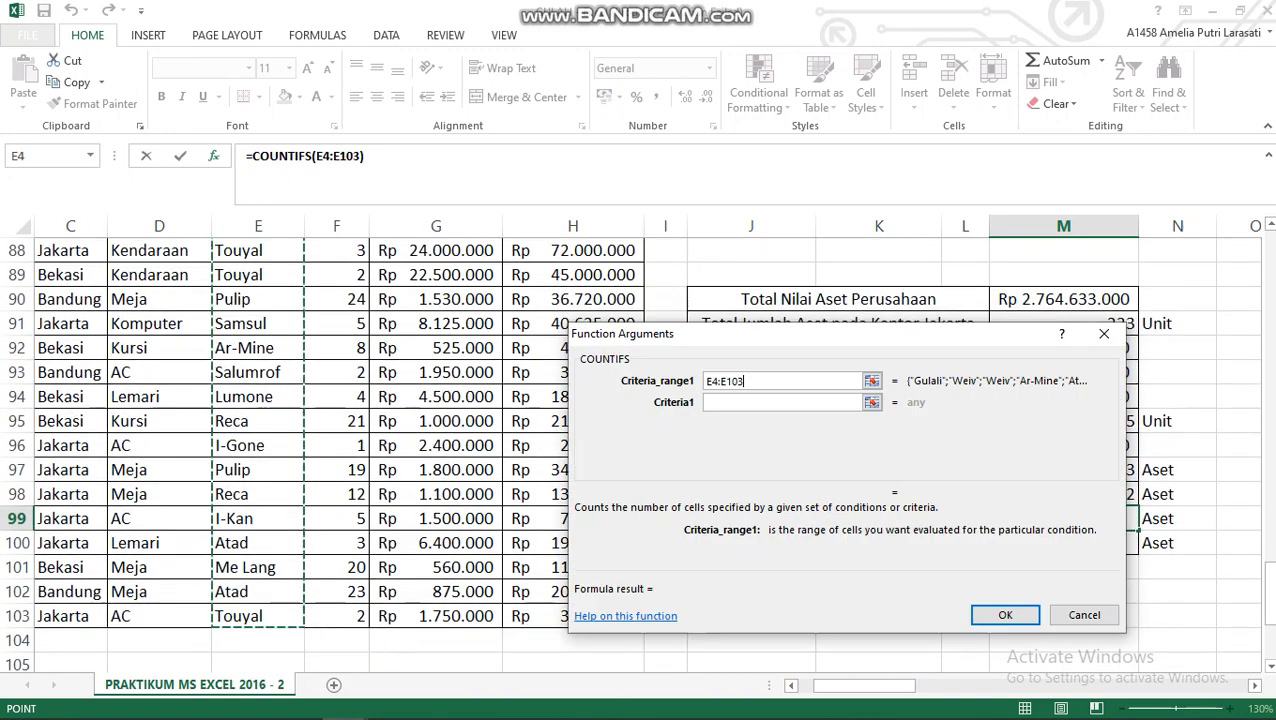
key(Tab)
text("Ar-)
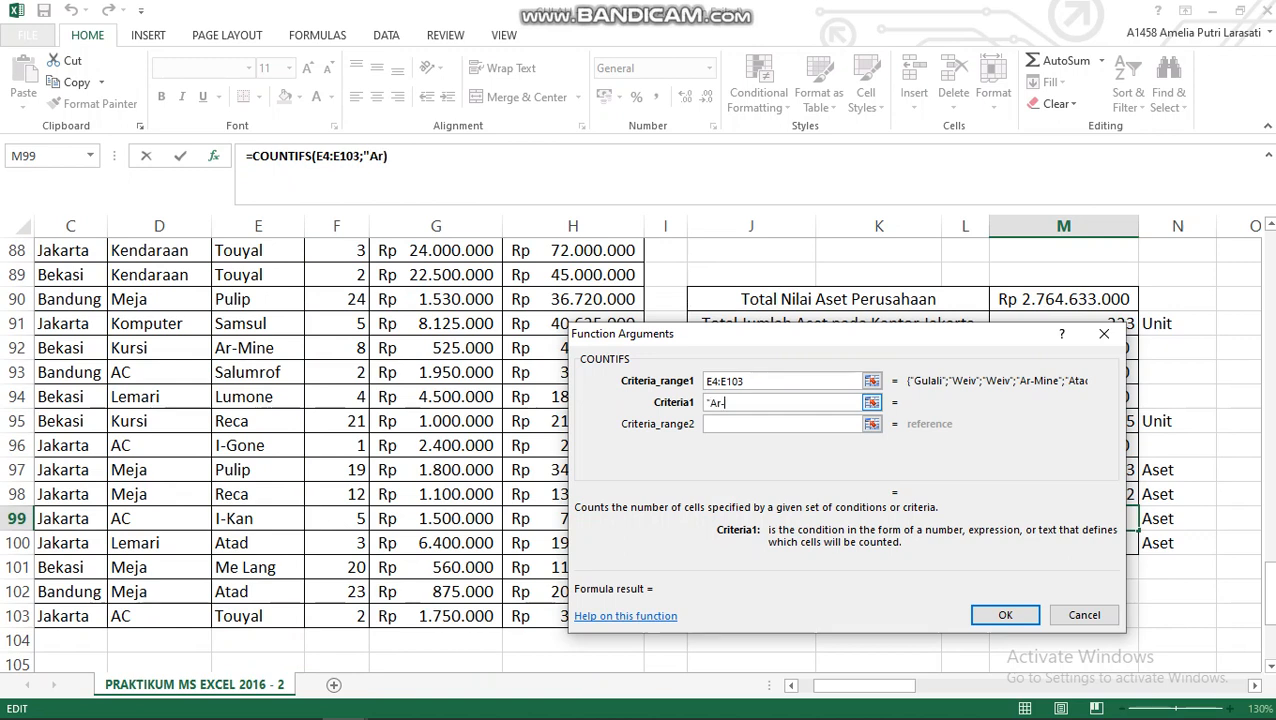
text(Mine")
key(Tab)
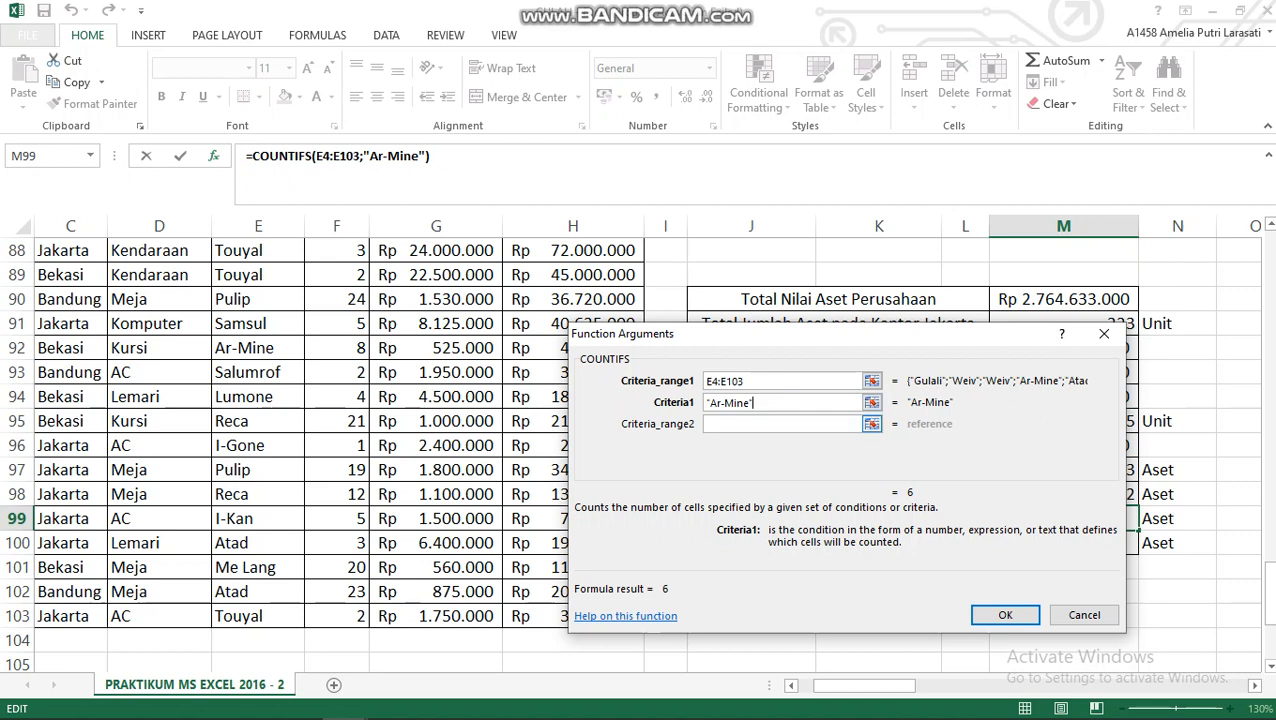
key(Tab)
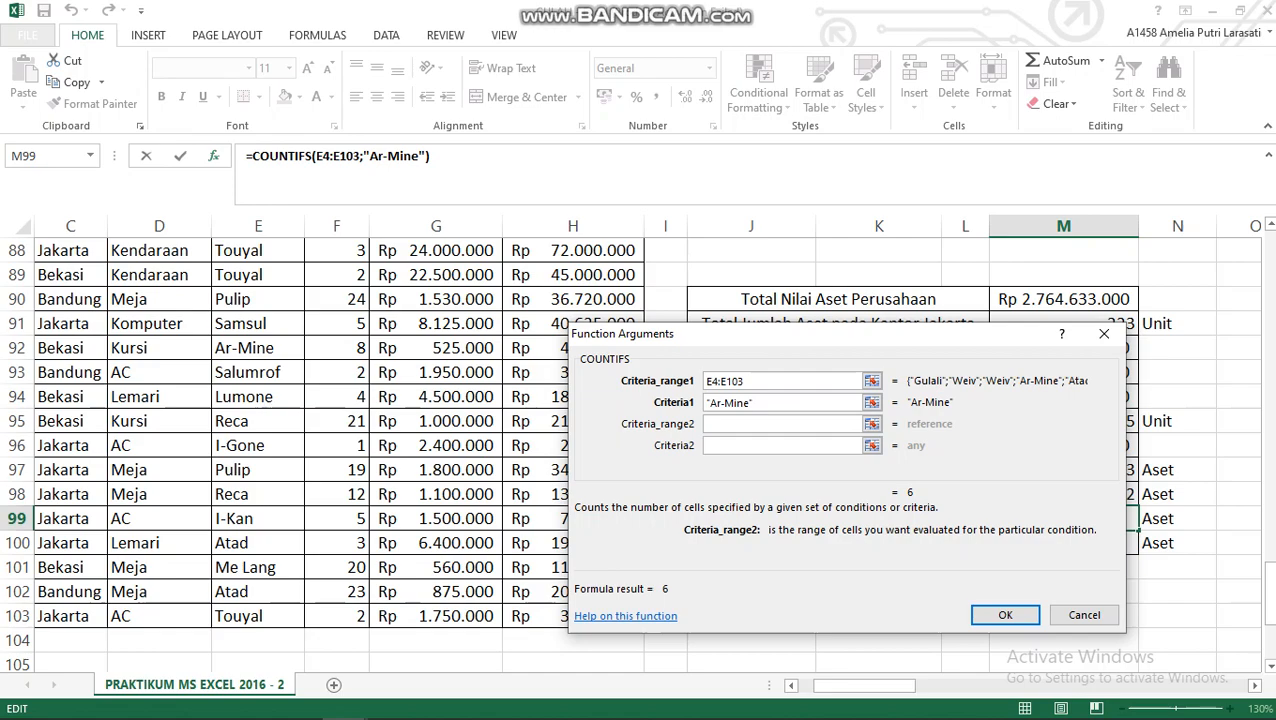
Set Criteria_range2 to the Lokasi Aset cells C4:C103 and Criteria2 to "Bekasi", and complete the COUNTIFS formula in M99.
drag(1269, 606, 1269, 262)
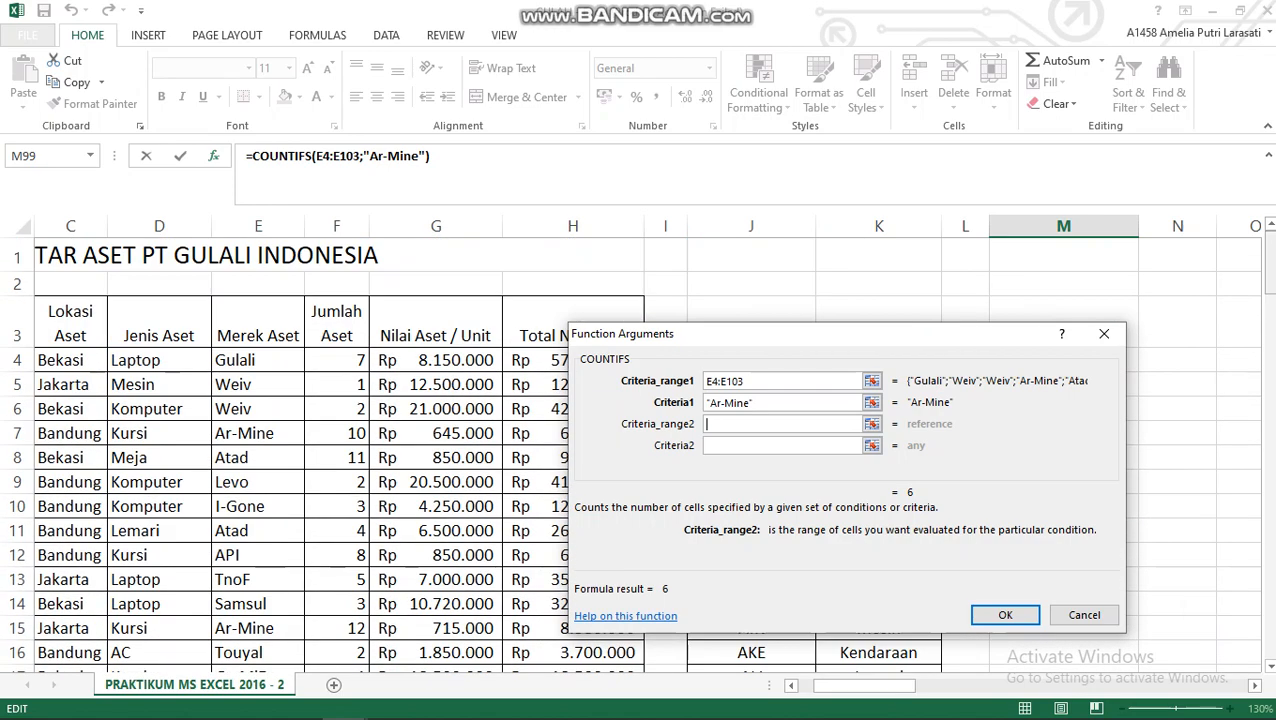
drag(70, 359, 110, 616)
click(783, 446)
text(")
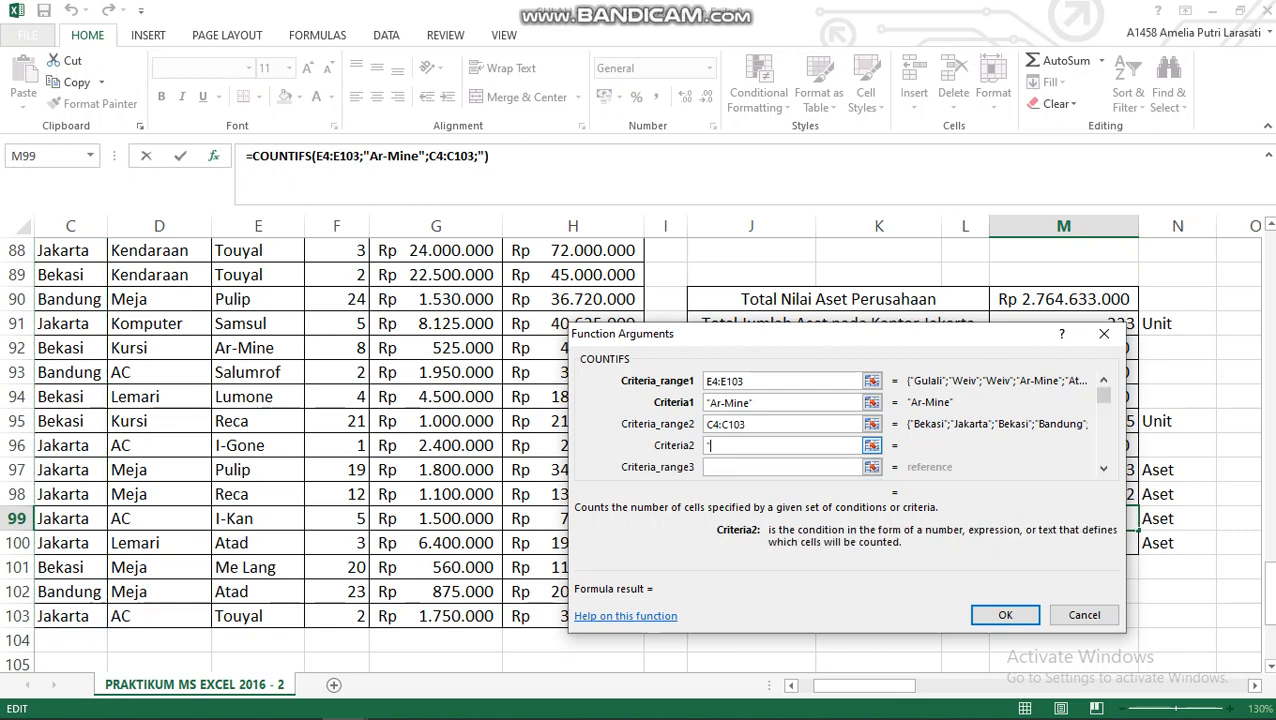
text(Bekasi")
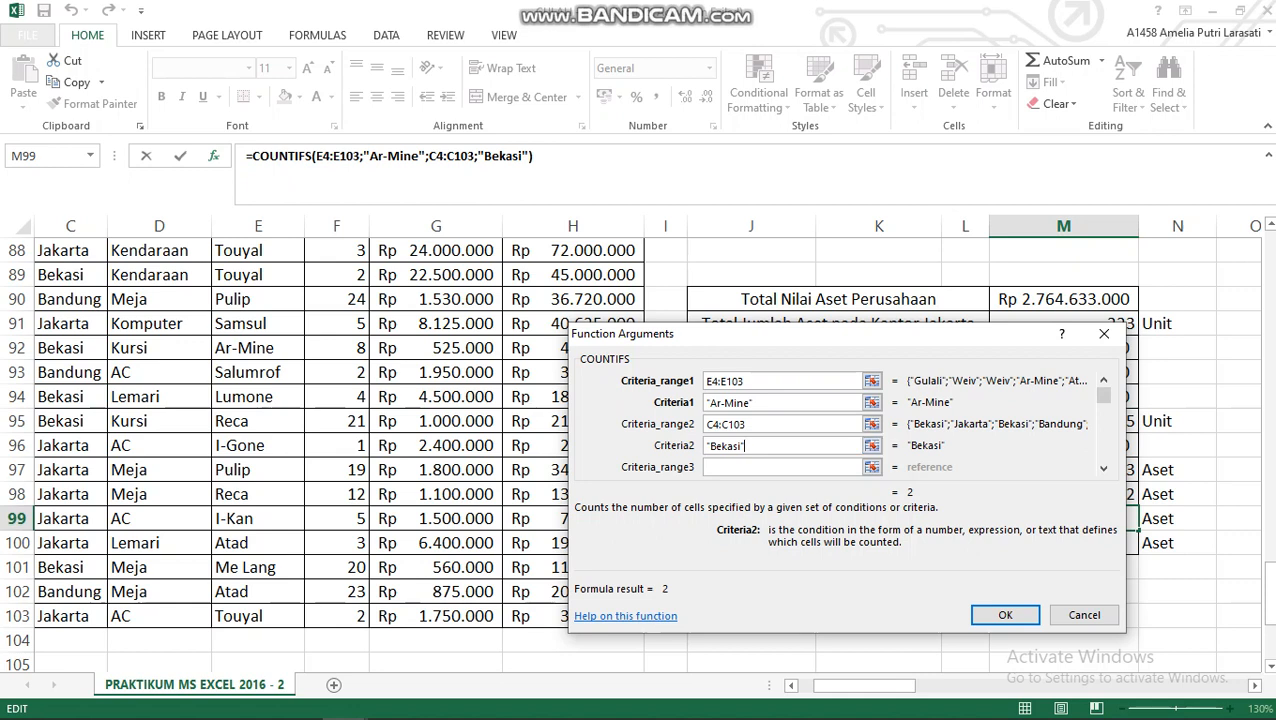
click(1005, 614)
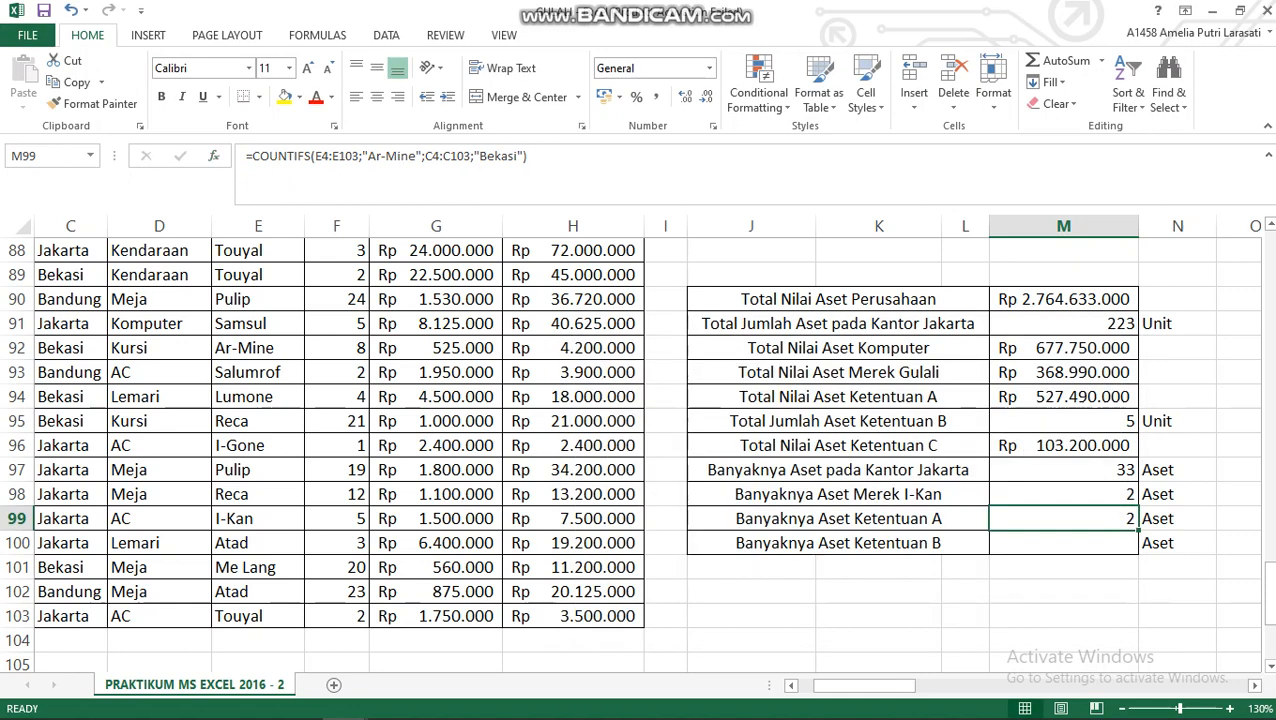
Select M100, check the Banyaknya Aset Ketentuan B criteria in the Modul Lab SI PDF in Chrome, and return to the GULALI workbook in Excel.
click(1050, 616)
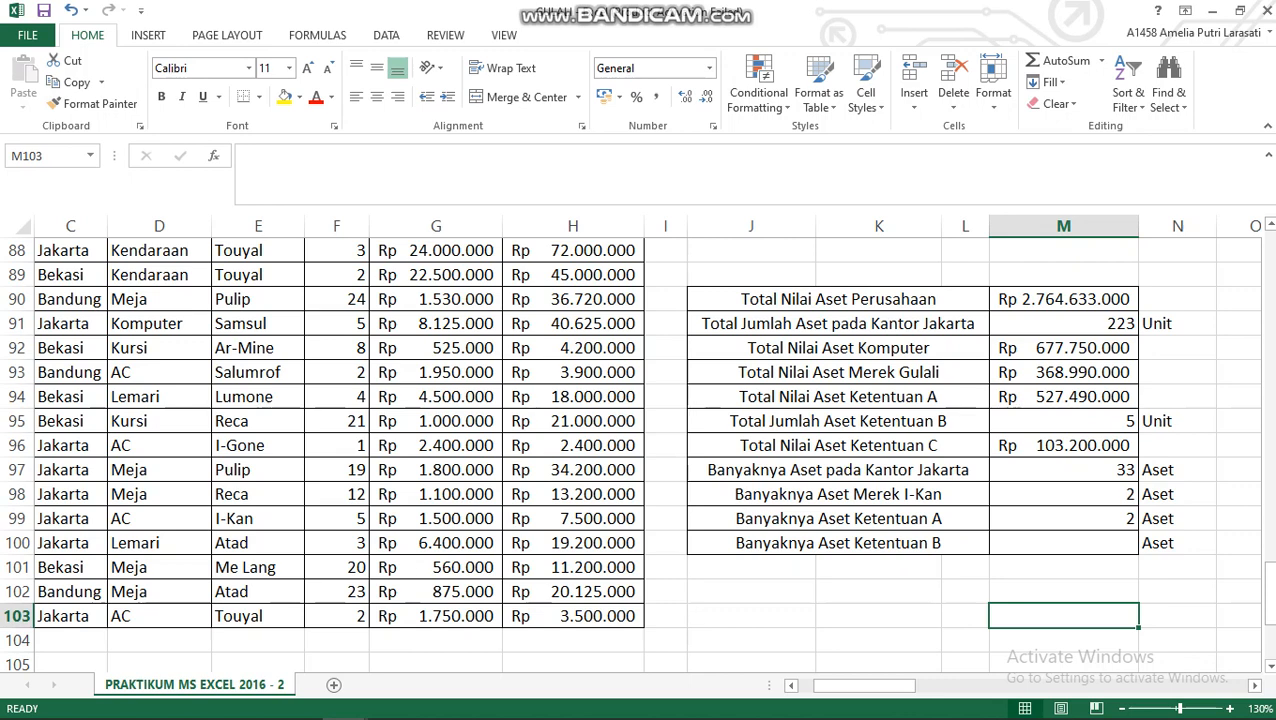
click(1063, 543)
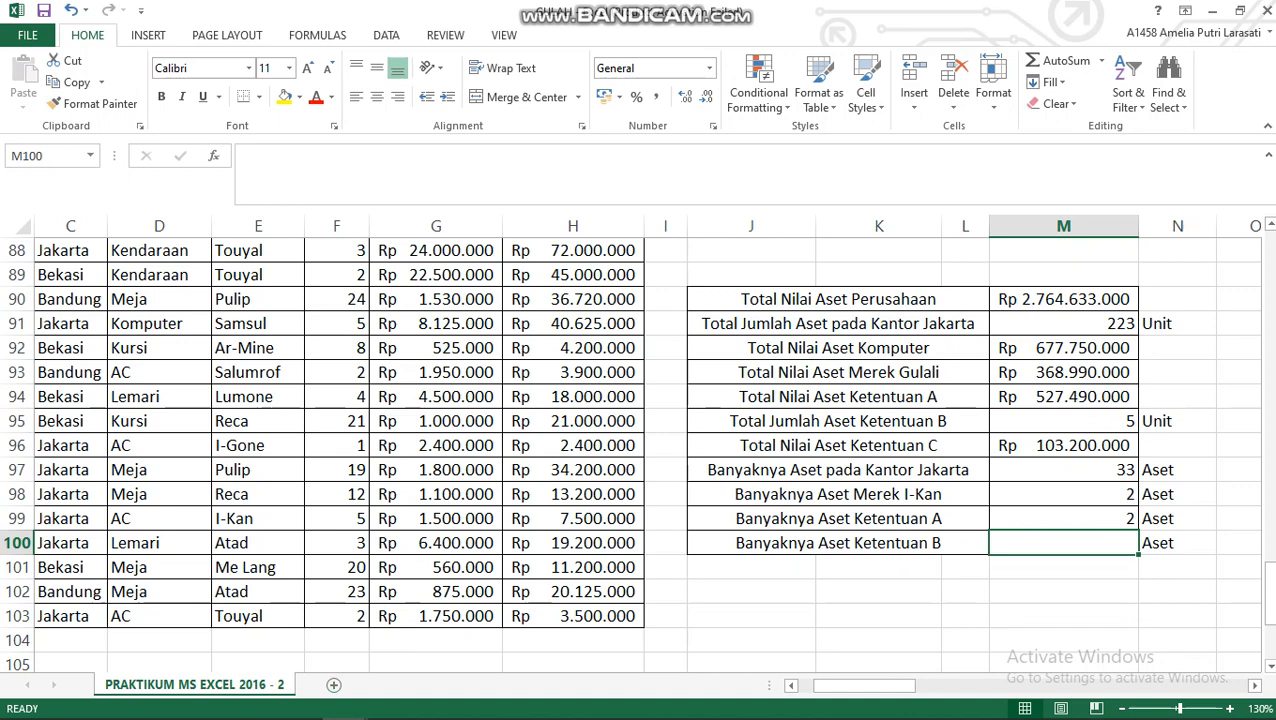
click(299, 701)
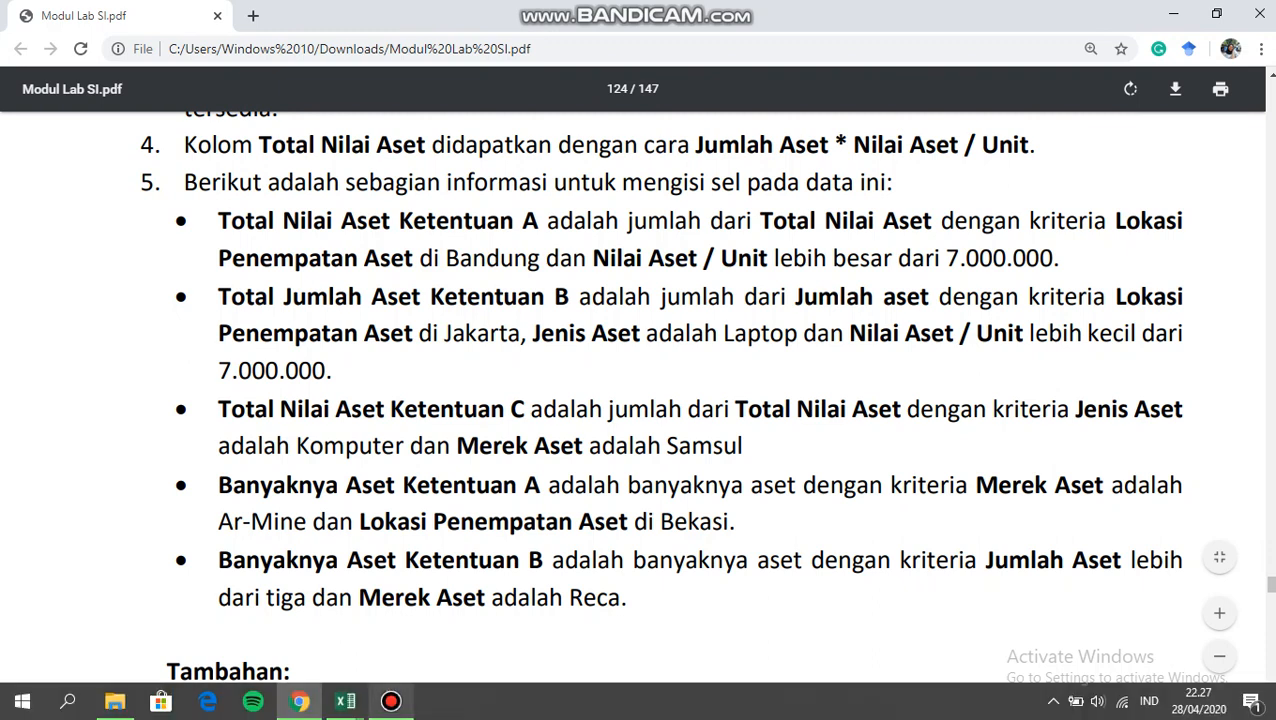
mouse_move(345, 701)
click(445, 615)
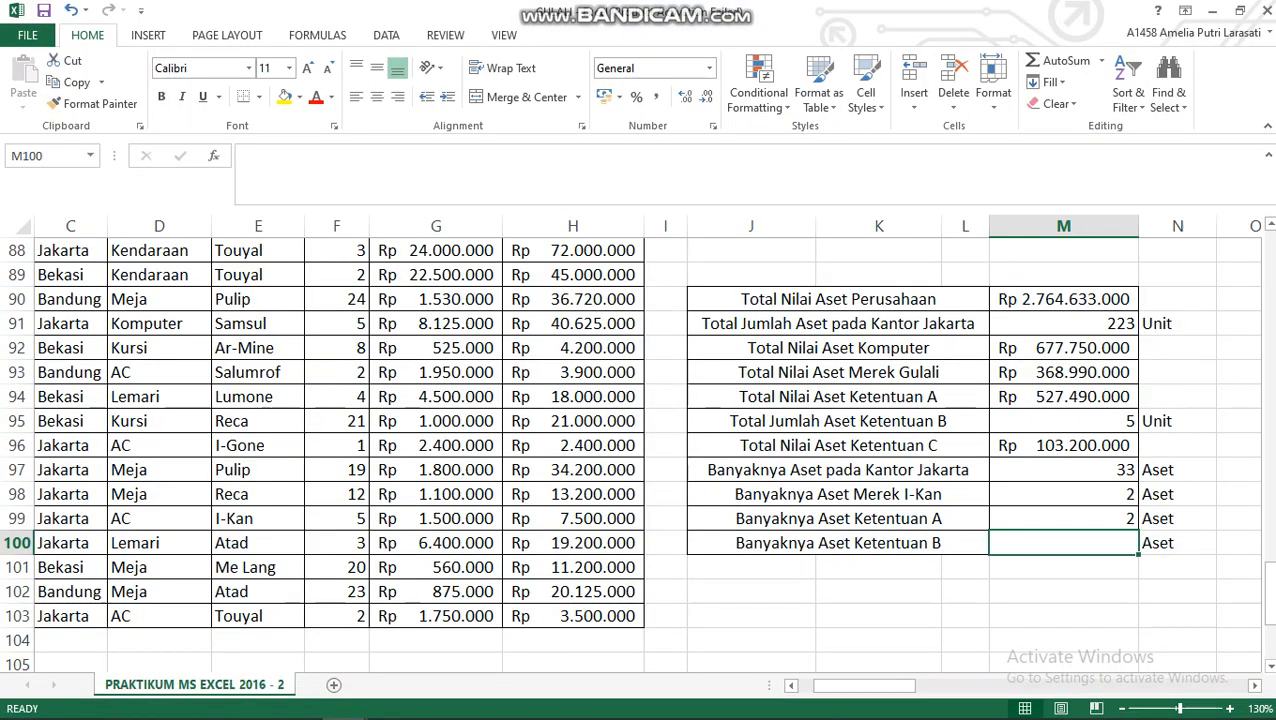
Insert COUNTIFS in M100 with Criteria_range1 set to the Jumlah Aset cells F4:F103 and Criteria1 to ">3".
click(213, 156)
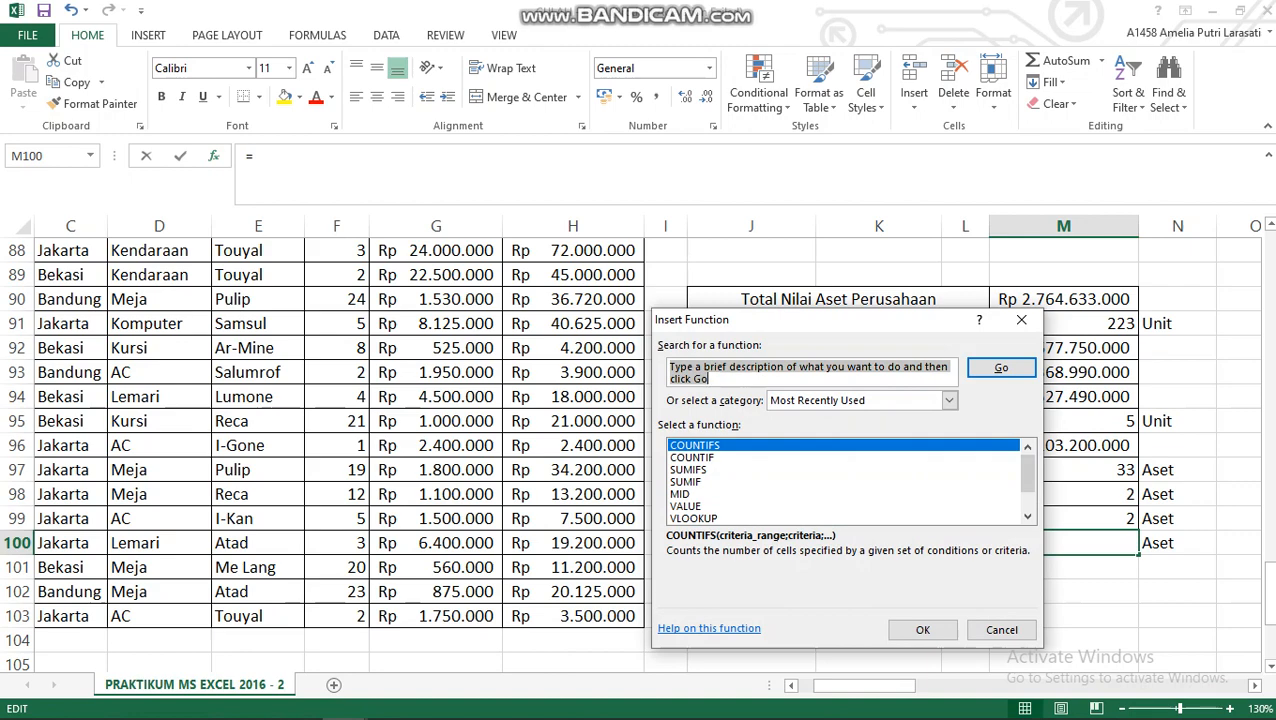
double_click(695, 445)
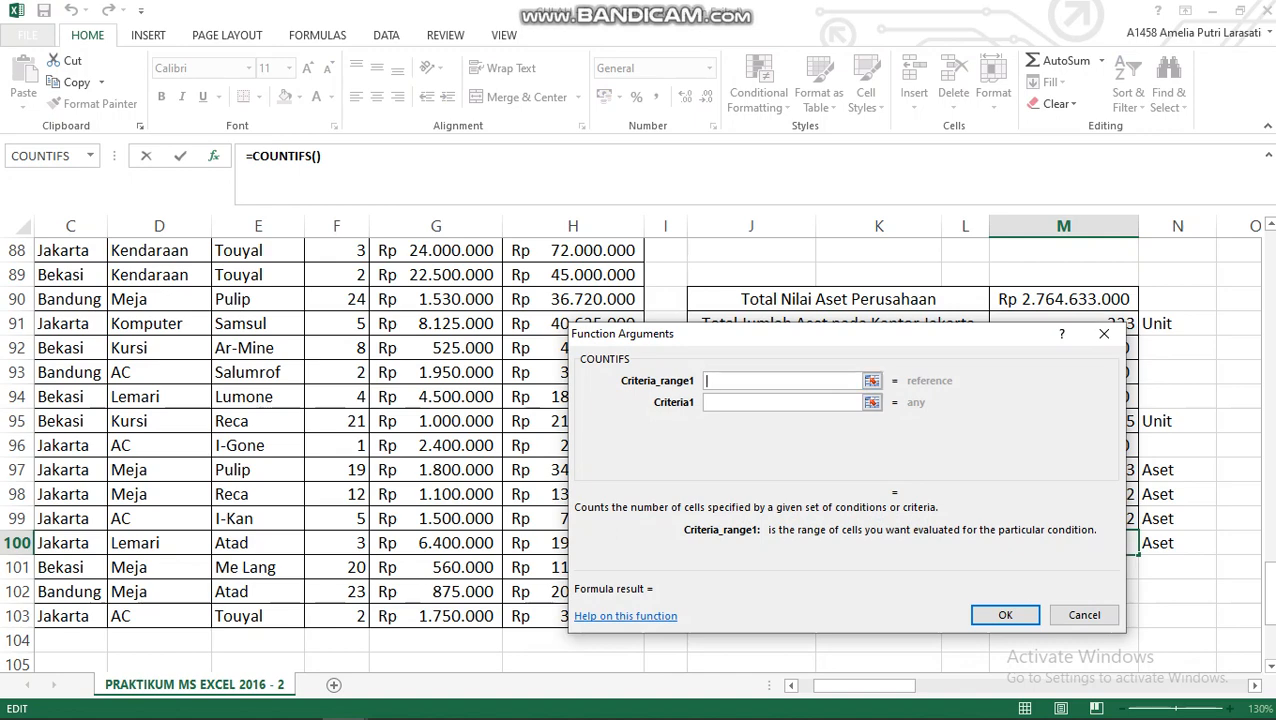
drag(1269, 606, 1269, 250)
drag(336, 360, 365, 616)
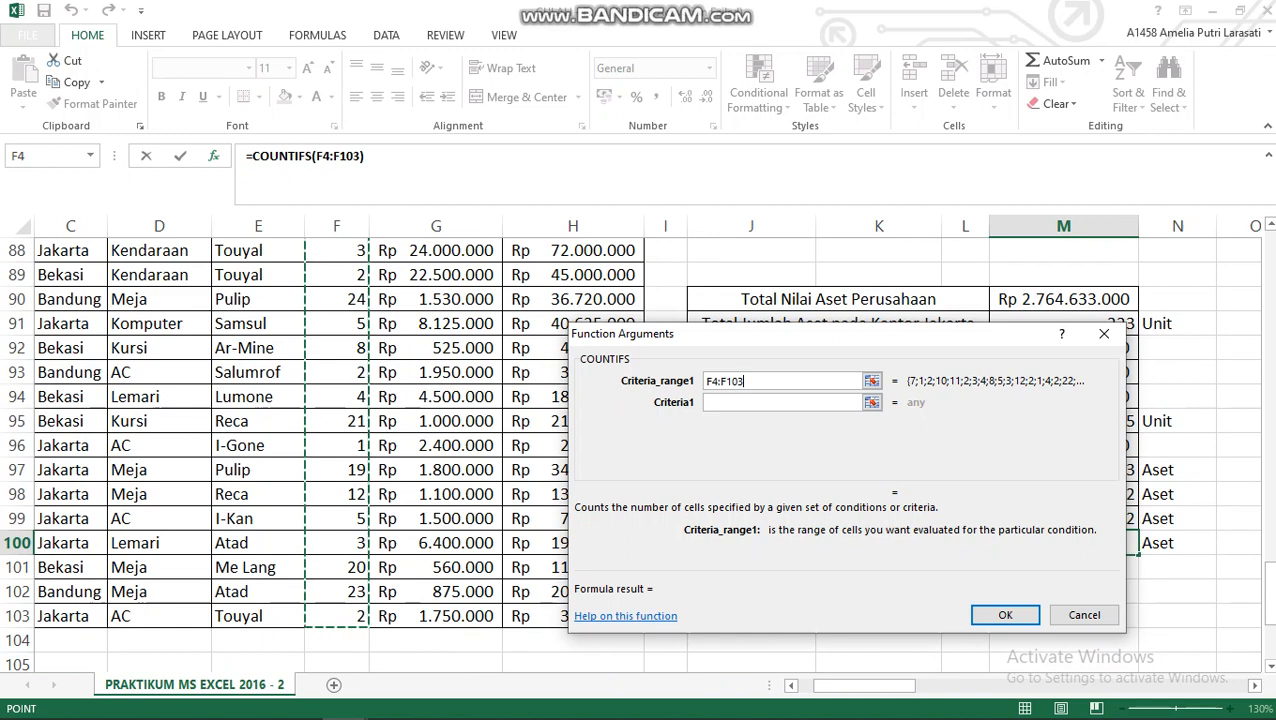
click(782, 402)
text(")
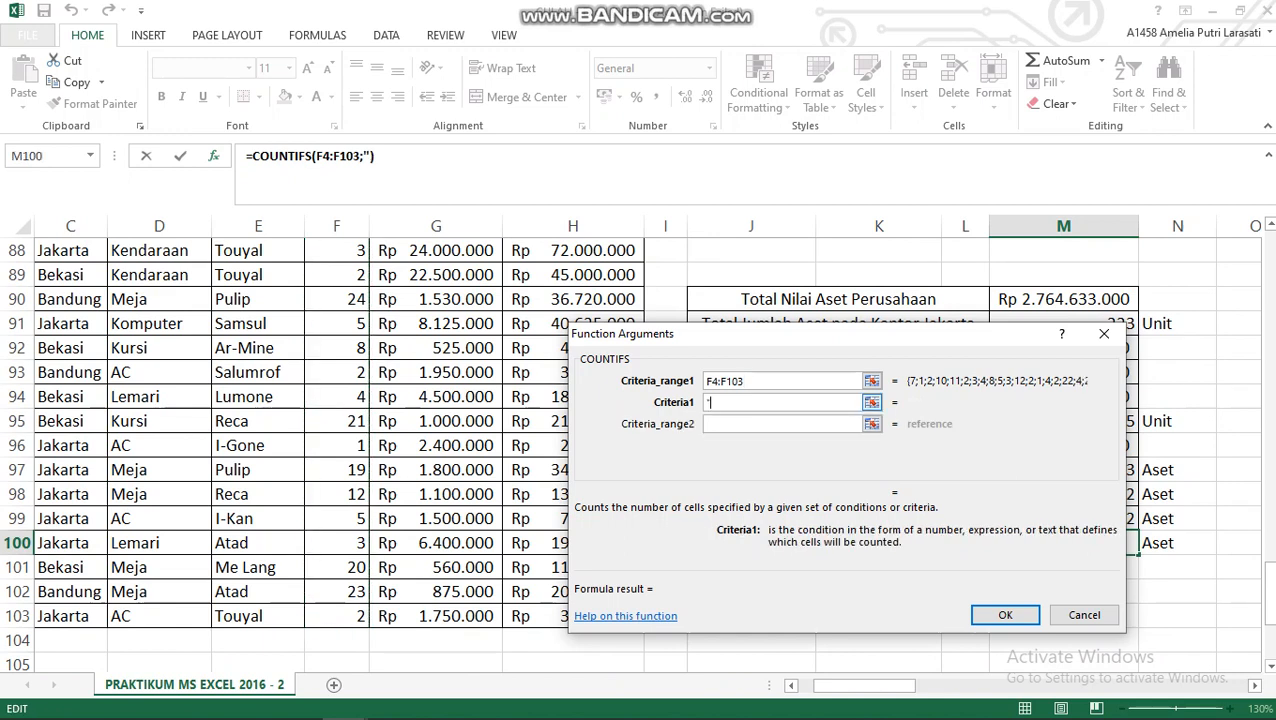
text(>3")
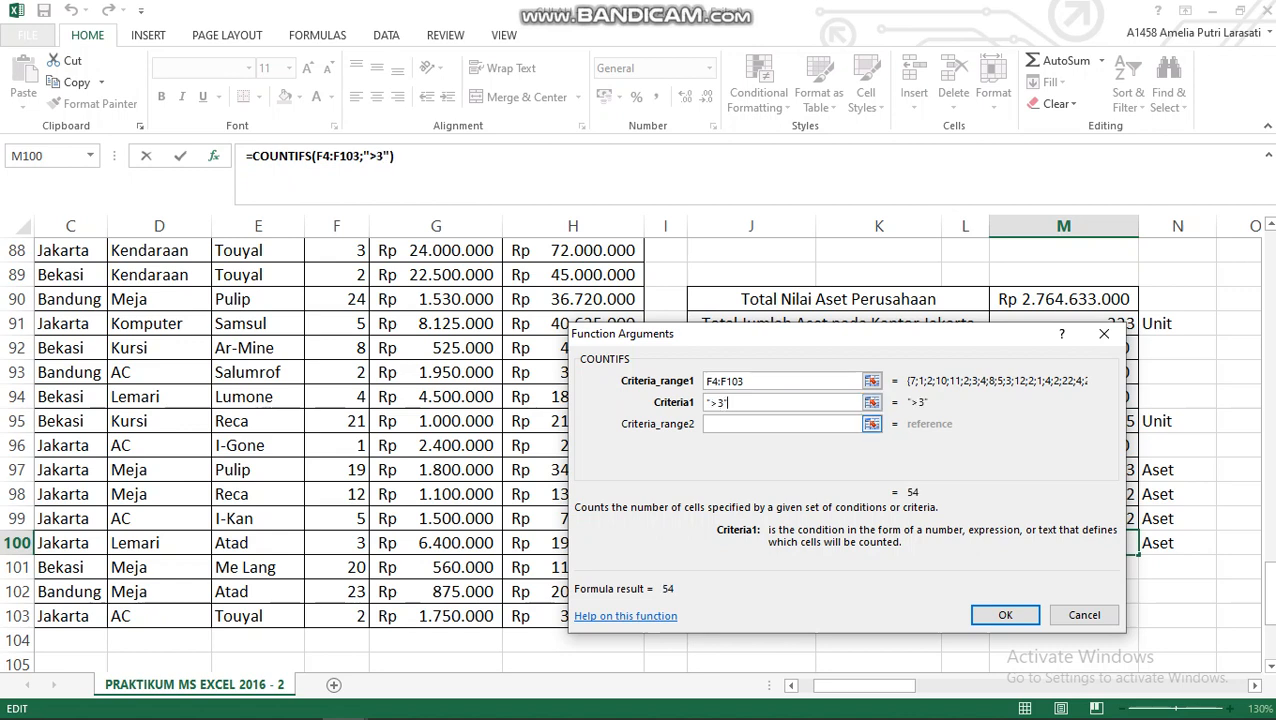
Set Criteria_range2 to the Merek Aset cells E4:E103 and Criteria2 to "Reca", and complete the COUNTIFS formula in M100.
key(Tab)
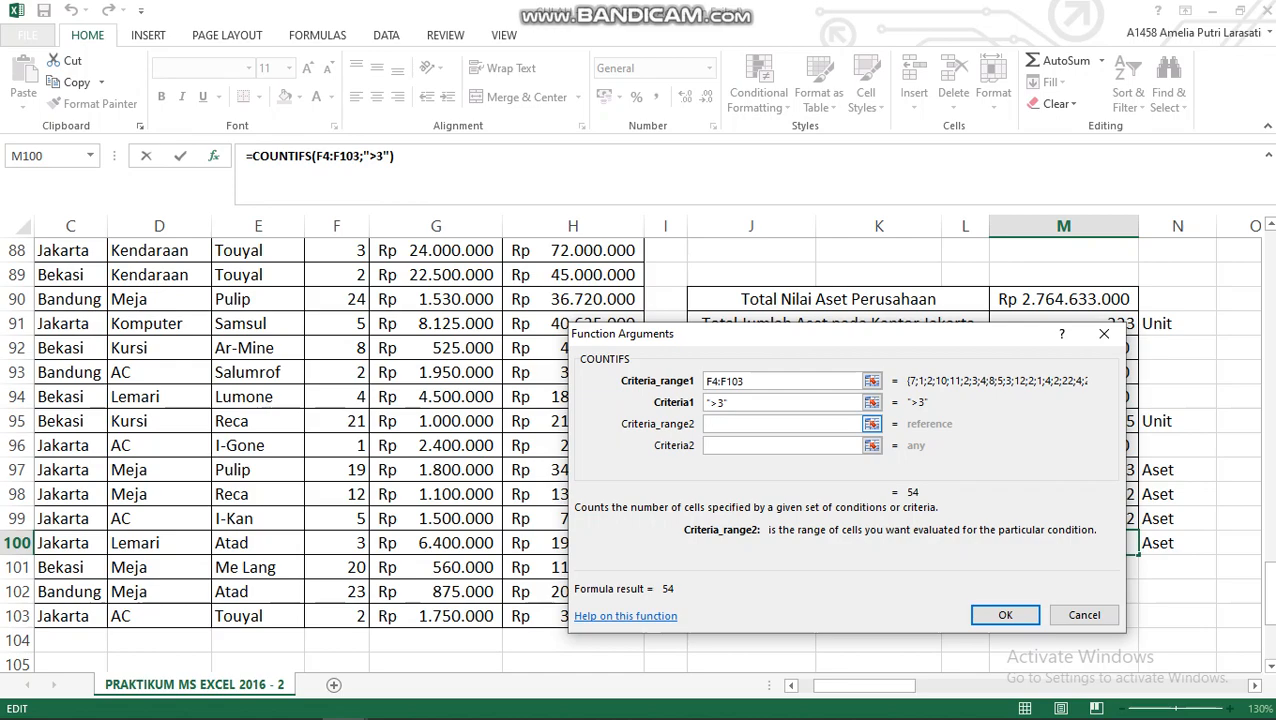
drag(1269, 595, 1269, 271)
drag(258, 301, 285, 616)
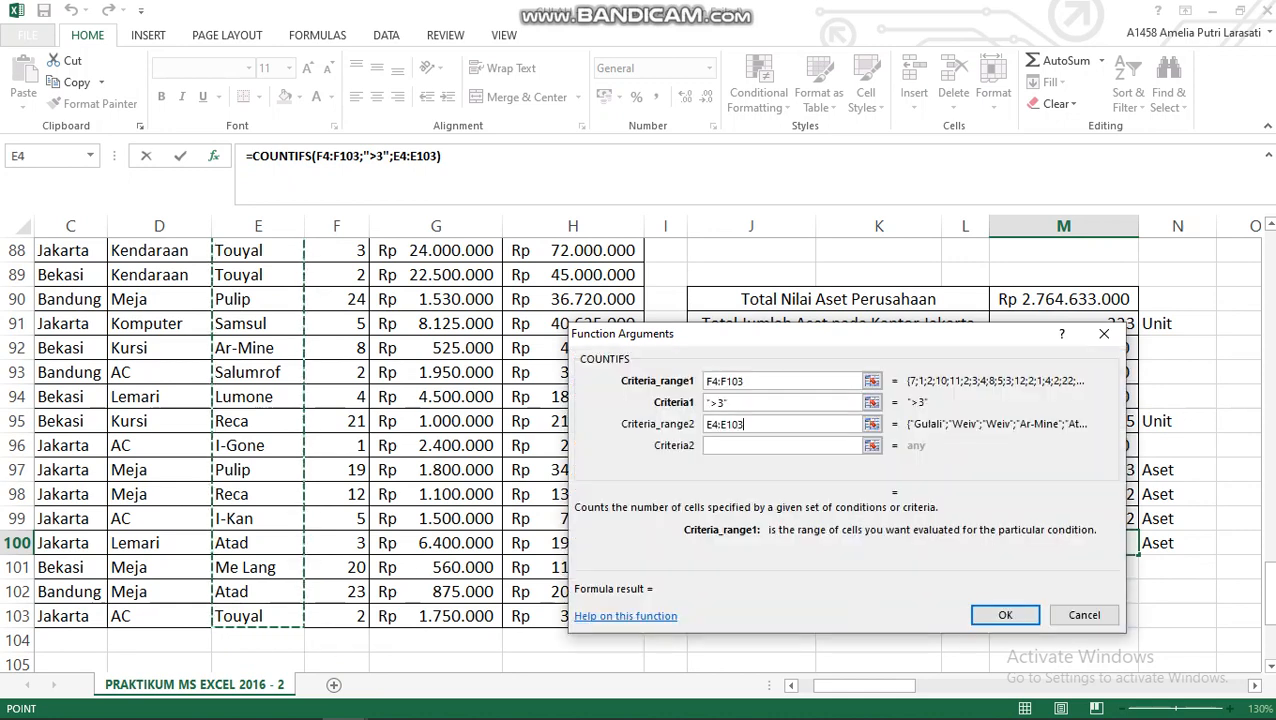
key(Tab)
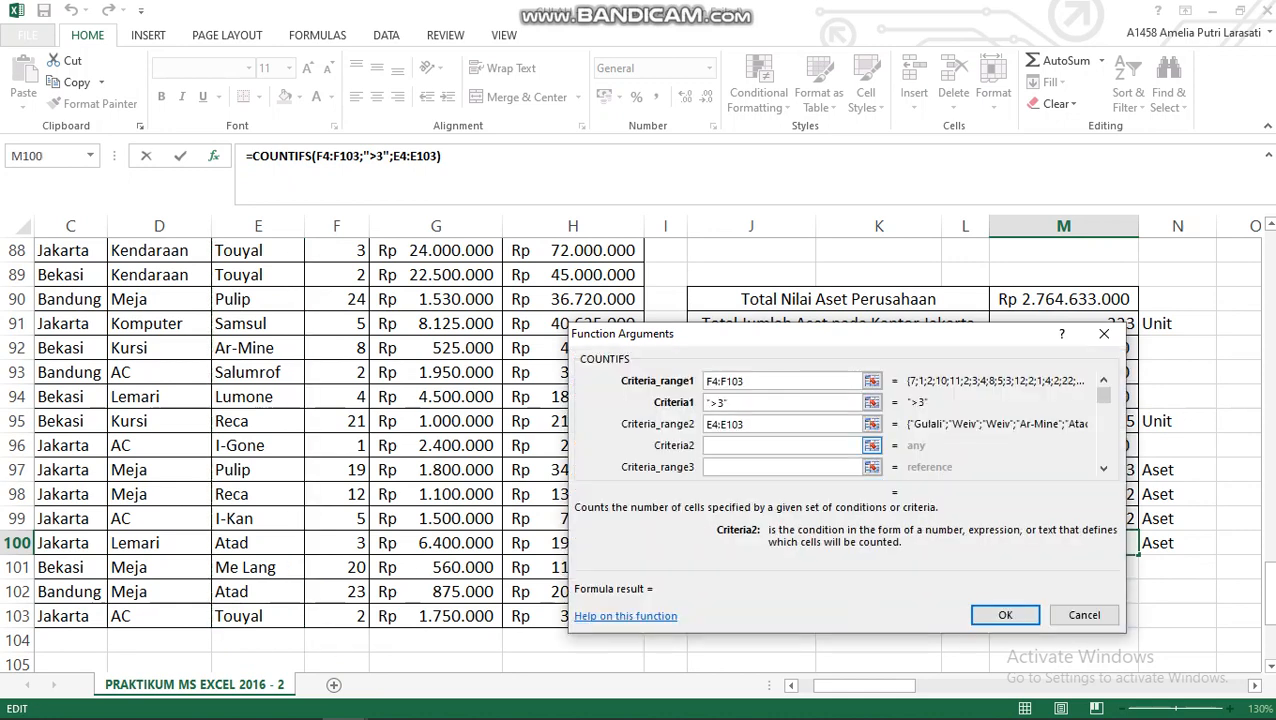
text("Reca")
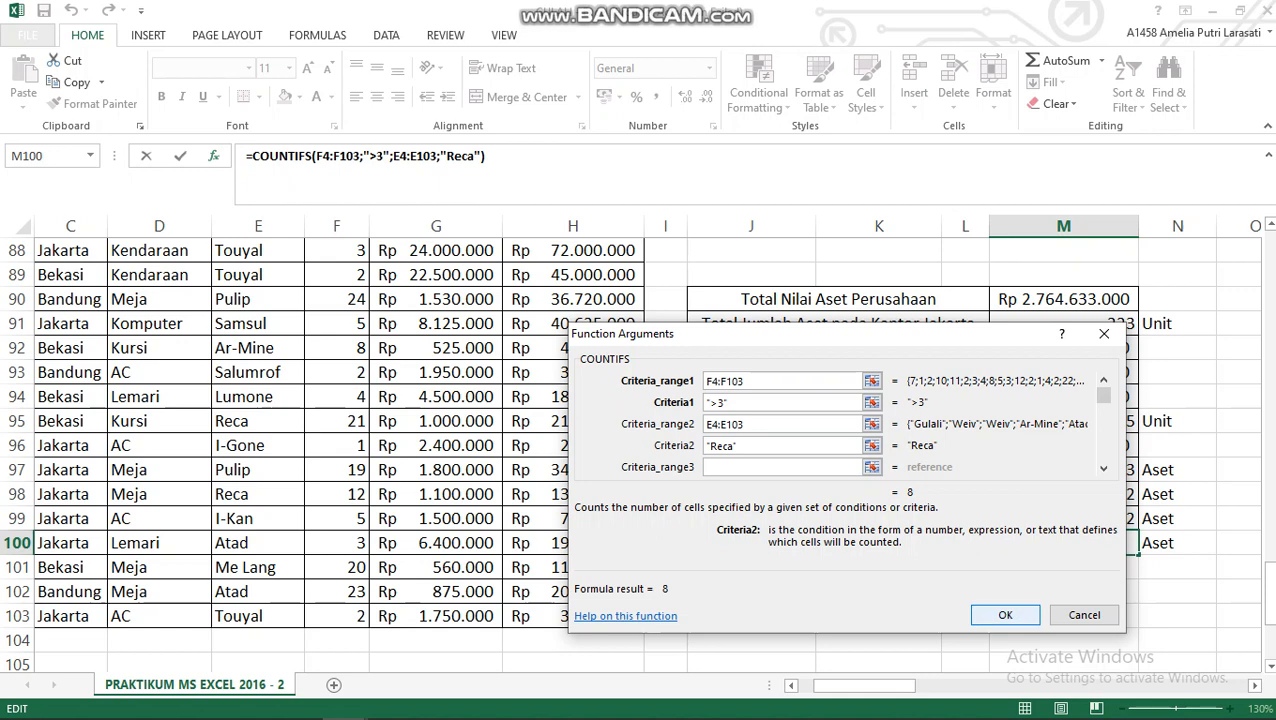
key(Return)
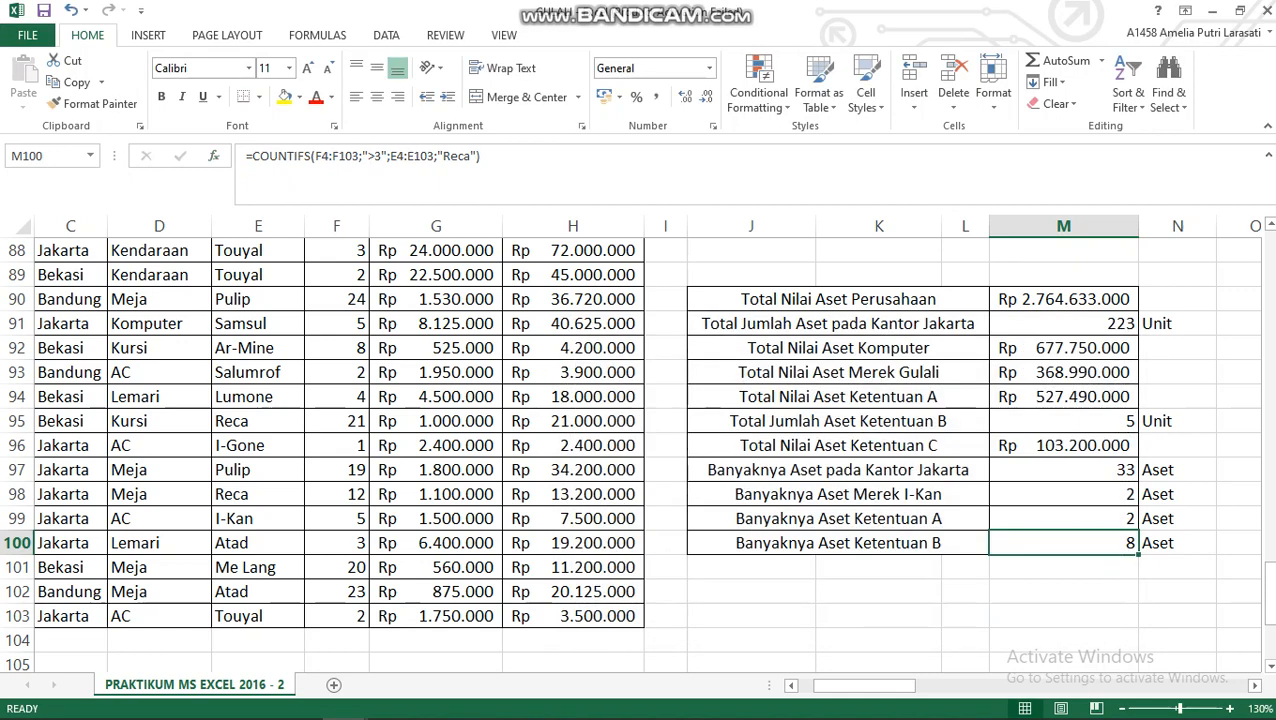
click(1063, 591)
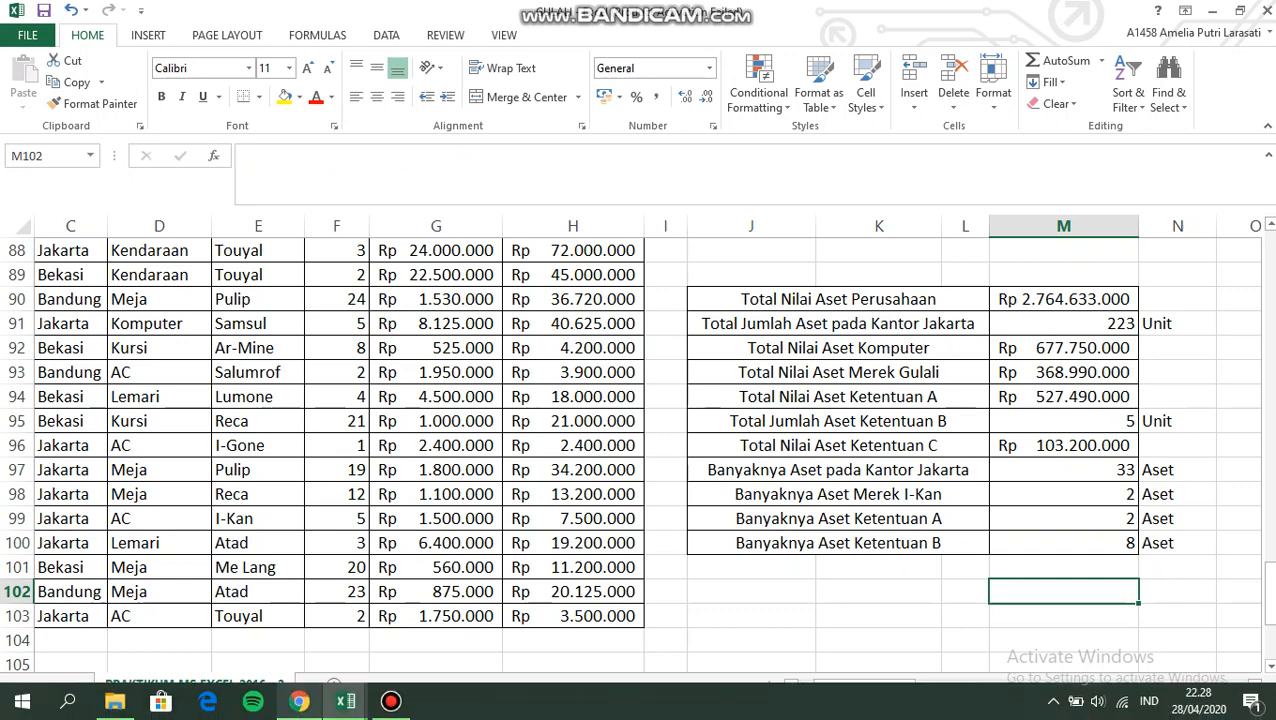
Switch to the Modul Lab SI PDF in Chrome and read the Penggunaan Filter Data section on applying Filter to header cells.
click(299, 701)
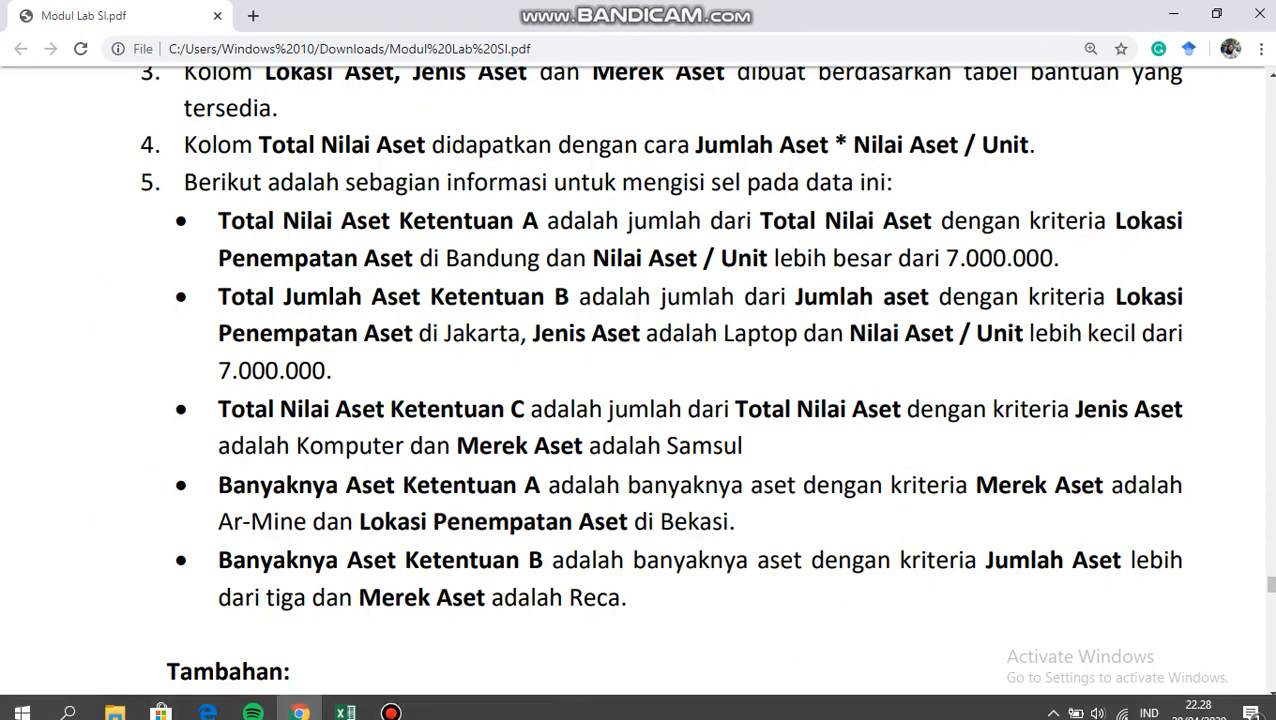
scroll(640, 390, down, 1)
scroll(640, 390, down, 3)
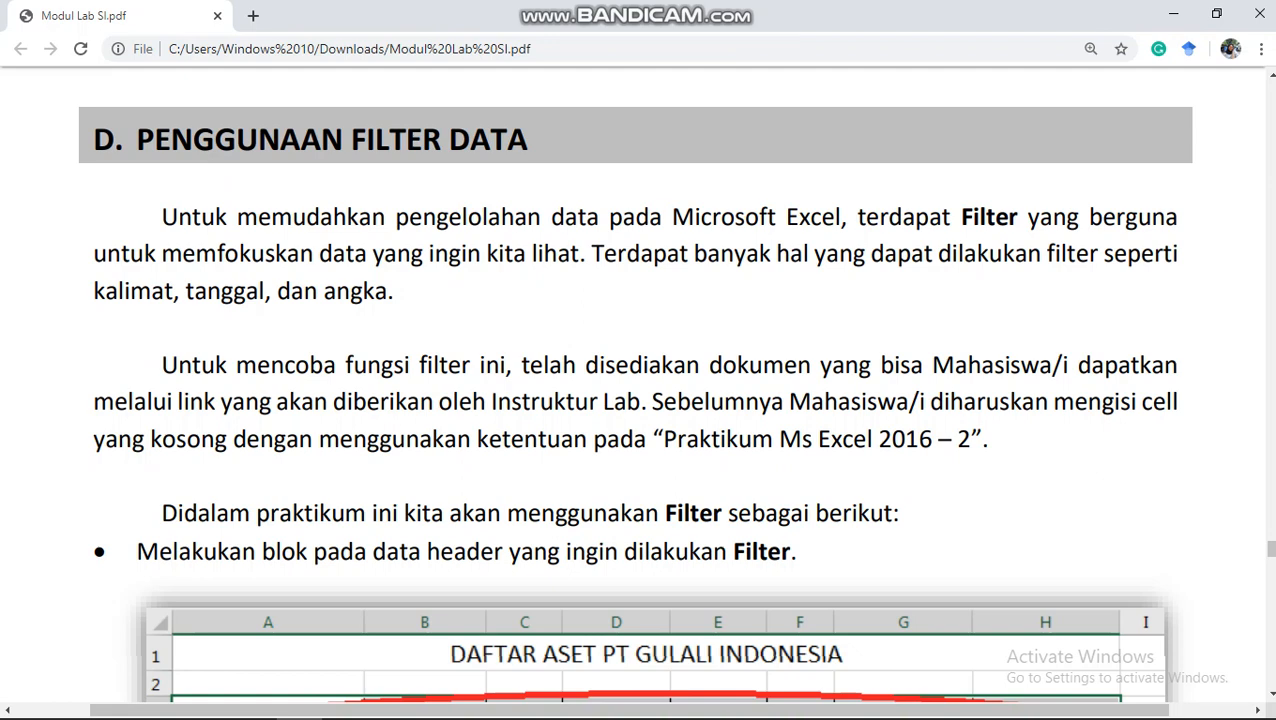
scroll(634, 384, down, 1)
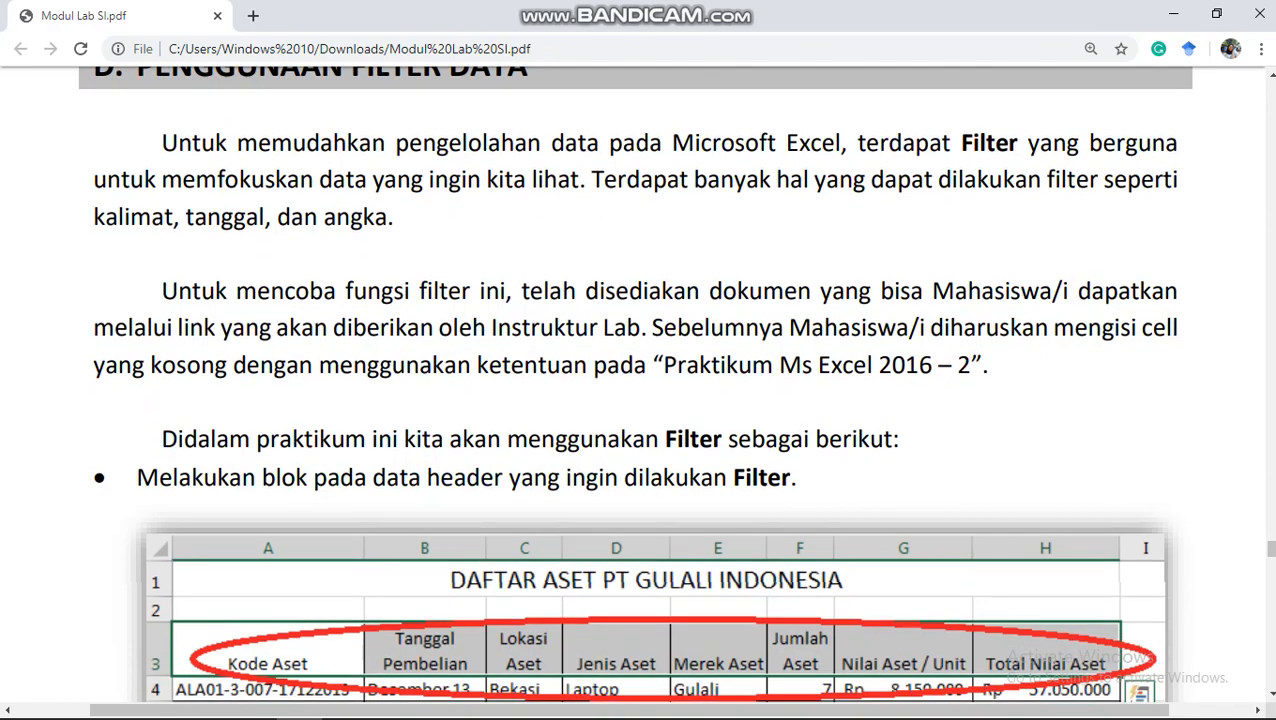
scroll(634, 384, down, 1)
scroll(634, 384, down, 1)
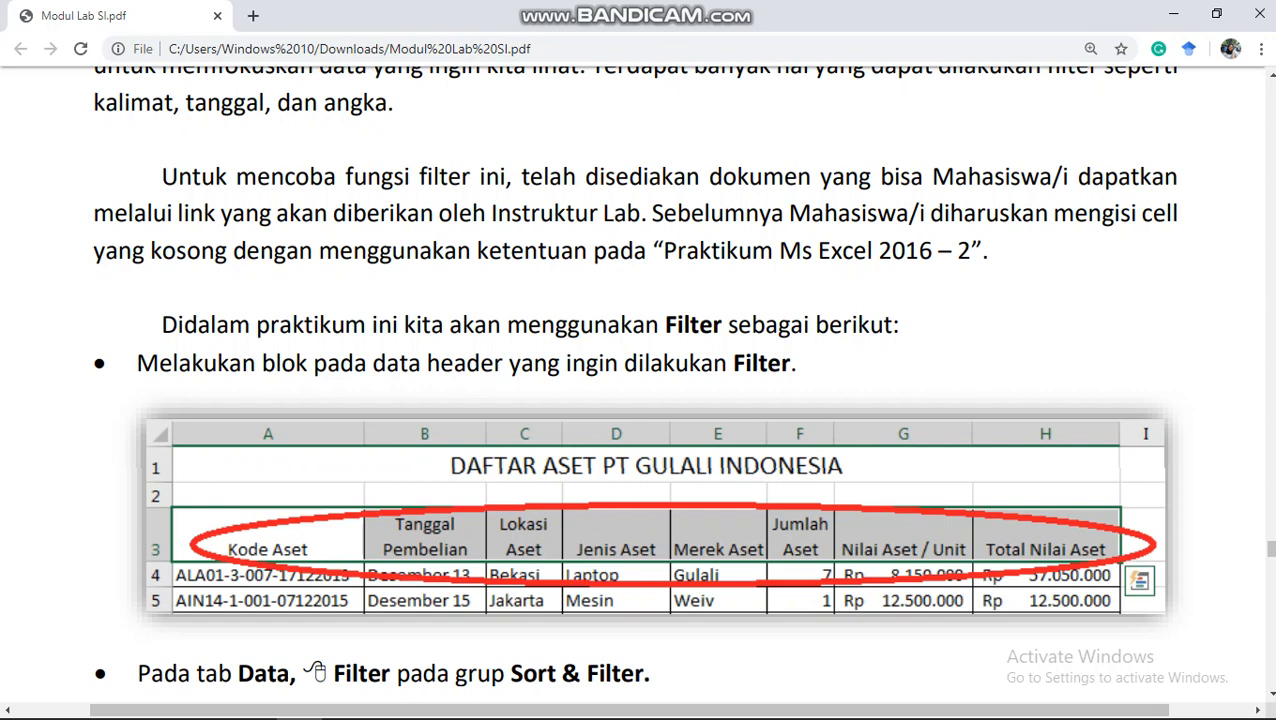
scroll(638, 380, down, 5)
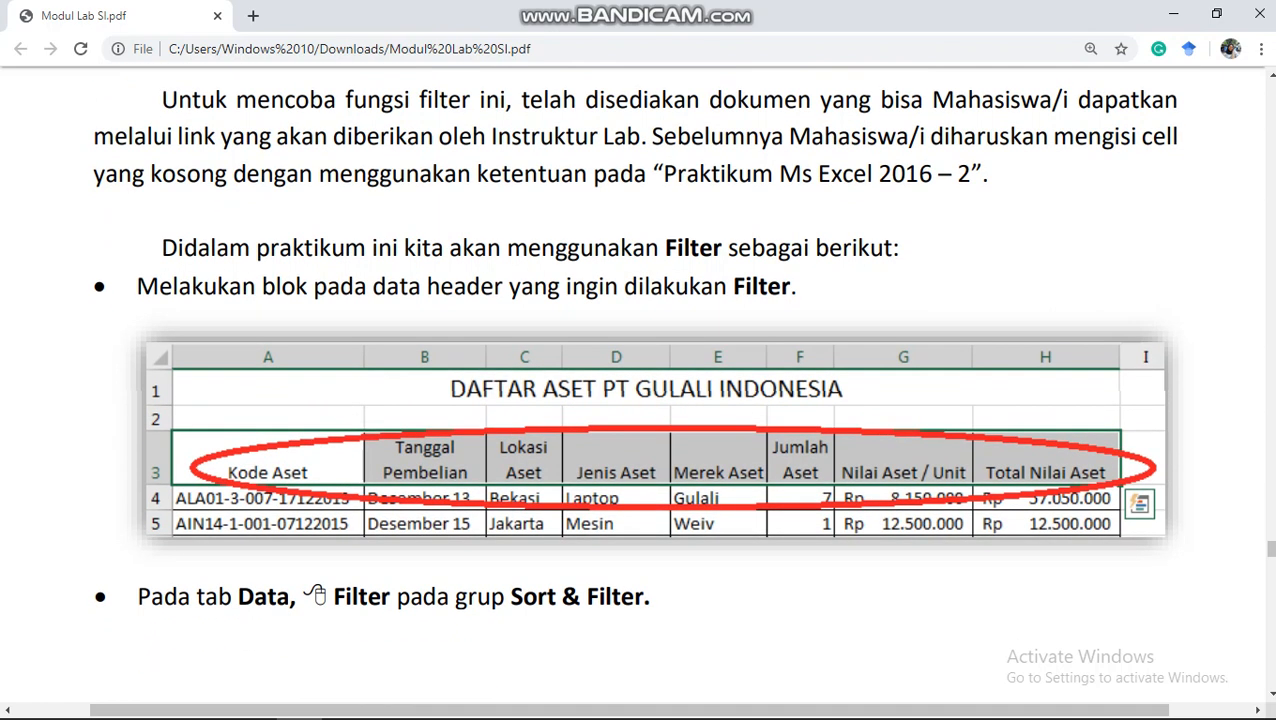
scroll(638, 400, down, 6)
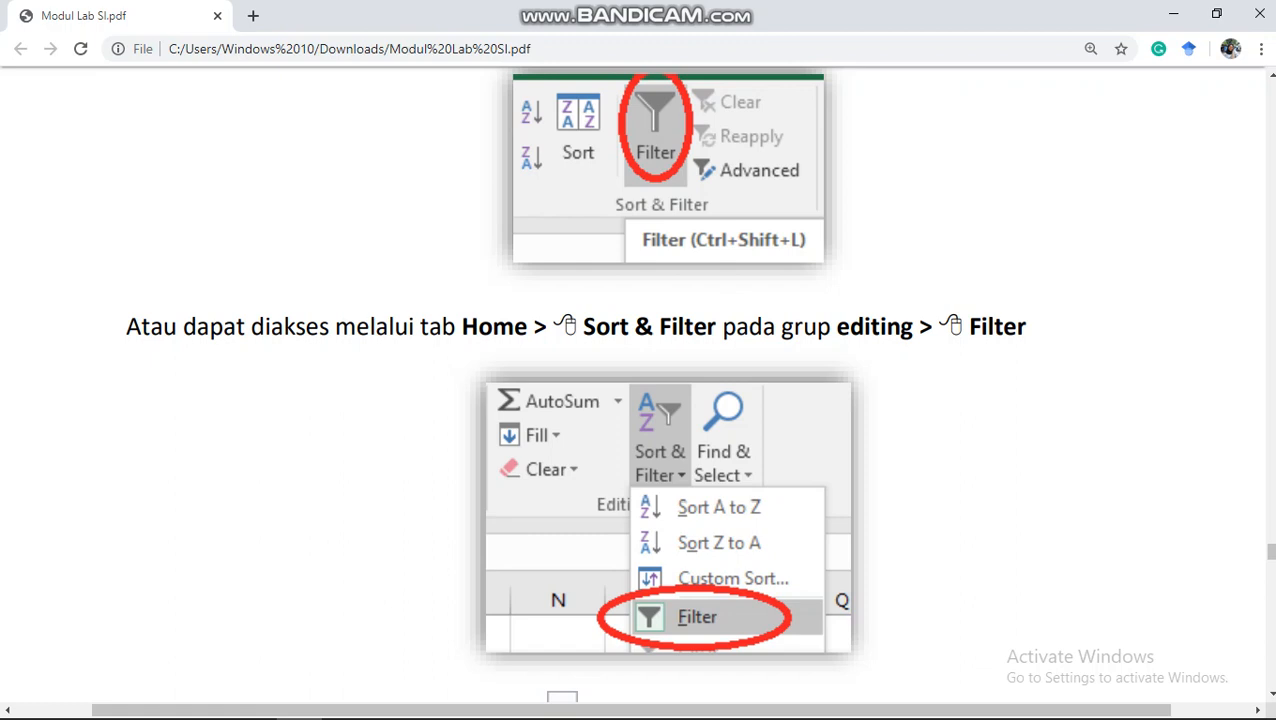
scroll(638, 384, down, 2)
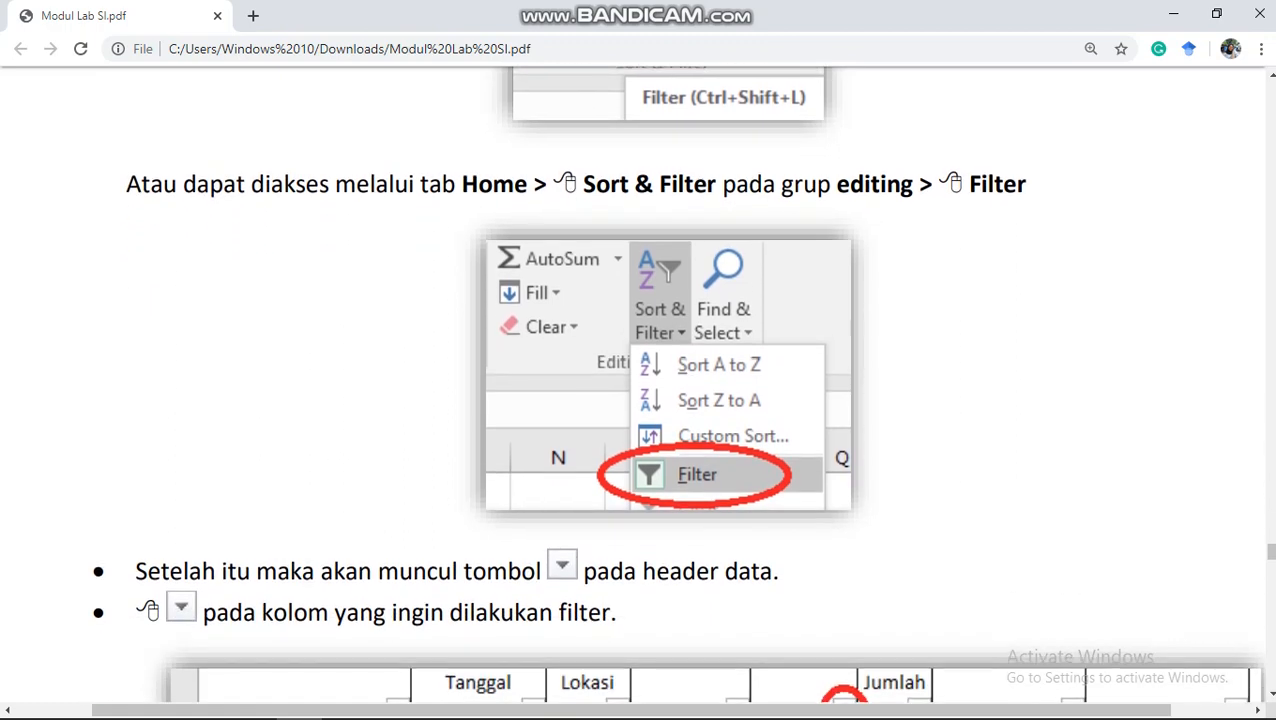
scroll(638, 384, down, 1)
scroll(638, 384, down, 1)
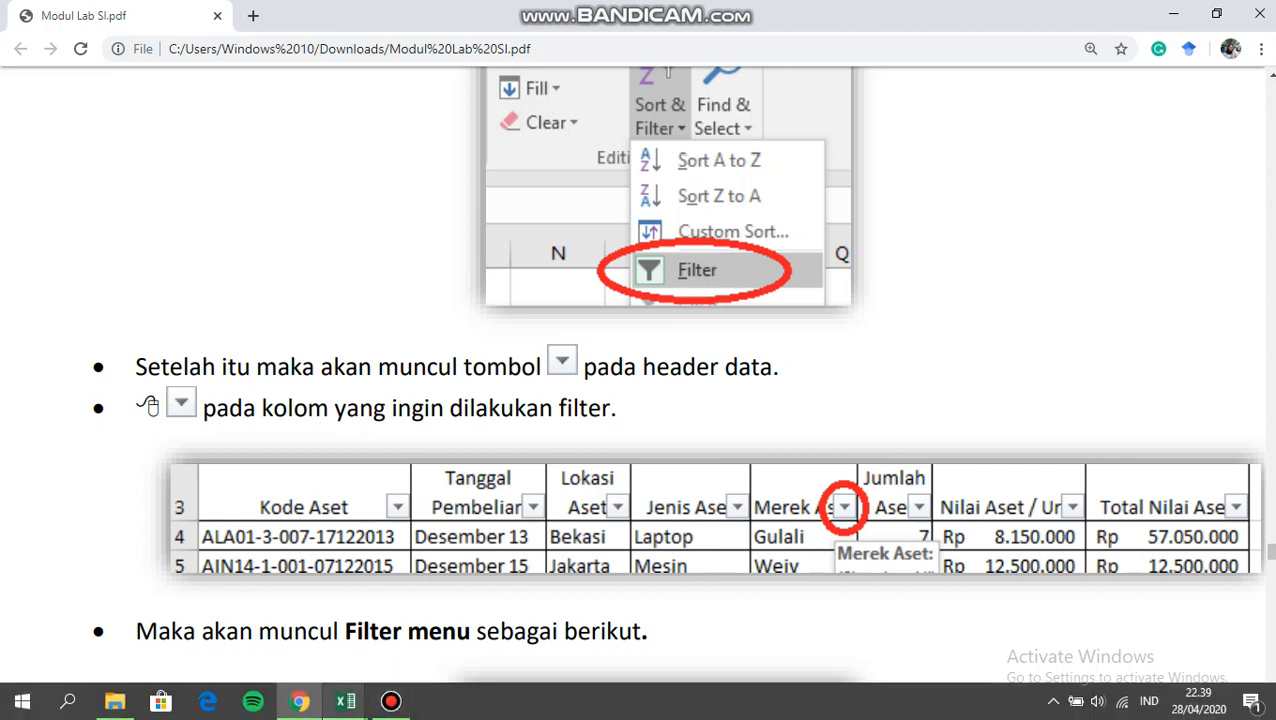
Return to the GULALI workbook in Excel, select header cells B3:H3, and turn Filter off and back on for them.
mouse_move(345, 701)
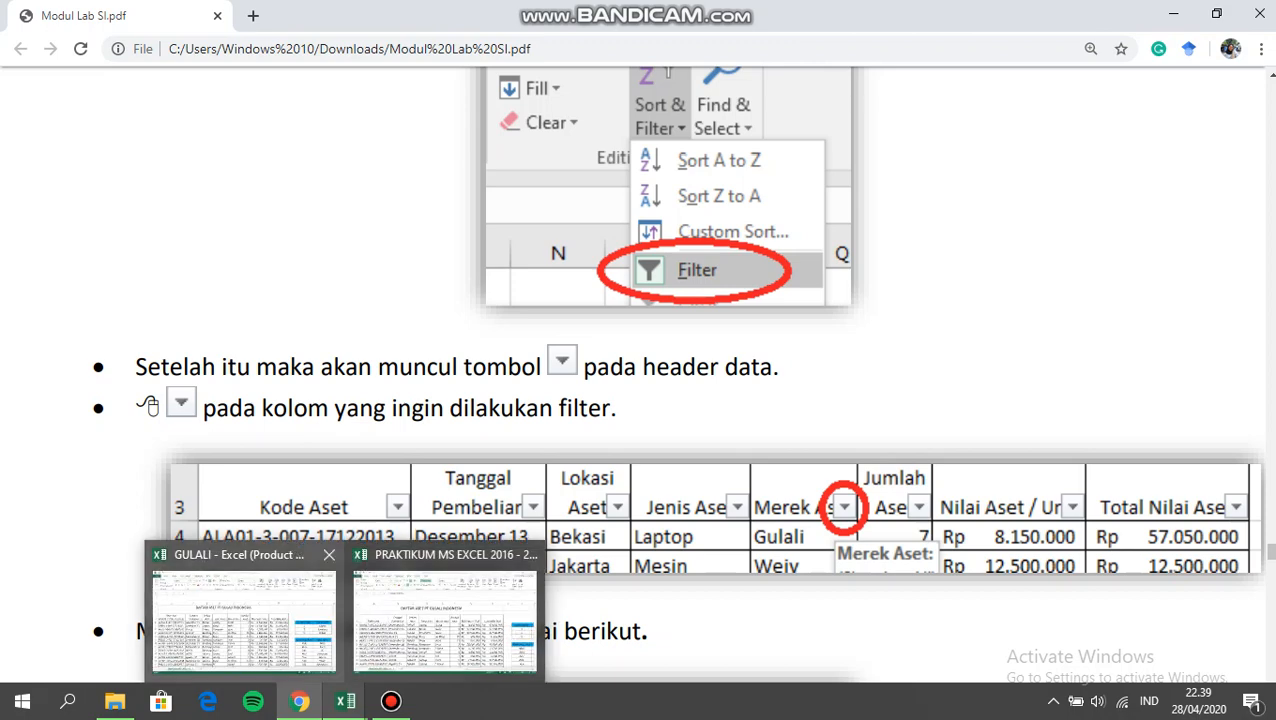
click(244, 612)
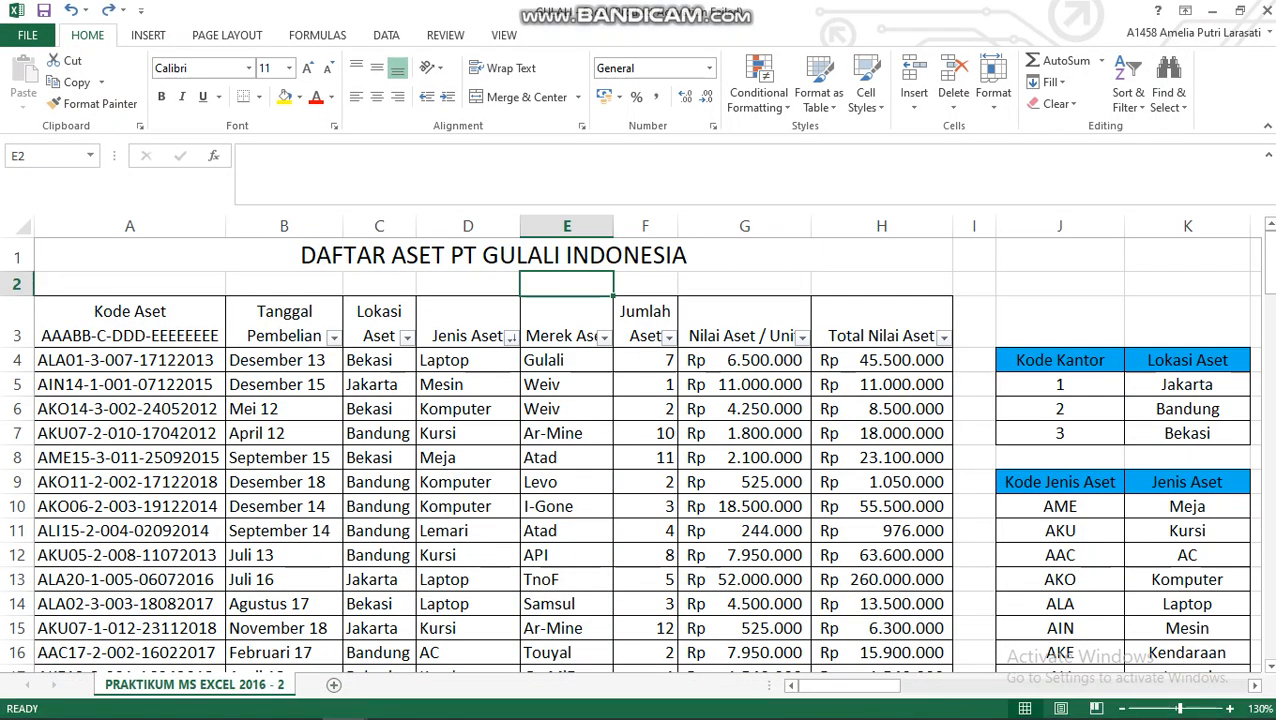
drag(284, 330, 944, 338)
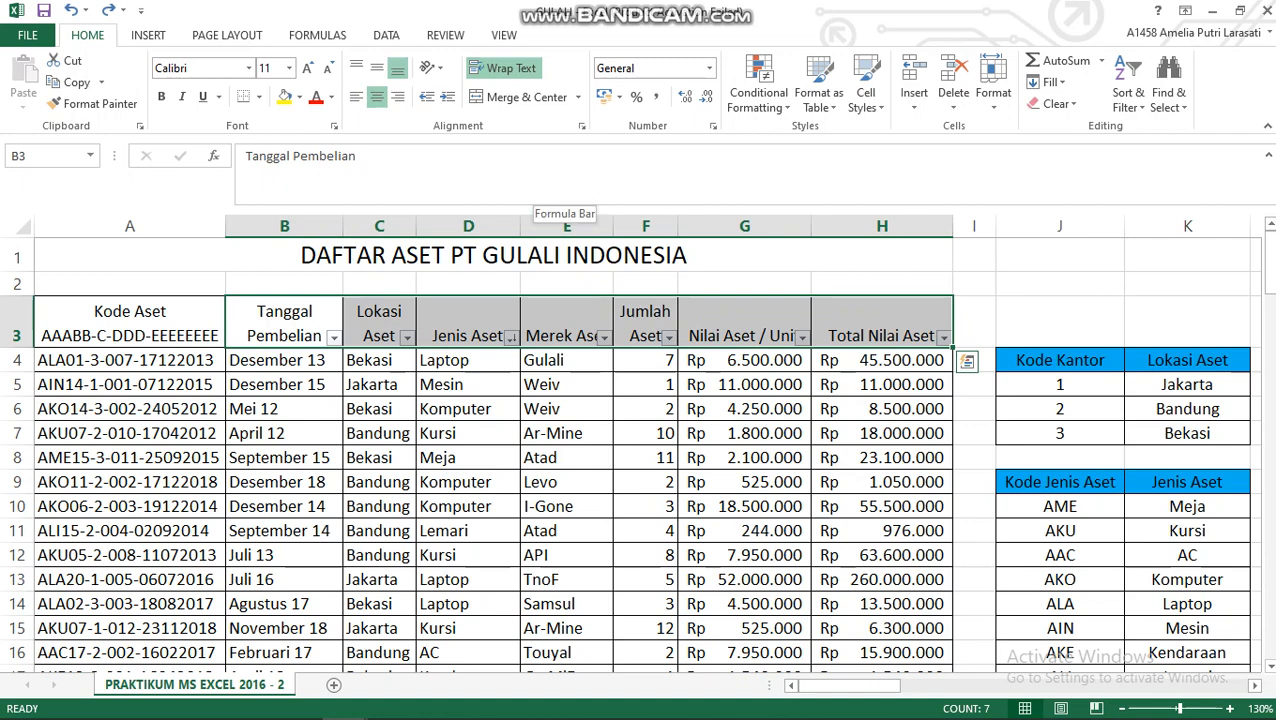
click(386, 35)
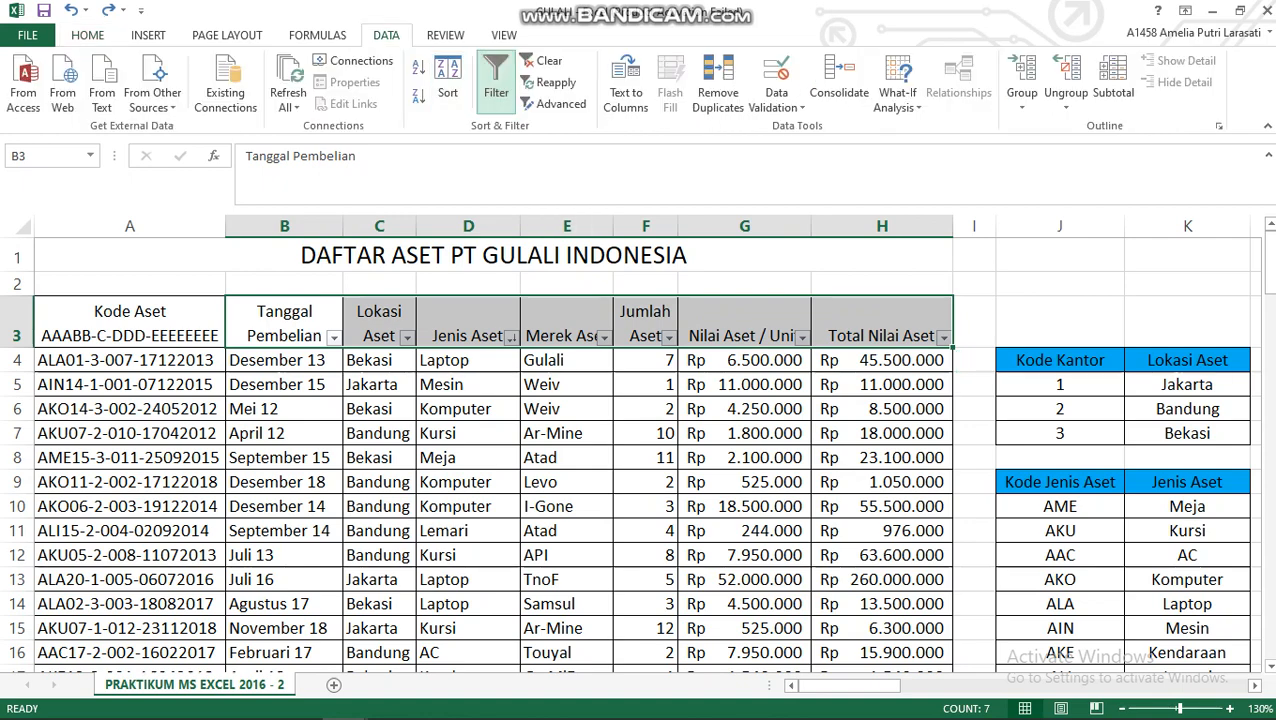
click(496, 80)
click(496, 80)
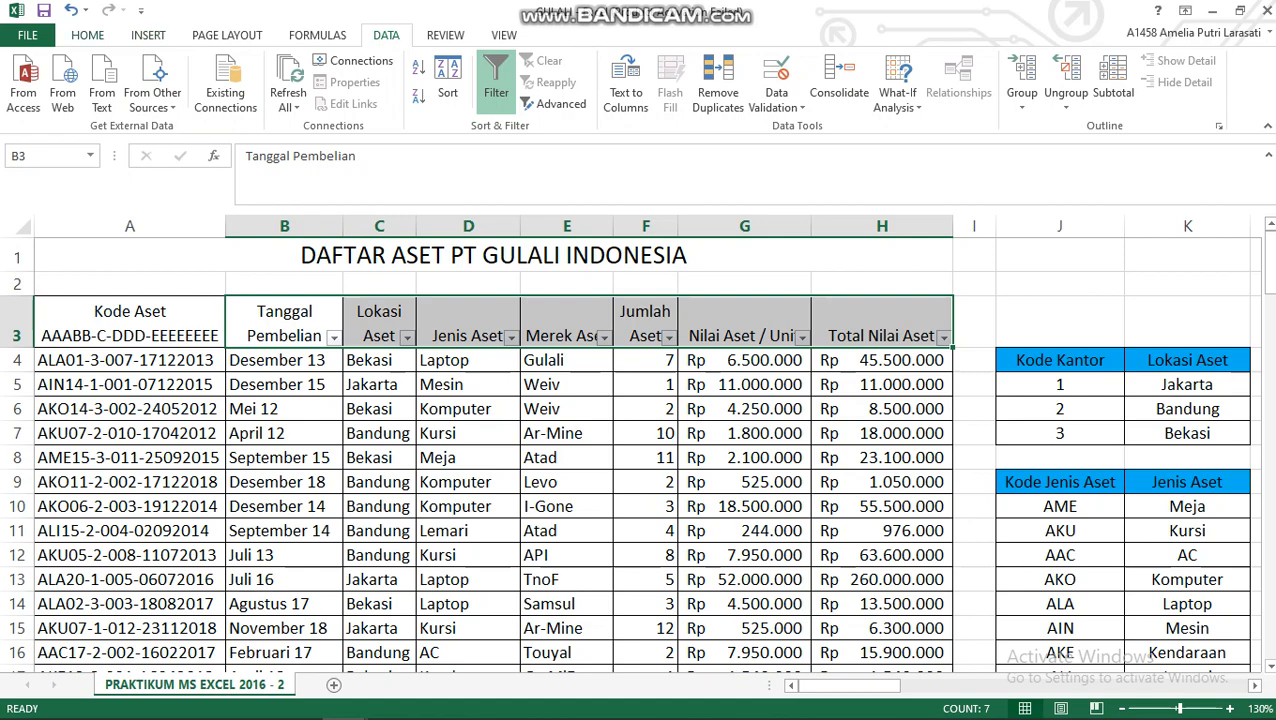
click(88, 35)
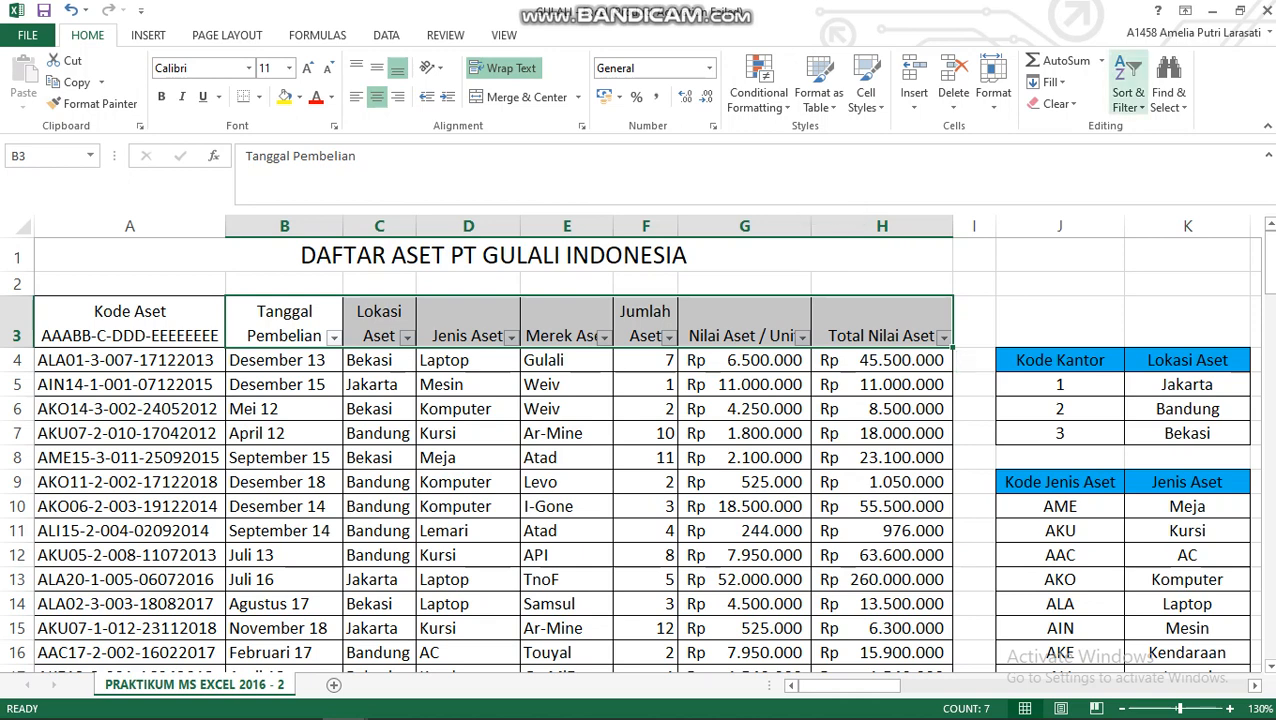
click(1128, 85)
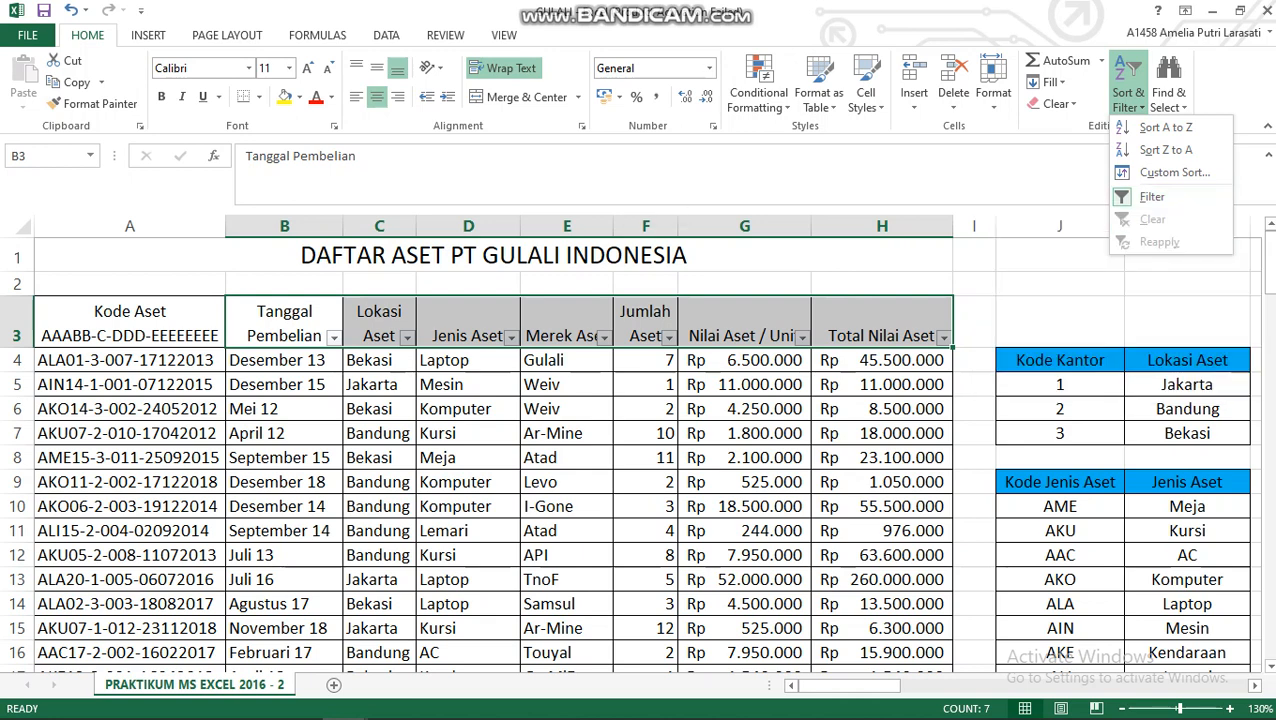
key(Escape)
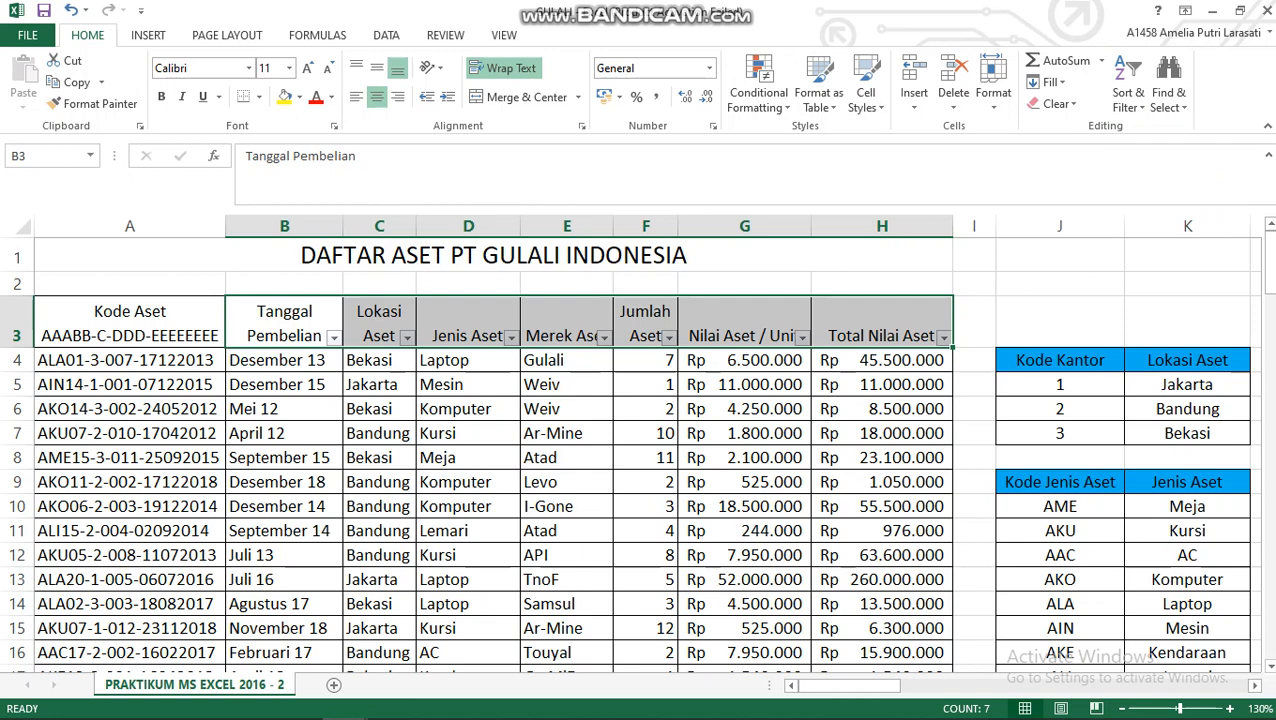
Filter the Jenis Aset column of the asset list to show only Laptop.
click(468, 360)
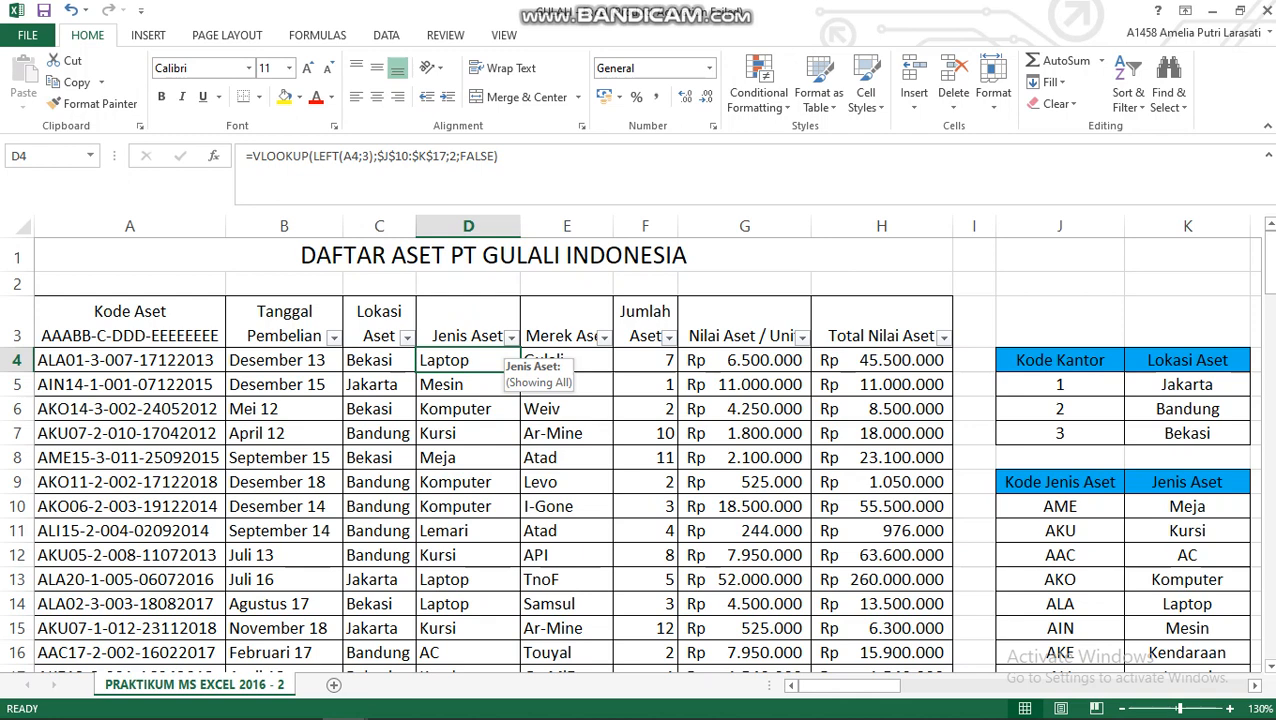
click(511, 337)
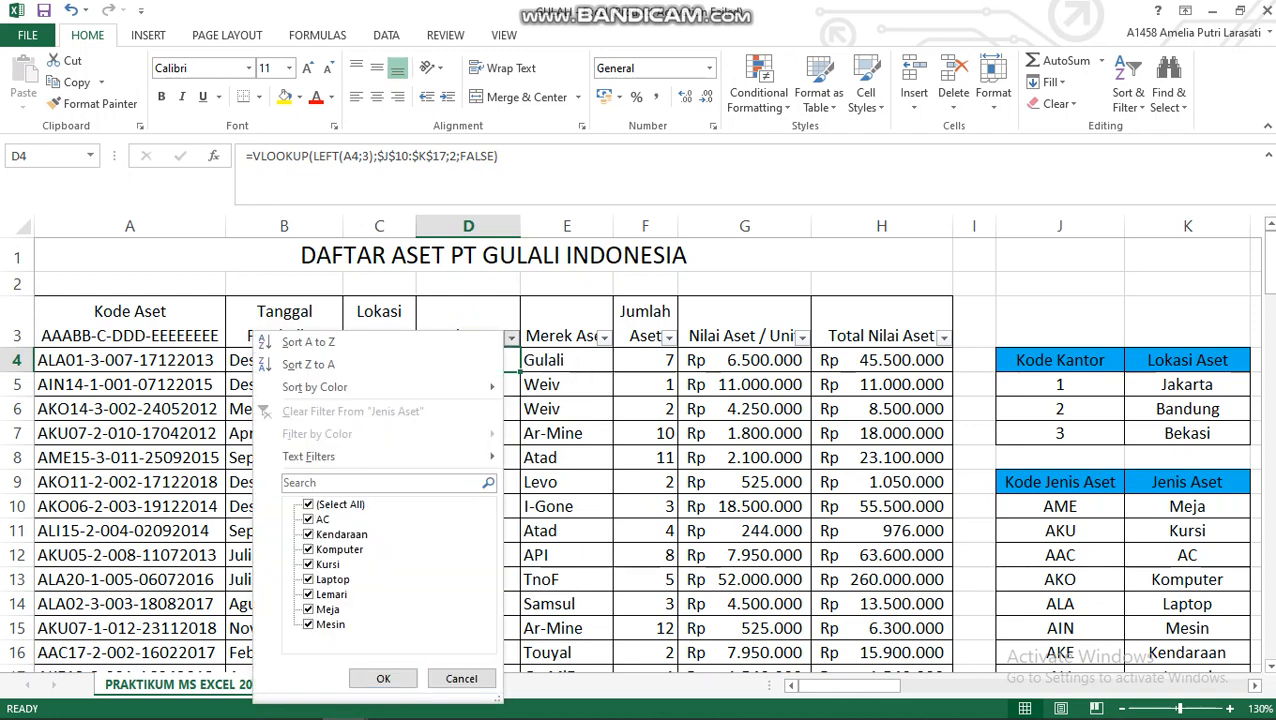
click(309, 504)
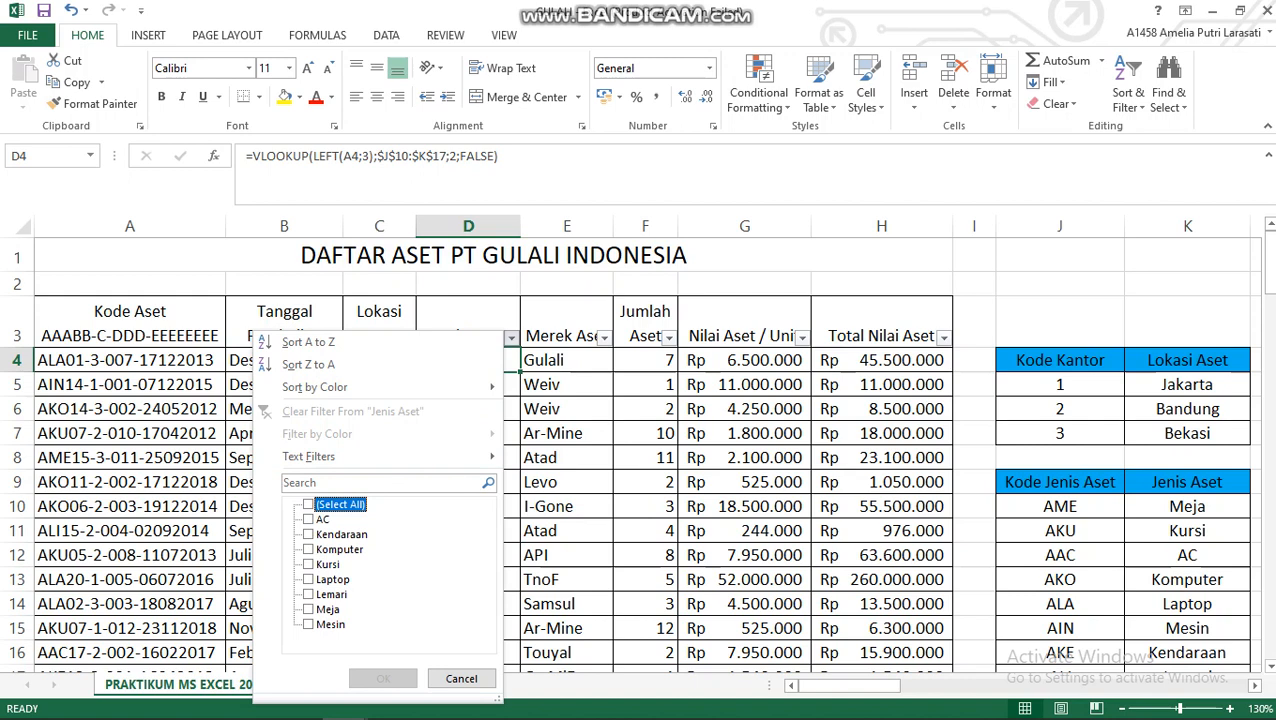
click(309, 579)
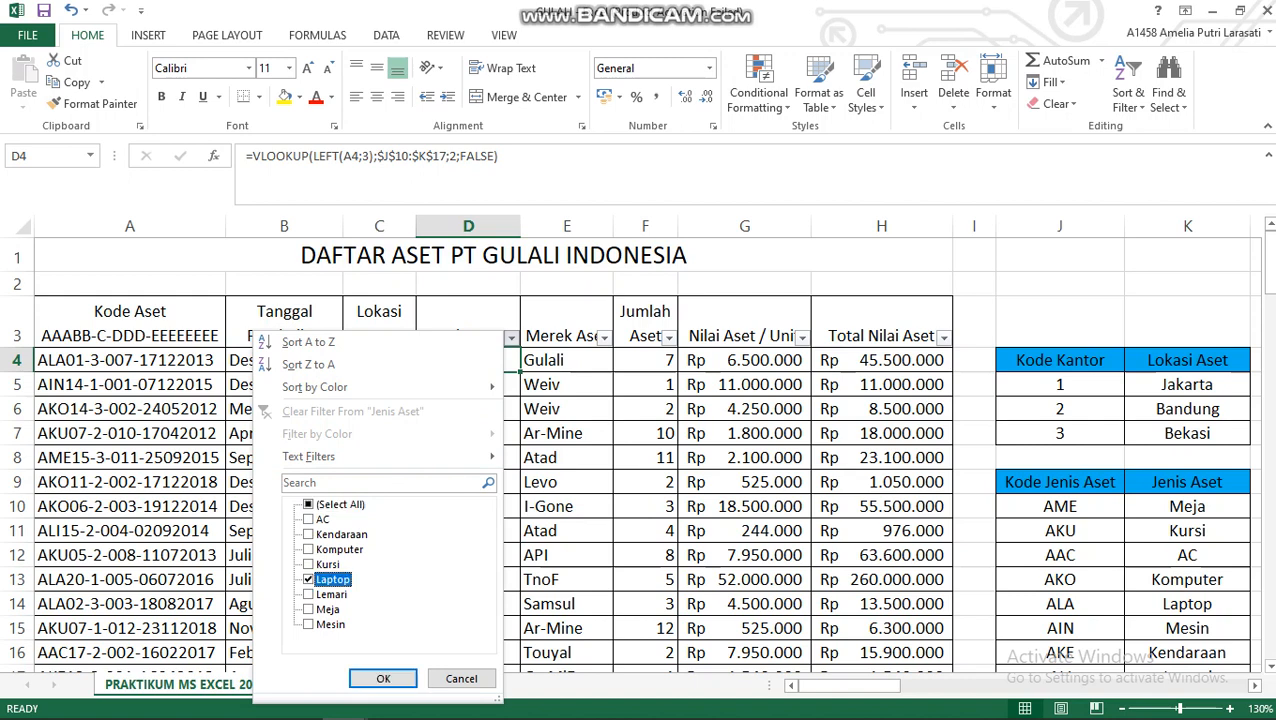
click(383, 678)
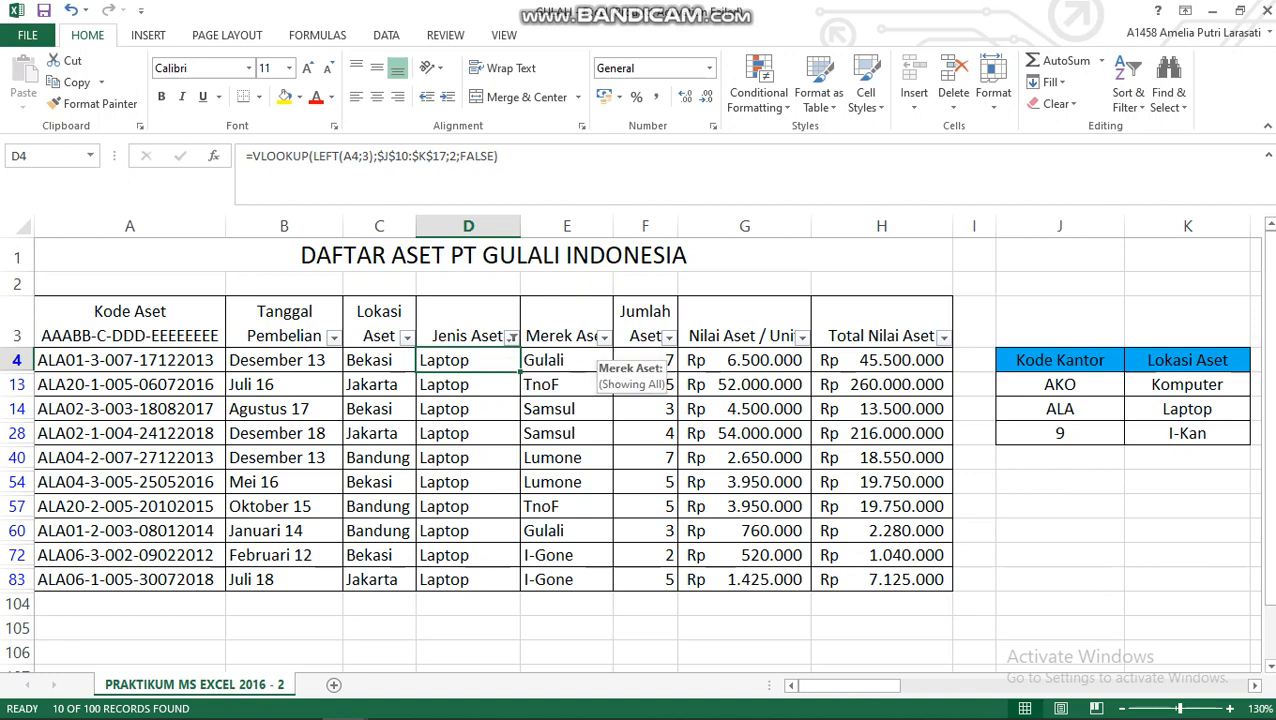
Narrow the filtered asset list further by filtering the Merek Aset column to only Samsul.
click(604, 337)
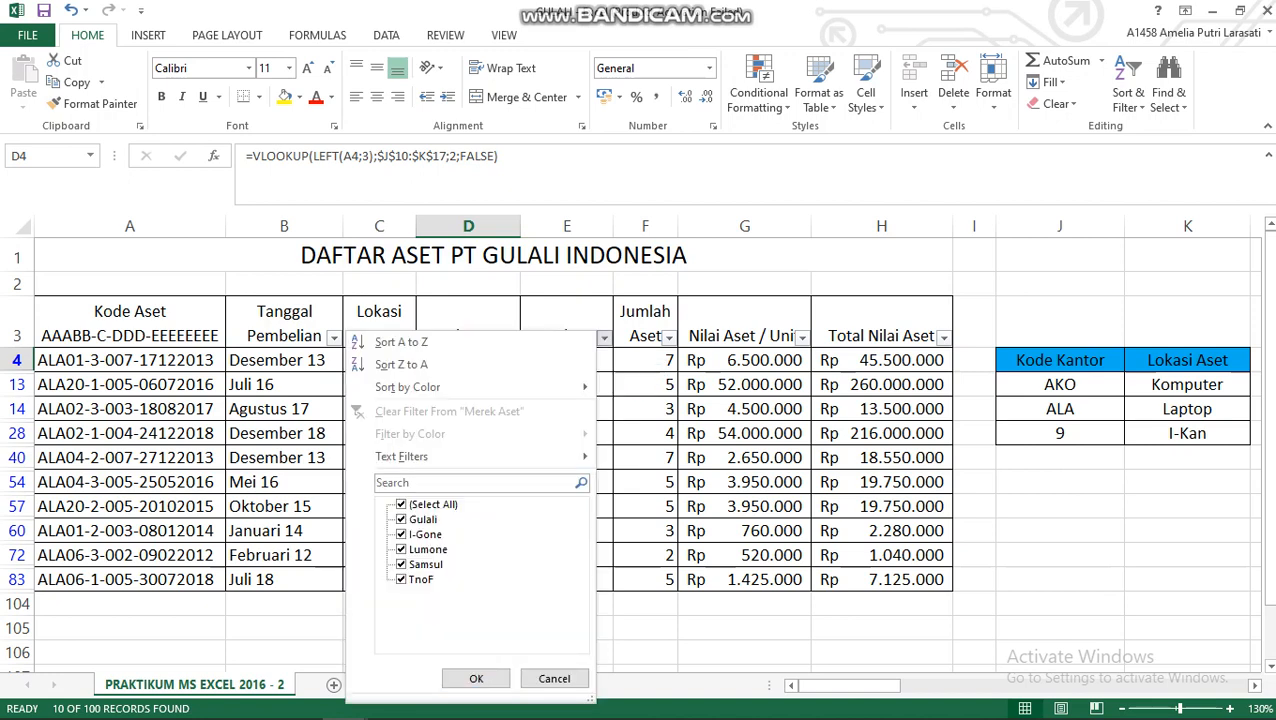
click(402, 505)
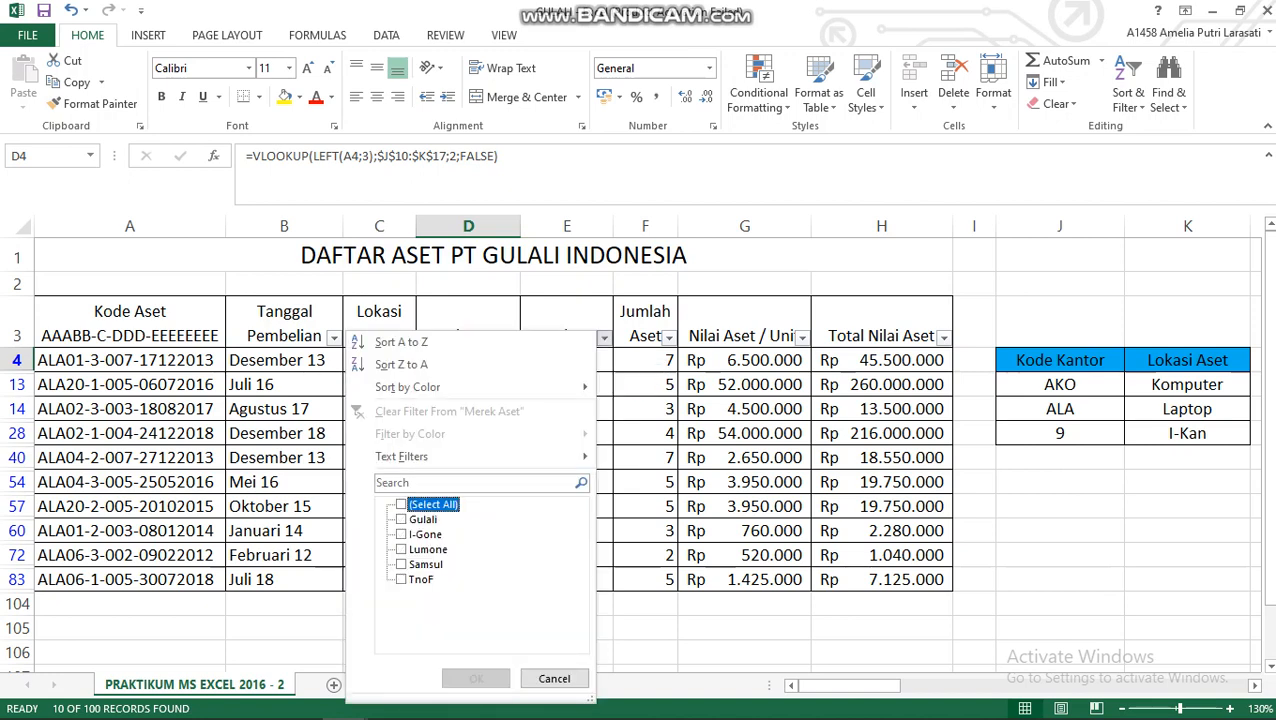
click(402, 565)
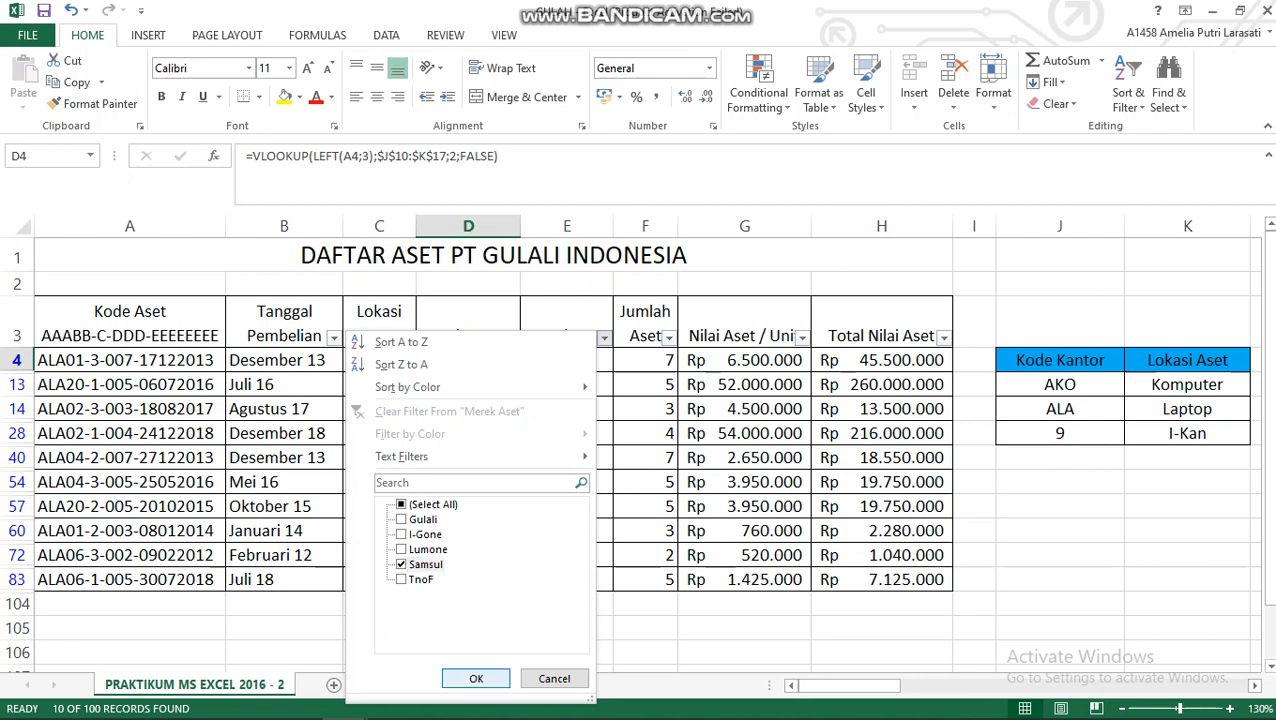
click(476, 678)
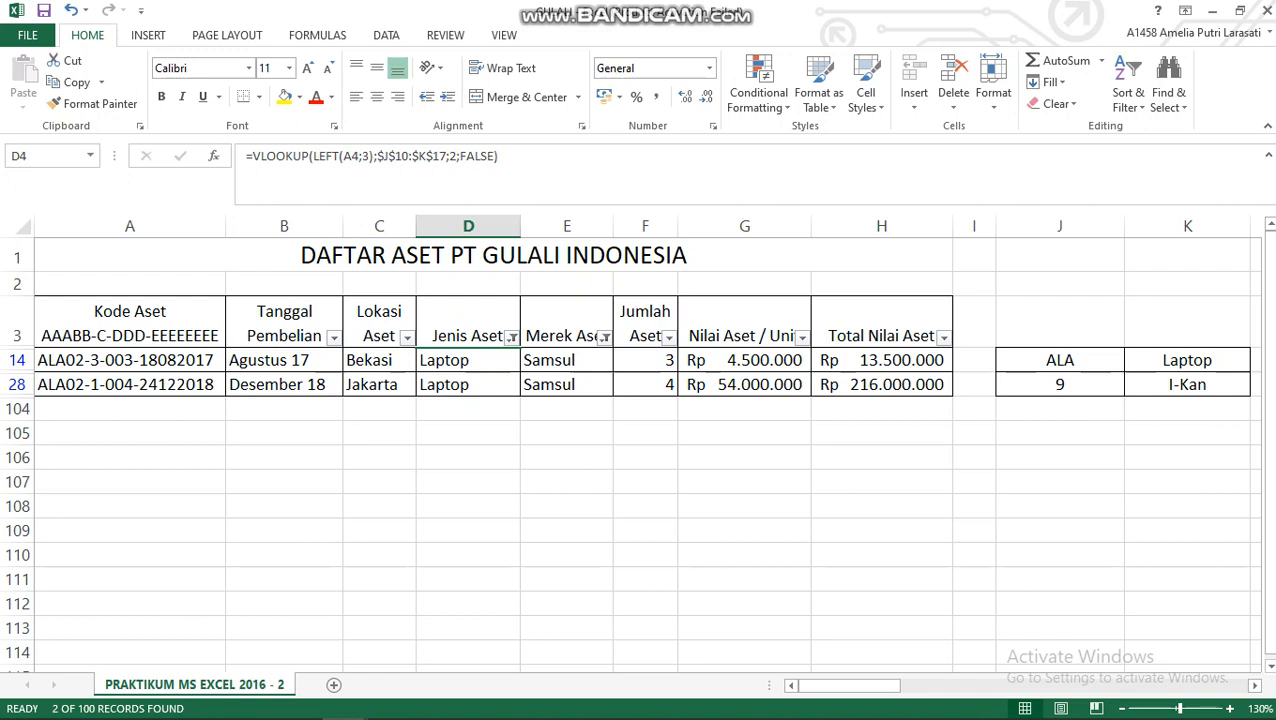
Clear the active filters on the asset list while keeping filtering enabled on the header cells.
click(567, 433)
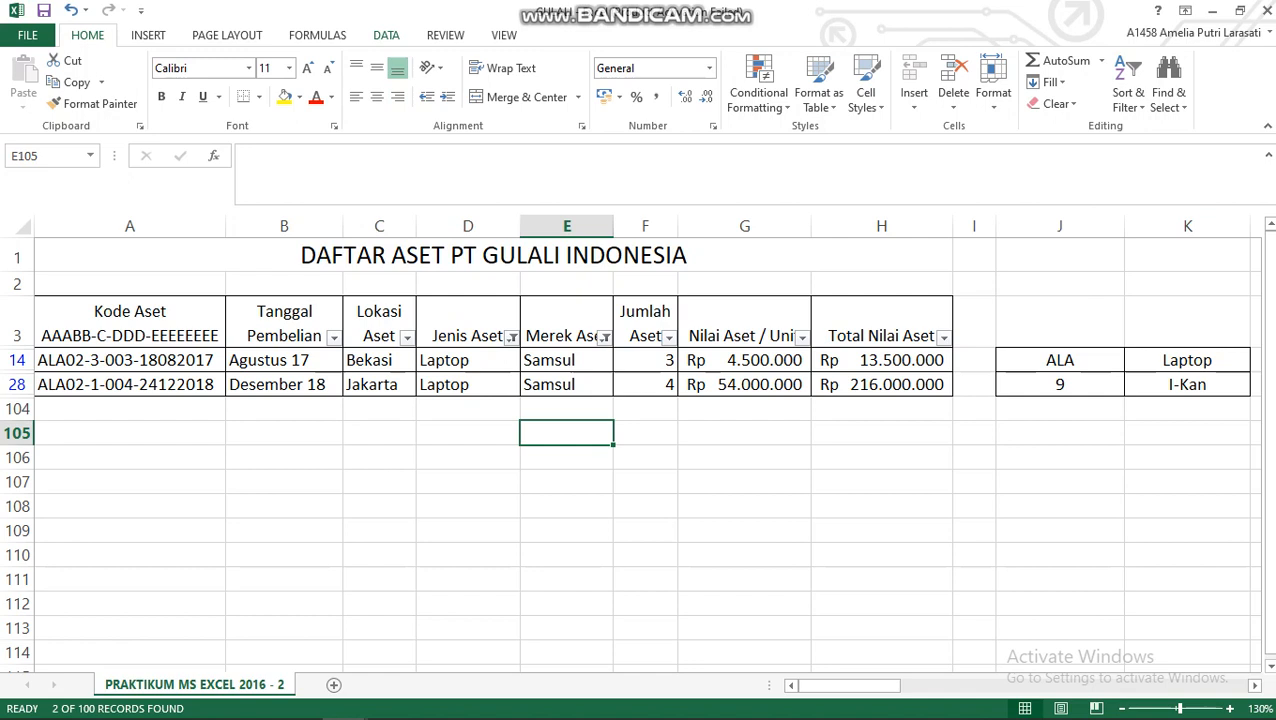
click(386, 35)
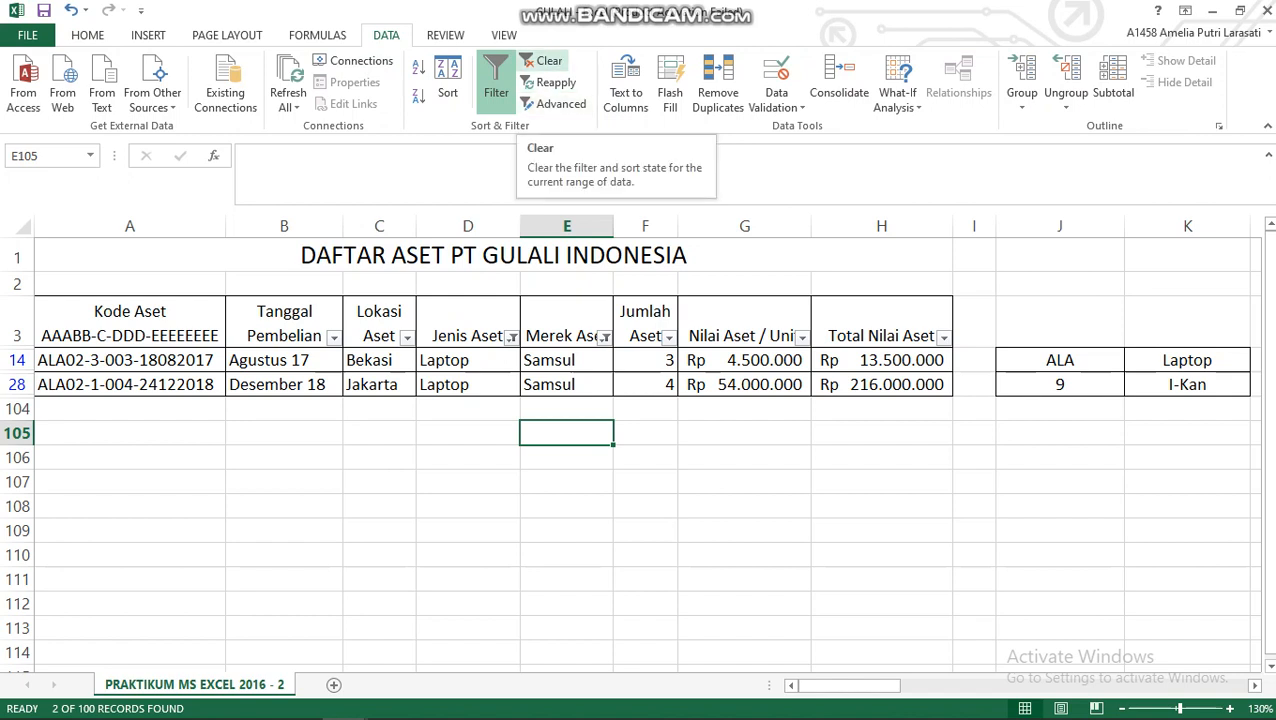
click(545, 61)
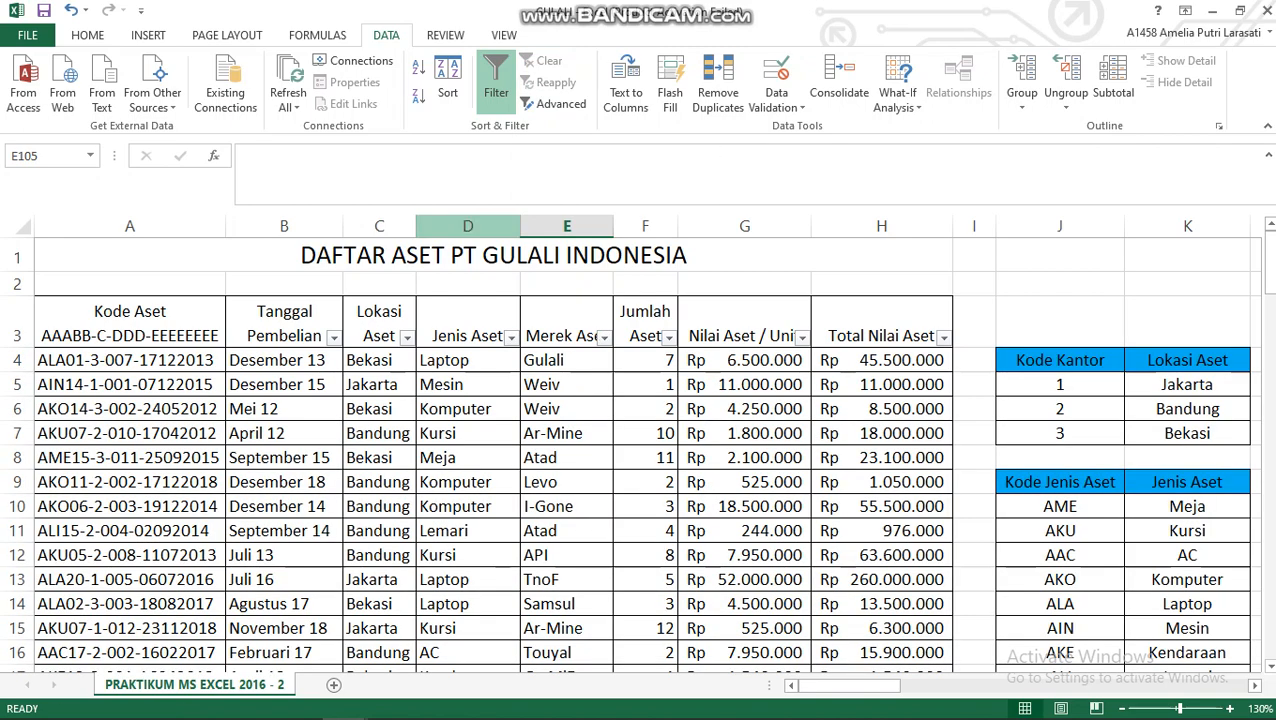